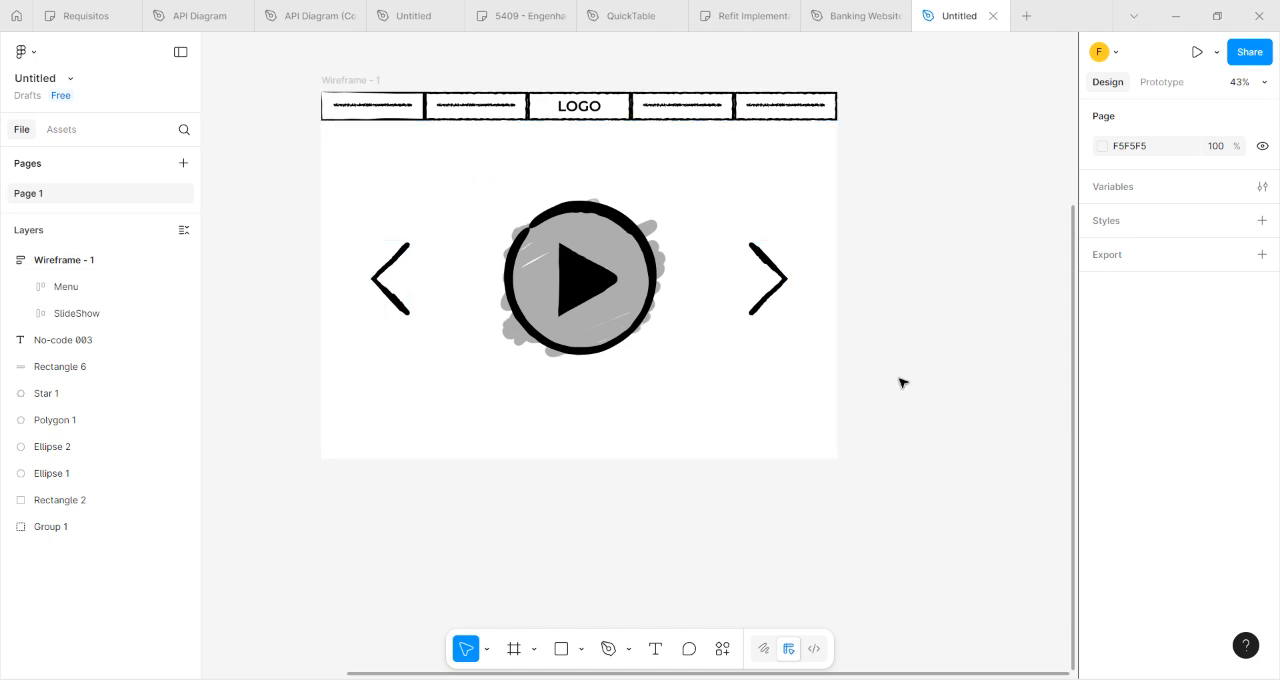
scroll(903, 383, down, 2)
key(ctrl+z)
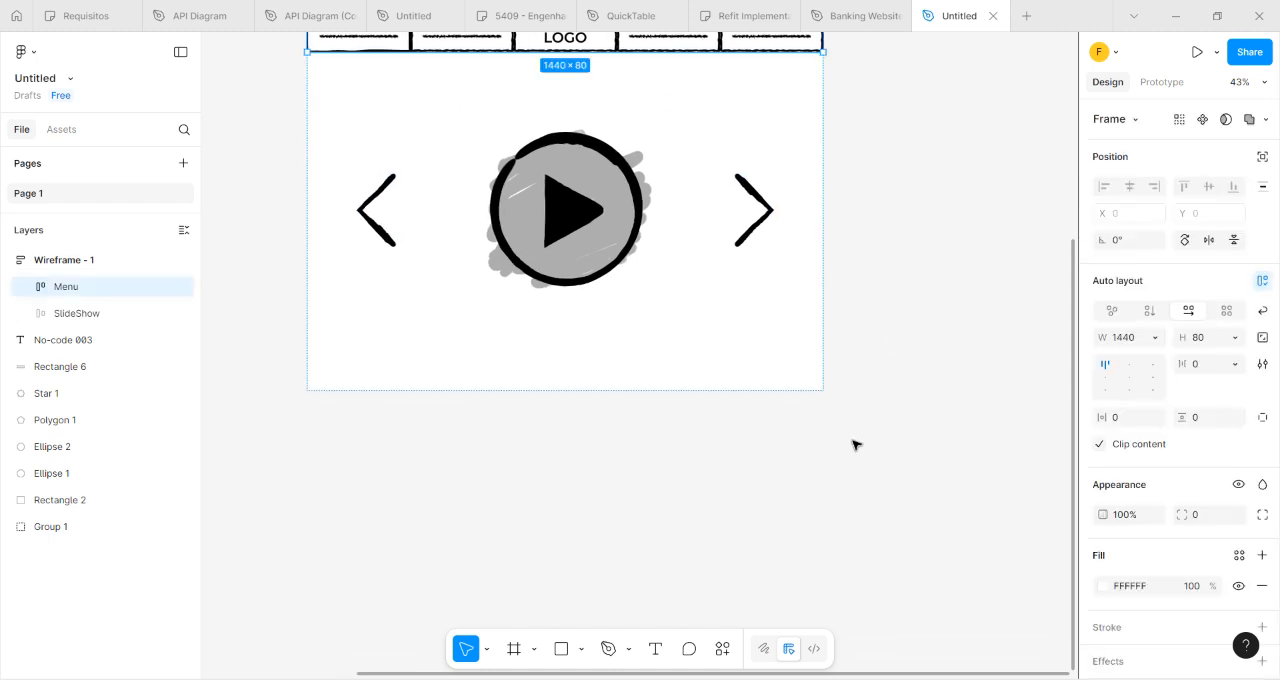
click(867, 411)
key(ctrl+z)
key(ctrl+z)
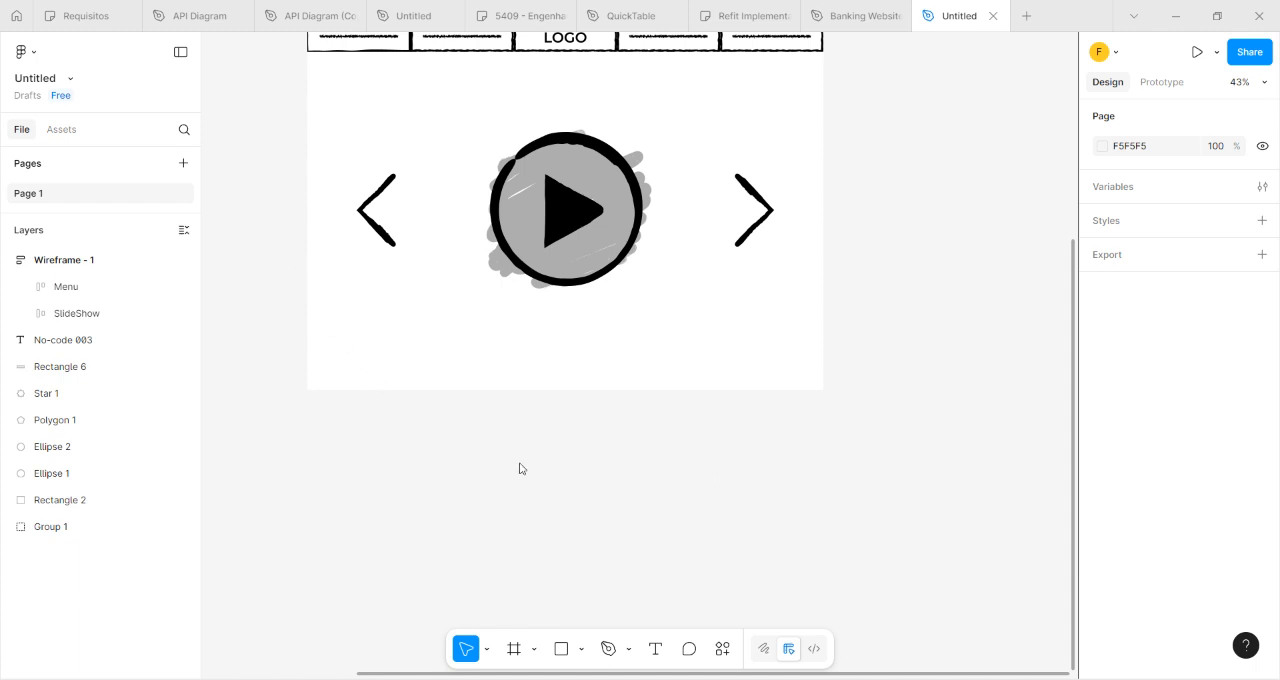
Paste the WireFrame 1 reference image onto the canvas beside the Wireframe - 1 frame.
key(ctrl+v)
drag(475, 346, 327, 468)
drag(443, 341, 896, 343)
drag(782, 430, 430, 168)
drag(825, 465, 951, 466)
scroll(421, 166, up, 3)
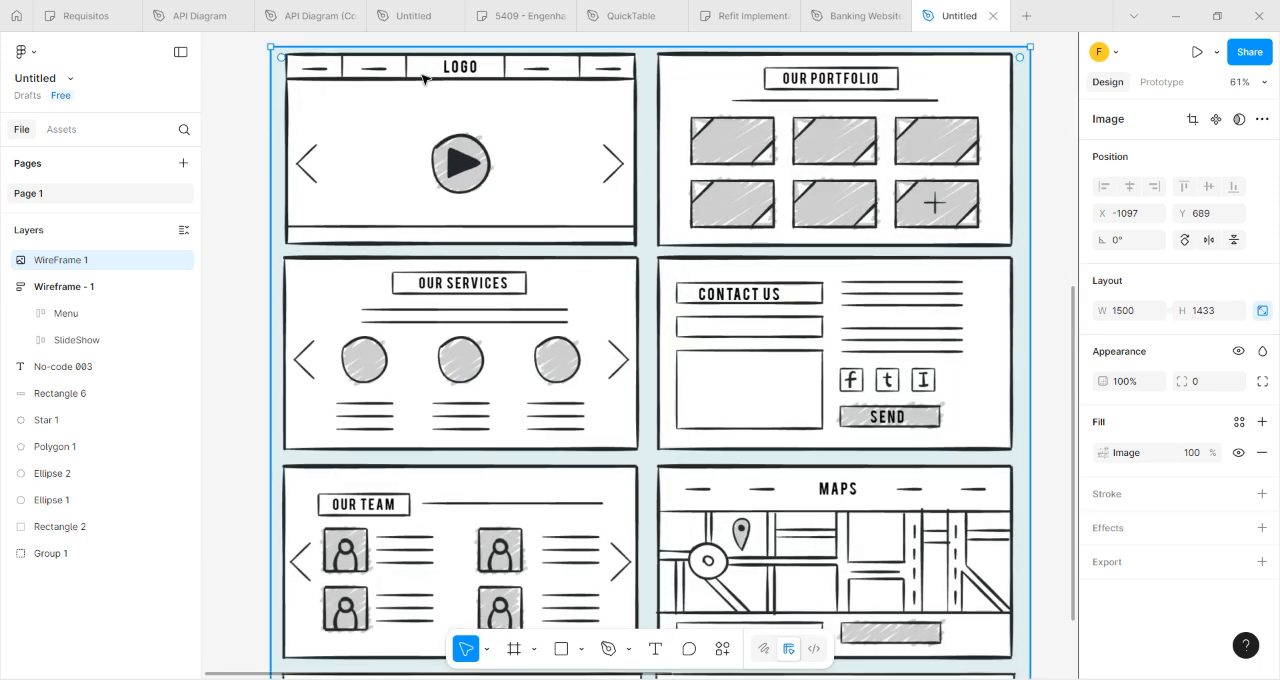
scroll(465, 269, down, 5)
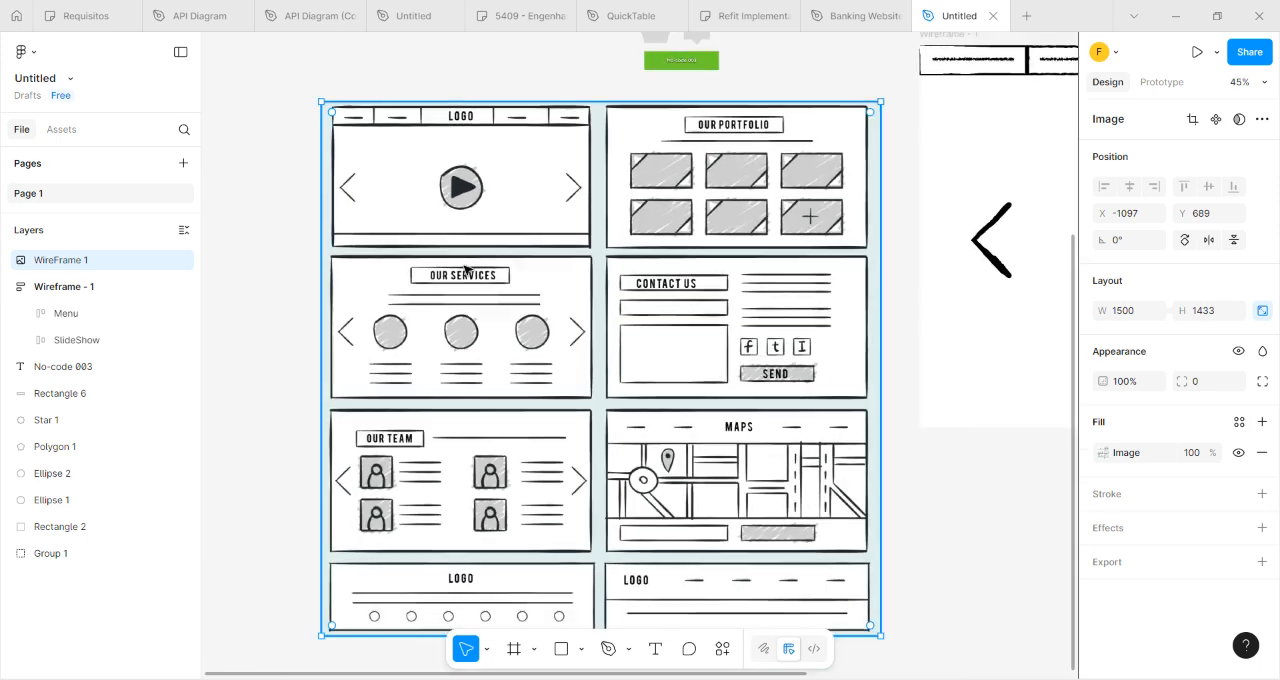
drag(832, 400, 384, 453)
scroll(343, 195, up, 2)
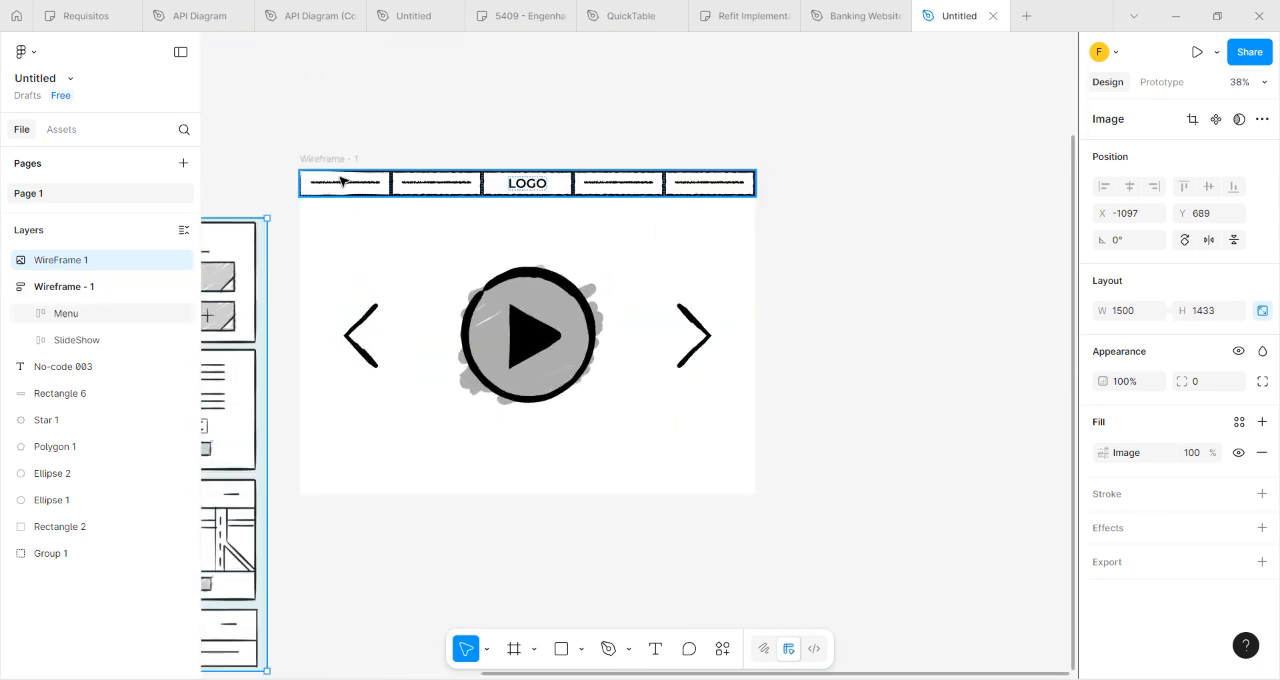
Duplicate the Menu bar of Wireframe - 1 and place the copy below the SlideShow section.
click(343, 180)
click(61, 287)
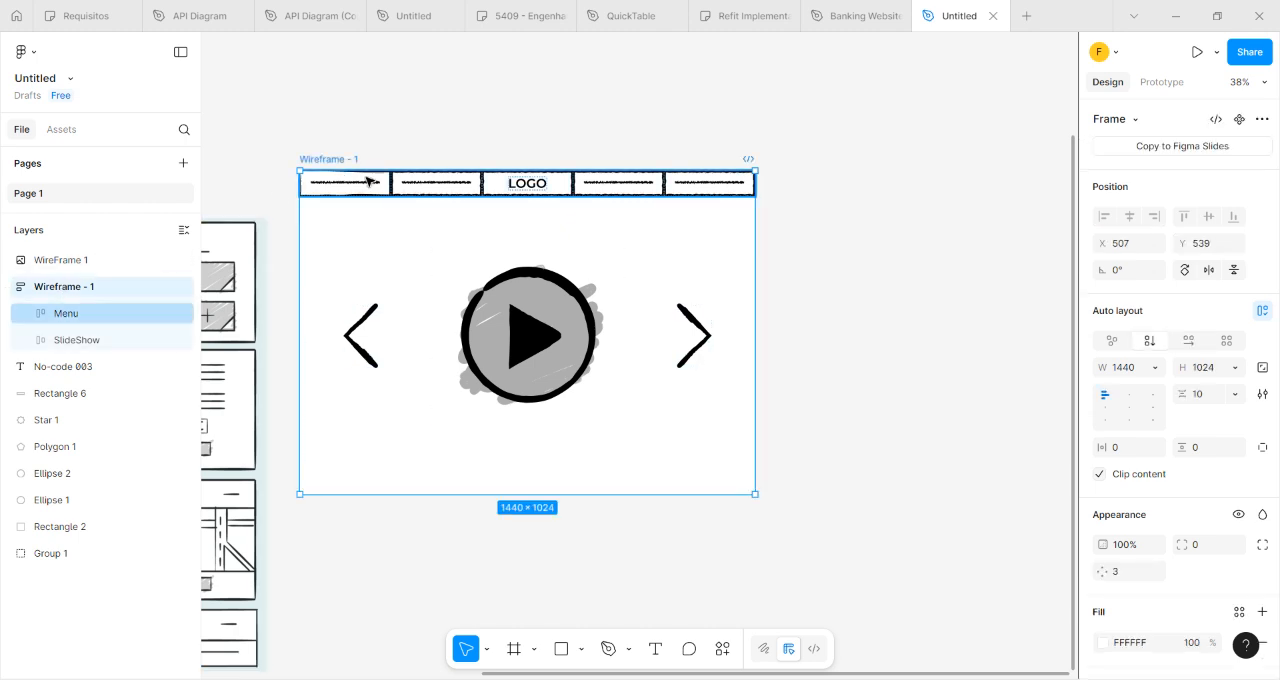
click(367, 184)
click(394, 123)
click(367, 185)
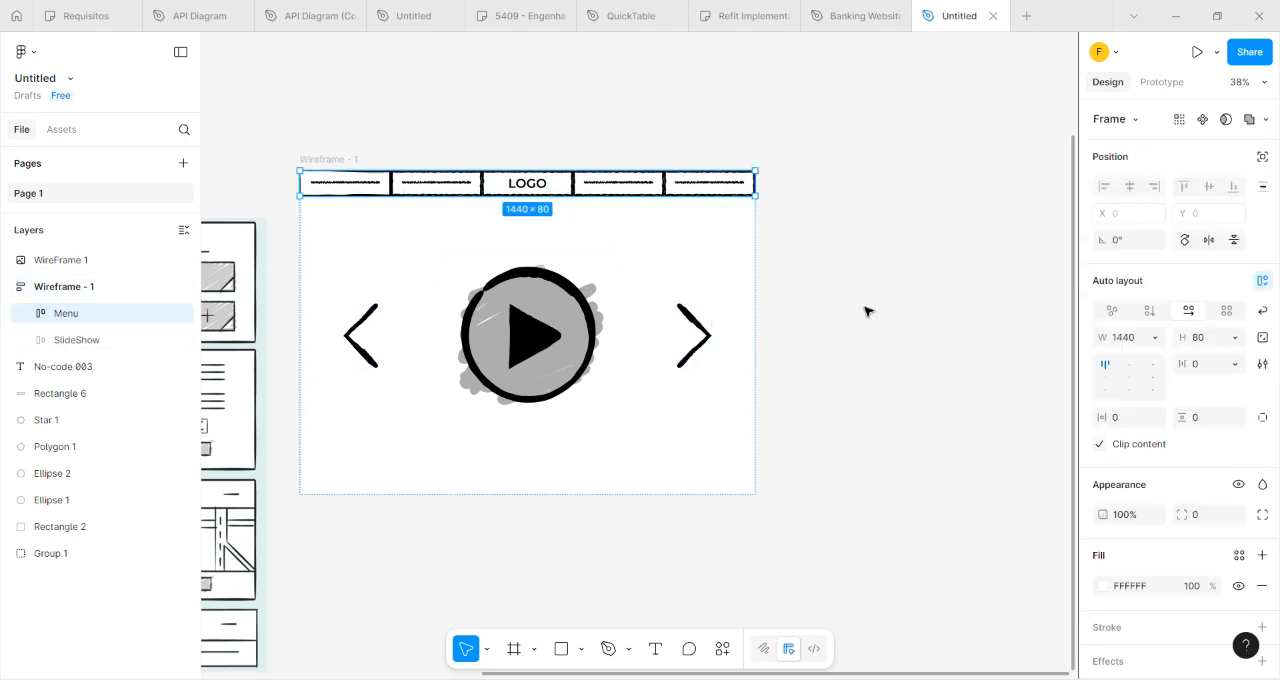
key(ctrl+d)
drag(418, 230, 426, 494)
click(473, 551)
click(549, 490)
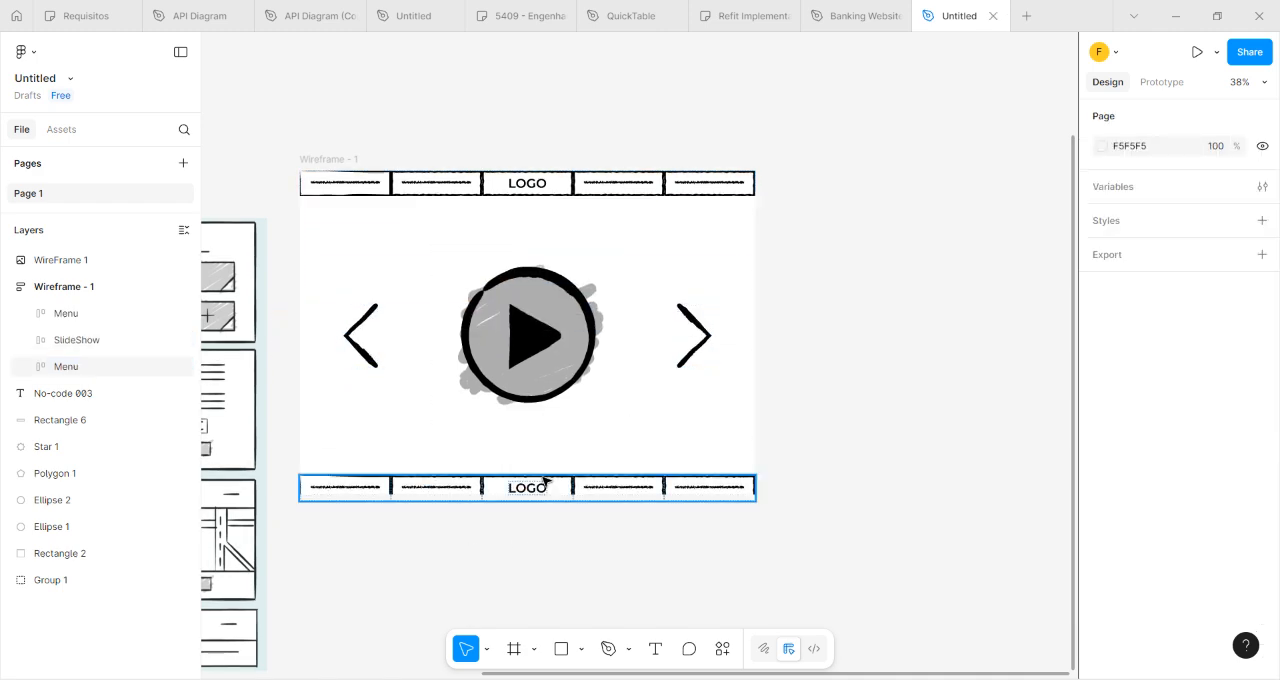
click(600, 436)
click(462, 487)
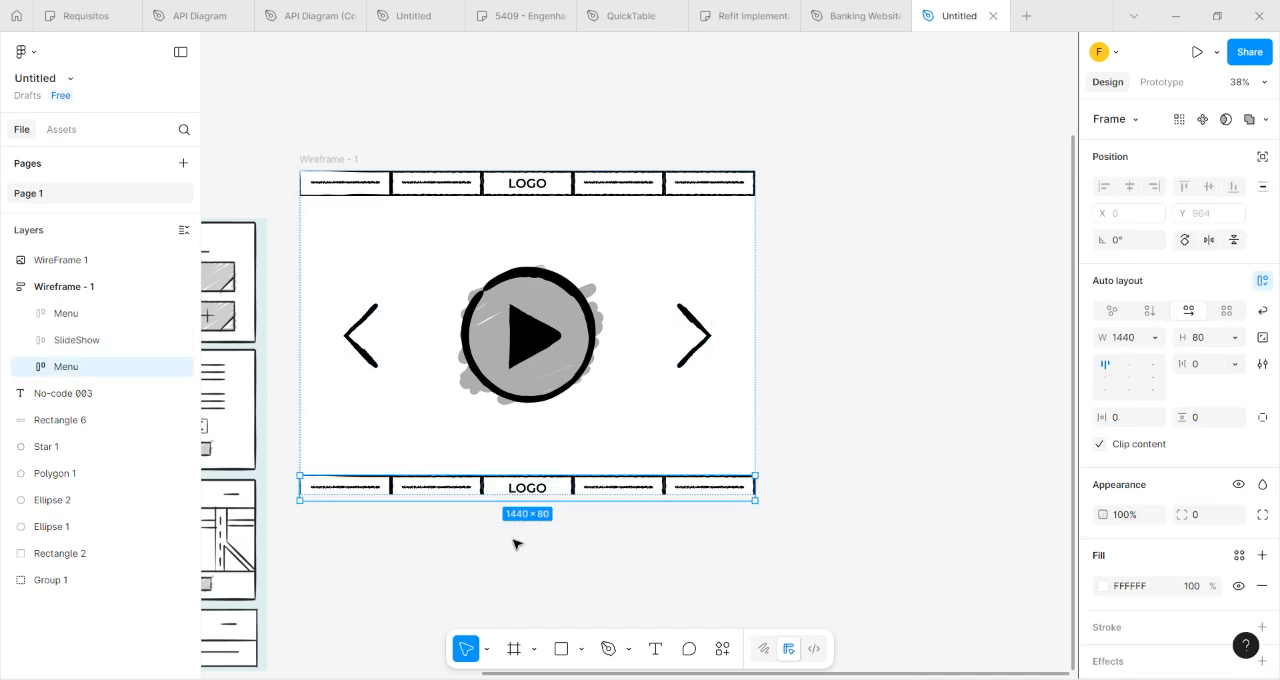
Set the vertical auto layout gap of the Wireframe - 1 frame to 0.
click(346, 160)
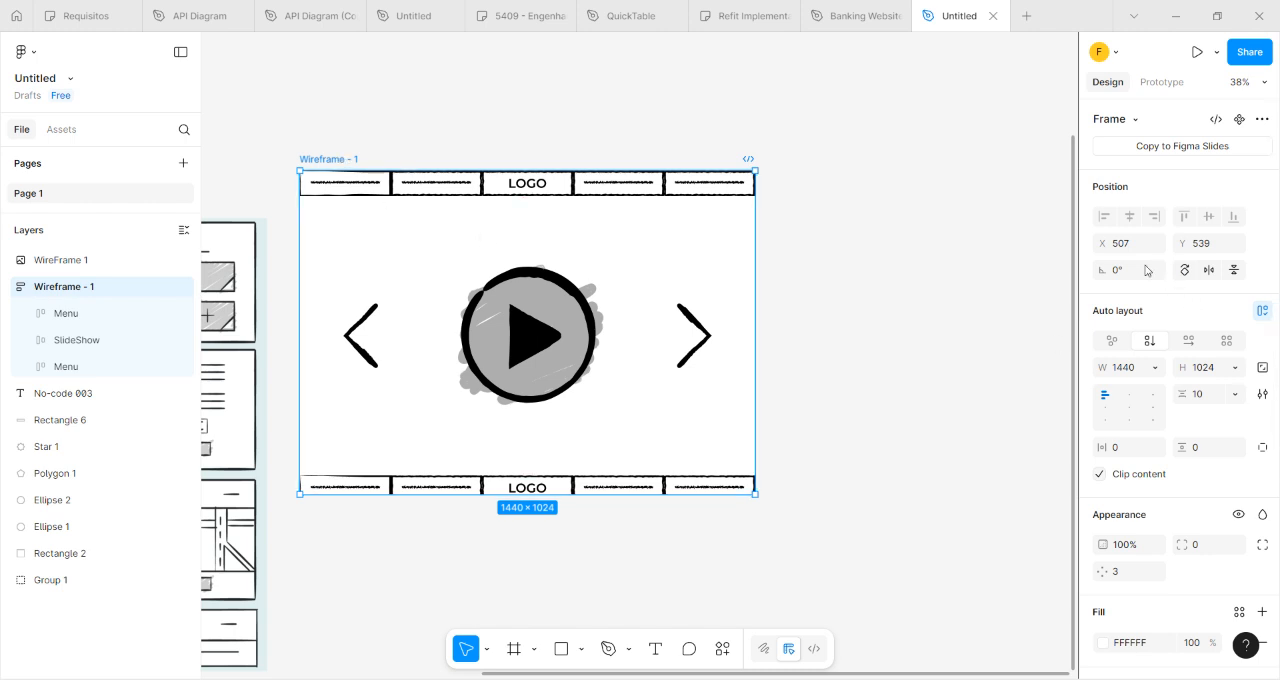
drag(1182, 394, 1186, 394)
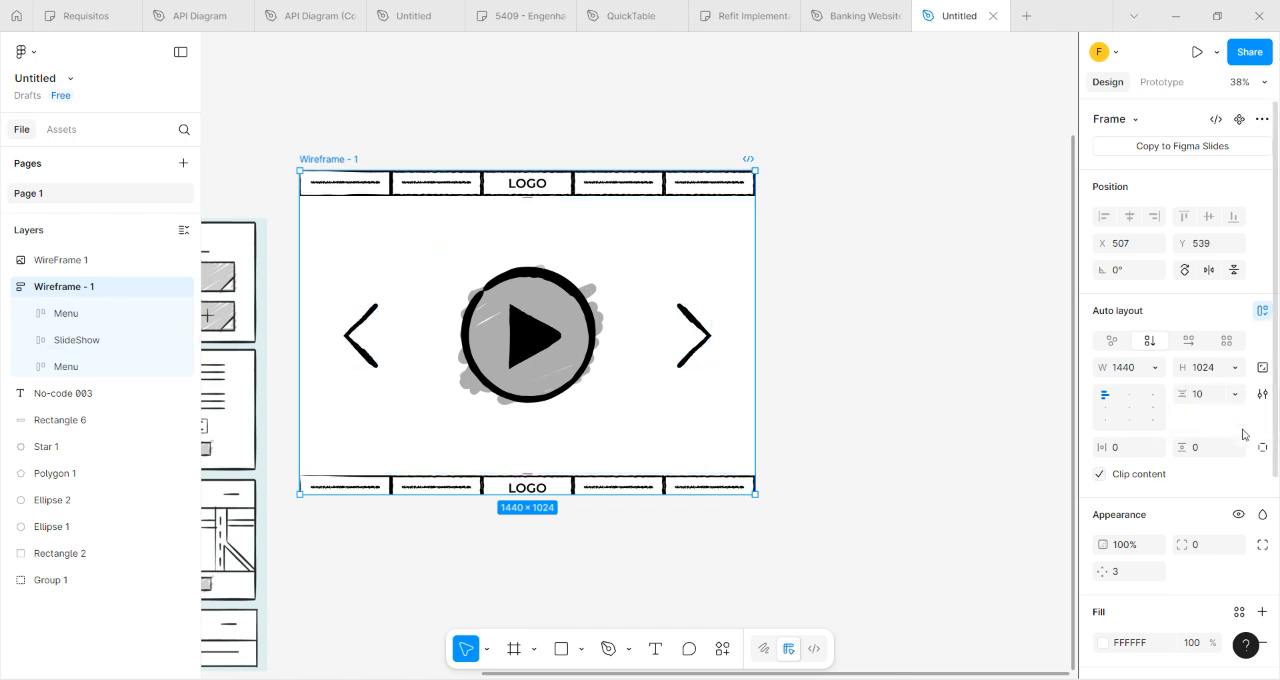
click(1216, 394)
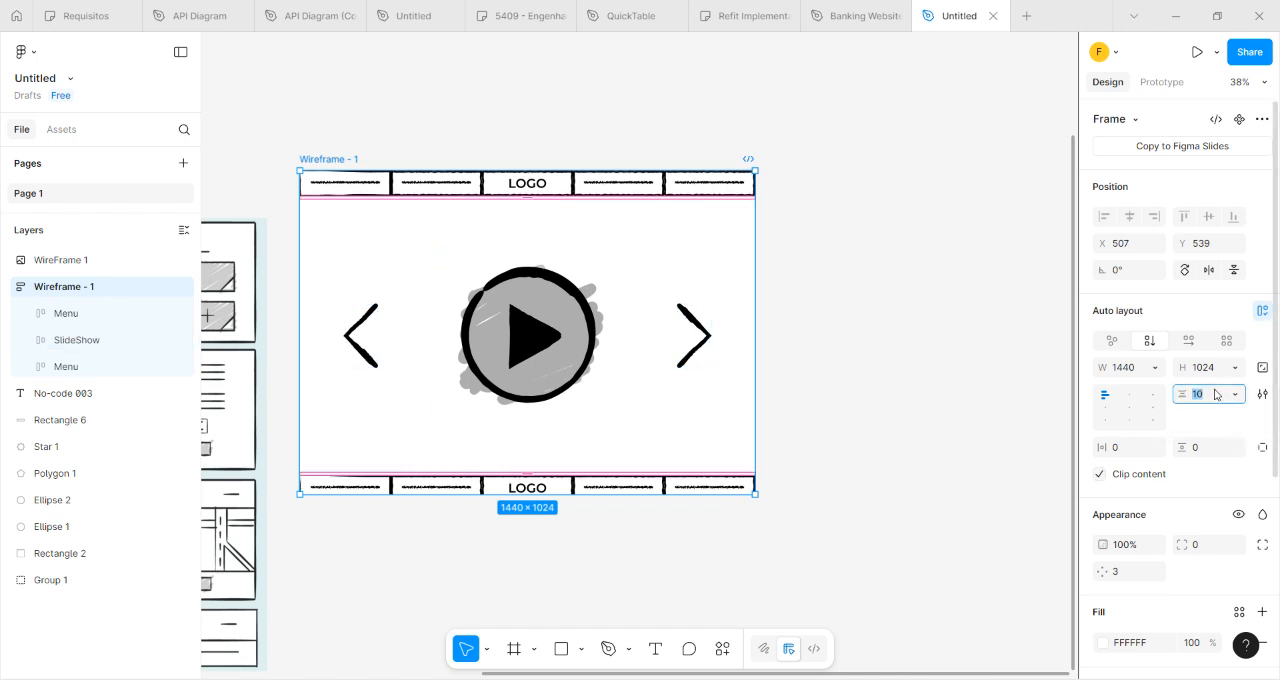
key(Return)
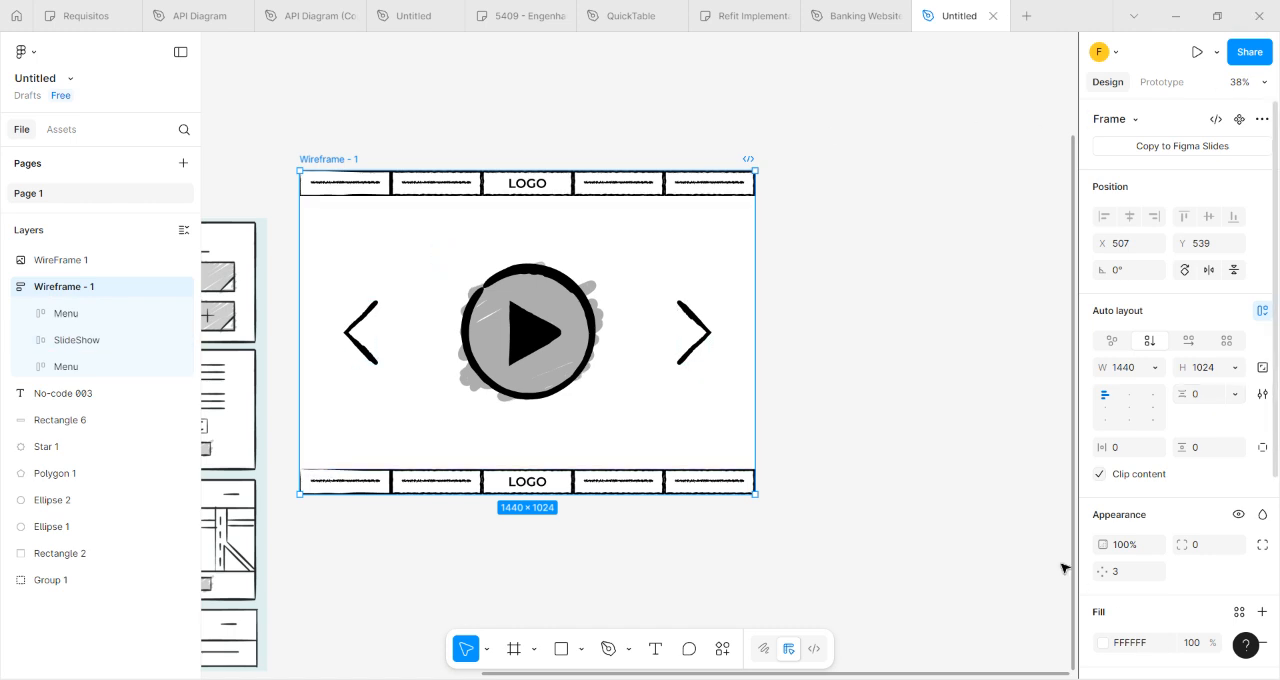
click(1032, 538)
click(443, 481)
click(457, 531)
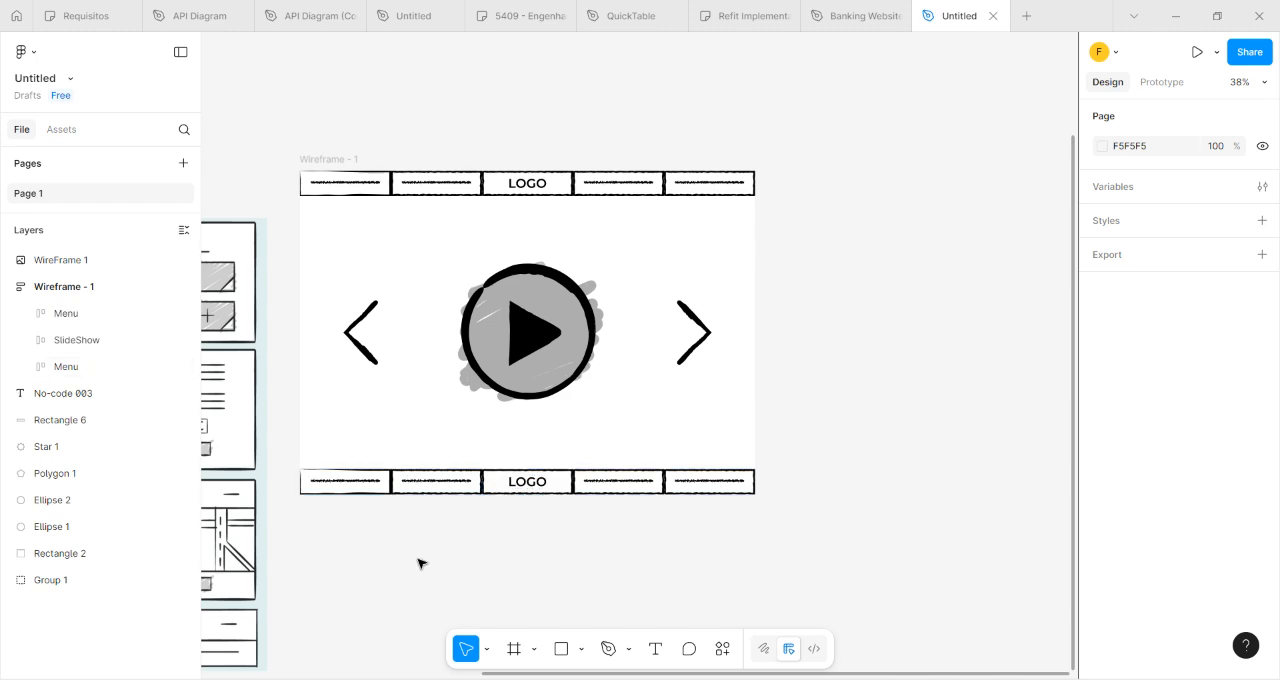
click(98, 378)
right_click(98, 378)
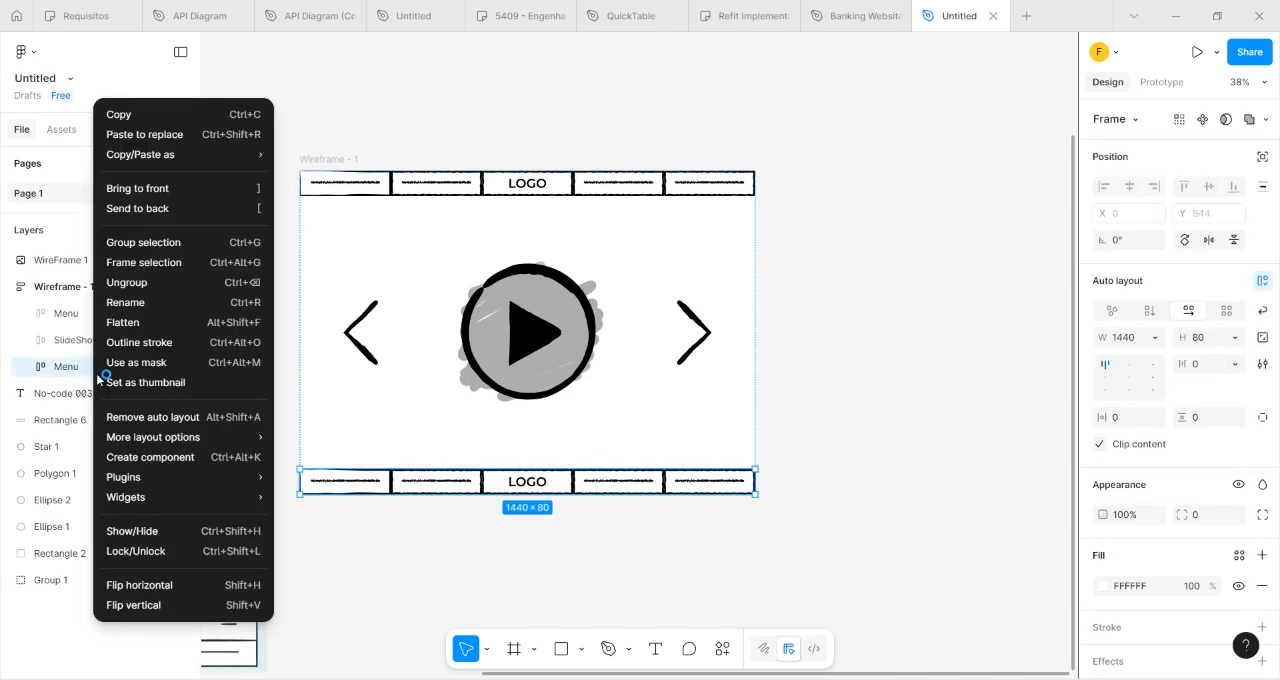
click(128, 311)
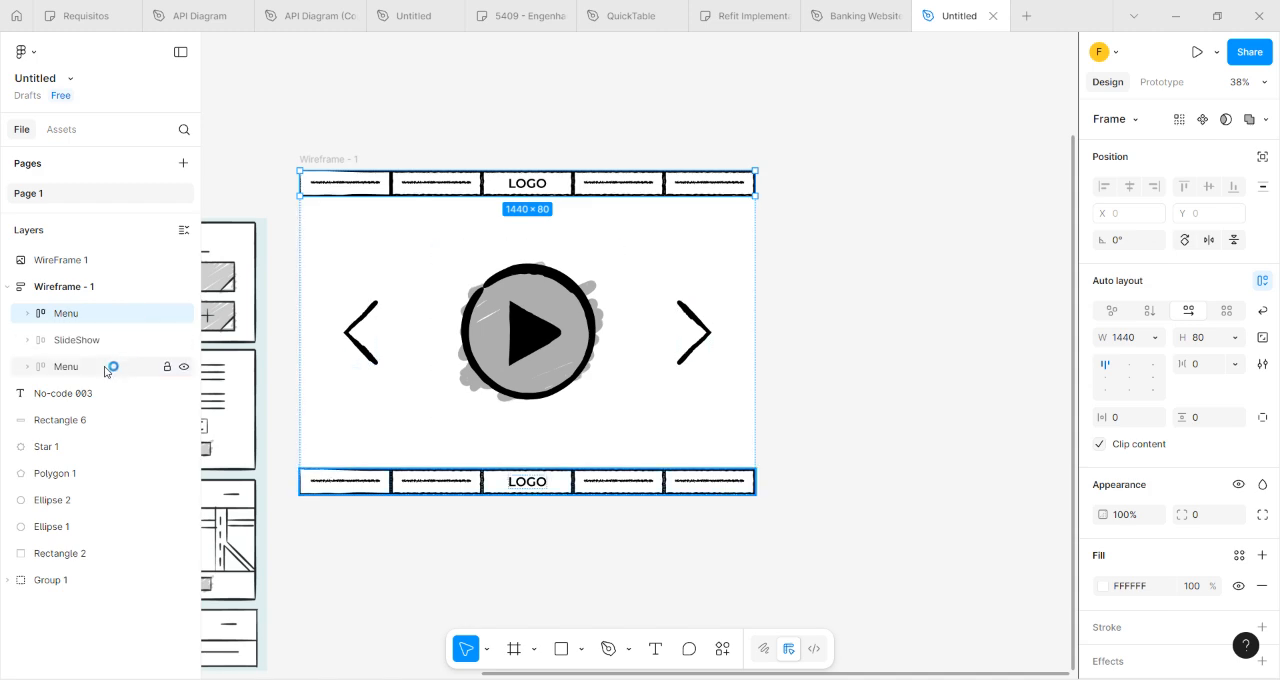
click(938, 295)
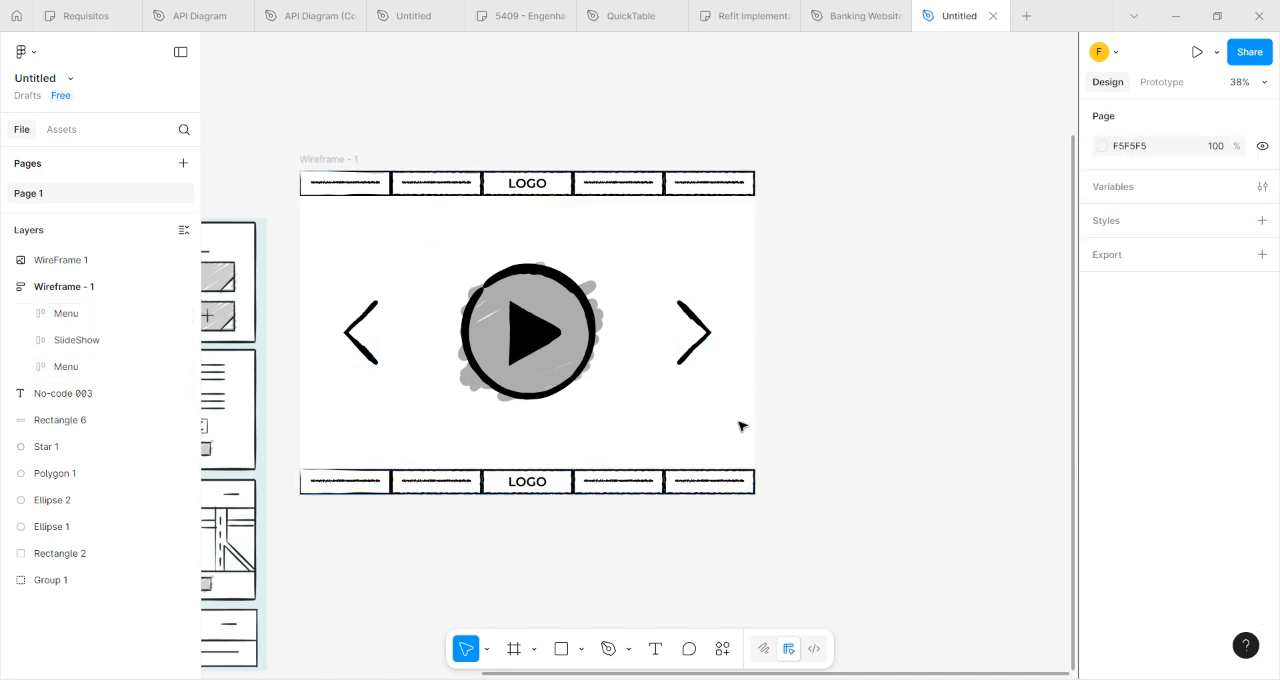
Rename the duplicated Menu layer below the SlideShow as Footer.
click(477, 493)
right_click(63, 372)
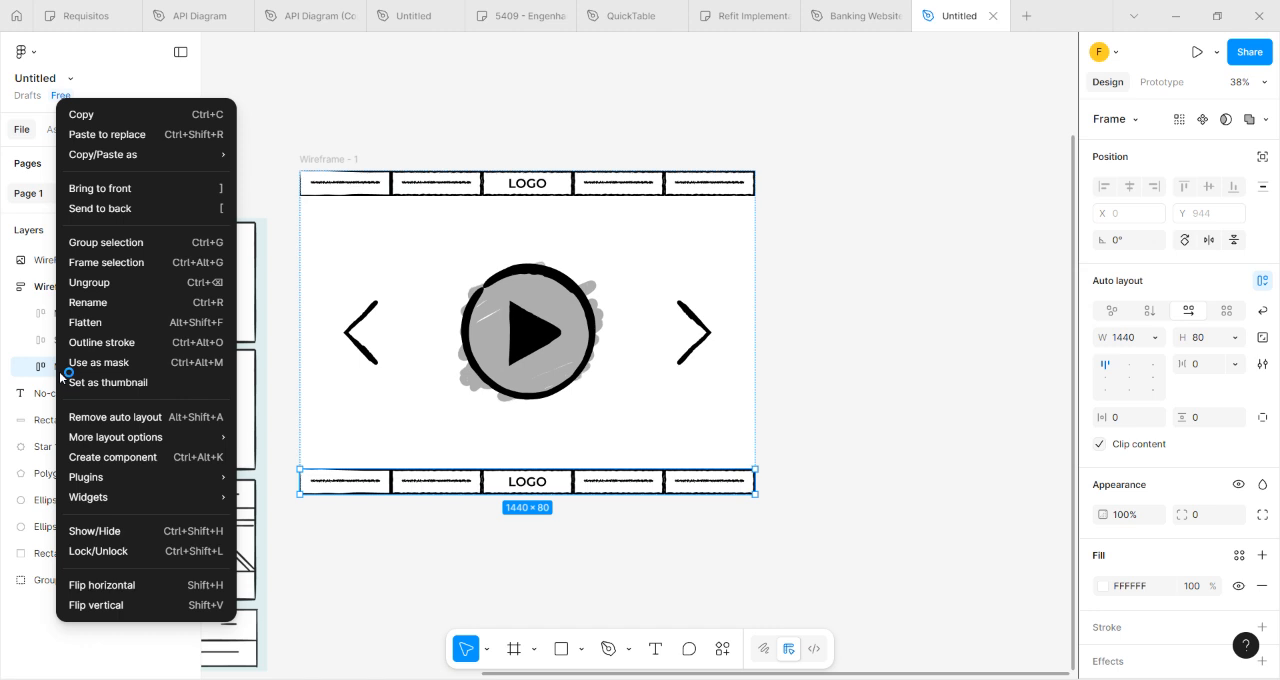
click(88, 302)
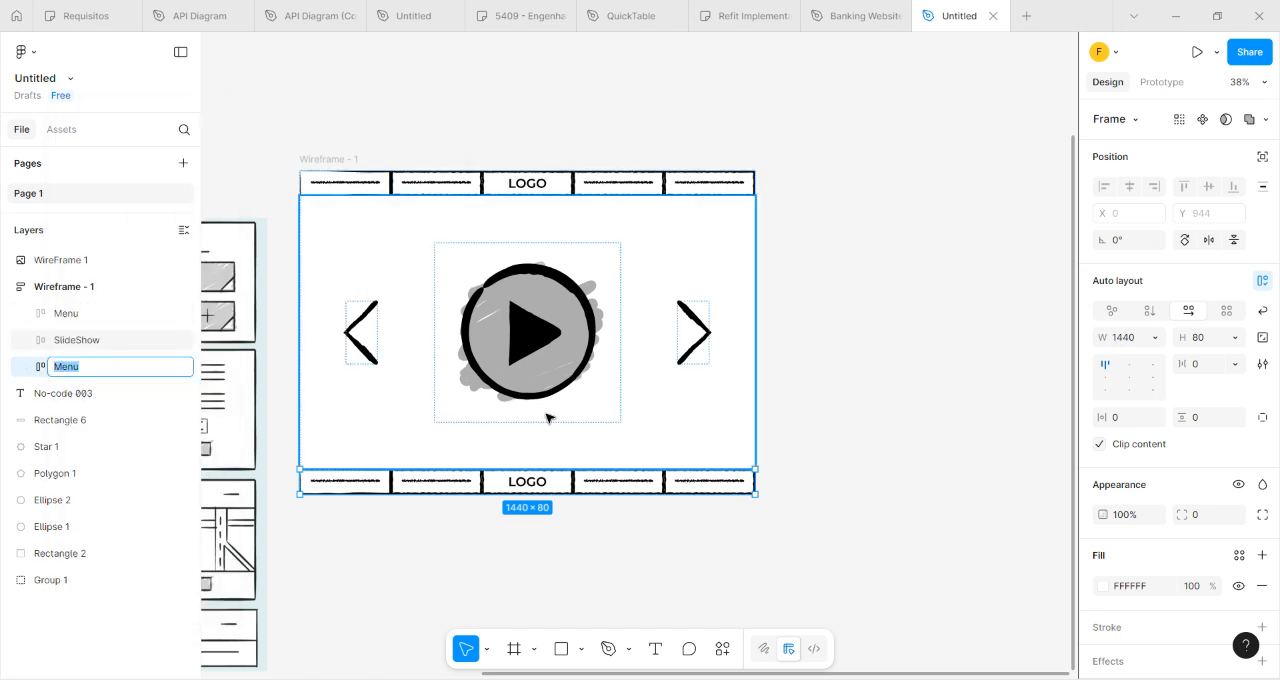
text(Footer)
key(Return)
click(533, 516)
Delete Group 2, Group 3, Group 5, Group 6 and the LOGO text from the Footer, keeping only Group 4.
click(513, 487)
click(29, 367)
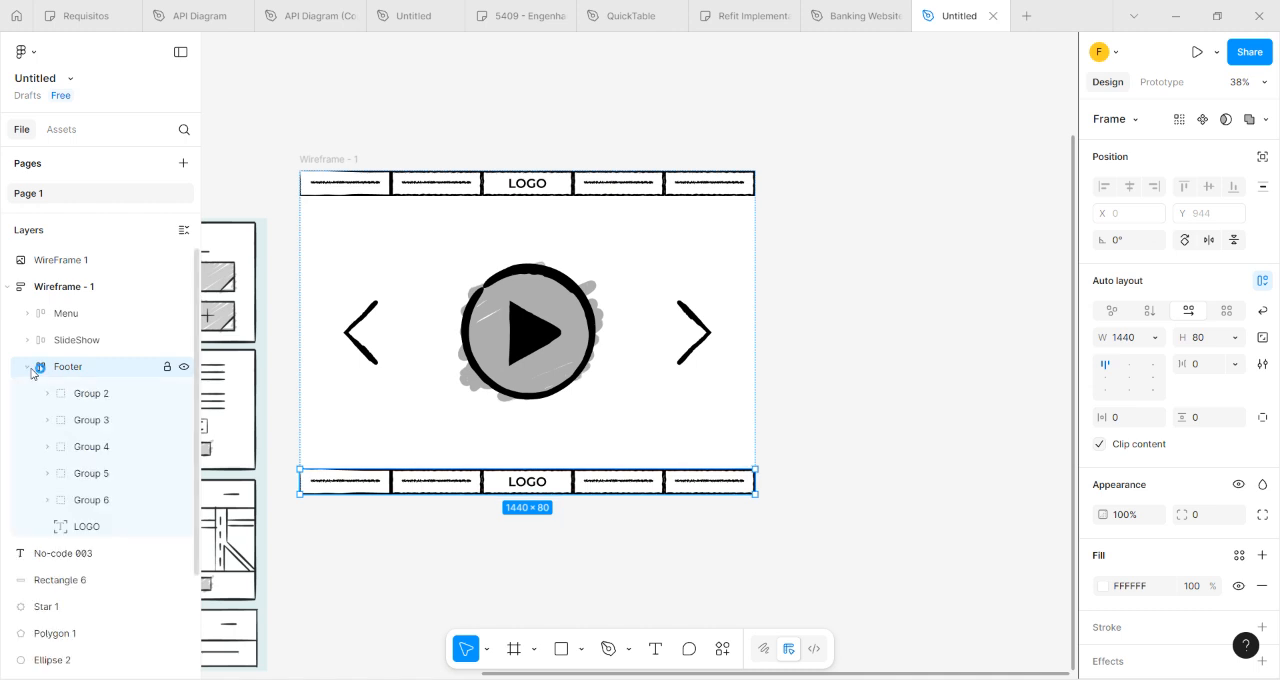
click(82, 395)
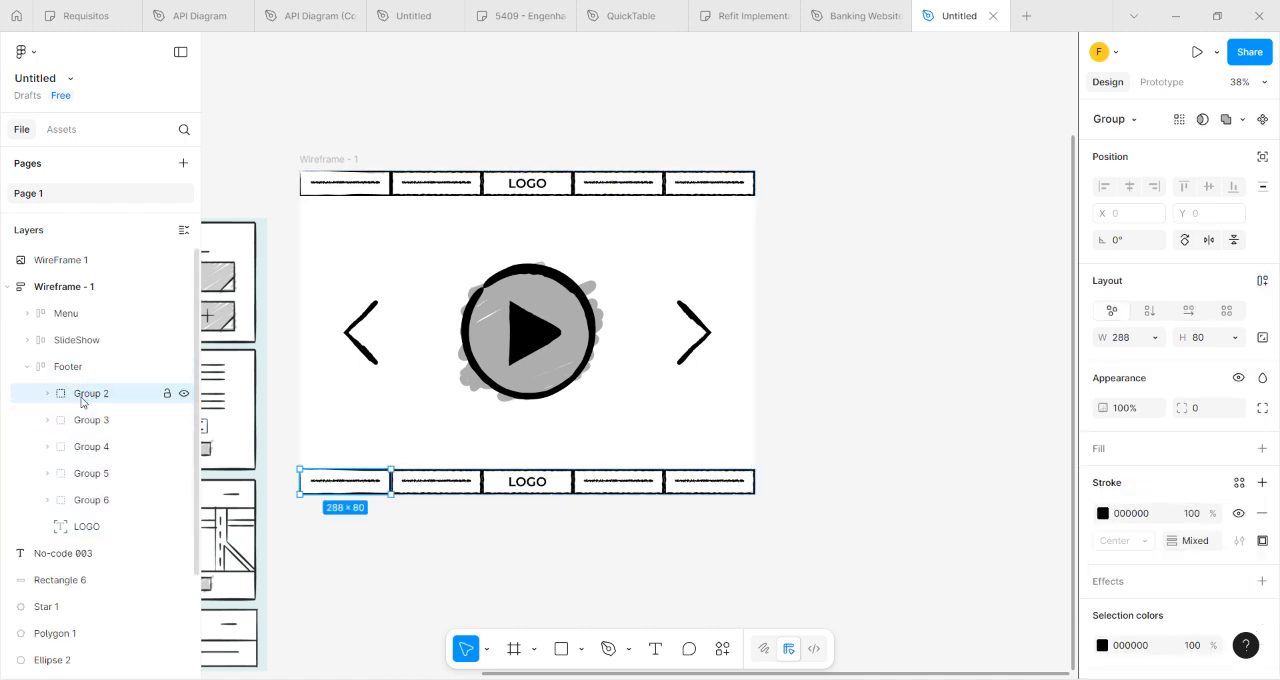
key(Delete)
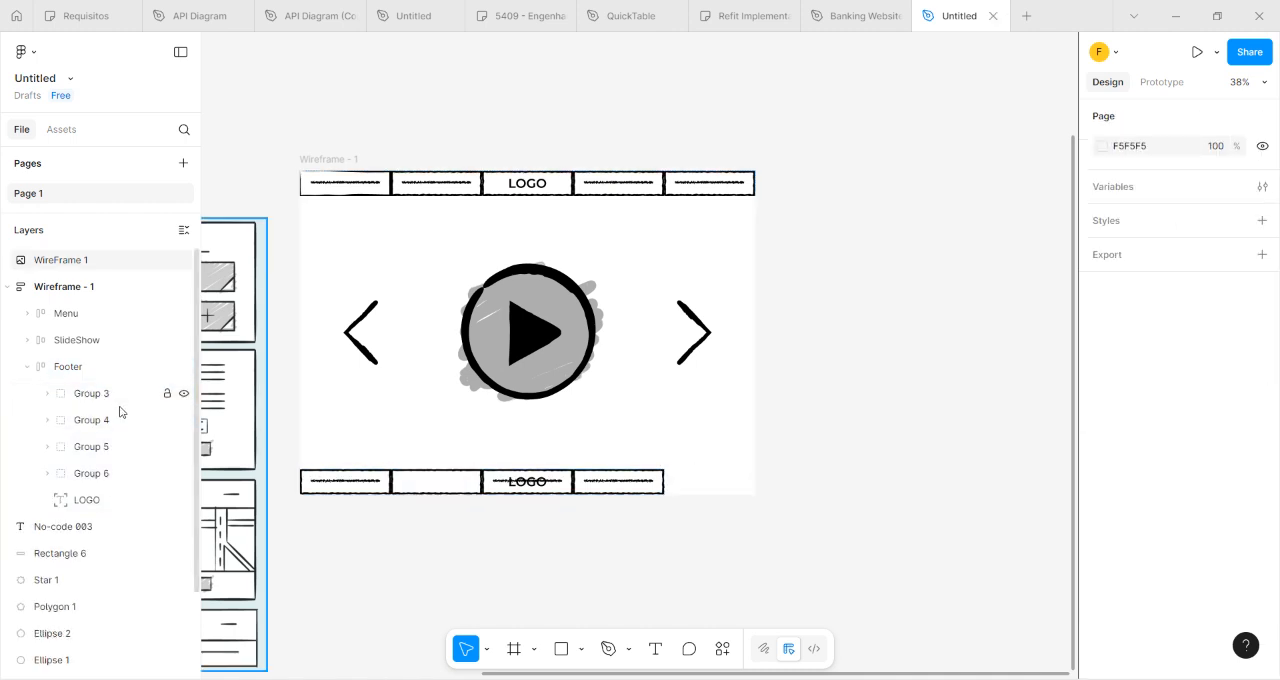
click(96, 400)
key(Delete)
click(100, 420)
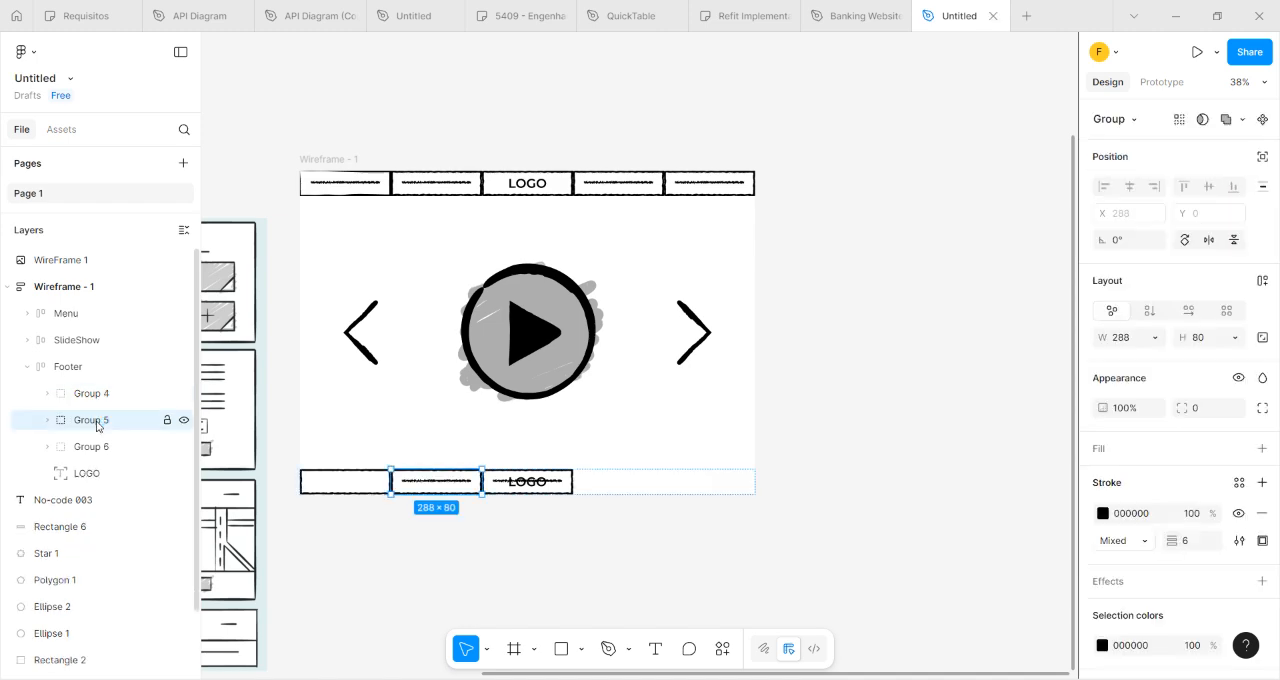
key(Delete)
click(93, 424)
key(Delete)
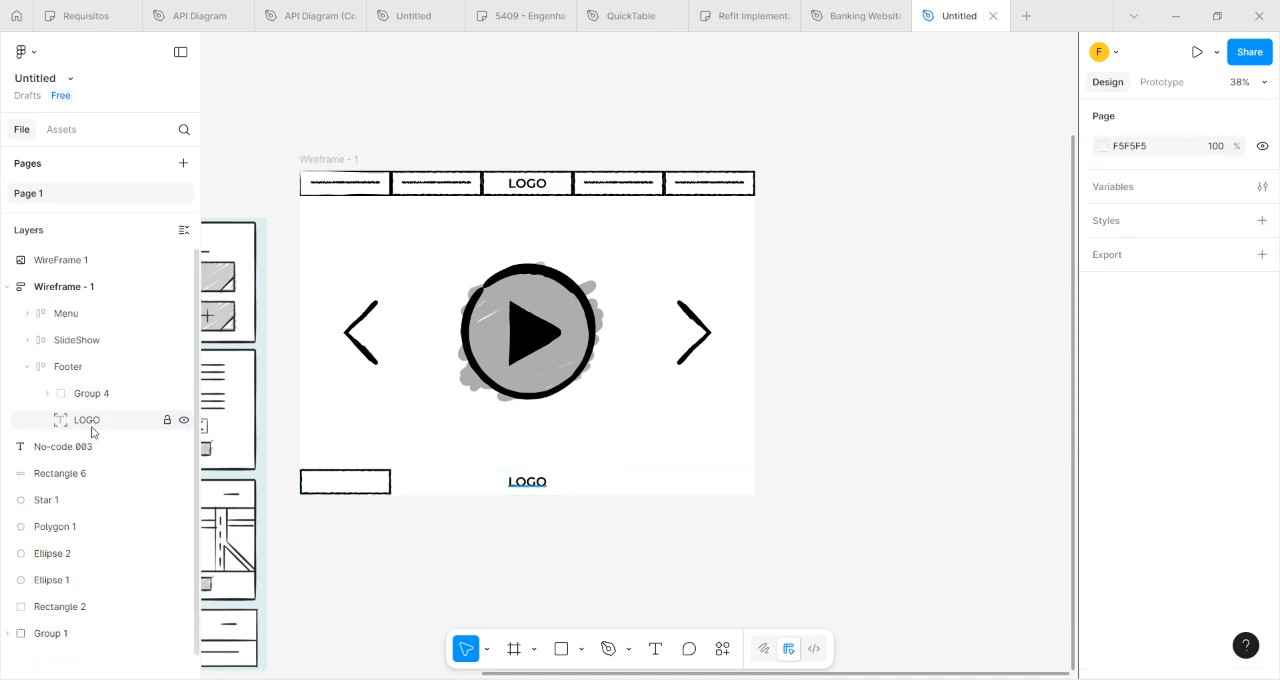
click(90, 431)
key(Delete)
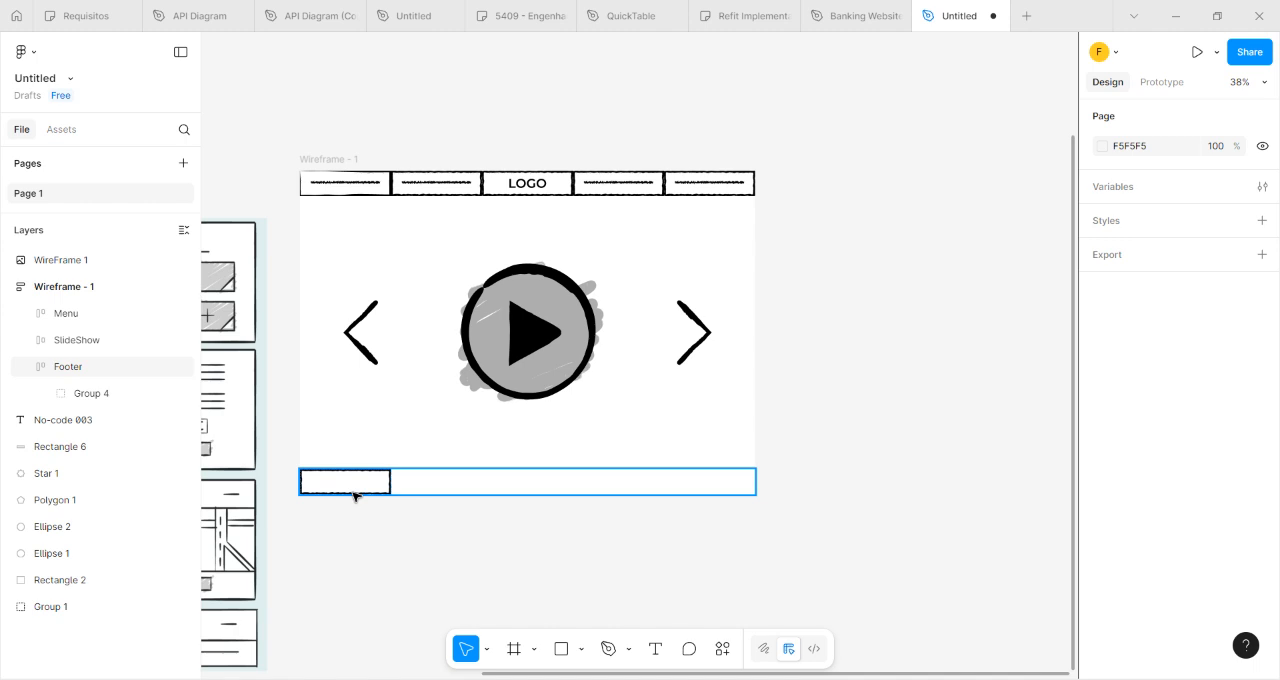
Stretch the Footer's remaining box, Group 4, across the full frame to a width of 1440.
click(383, 485)
click(386, 484)
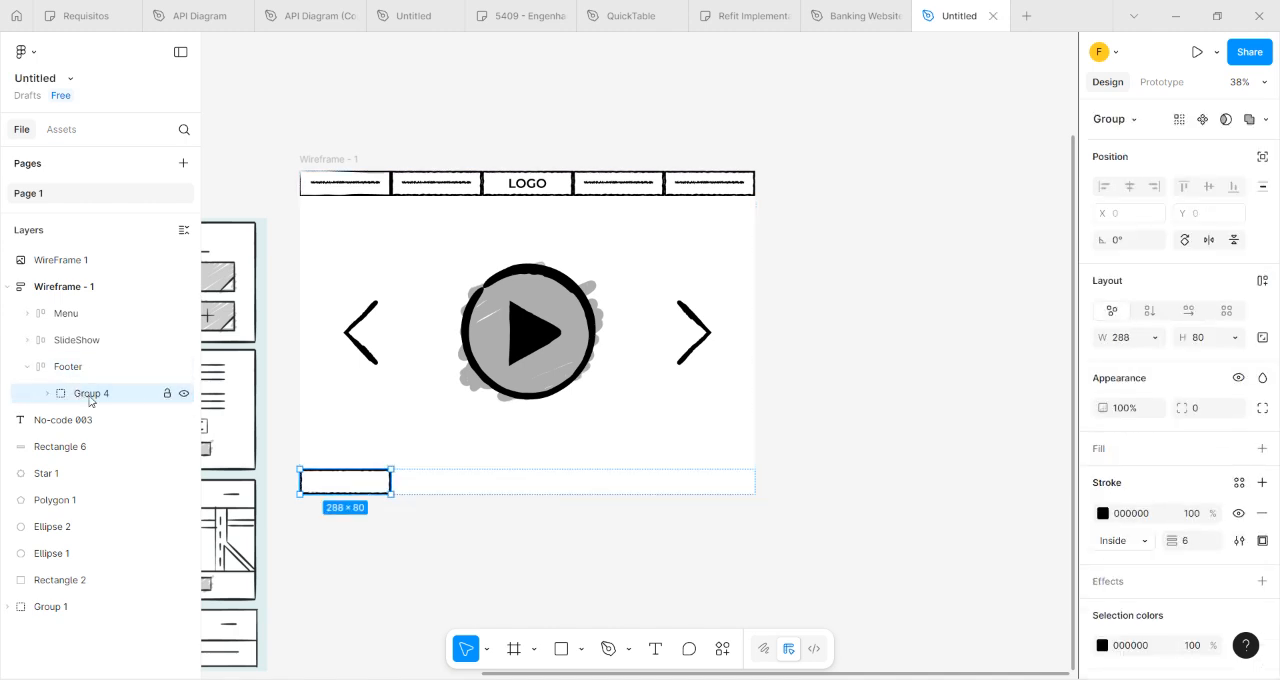
drag(391, 482, 754, 477)
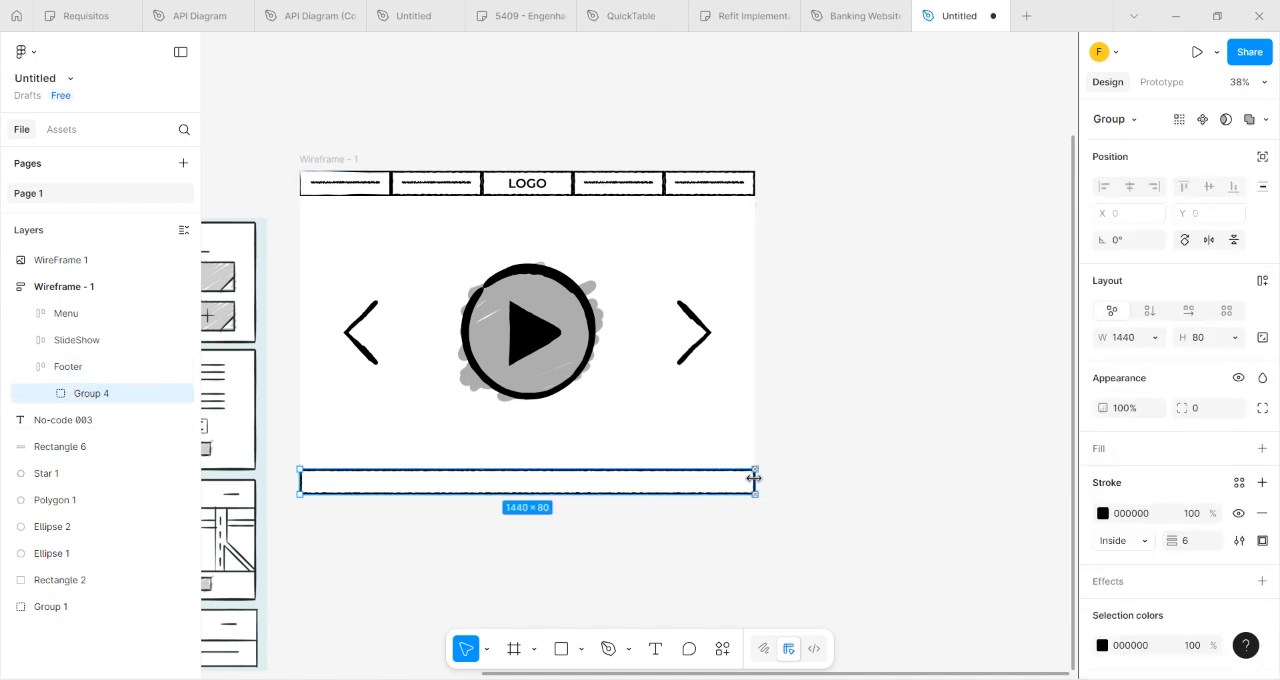
click(820, 408)
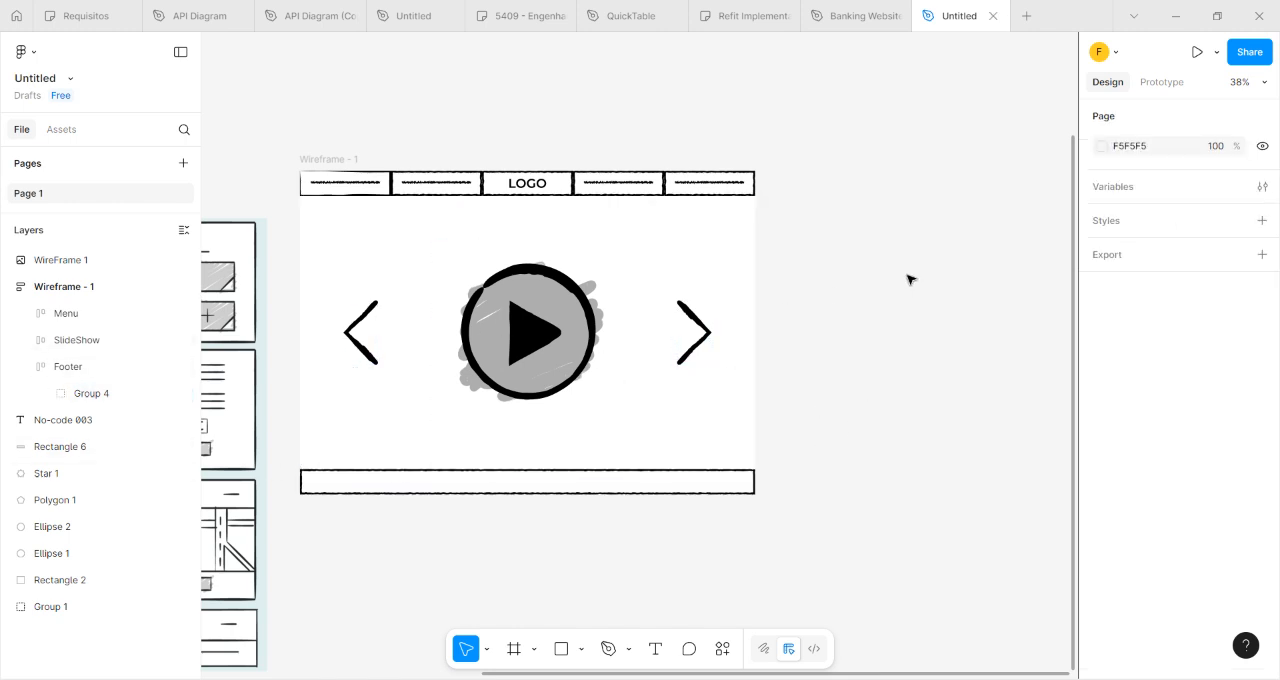
Compare the screens in the WireFrame 1 reference image with the finished Wireframe - 1 frame.
drag(356, 565, 815, 531)
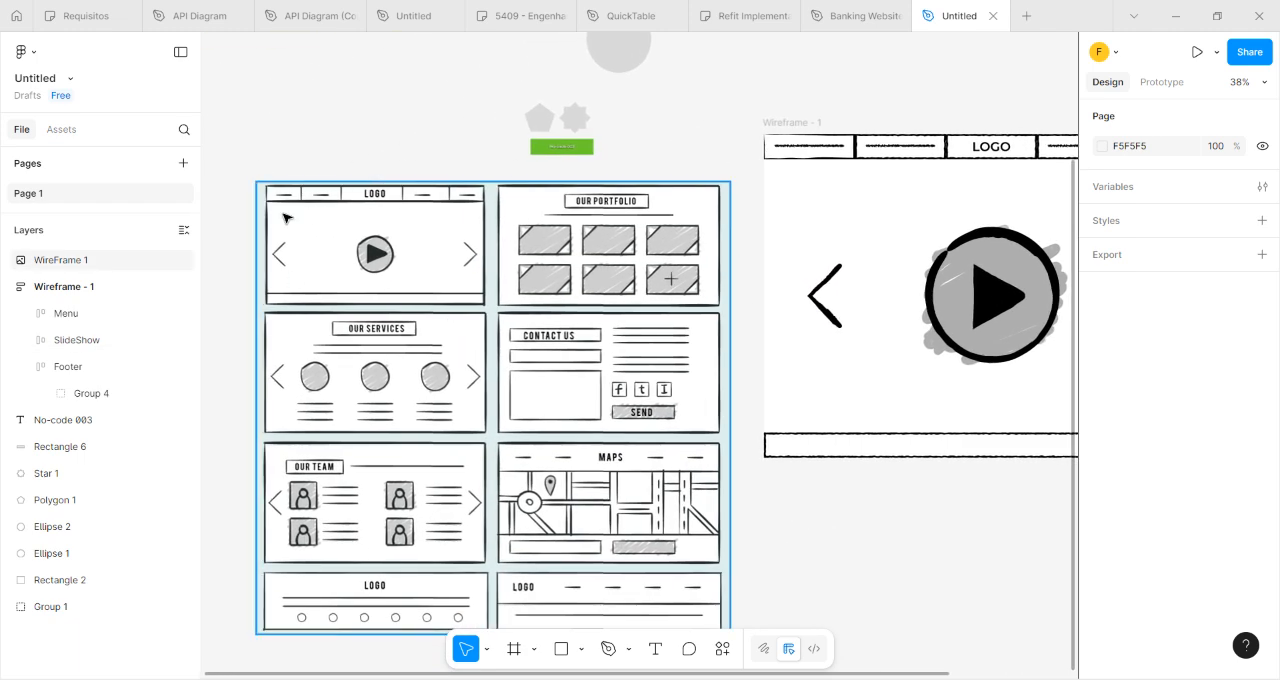
drag(826, 517, 782, 451)
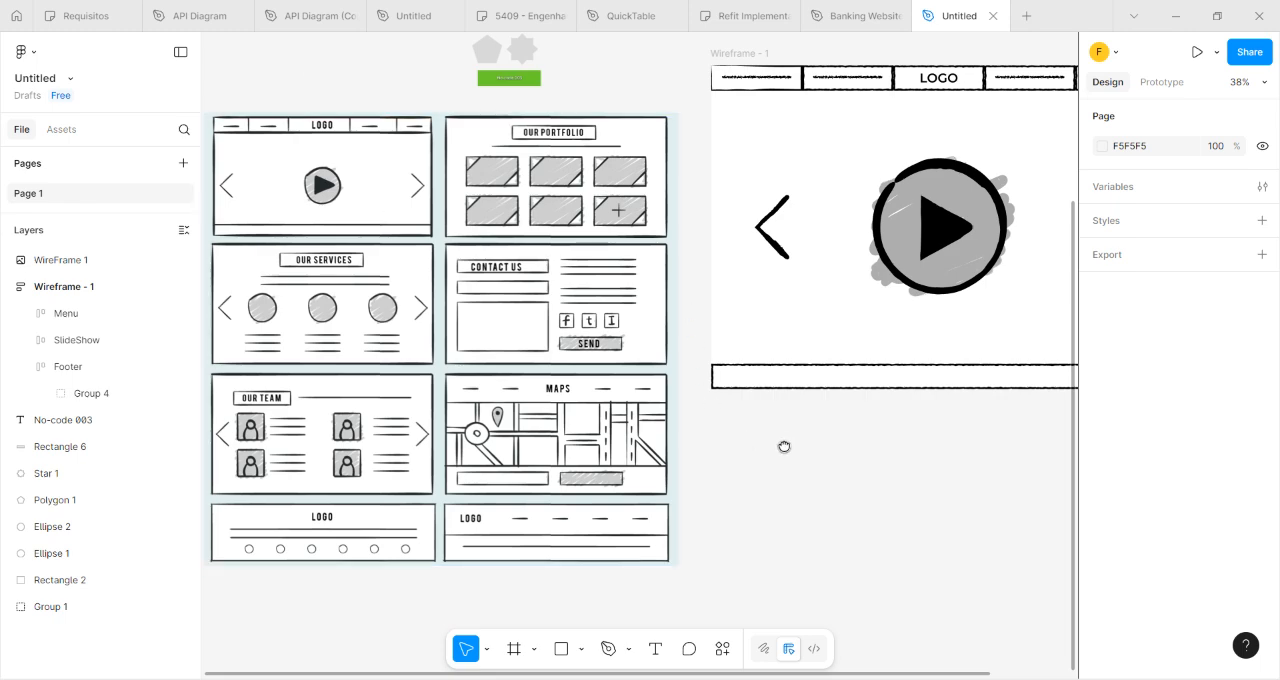
drag(786, 441, 723, 597)
scroll(406, 300, up, 2)
scroll(416, 302, down, 4)
drag(733, 566, 652, 552)
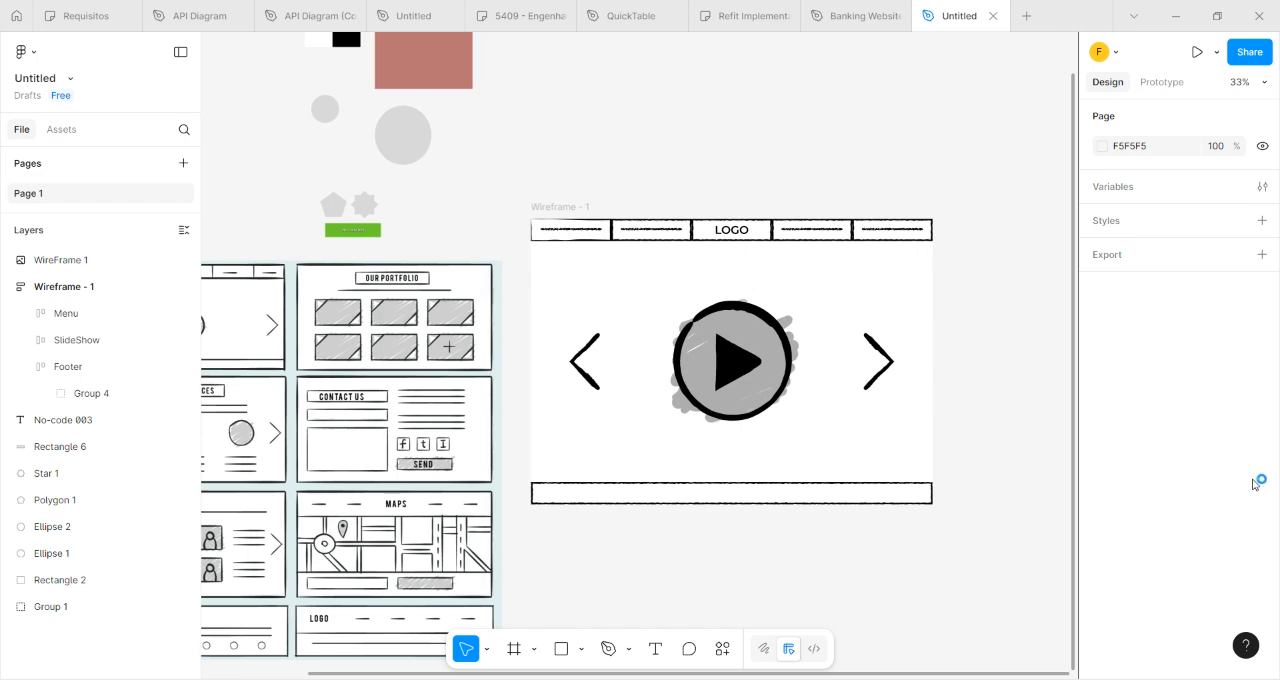
scroll(390, 290, up, 2)
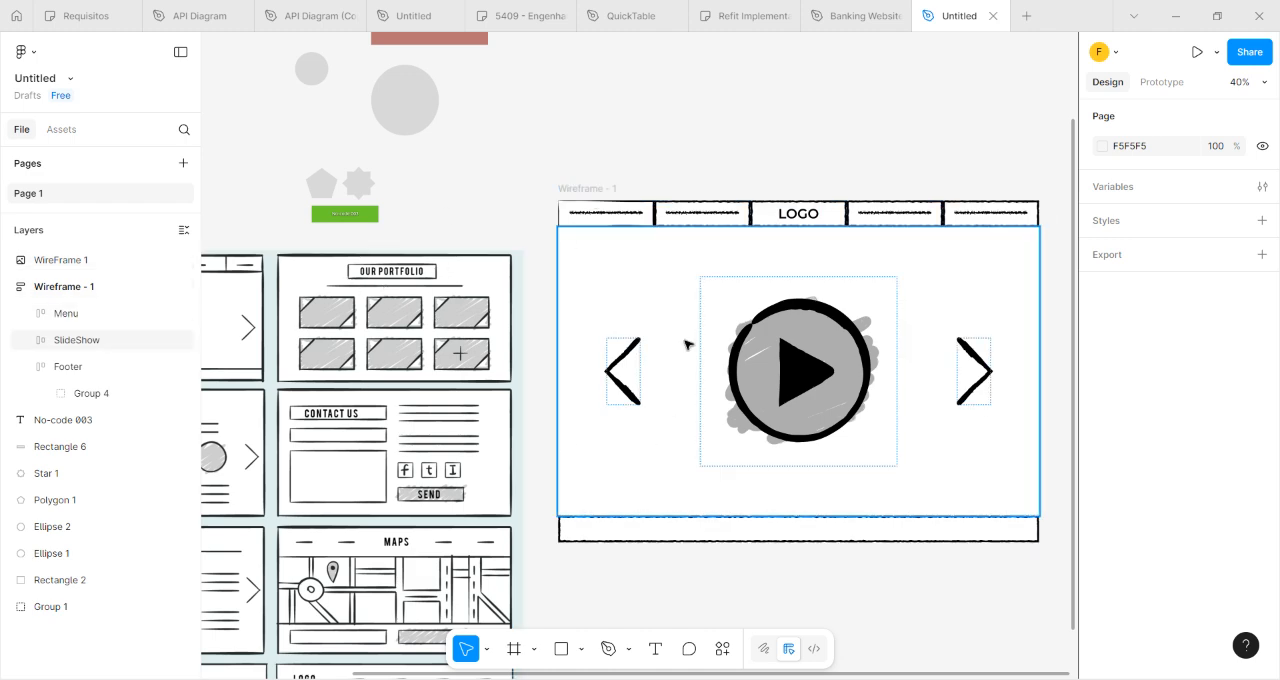
scroll(646, 194, right, 5)
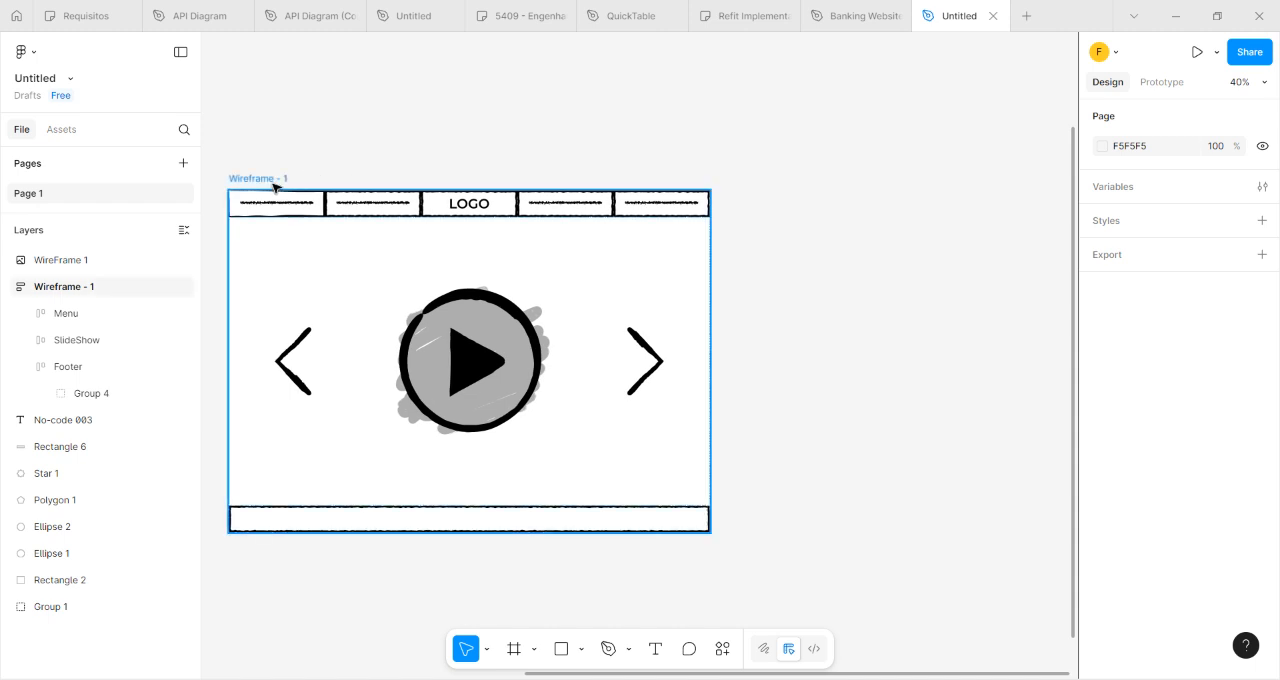
click(274, 186)
right_click(274, 186)
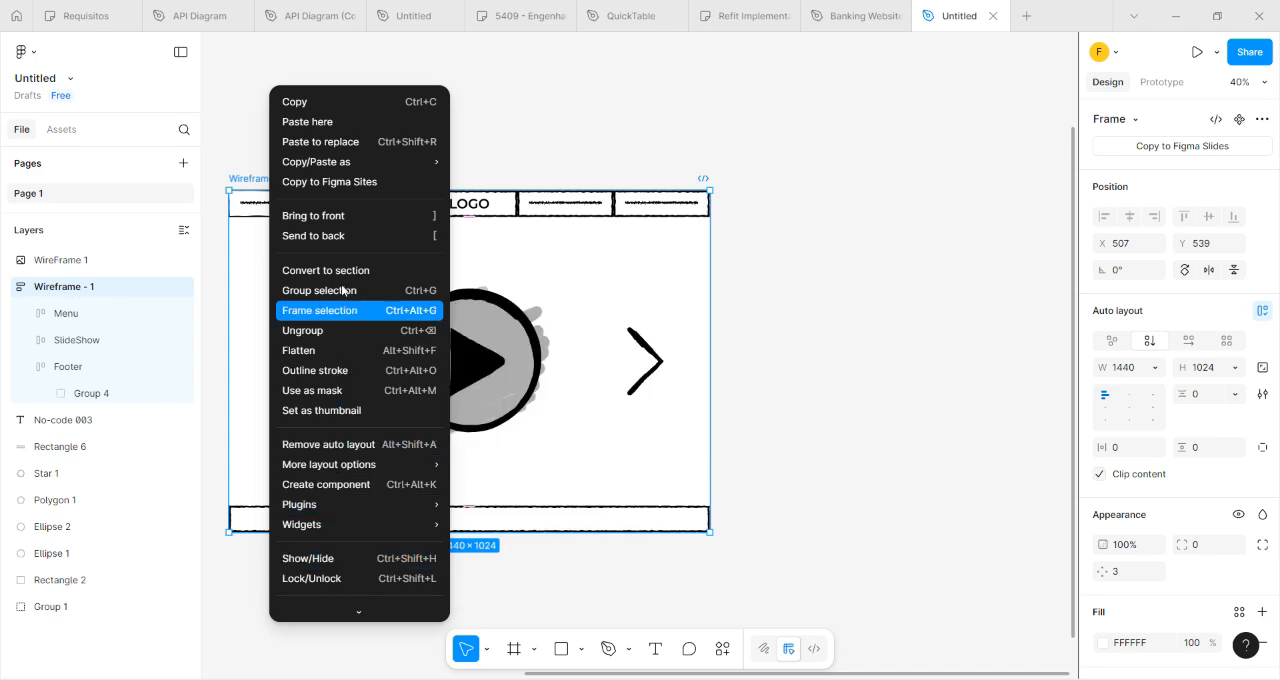
click(628, 107)
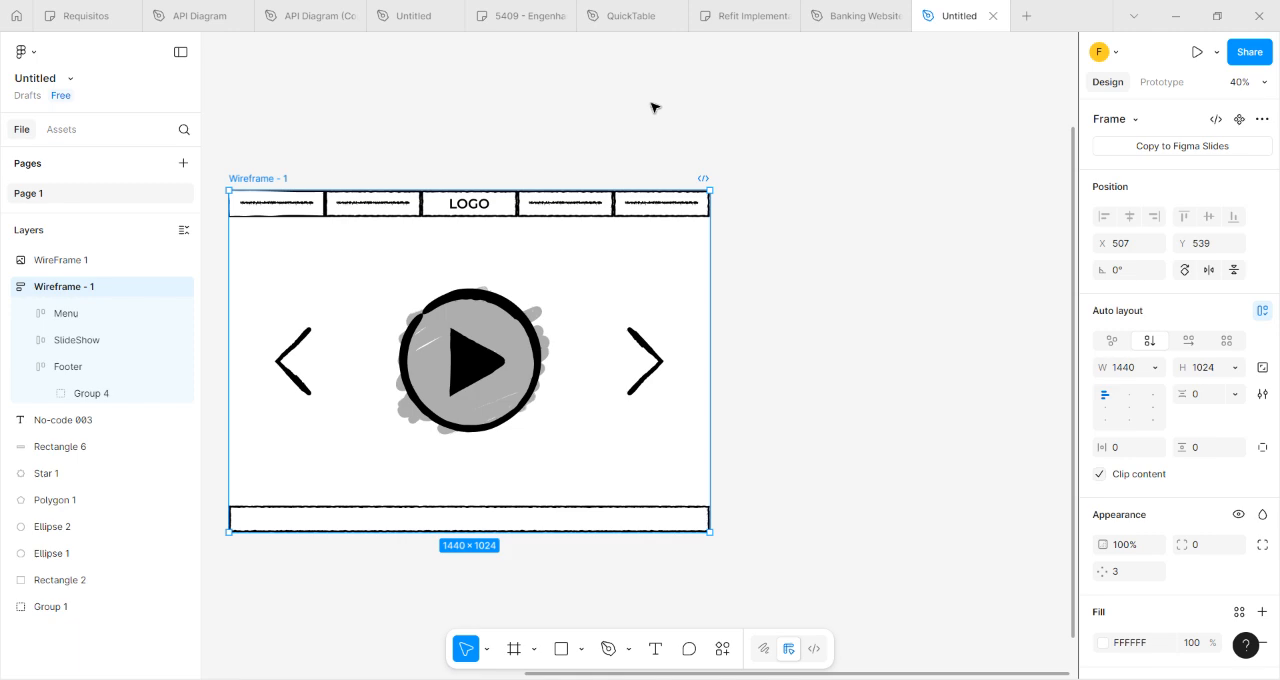
Duplicate the finished Wireframe - 1 frame as a second screen beside the original.
key(ctrl+d)
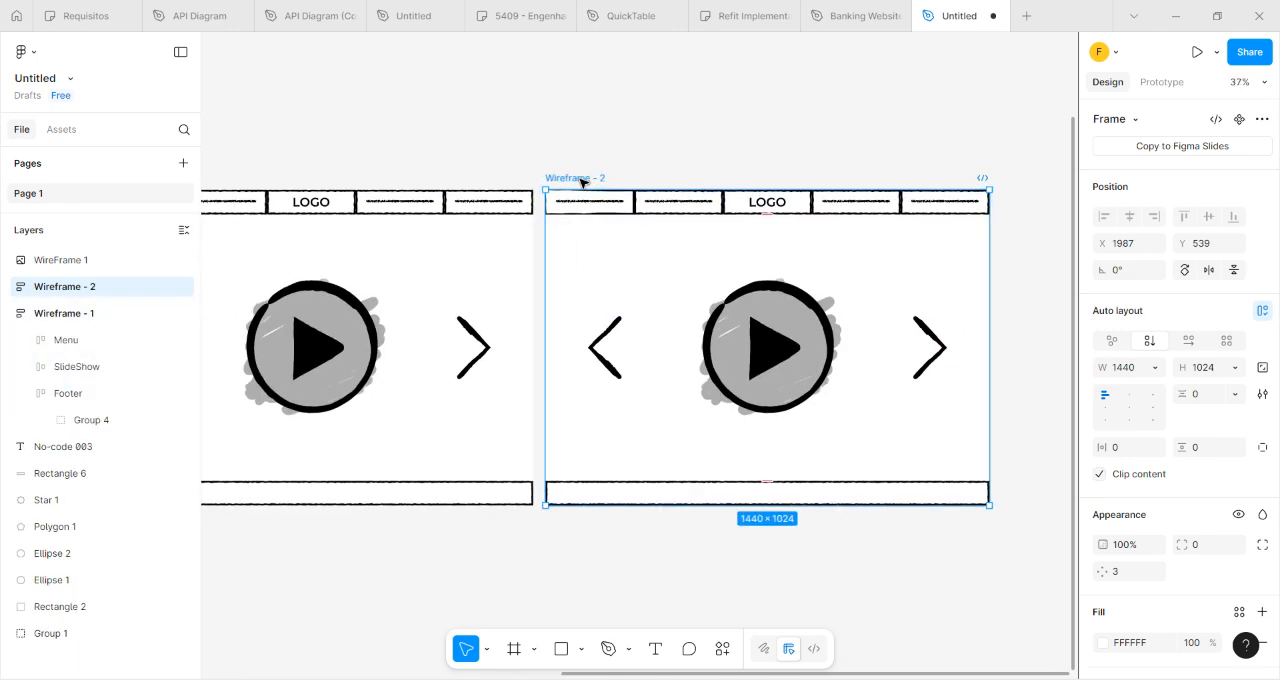
scroll(580, 170, down, 1)
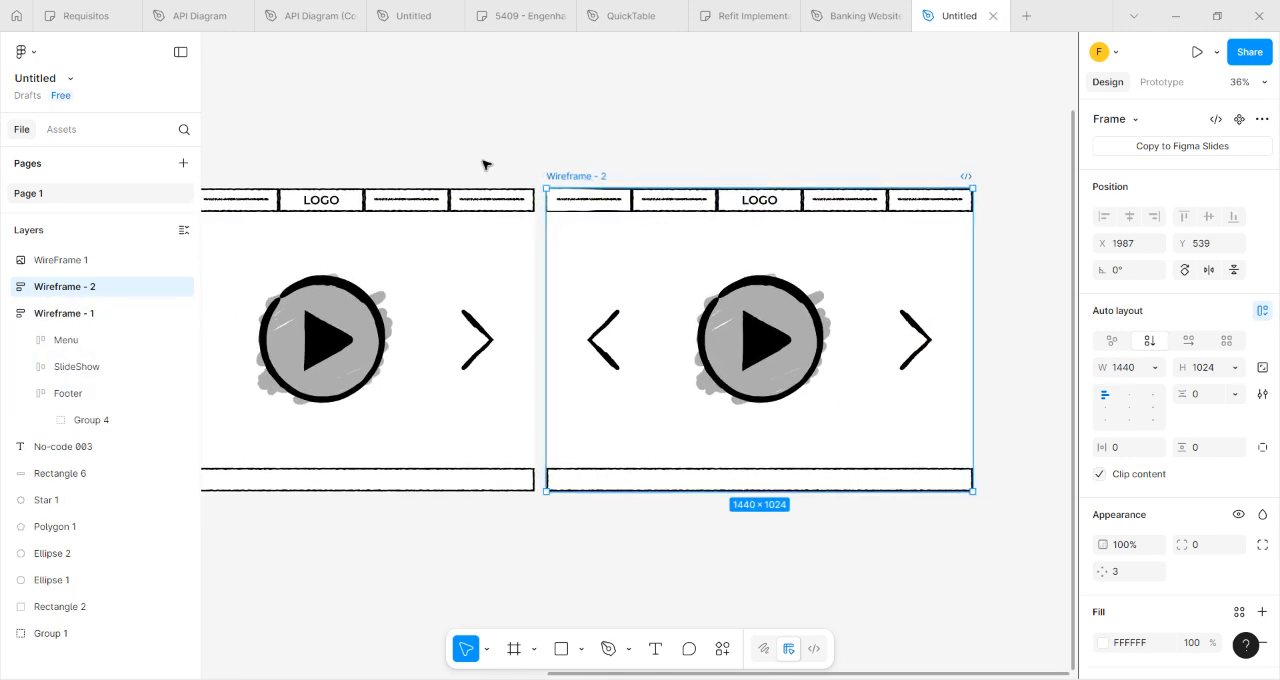
drag(486, 163, 994, 206)
drag(555, 235, 265, 201)
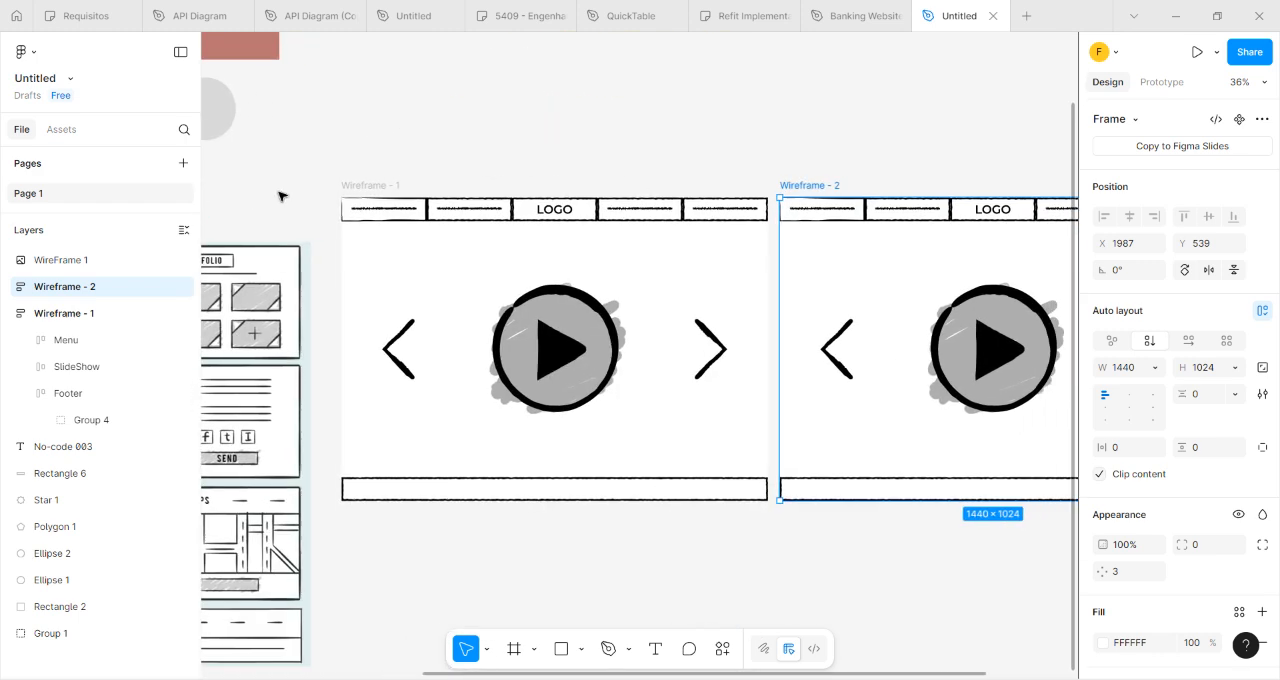
Rename the original Wireframe - 1 frame as Home.
click(384, 188)
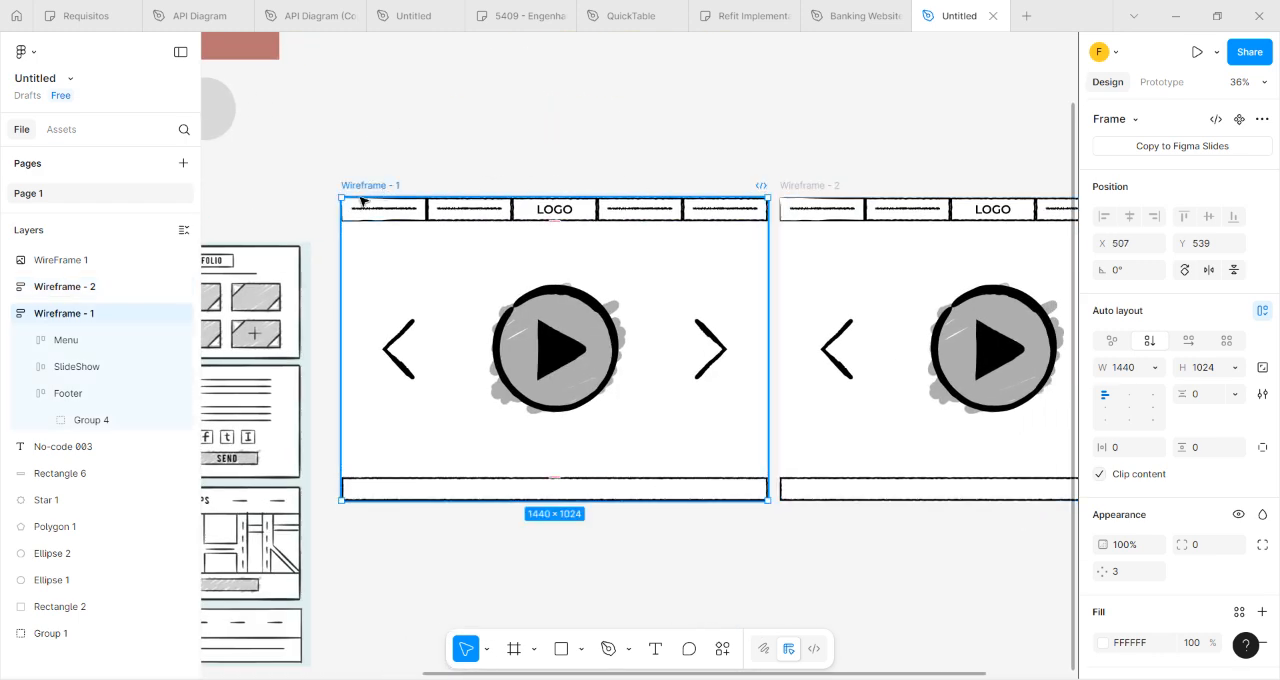
right_click(78, 316)
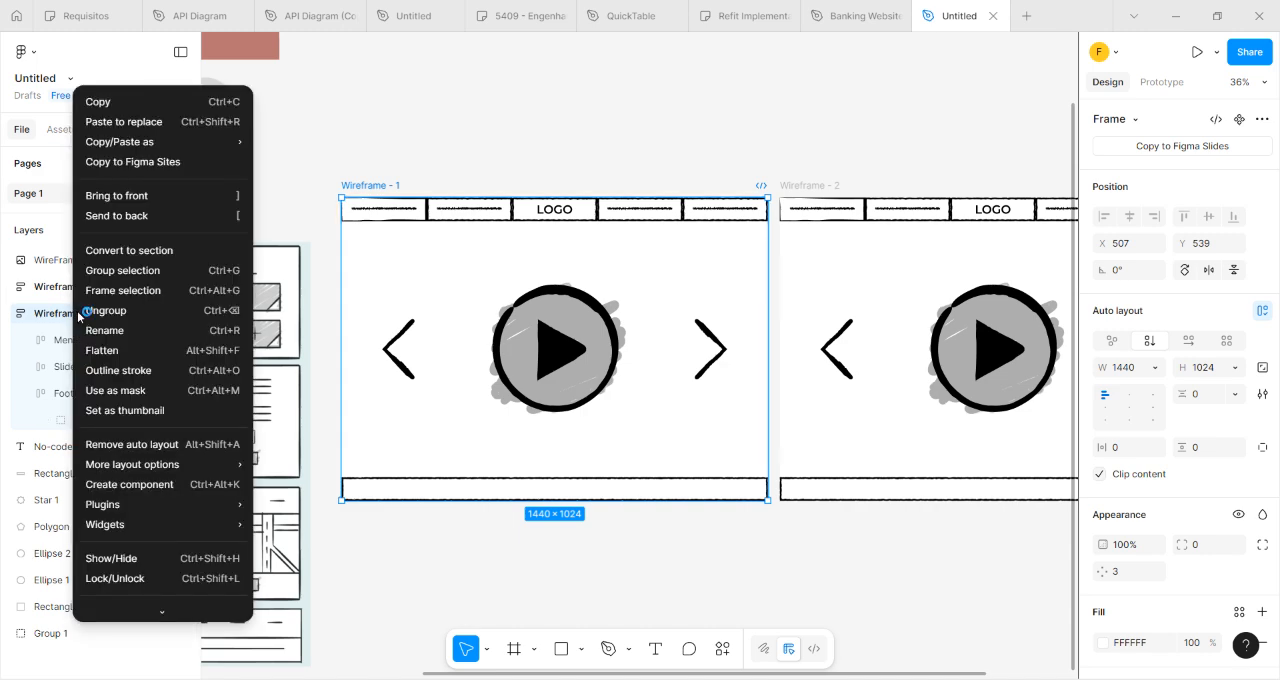
click(120, 330)
text(Home)
key(Return)
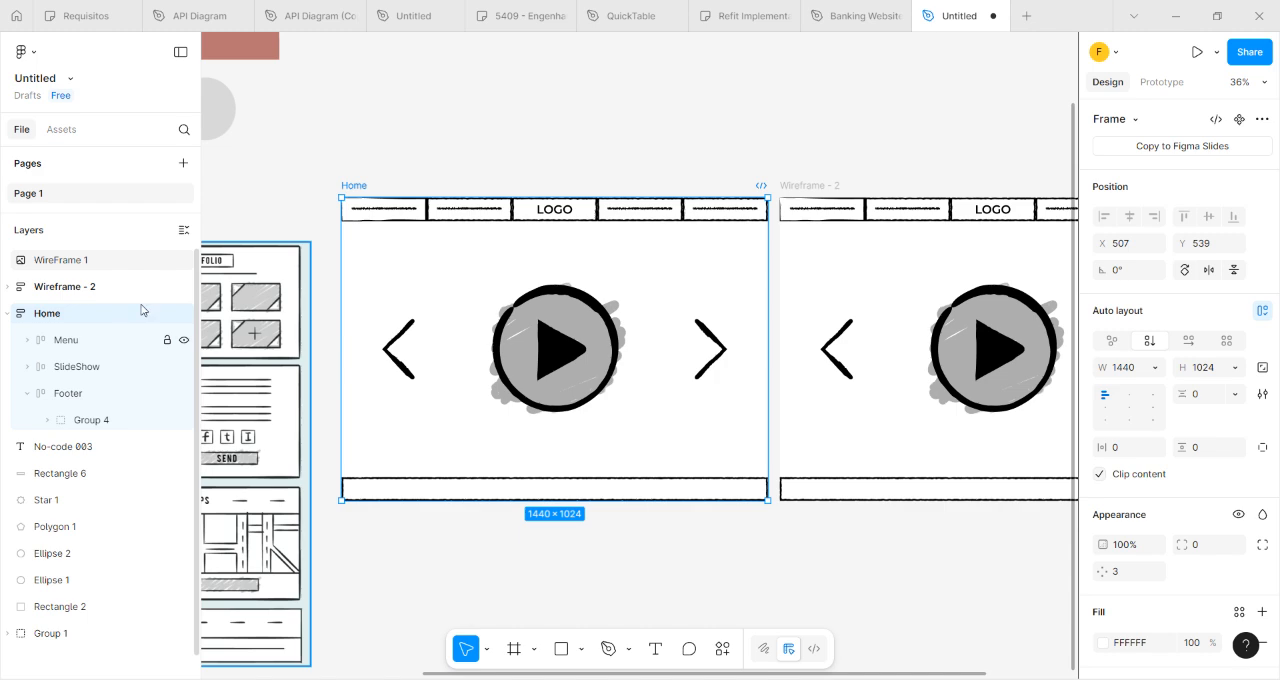
Rename the duplicated Wireframe - 2 frame as Portfolio.
click(358, 158)
scroll(743, 152, left, 3)
scroll(943, 174, right, 5)
click(700, 188)
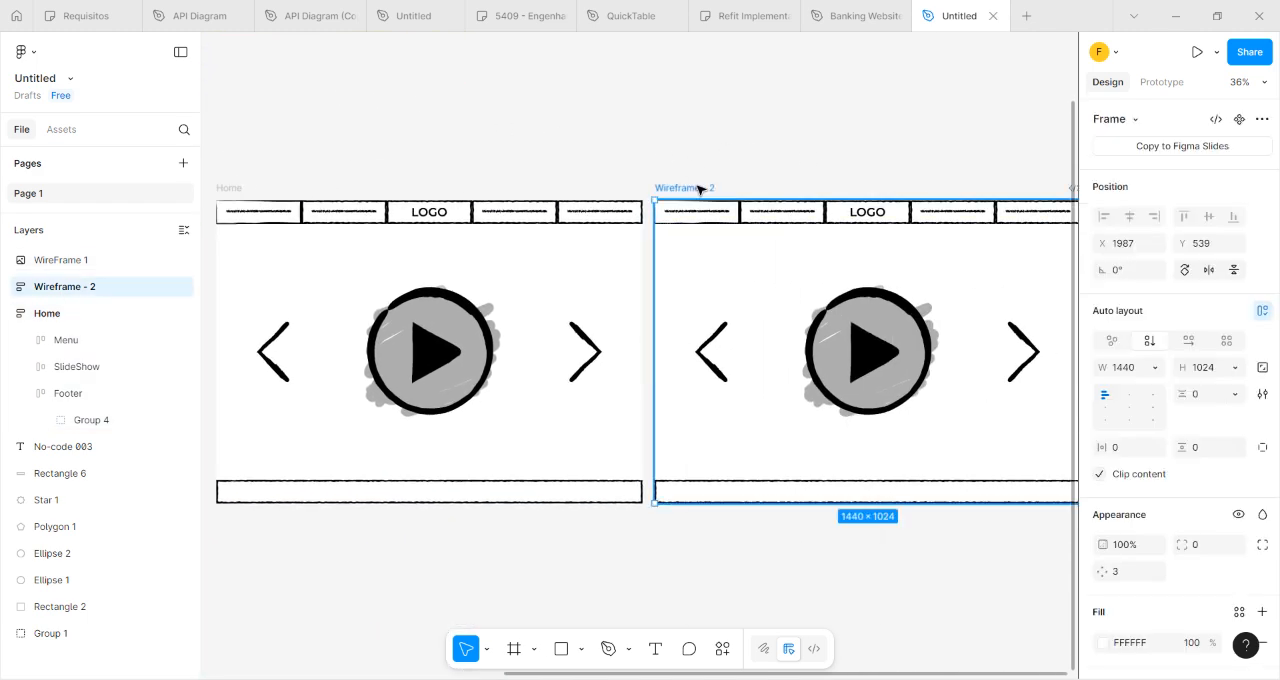
right_click(706, 191)
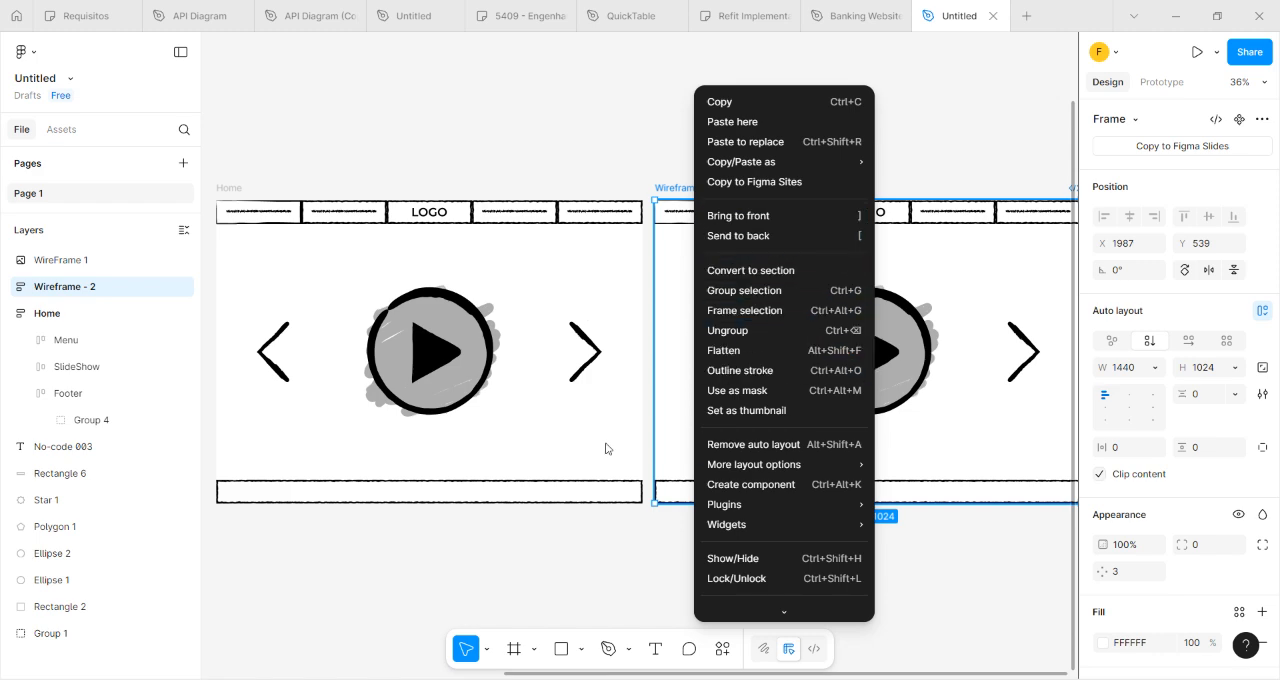
right_click(60, 289)
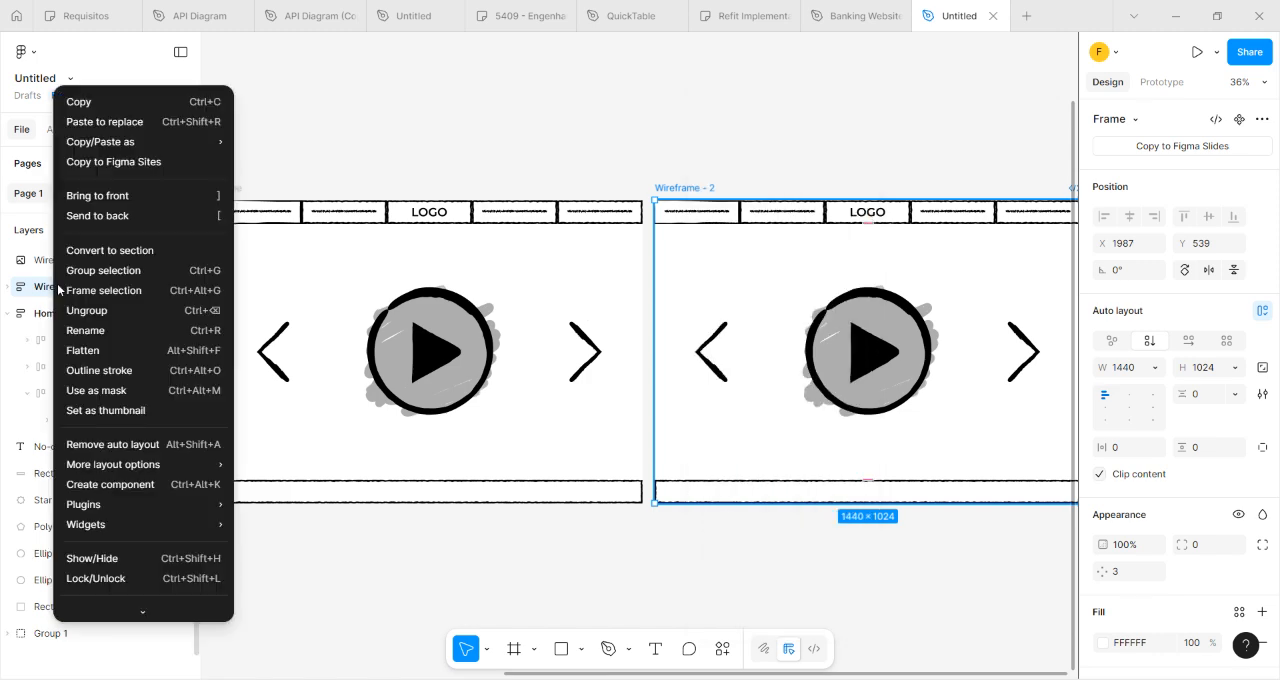
click(97, 331)
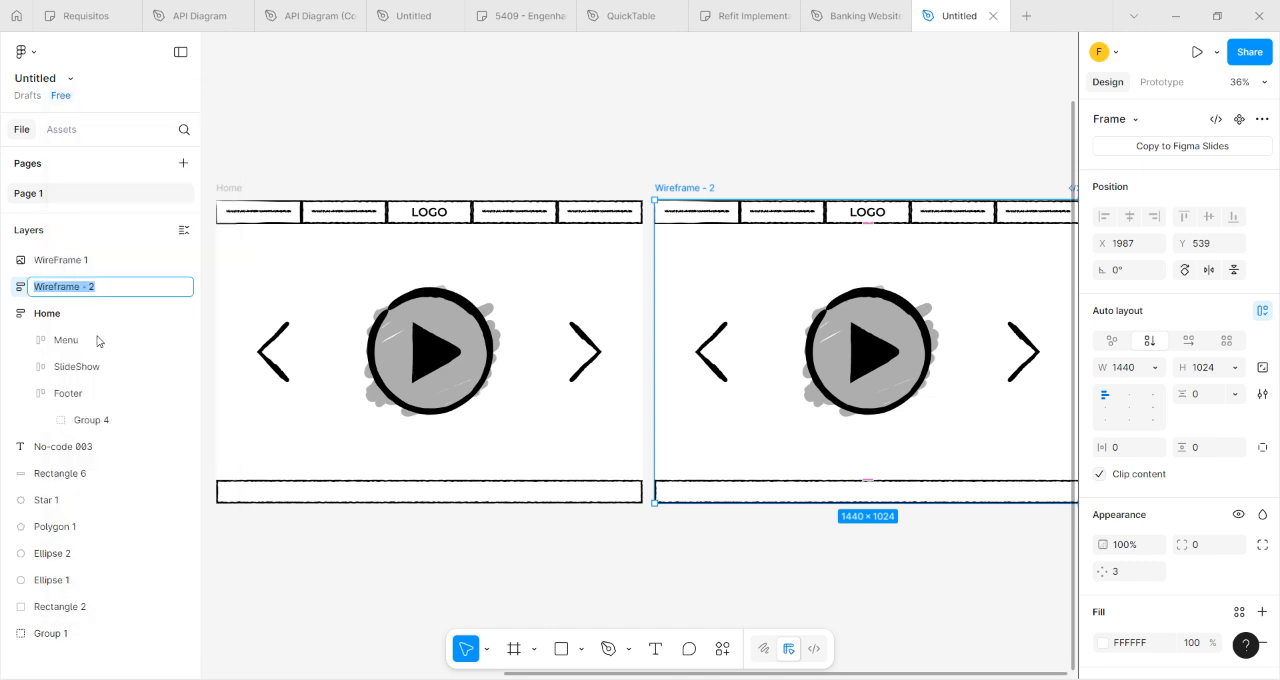
text(Portfolio)
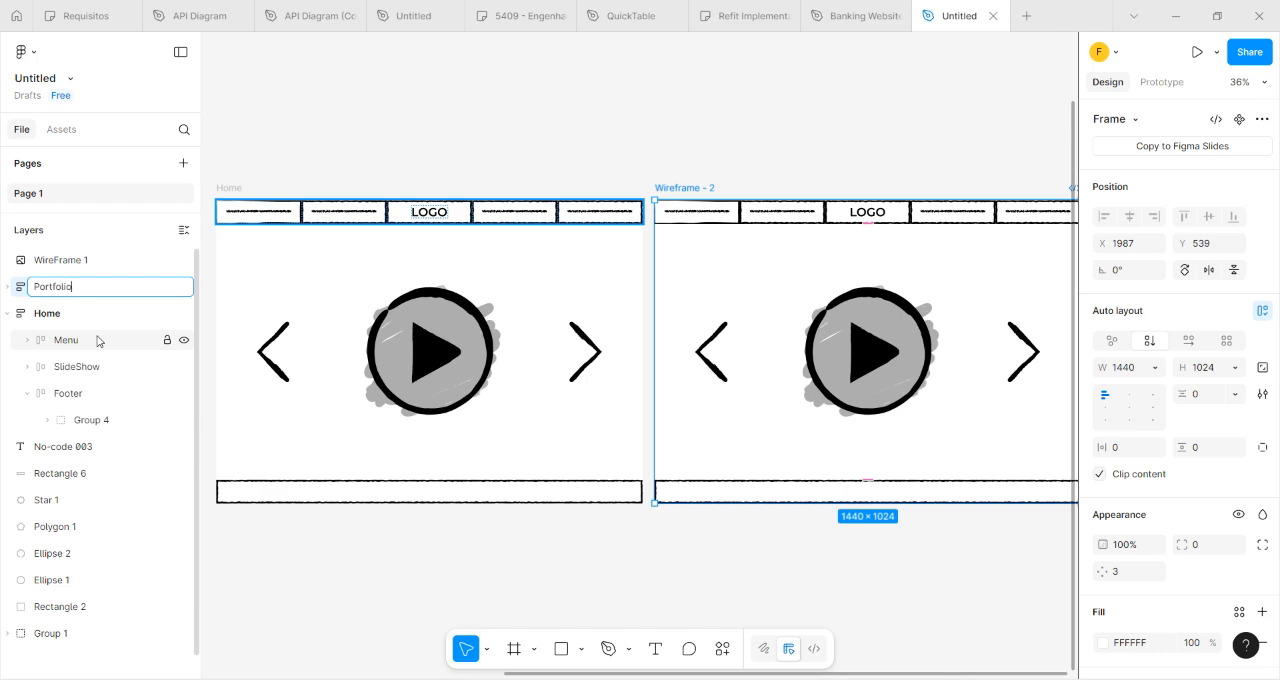
key(Return)
Delete the Menu, Footer and SlideShow layers from the Portfolio frame.
scroll(260, 292, up, 3)
scroll(260, 292, down, 8)
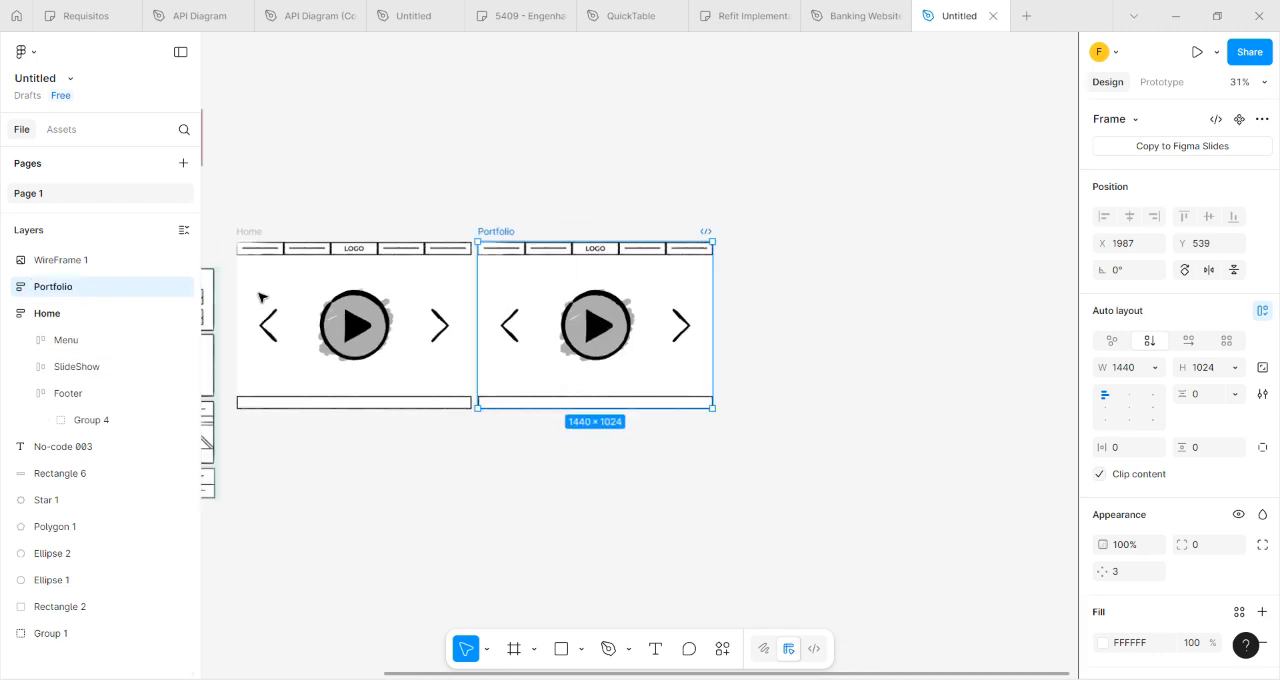
scroll(470, 530, left, 4)
scroll(472, 325, up, 2)
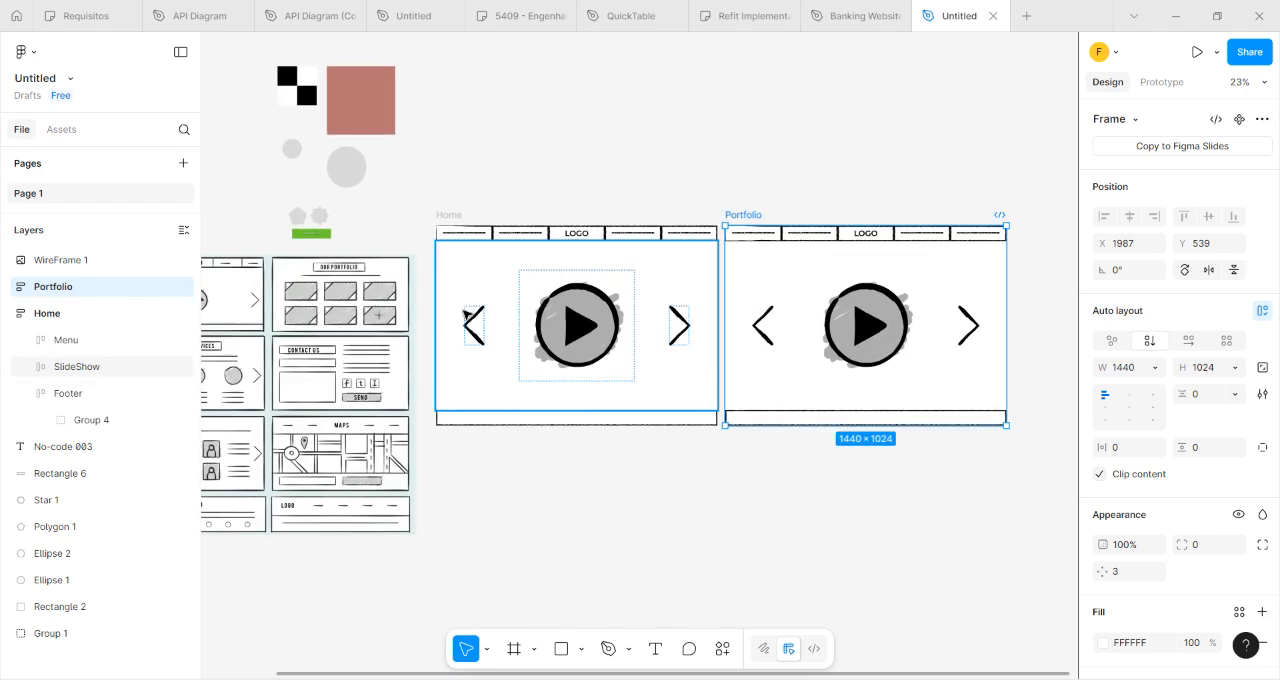
drag(679, 502, 456, 499)
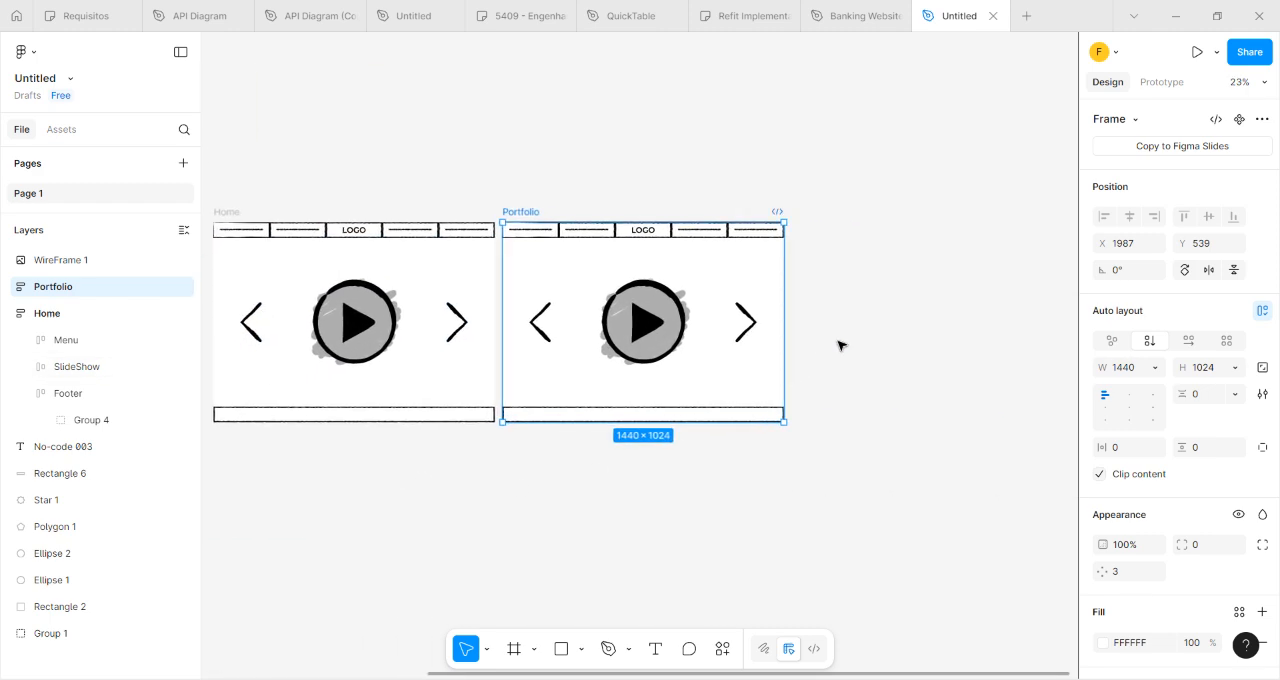
drag(280, 479, 295, 457)
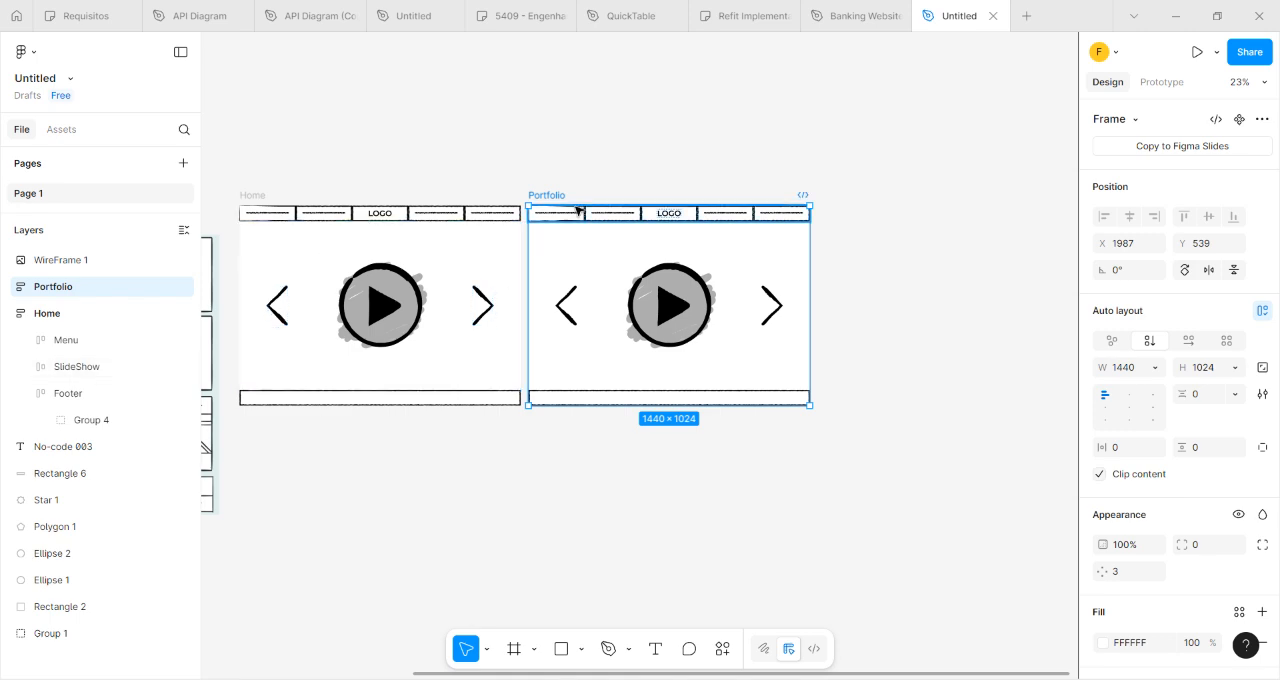
click(575, 214)
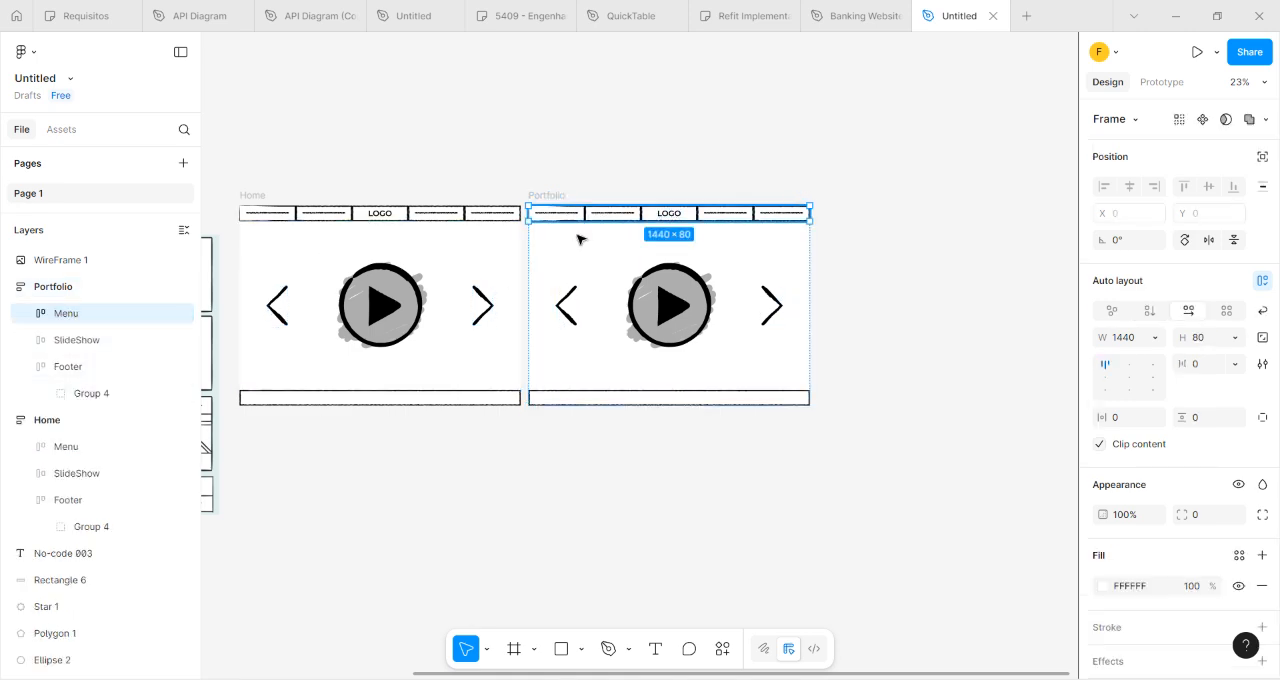
key(Delete)
click(612, 388)
key(Delete)
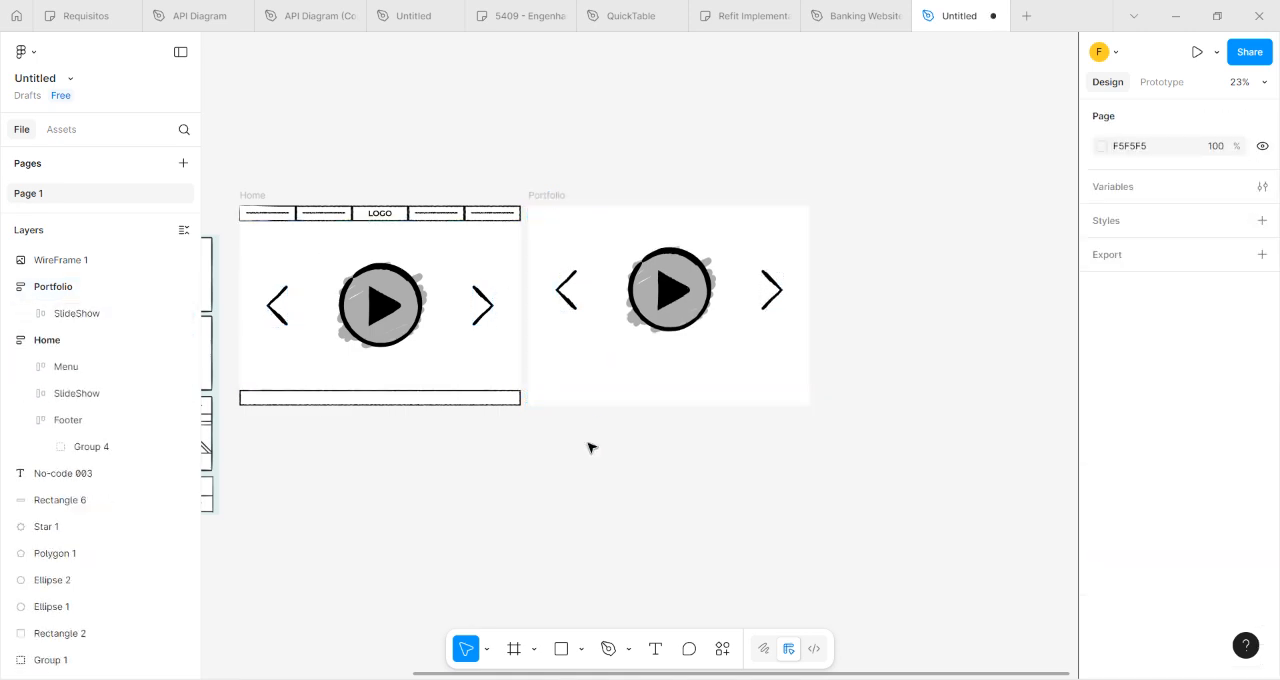
drag(590, 438, 874, 463)
click(970, 290)
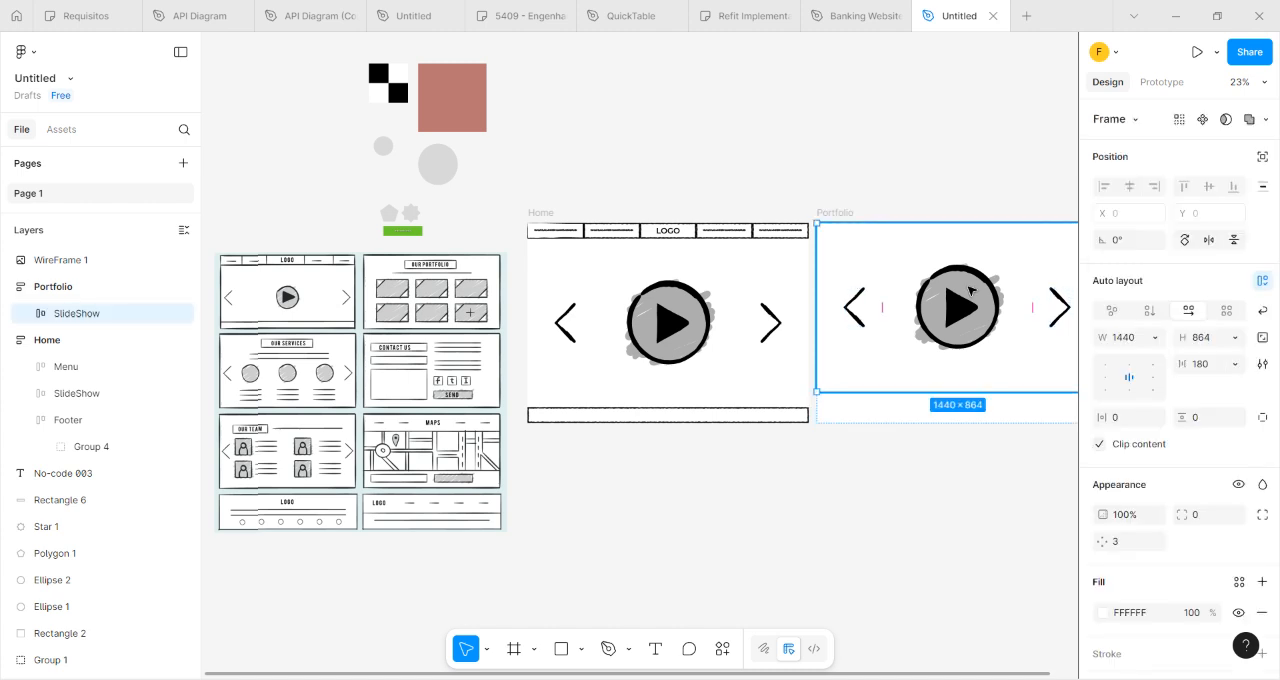
key(Delete)
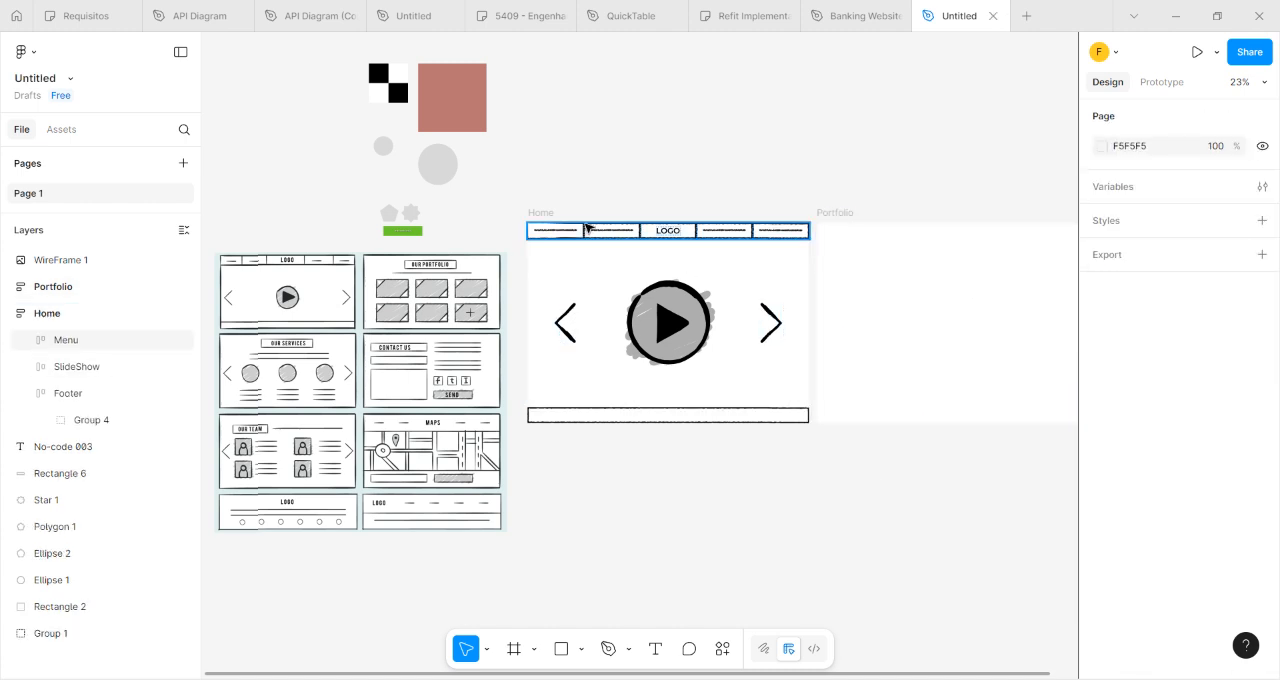
Examine the OUR PORTFOLIO screen in the WireFrame 1 reference image for its title, divider line and image boxes.
click(865, 295)
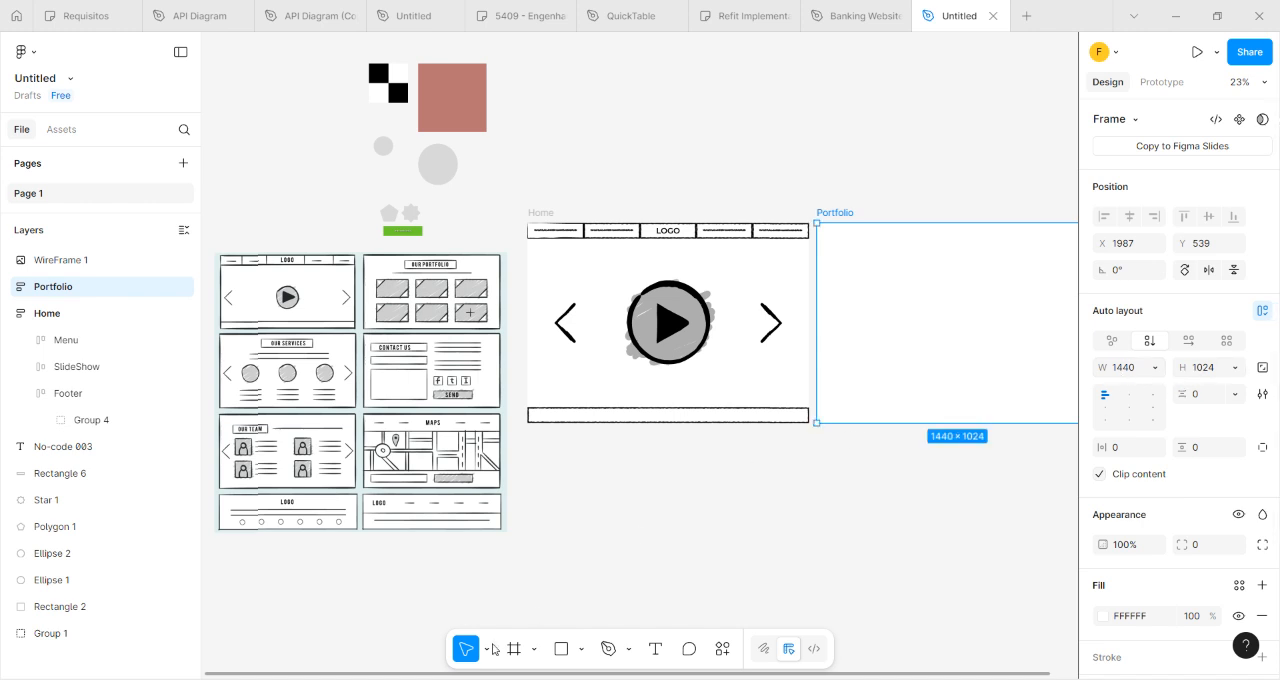
click(468, 385)
drag(819, 503, 680, 553)
scroll(297, 383, up, 1)
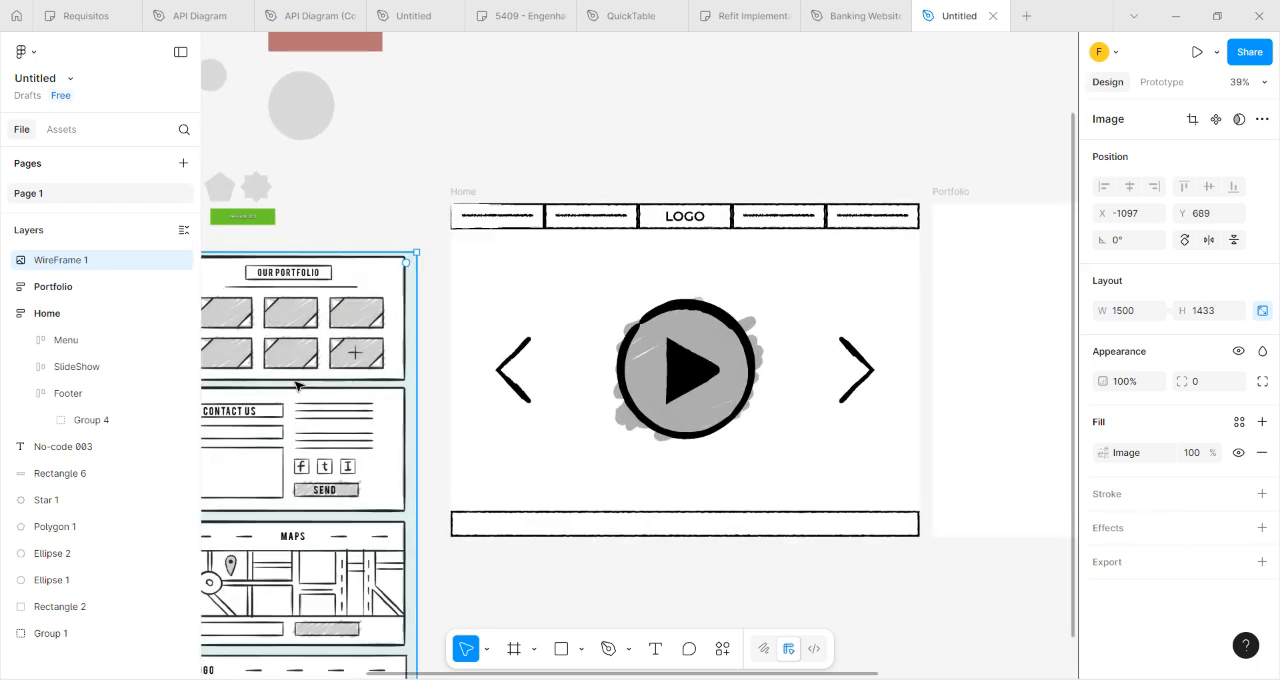
drag(529, 569, 684, 530)
scroll(367, 298, up, 1)
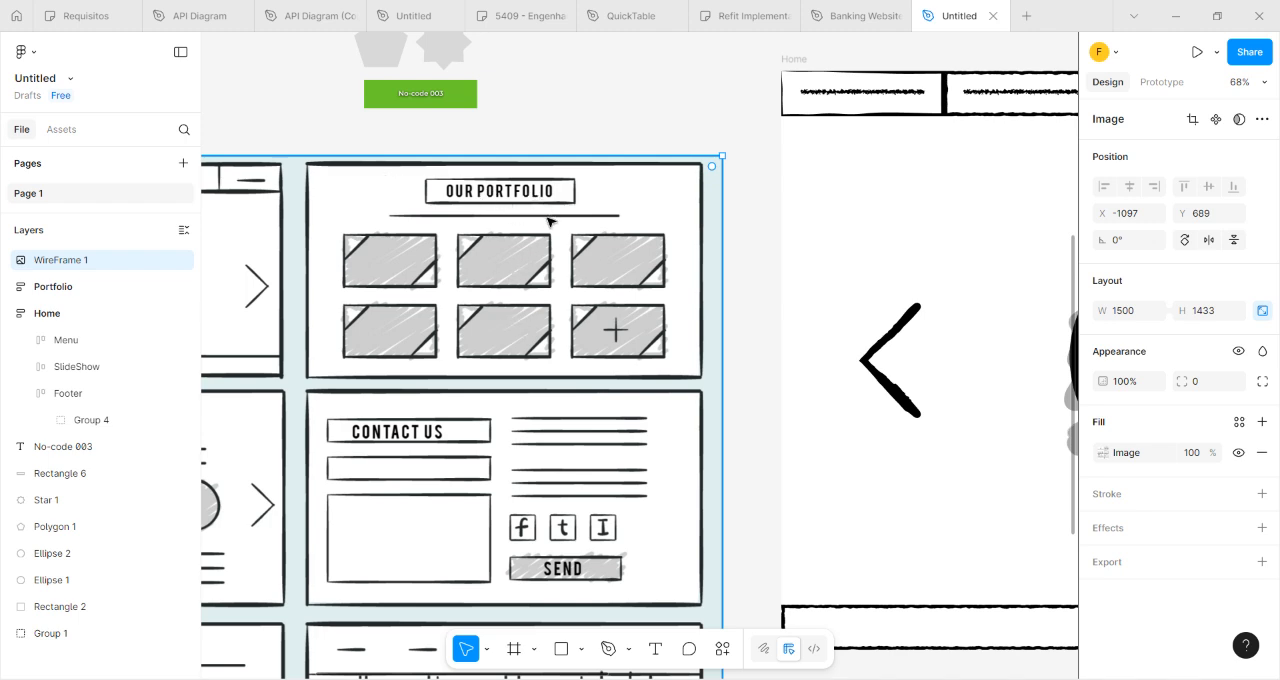
scroll(548, 219, down, 5)
click(791, 483)
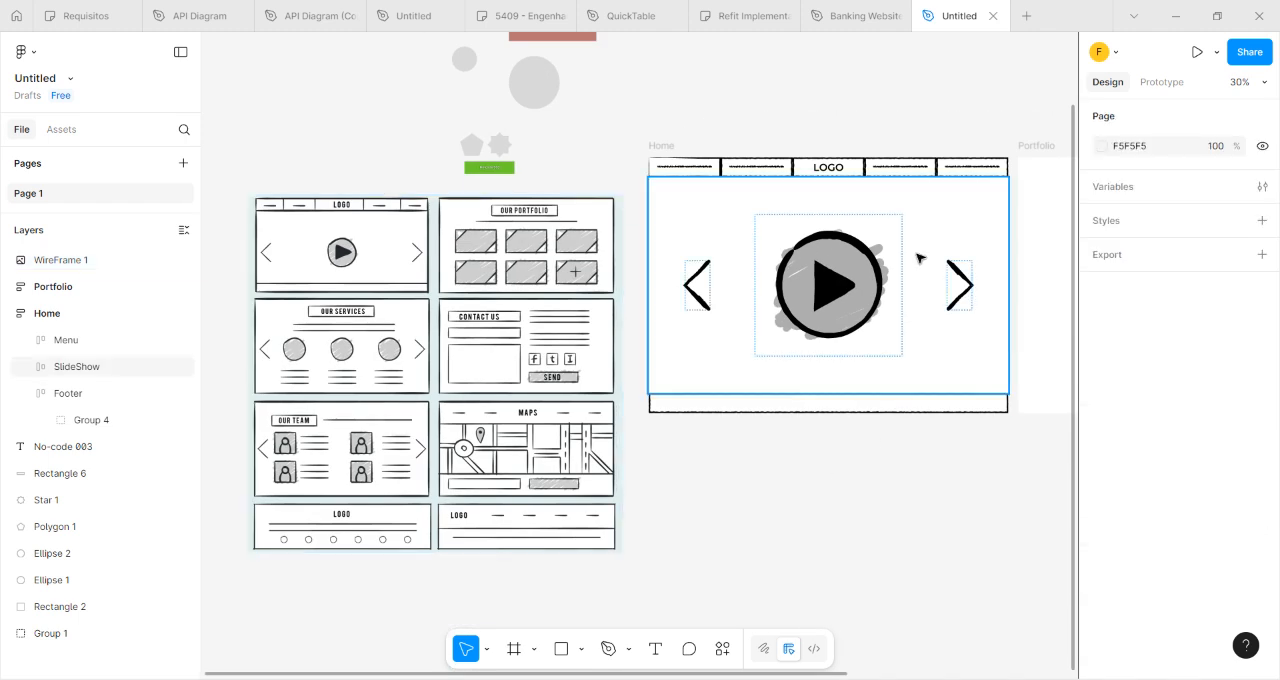
Copy the box around the logo, Group 4, from the Home frame's Menu and paste it into the Portfolio frame.
click(851, 175)
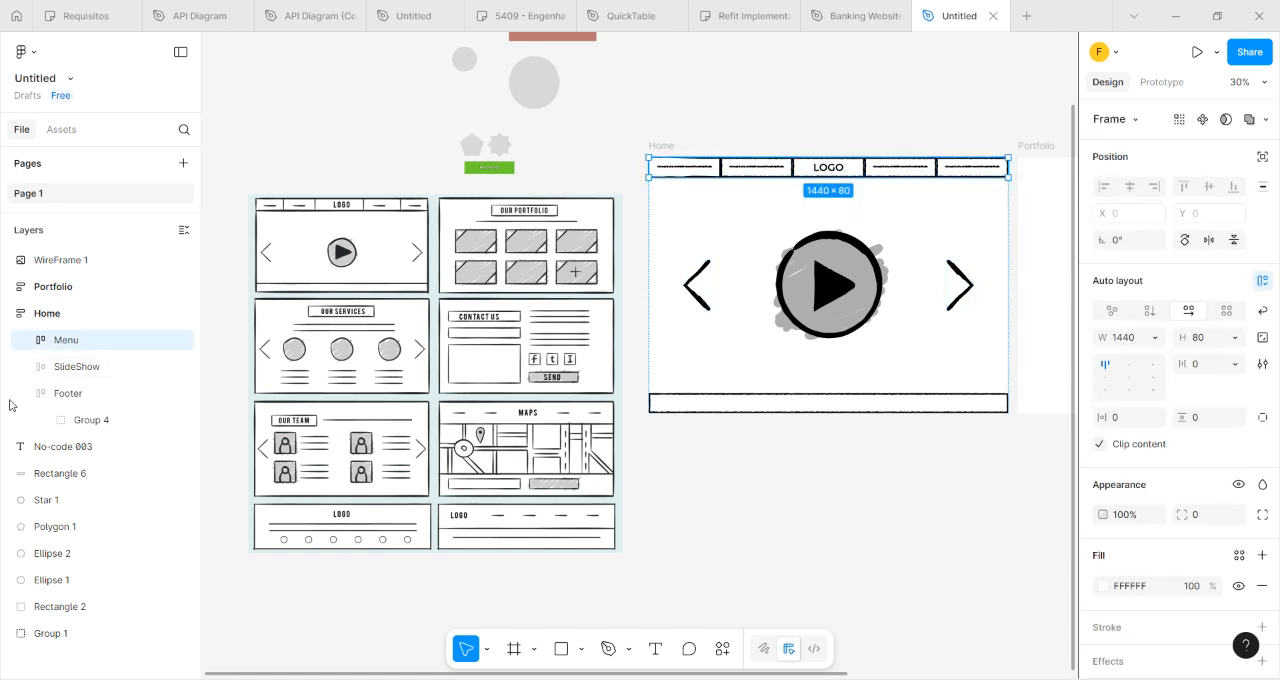
click(26, 341)
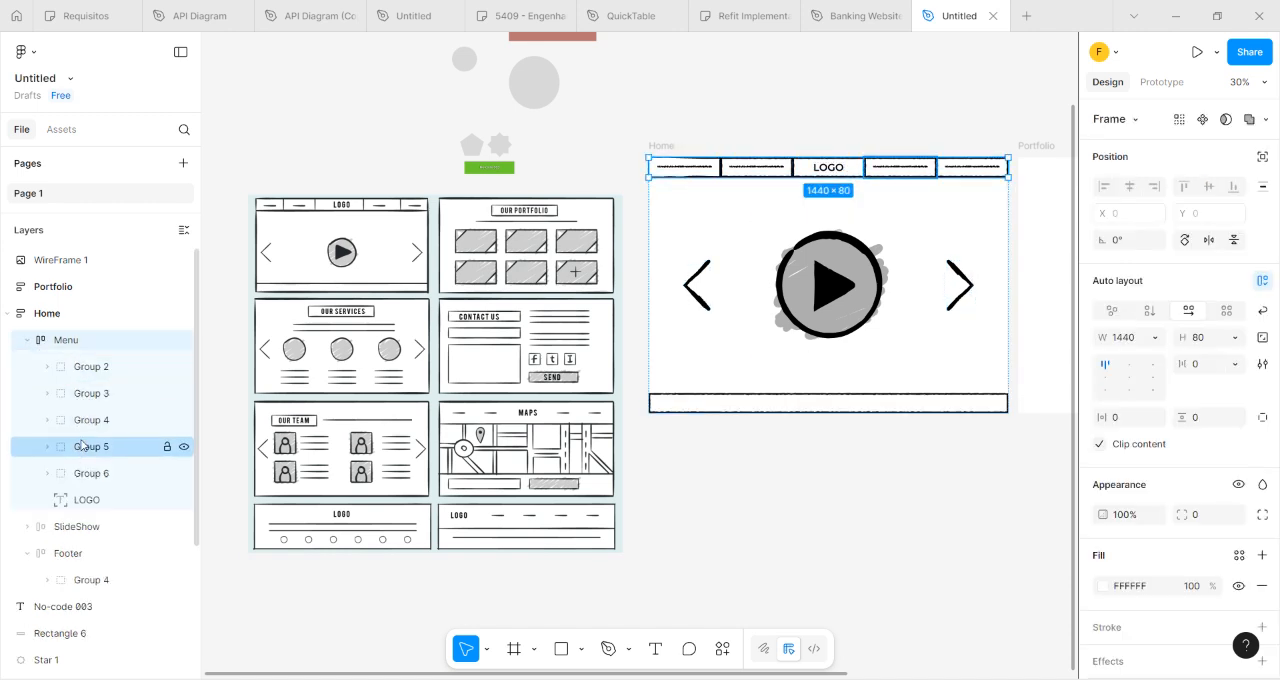
click(70, 422)
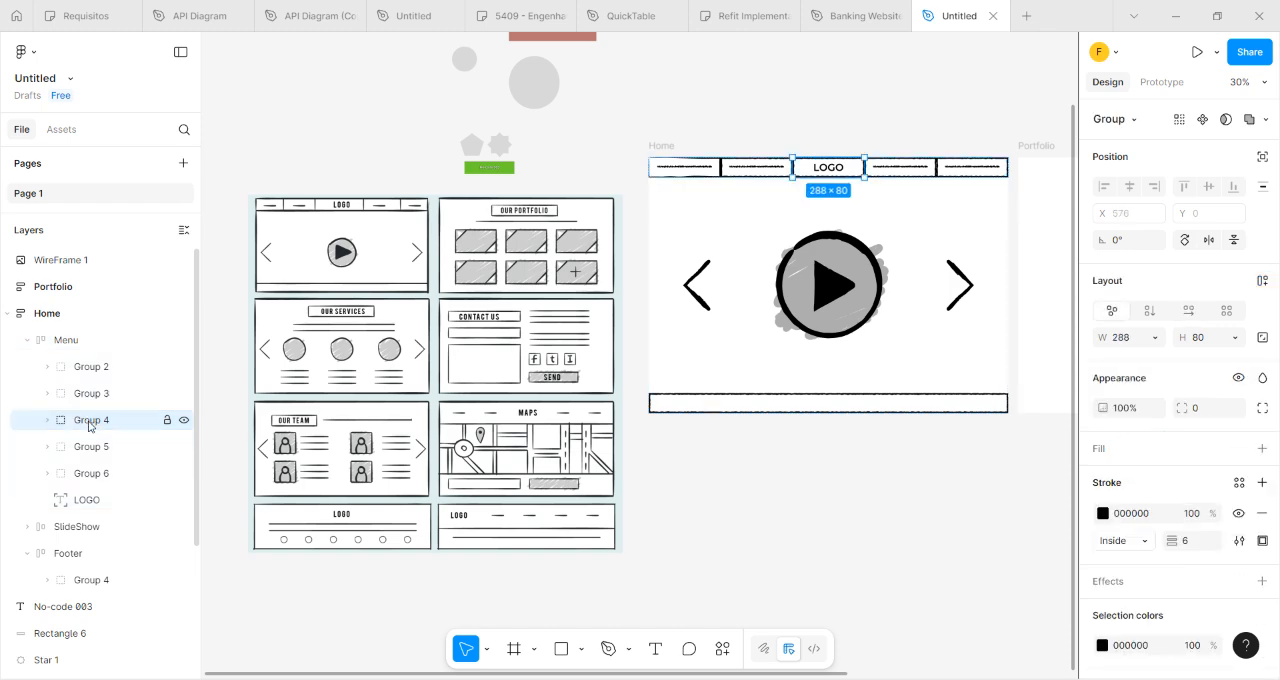
right_click(90, 420)
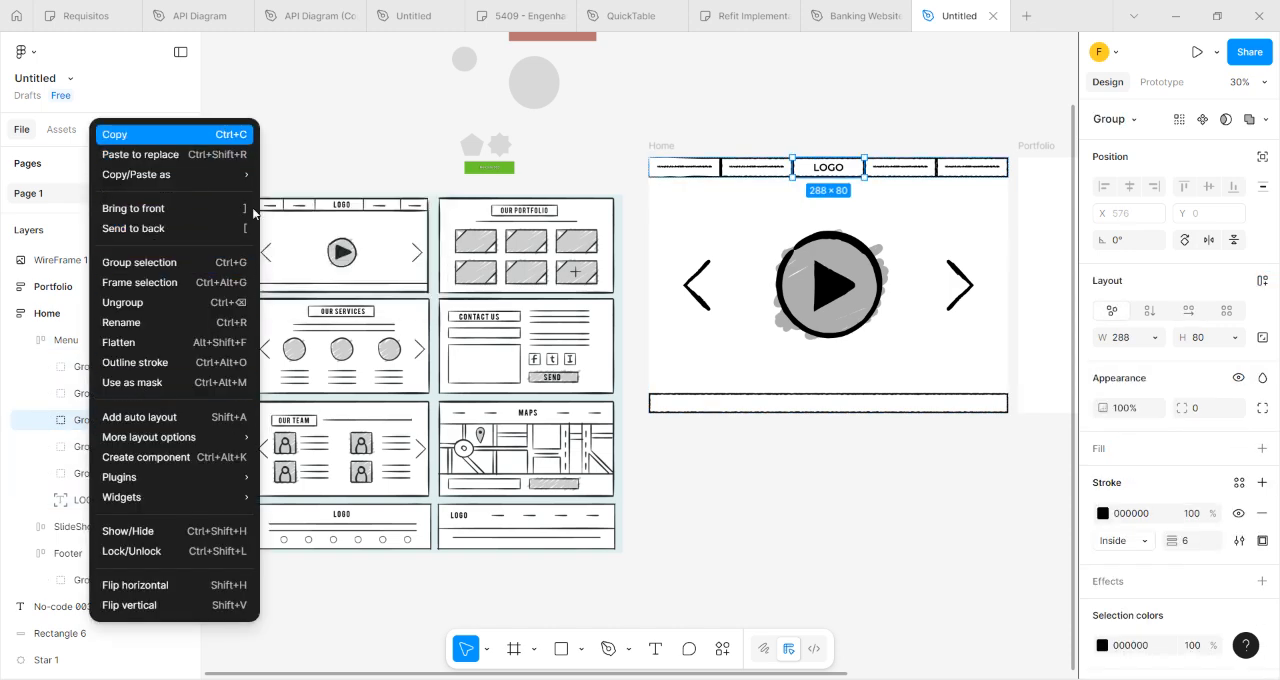
click(795, 480)
scroll(600, 400, right, 5)
click(679, 266)
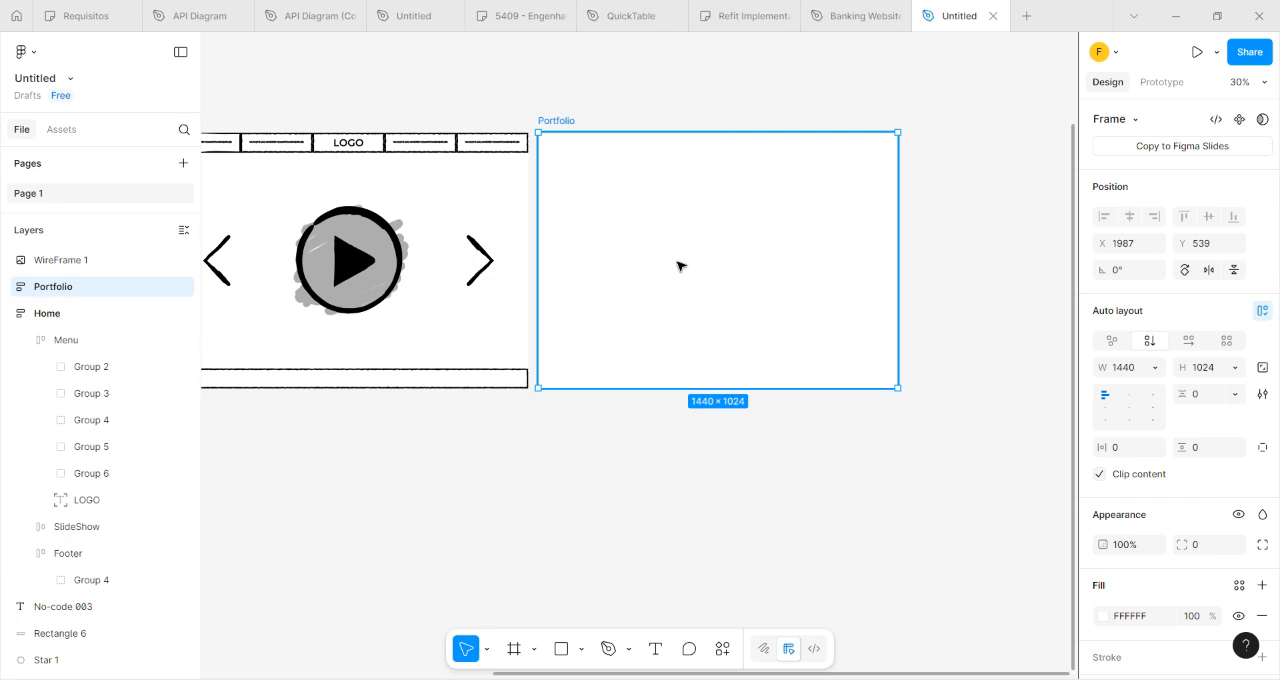
key(ctrl+v)
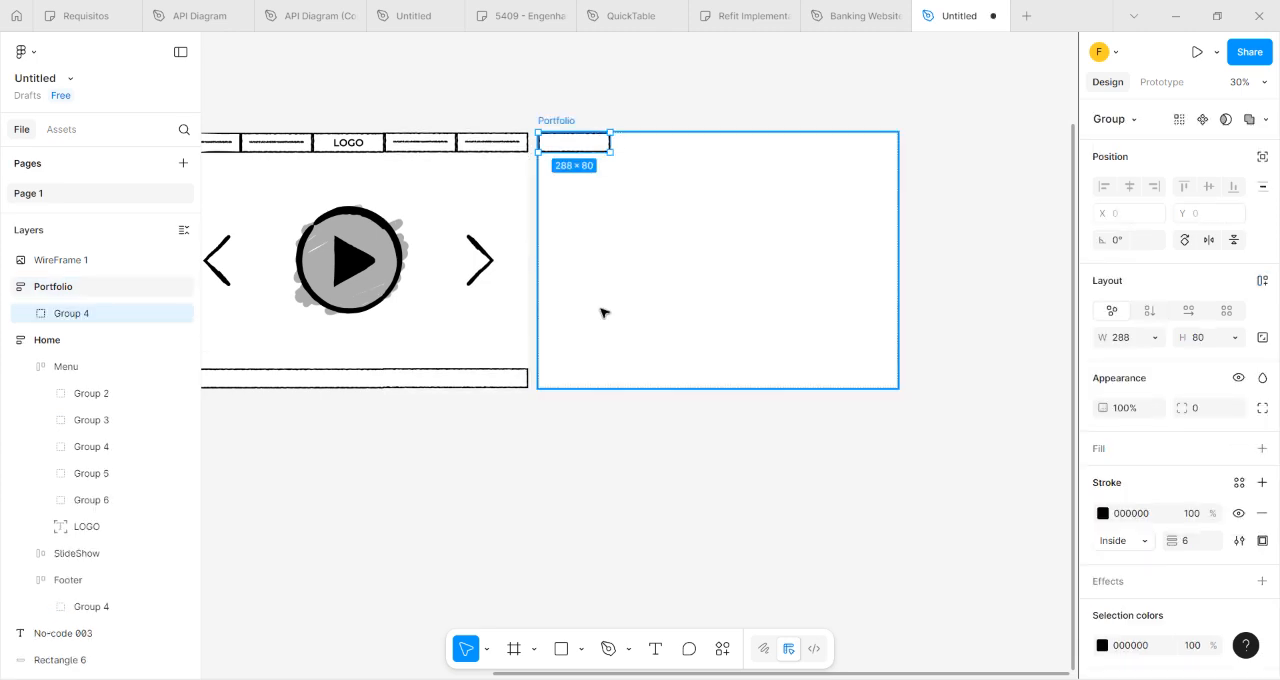
Compare the Portfolio frame's pasted box with the title box of the OUR PORTFOLIO screen in the reference image.
click(601, 313)
scroll(514, 494, left, 5)
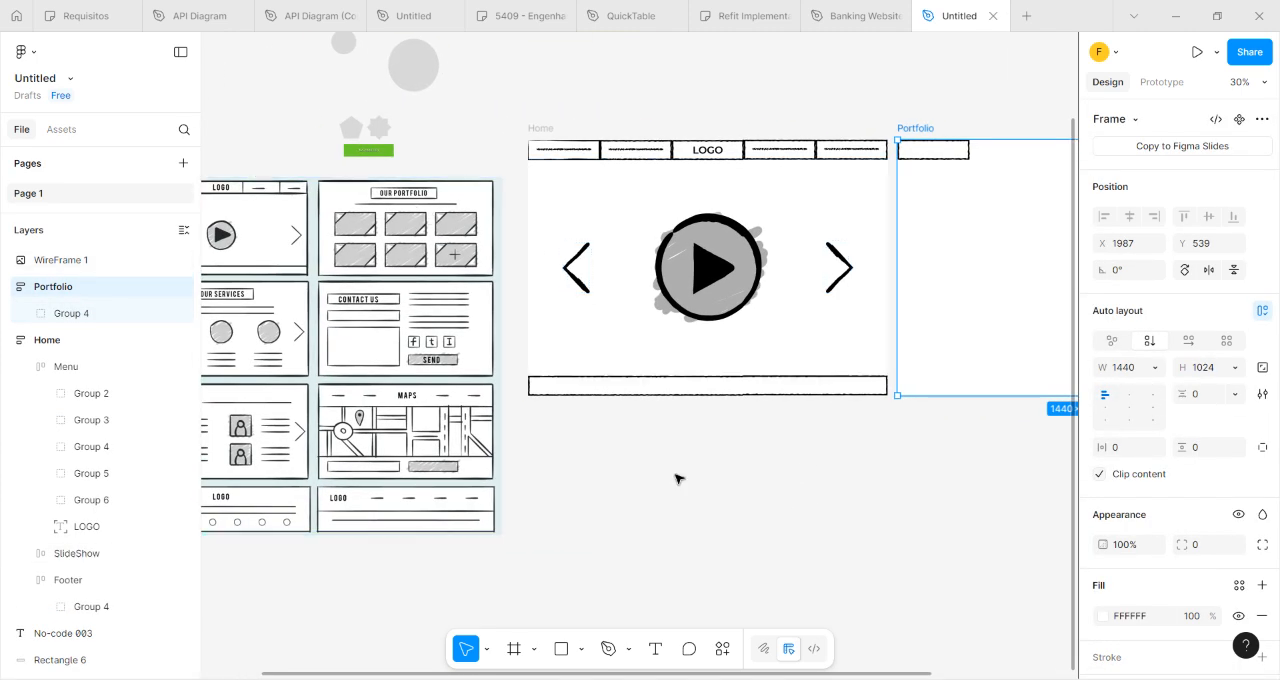
scroll(555, 397, right, 5)
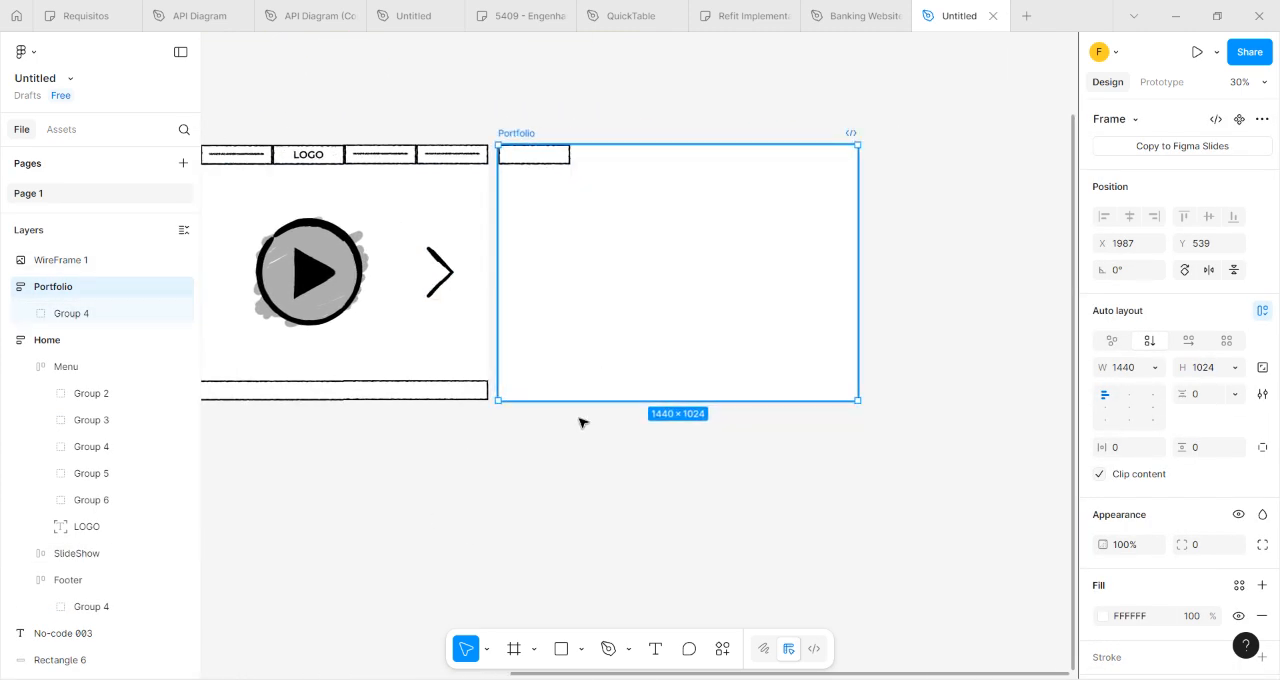
click(431, 510)
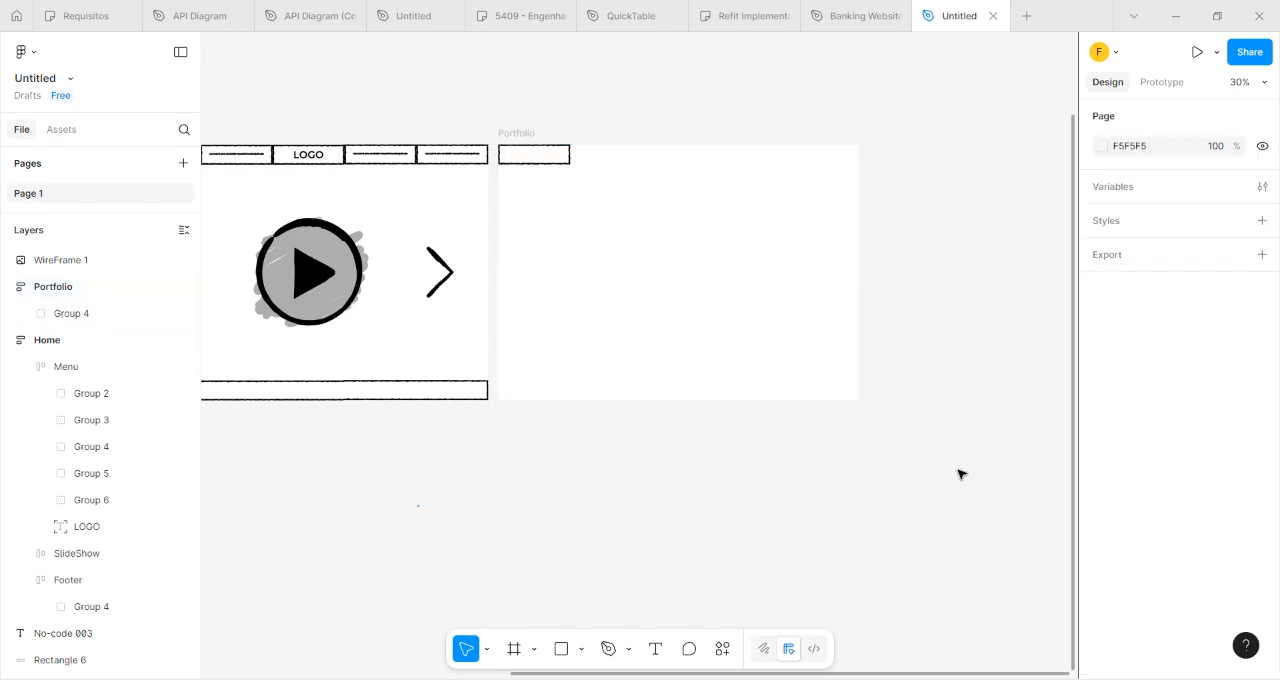
scroll(497, 447, left, 8)
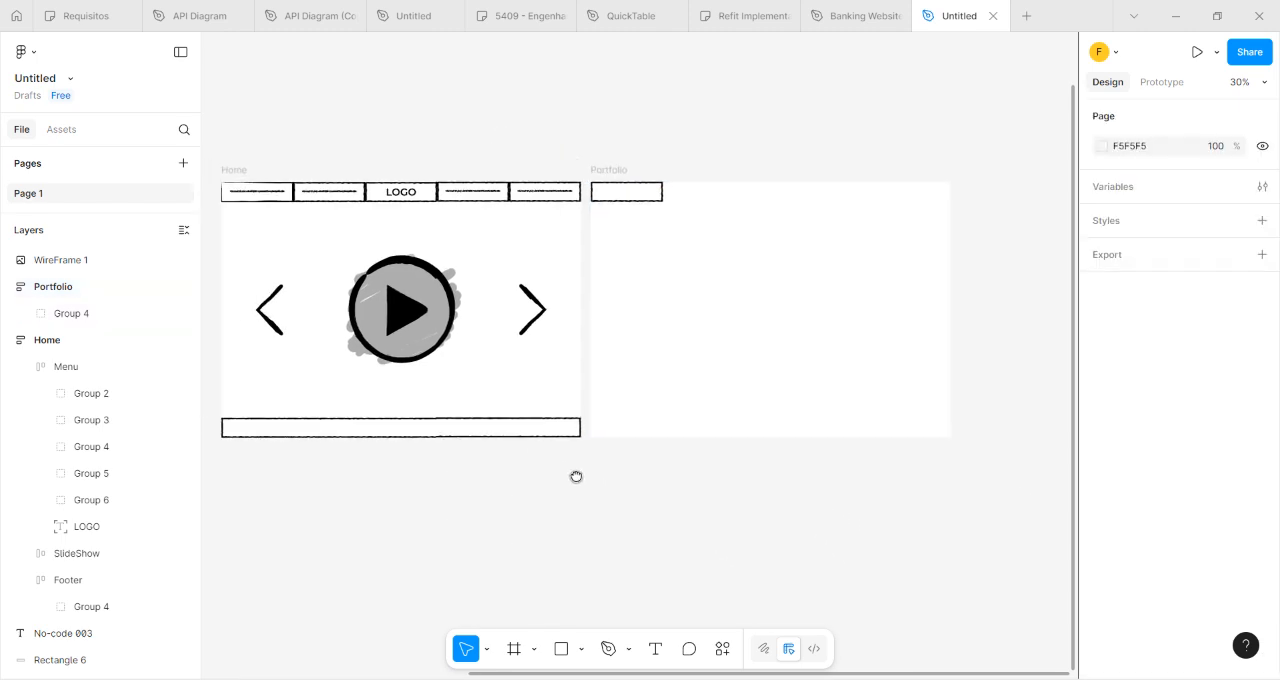
scroll(432, 247, up, 2)
scroll(432, 247, up, 3)
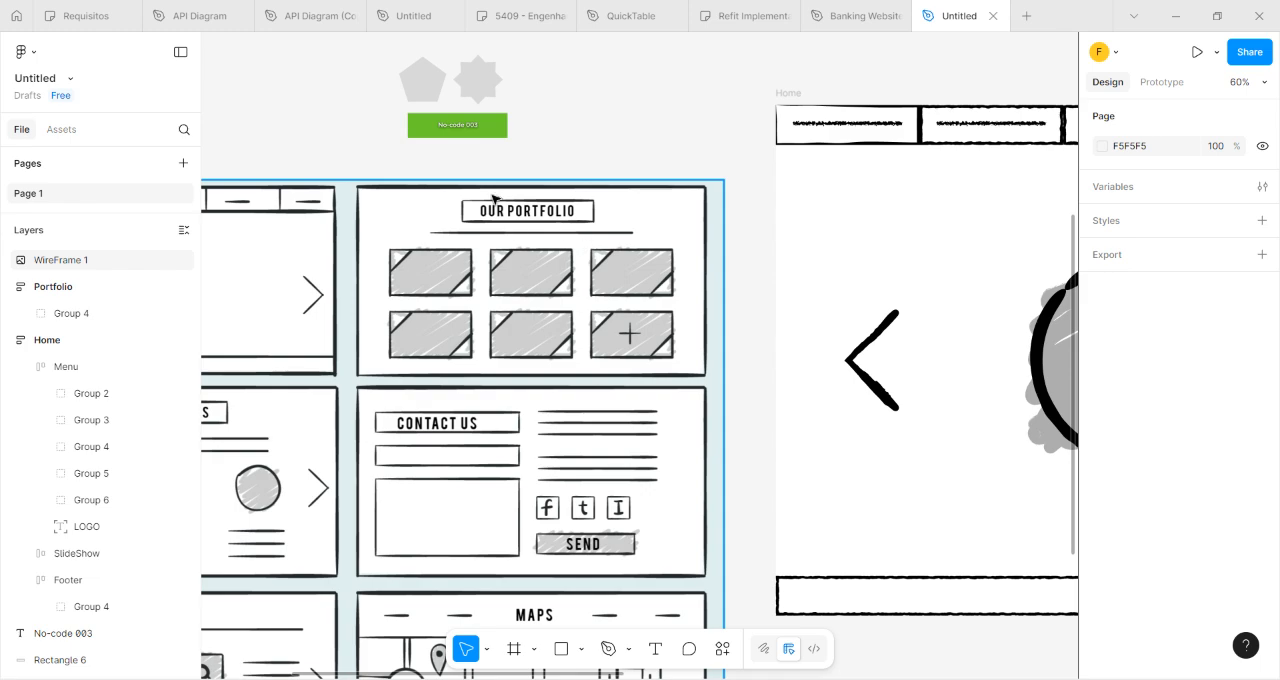
scroll(880, 545, down, 5)
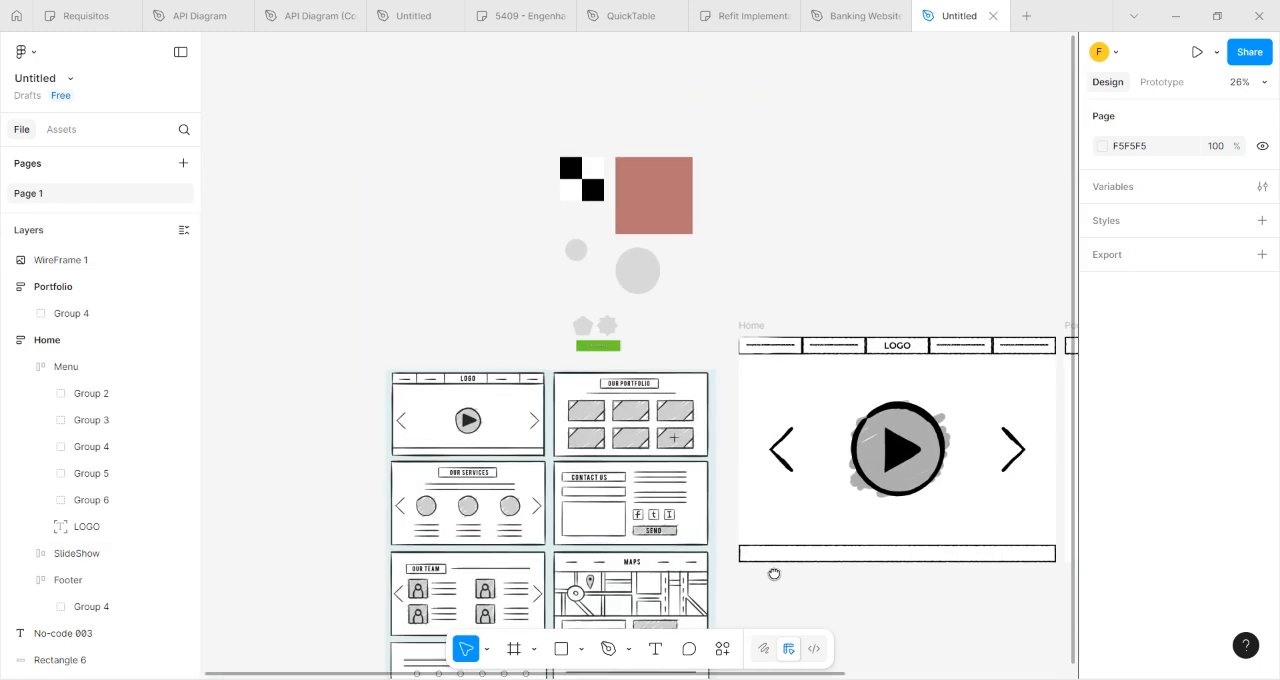
Set the Portfolio frame's auto layout alignment to center so the title box sits mid-frame.
drag(811, 580, 212, 490)
click(555, 316)
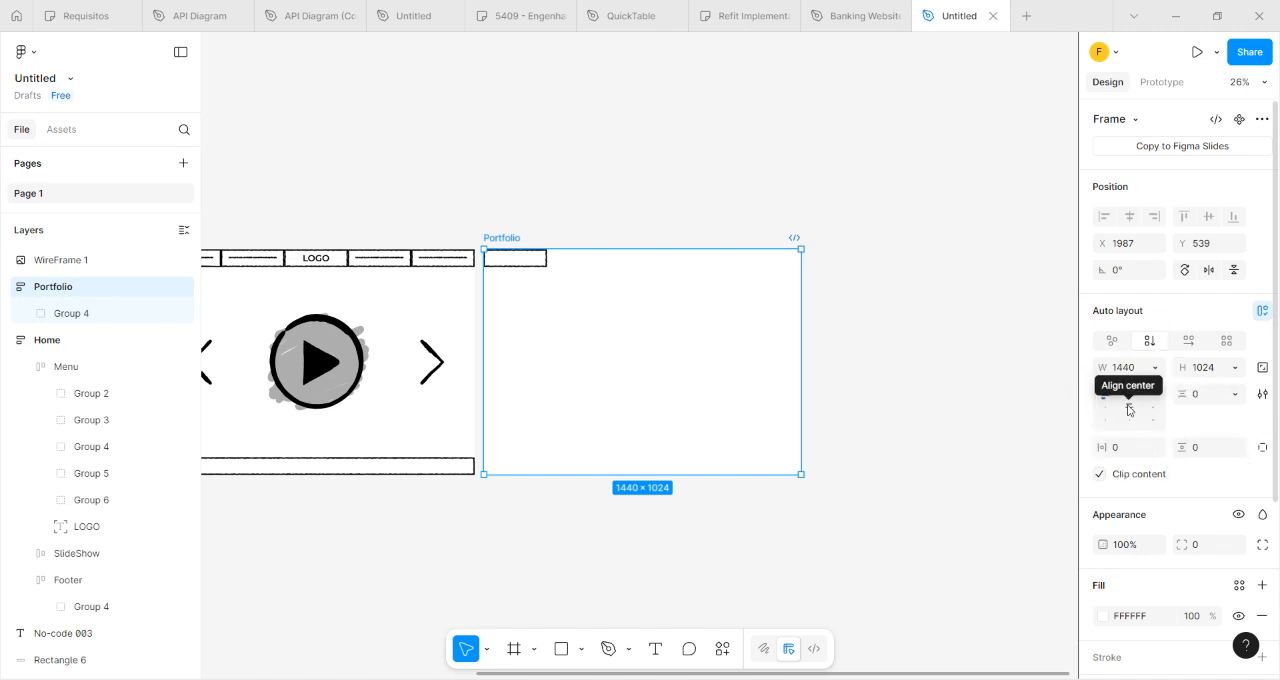
click(1129, 411)
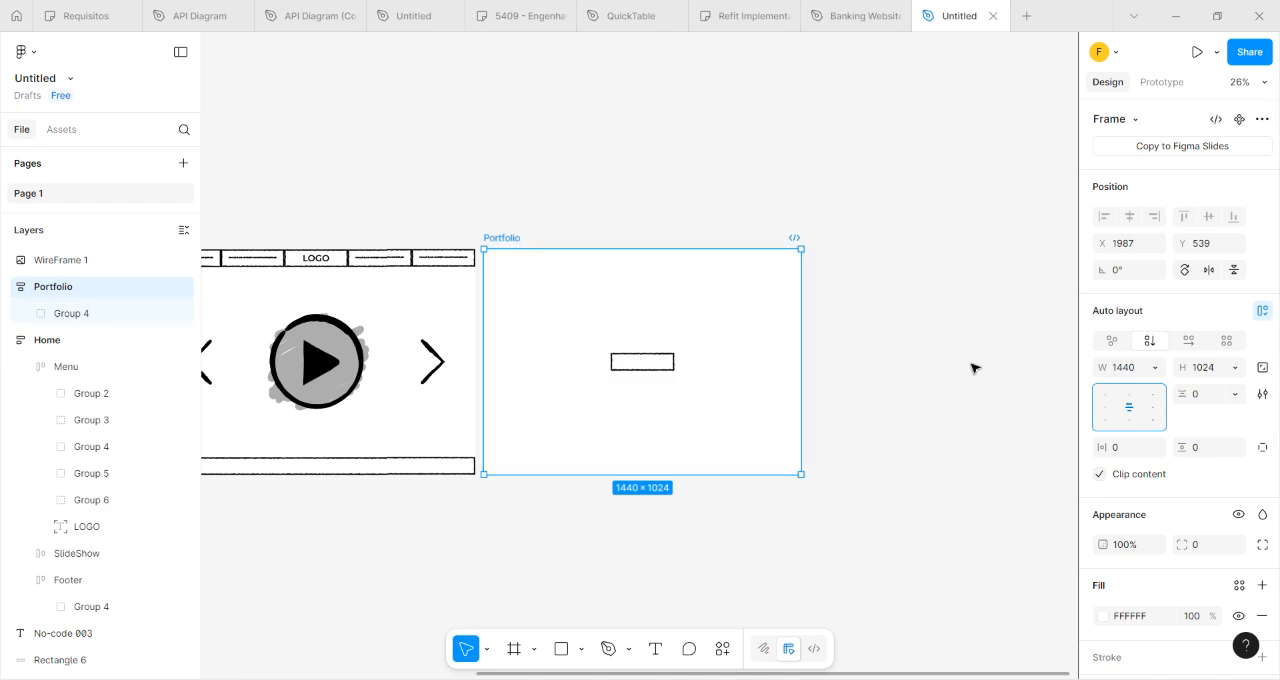
Compare the title box with the reference image and widen it in the Portfolio frame to about 450 × 80.
drag(250, 555, 1008, 463)
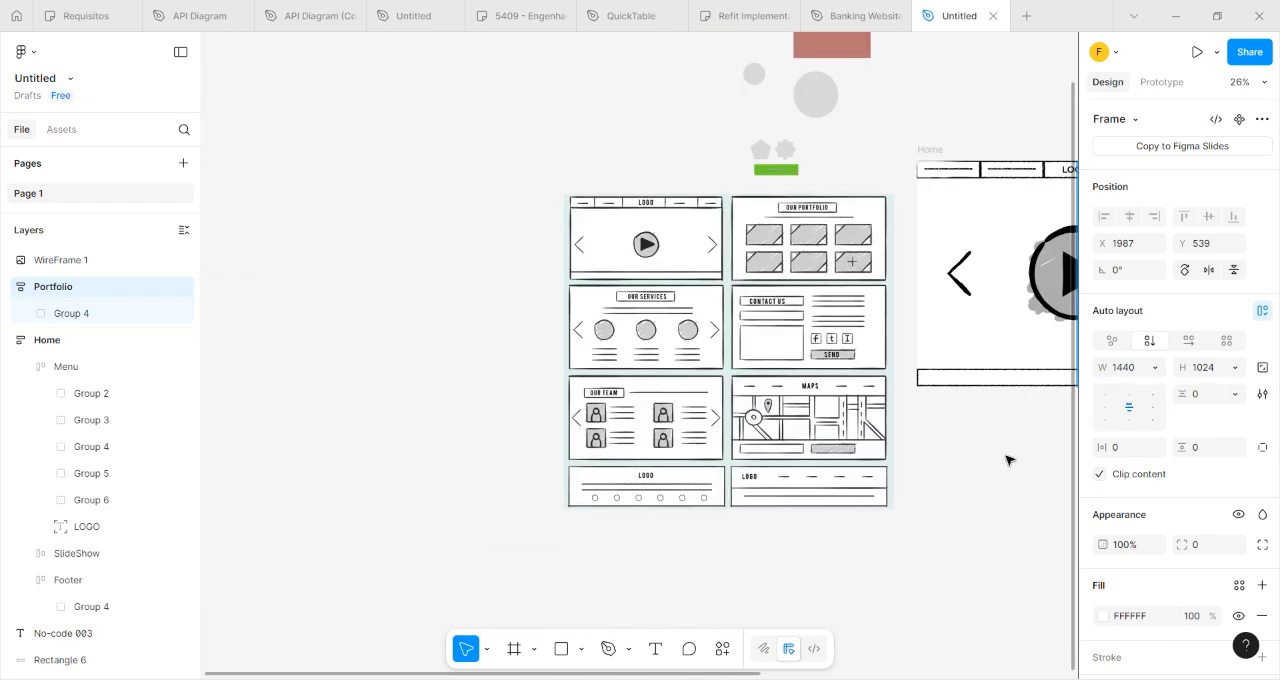
drag(930, 483, 160, 538)
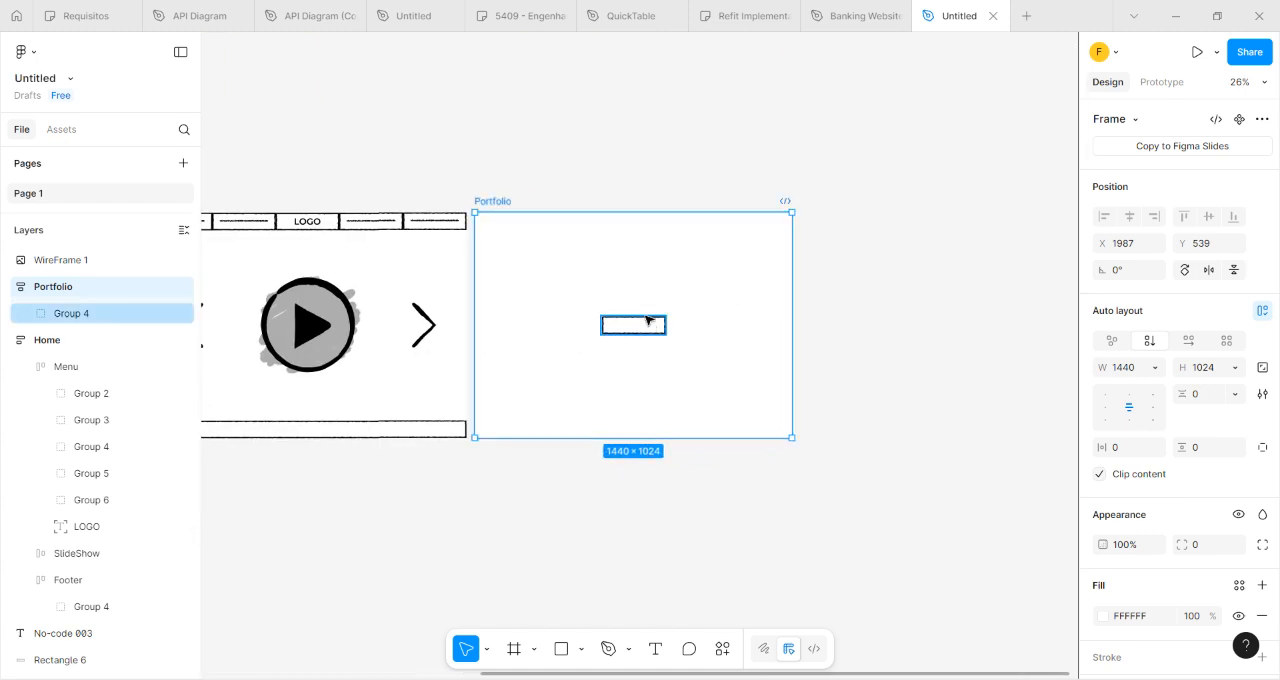
click(612, 325)
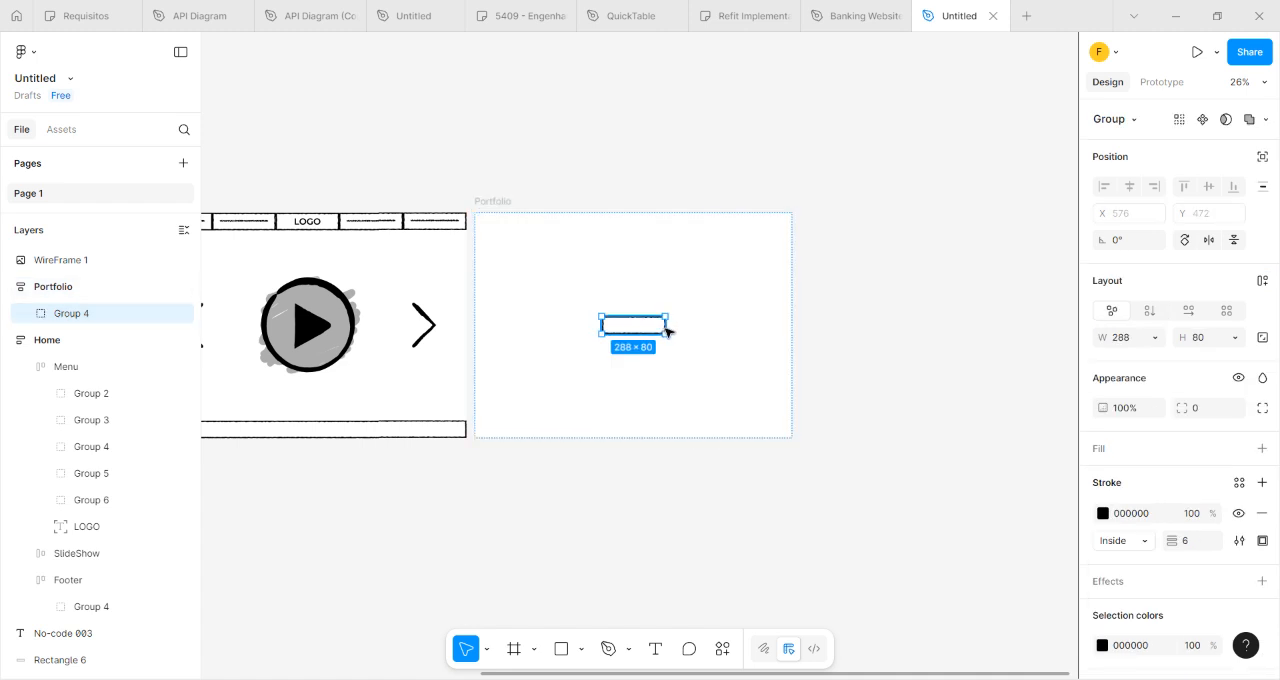
drag(733, 330, 680, 345)
click(600, 454)
Duplicate the LOGO text from the Home frame's Menu and place the copy in the center of the Portfolio title box.
click(315, 225)
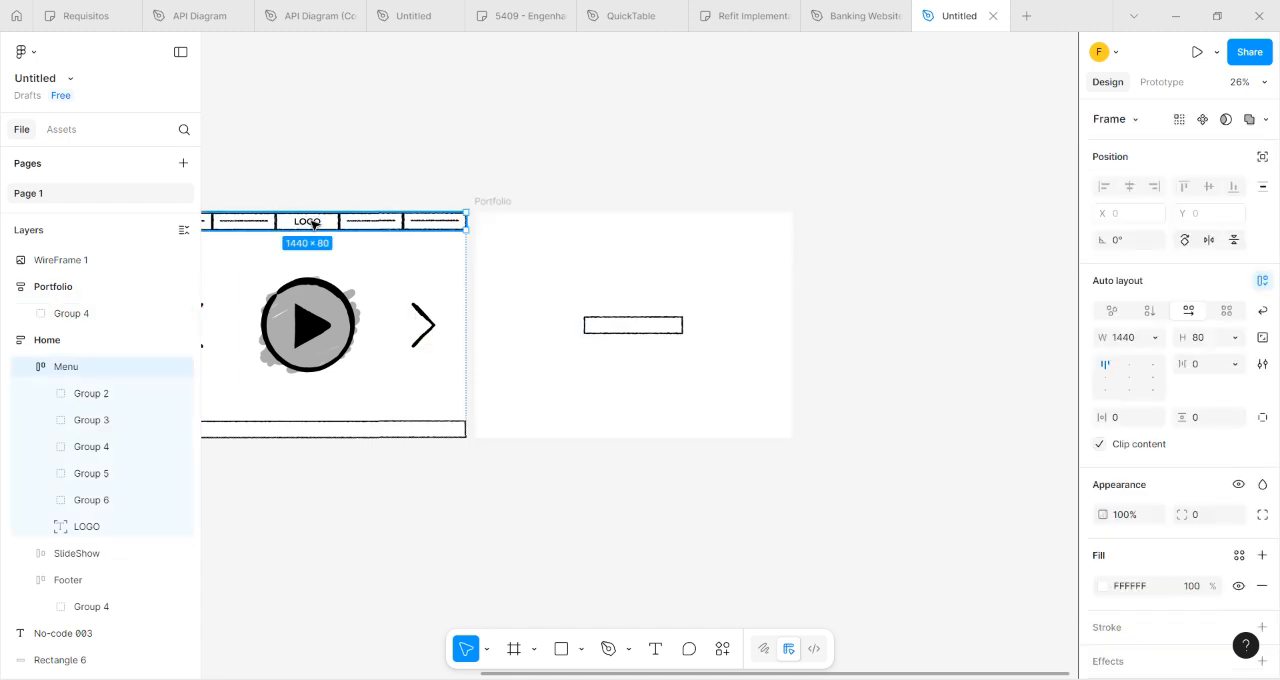
click(86, 527)
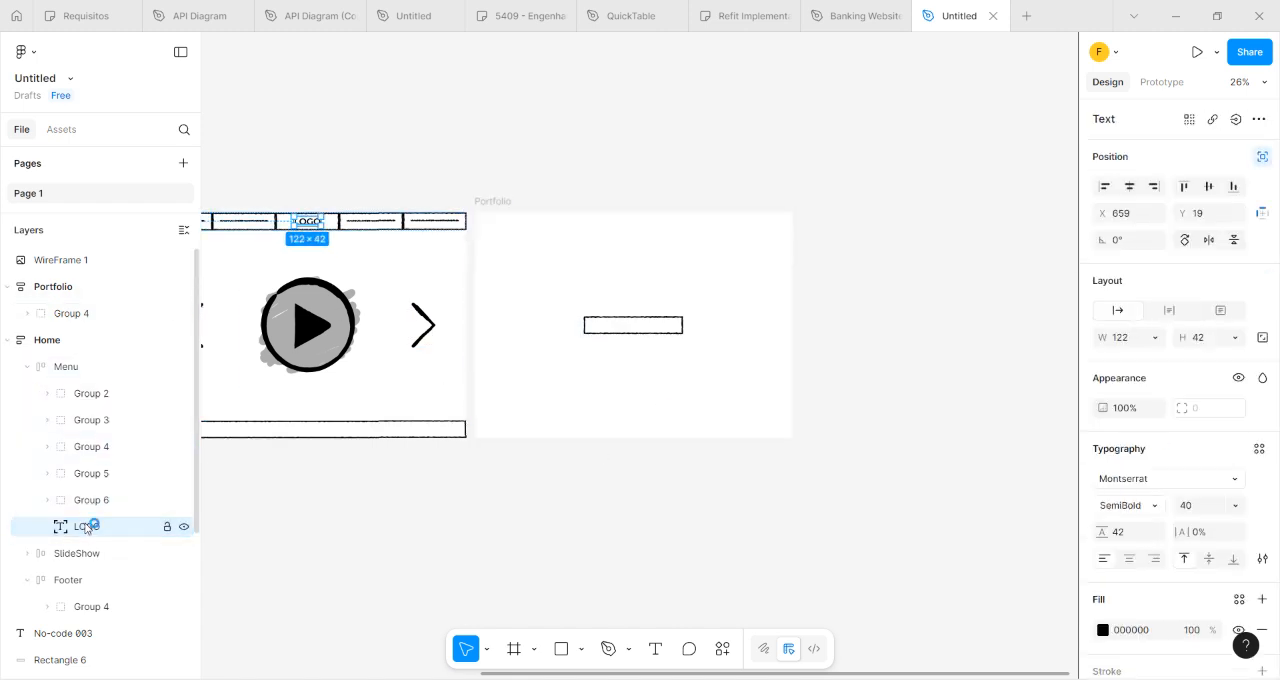
key(ctrl+d)
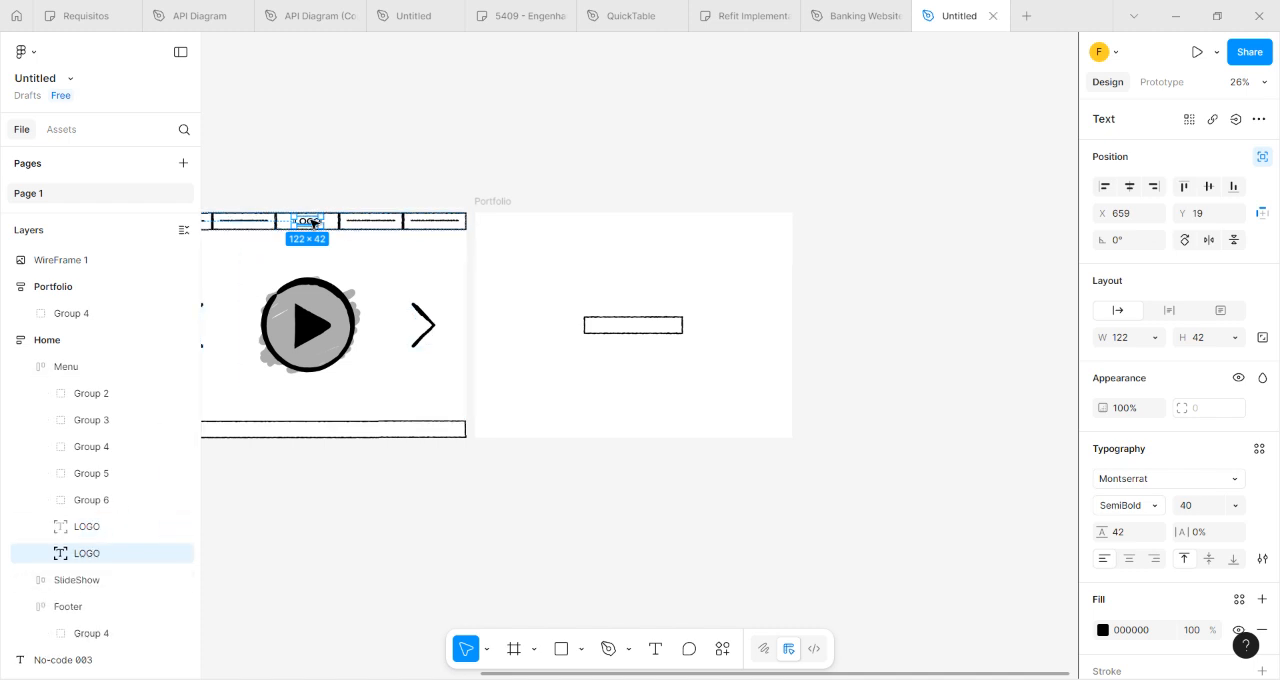
drag(307, 221, 637, 327)
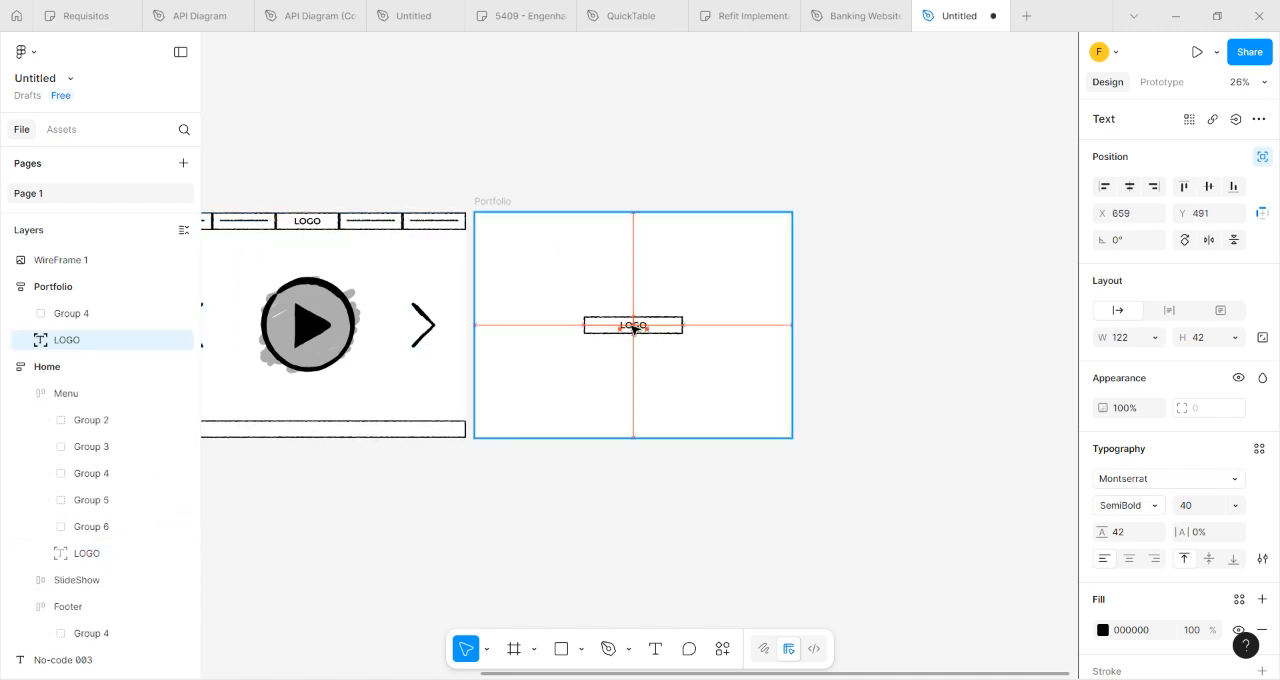
click(701, 398)
click(90, 345)
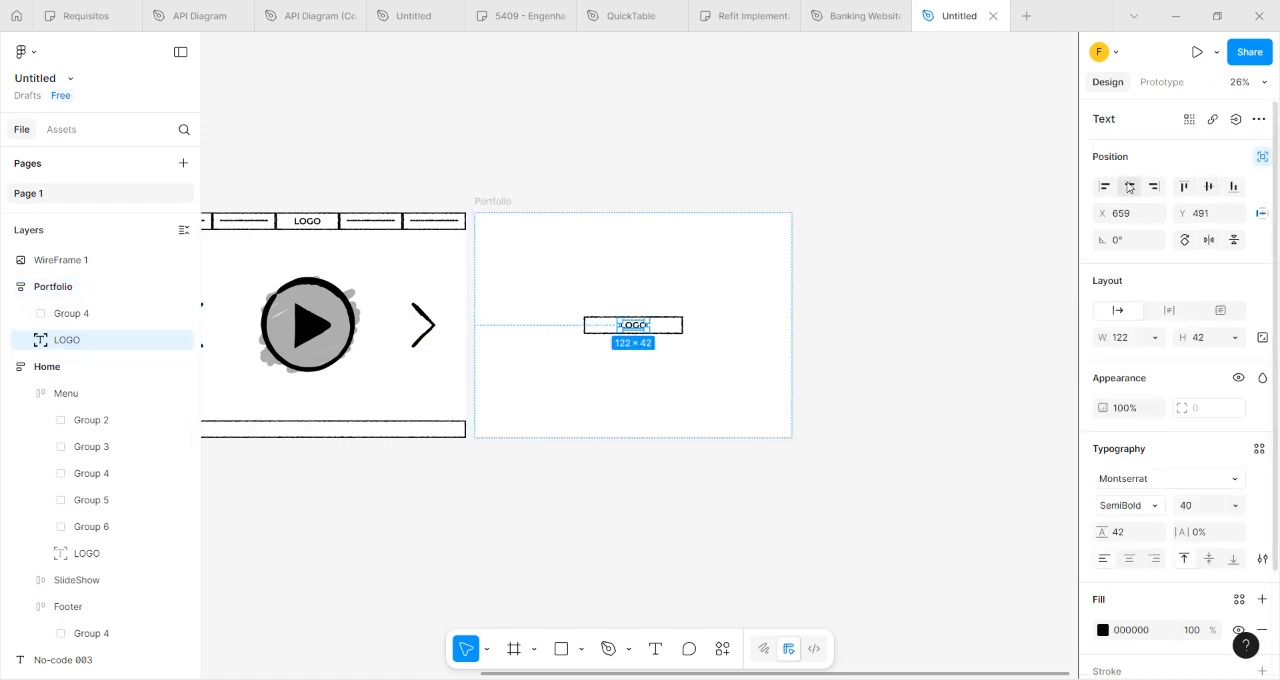
click(810, 277)
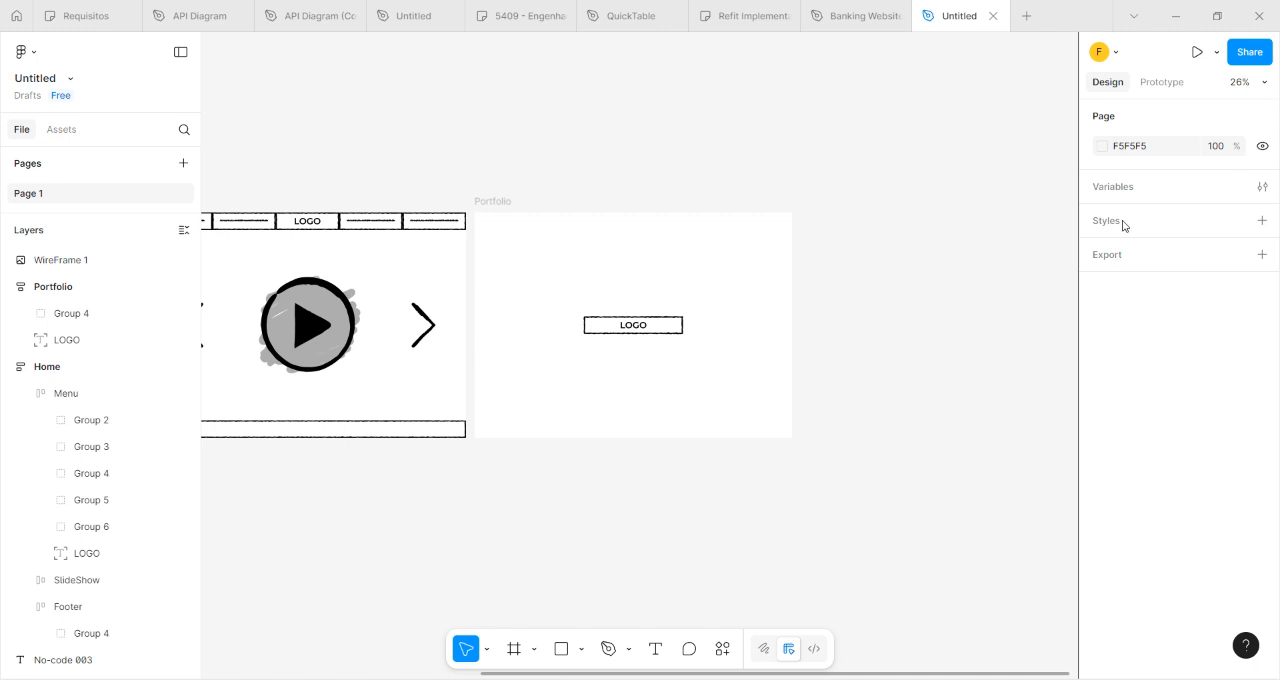
Group the Portfolio frame's title box, Group 4, with its LOGO text.
scroll(634, 322, up, 5)
click(636, 328)
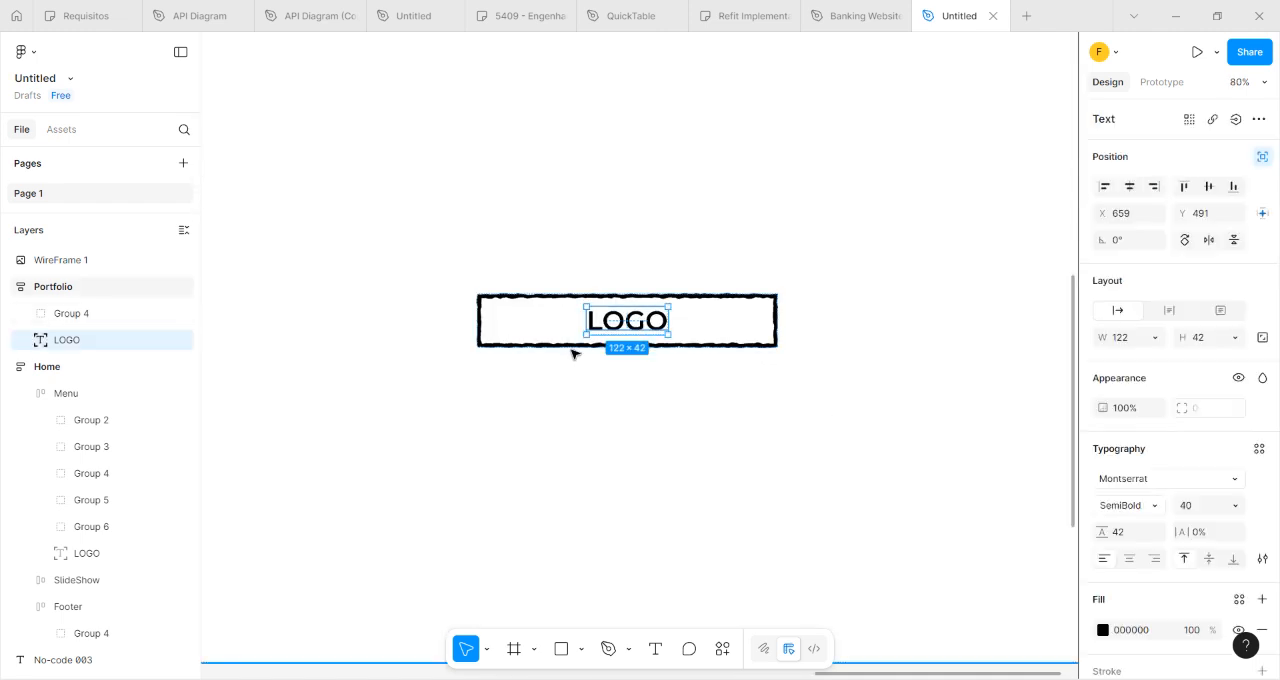
click(557, 318)
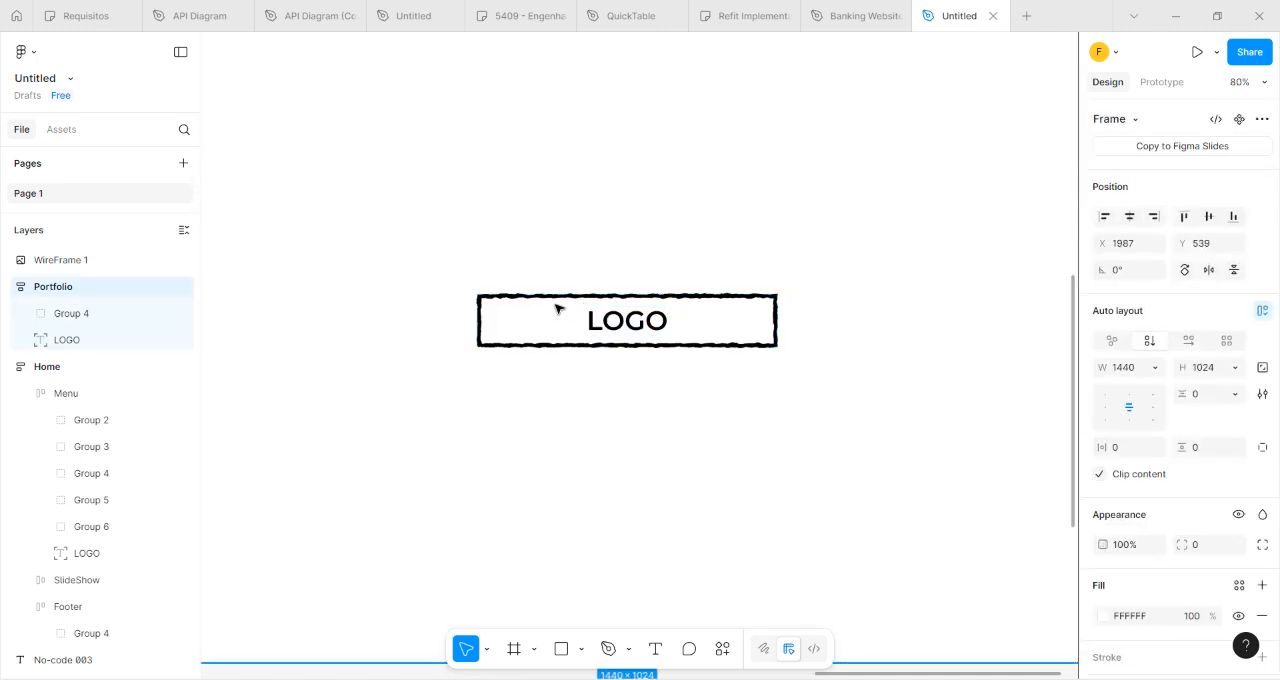
click(614, 320)
shift+click(84, 318)
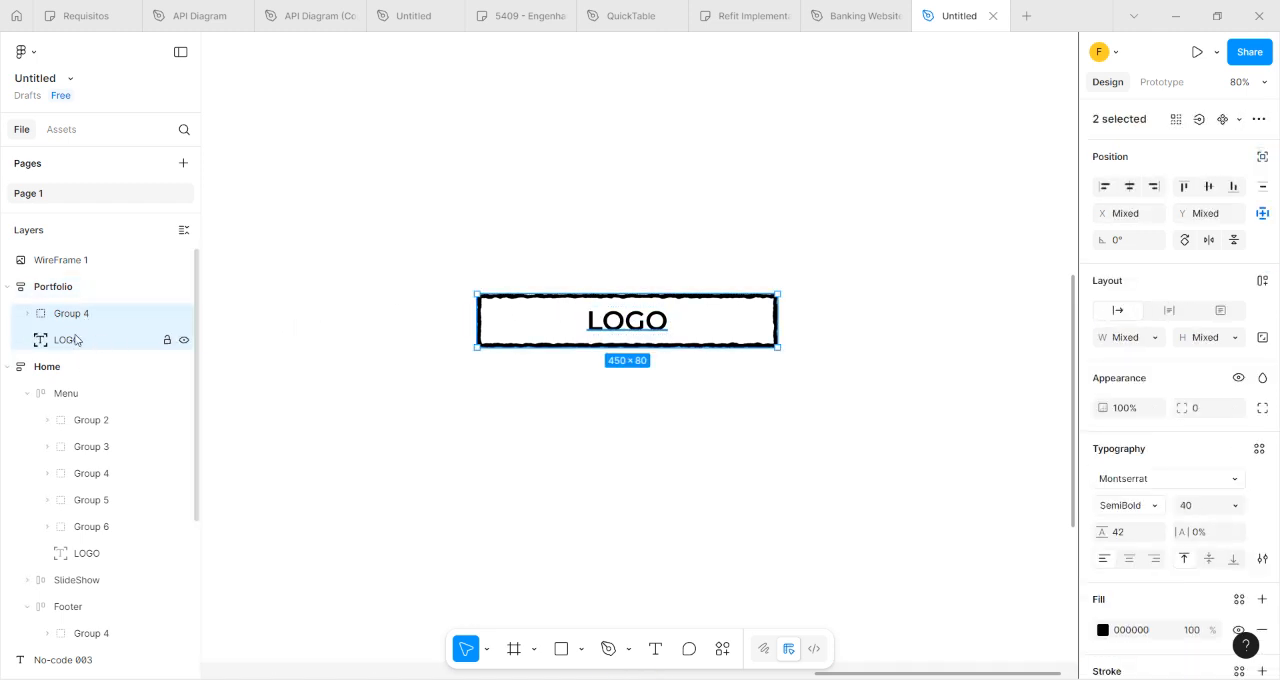
right_click(76, 341)
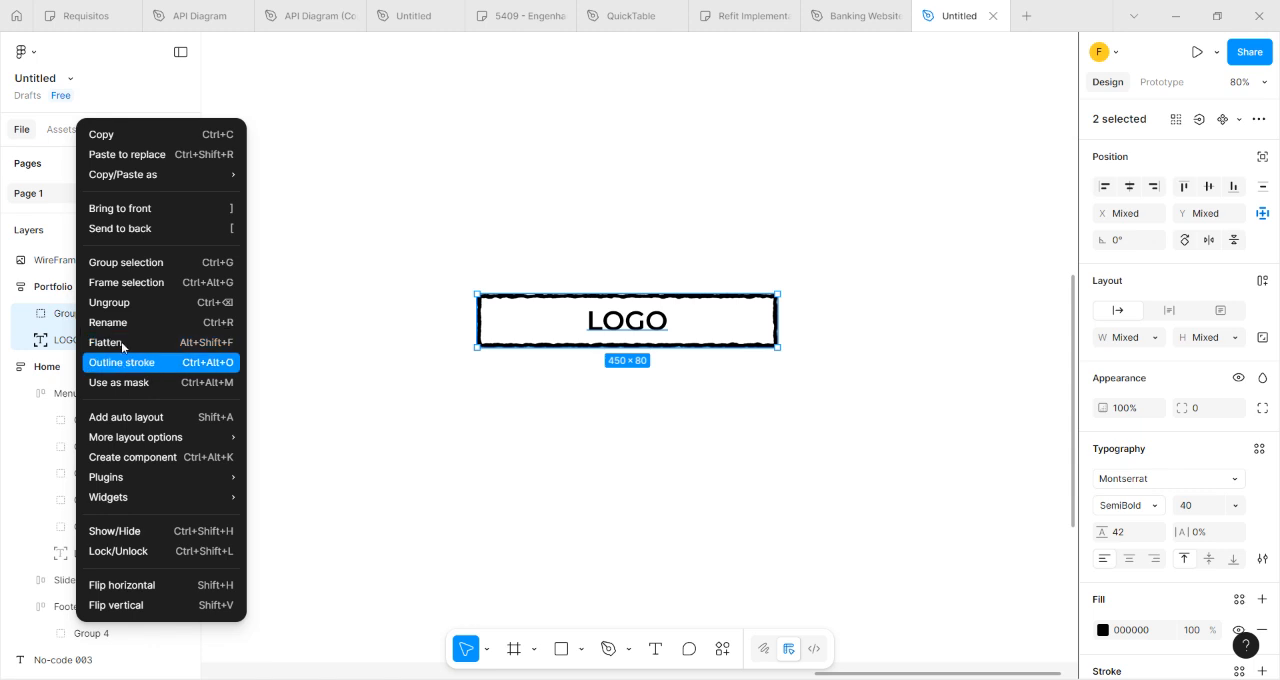
click(128, 264)
Change the grouped LOGO text to OUR PORTFOLIO and center it inside the title box.
double_click(637, 324)
double_click(637, 324)
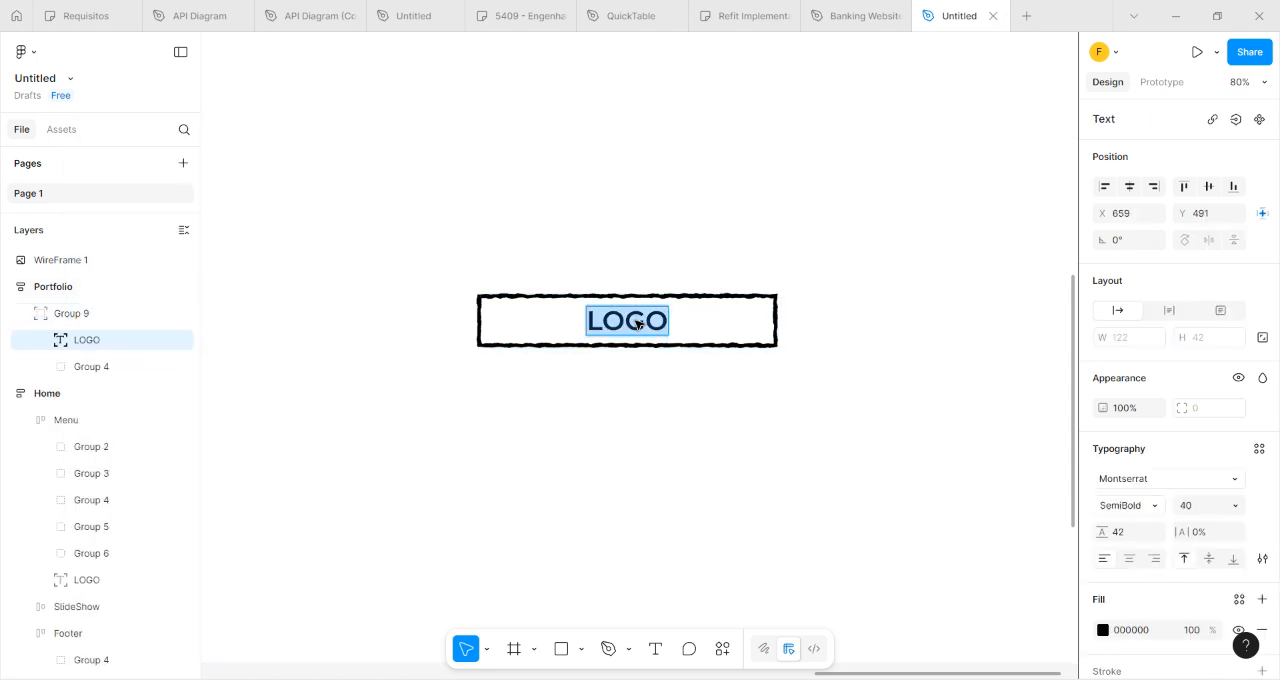
text(OU)
key(BackSpace)
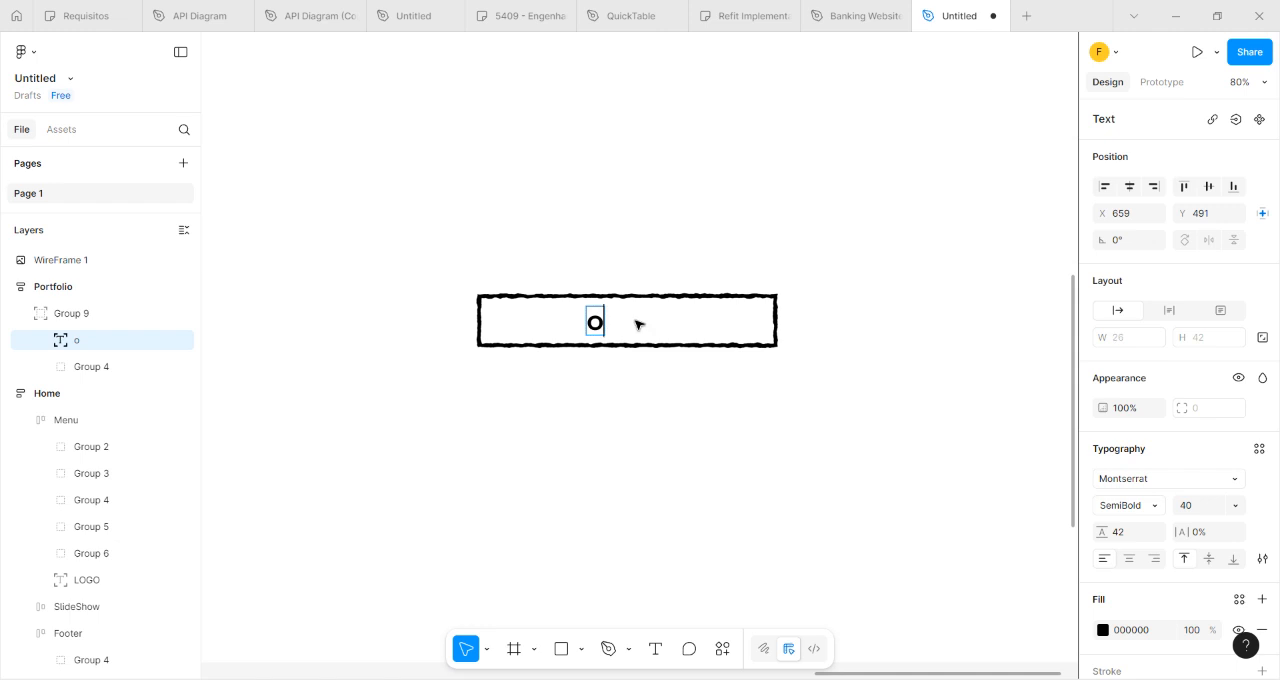
text(UR PORTFOLIO)
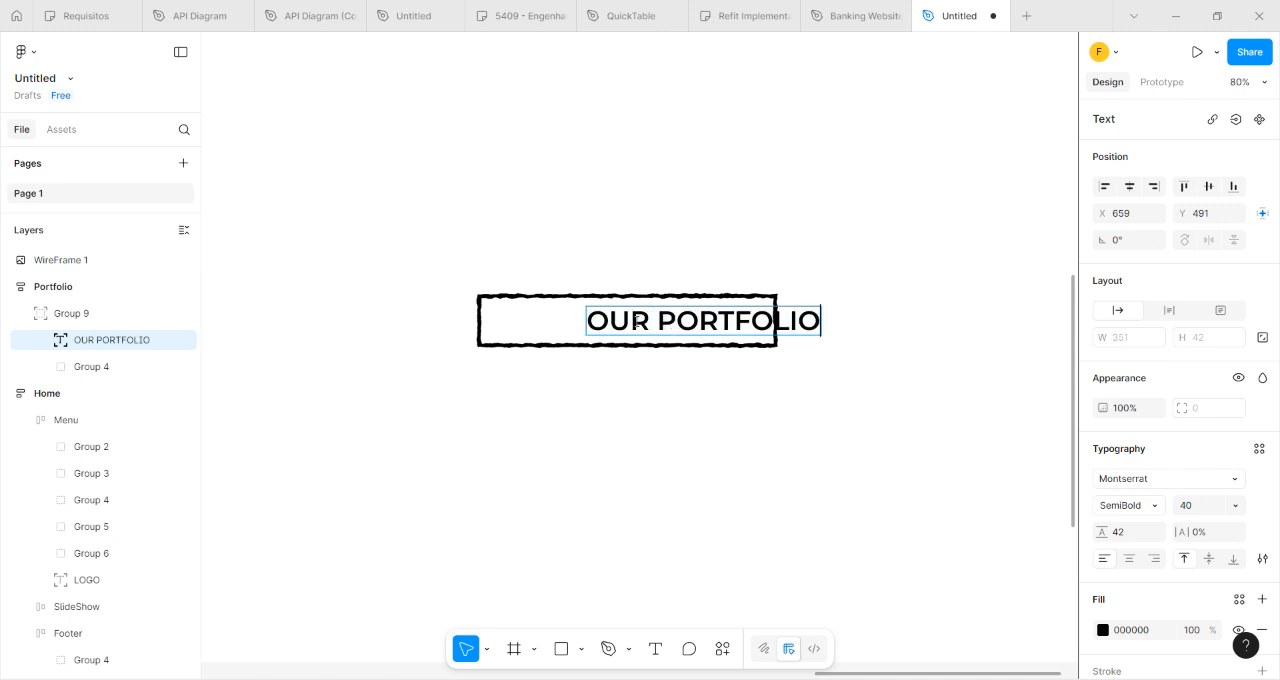
key(Escape)
drag(668, 320, 594, 323)
scroll(594, 323, down, 5)
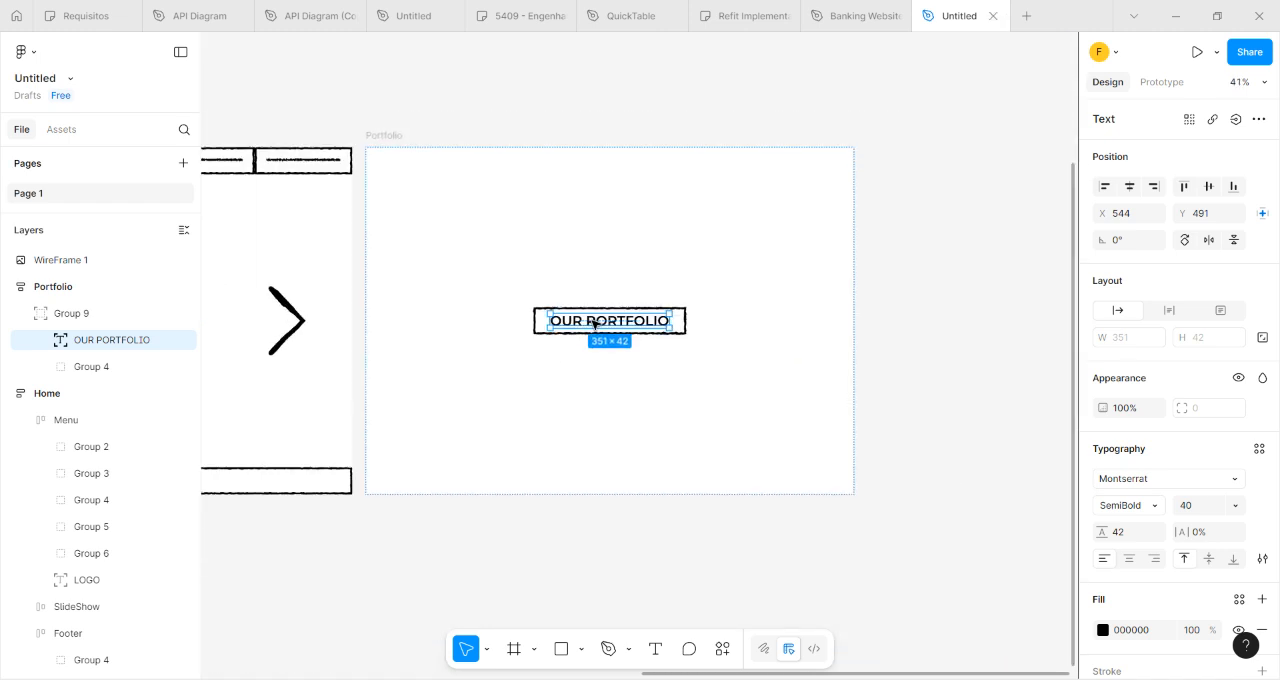
Check the layers inside the Portfolio frame's title group and collapse the group in the layer list.
click(538, 133)
click(46, 367)
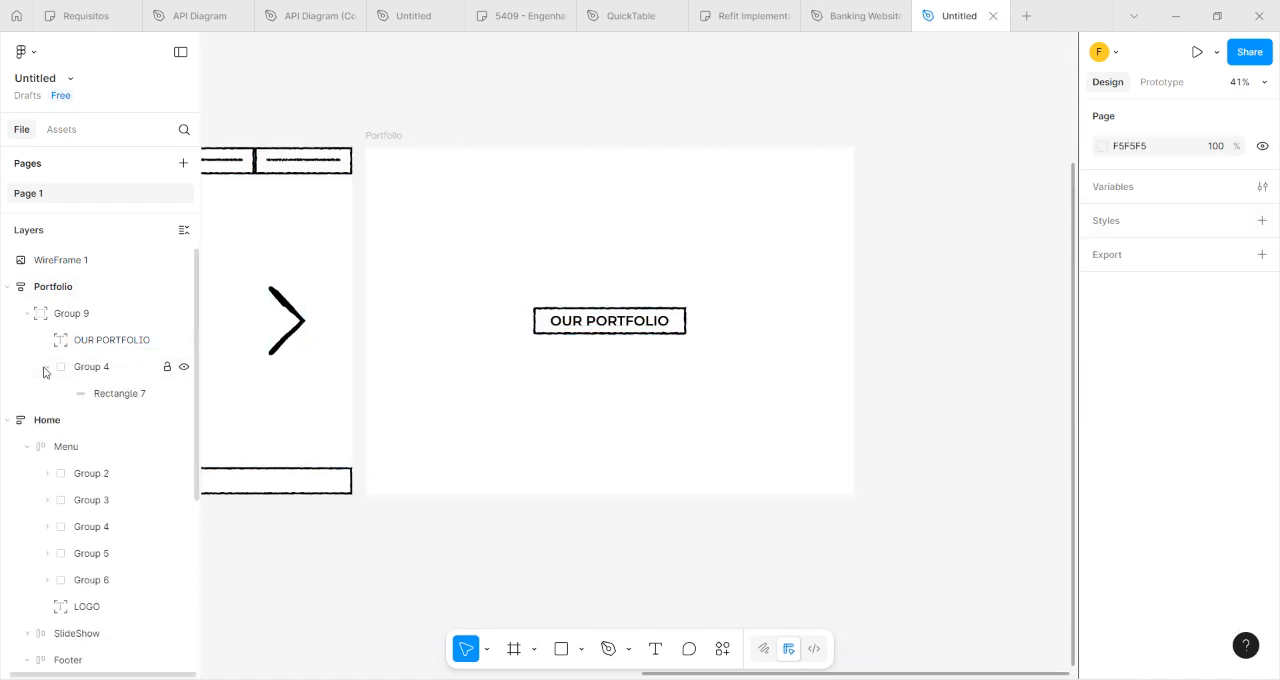
click(46, 367)
click(45, 313)
click(27, 313)
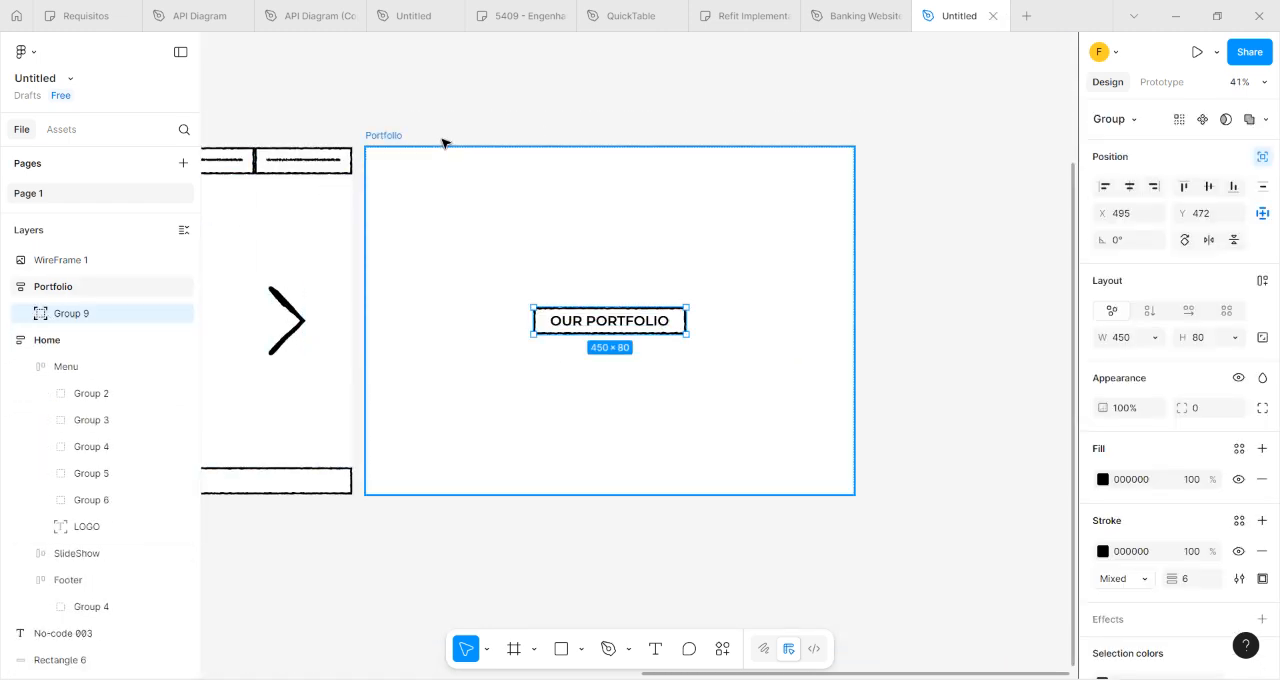
click(978, 281)
Duplicate the hand-drawn line in the second box of the Home frame's Menu.
scroll(631, 374, down, 5)
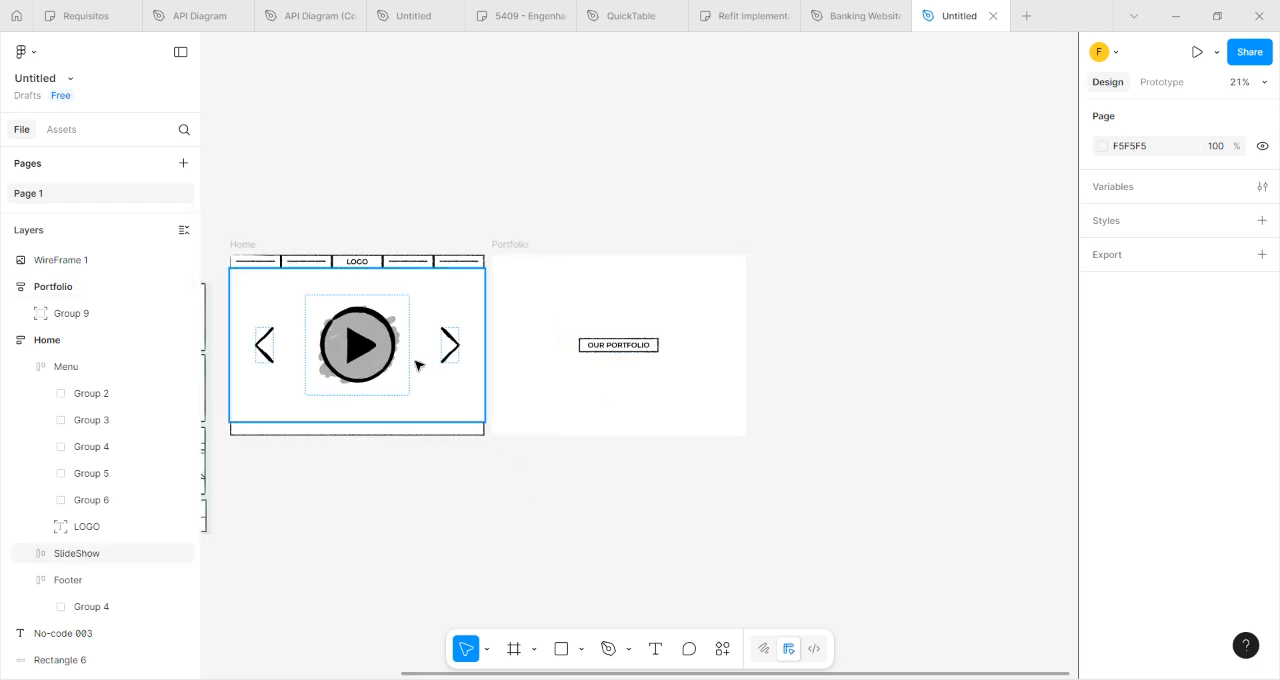
click(306, 263)
scroll(302, 267, up, 2)
scroll(299, 270, up, 4)
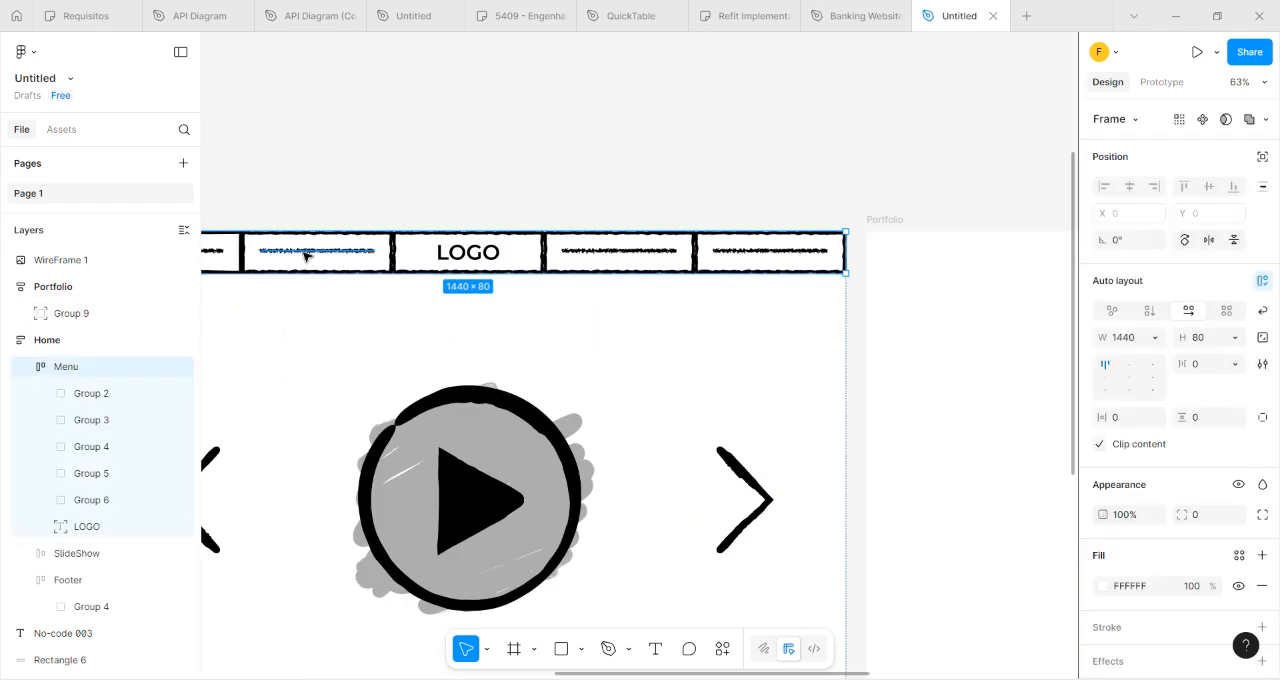
double_click(306, 257)
key(ctrl+d)
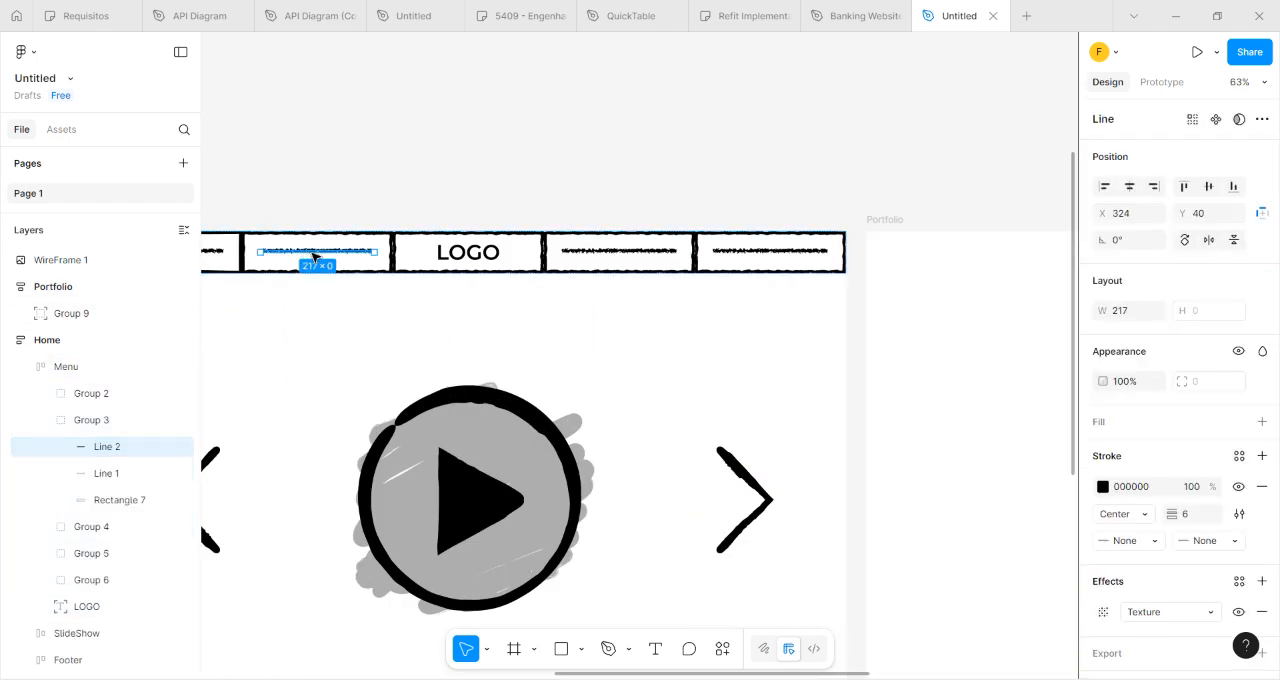
Try to move the duplicated line from the Home frame's Menu toward the Portfolio frame.
drag(313, 257, 690, 398)
scroll(909, 409, down, 3)
key(ctrl+z)
ctrl+scroll(957, 407, down, 3)
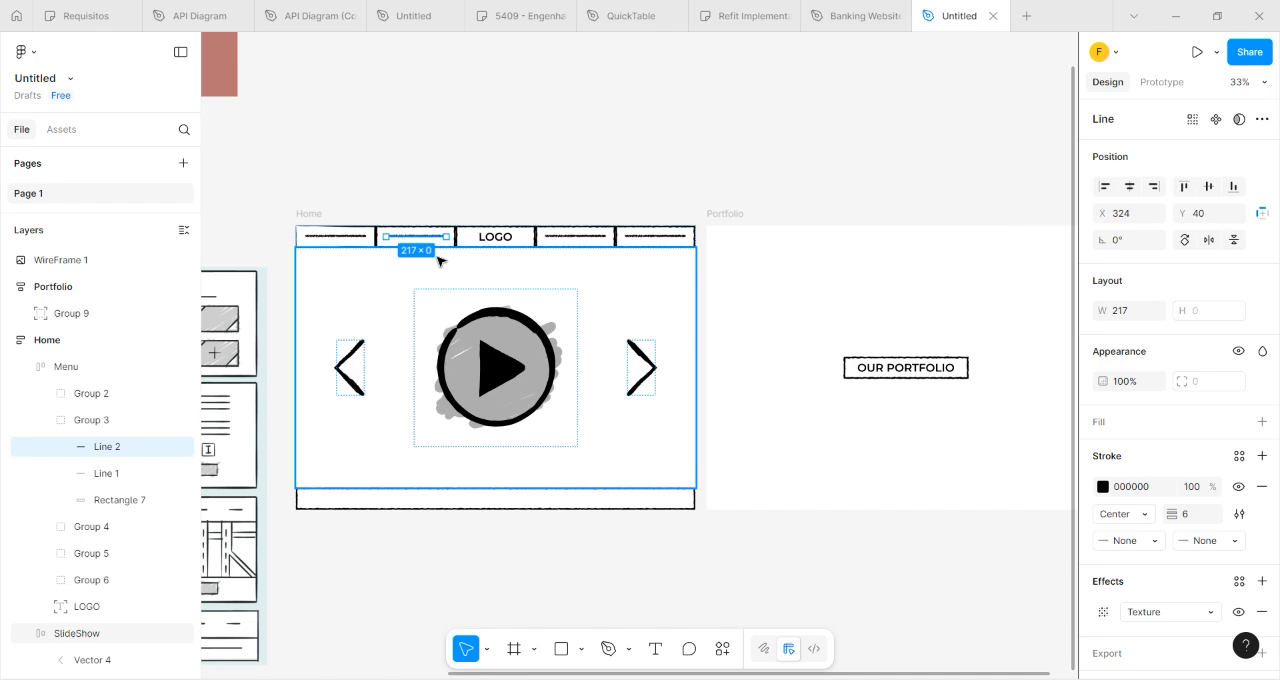
Copy Line 2 from the Home frame's Menu and paste it into the Portfolio frame.
click(435, 202)
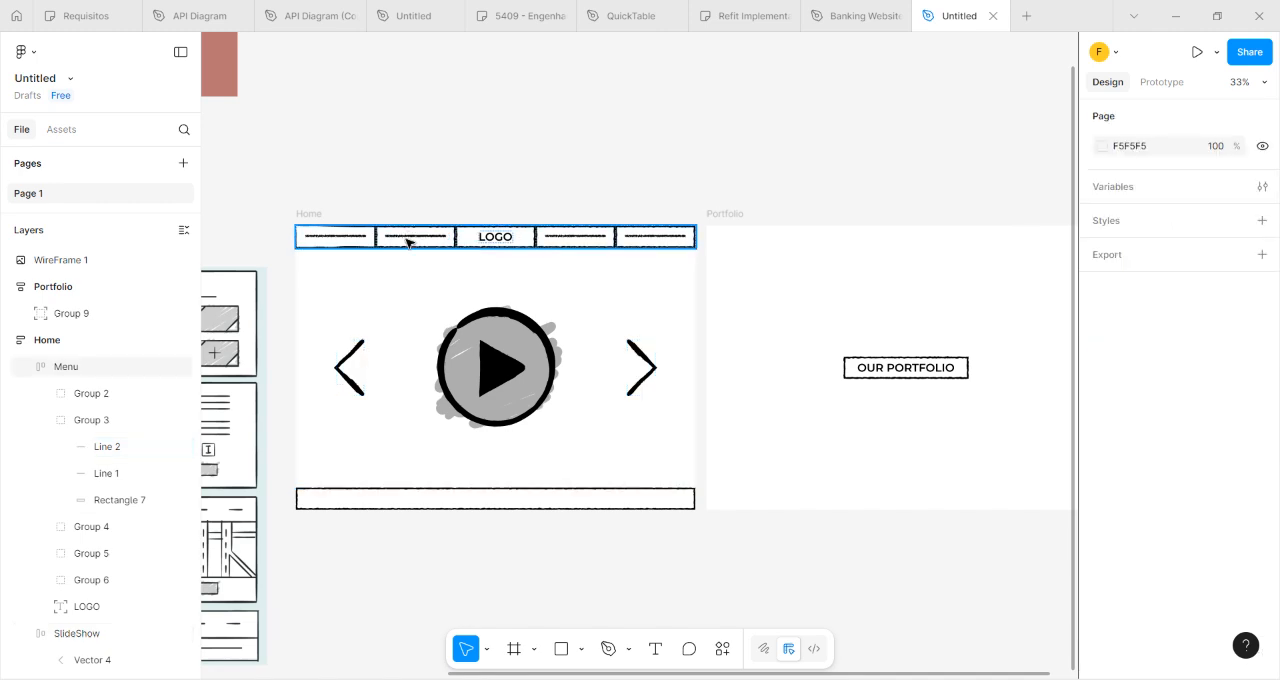
click(407, 241)
click(408, 238)
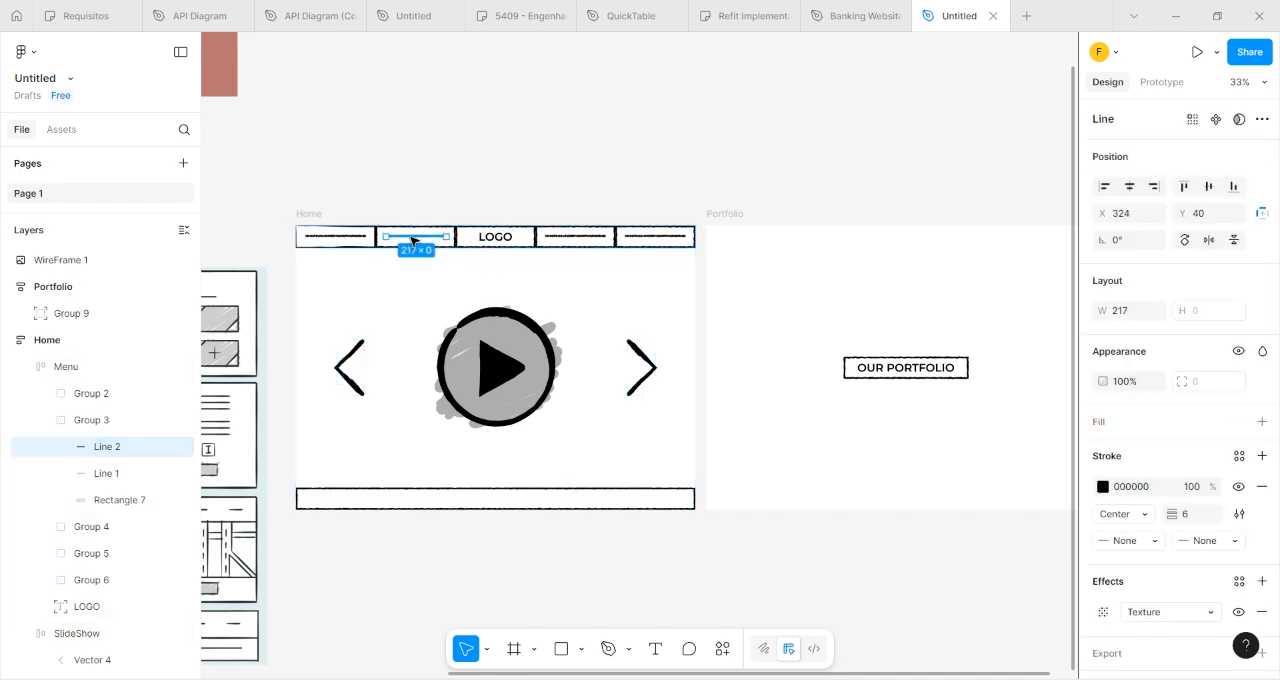
click(825, 428)
key(ctrl+v)
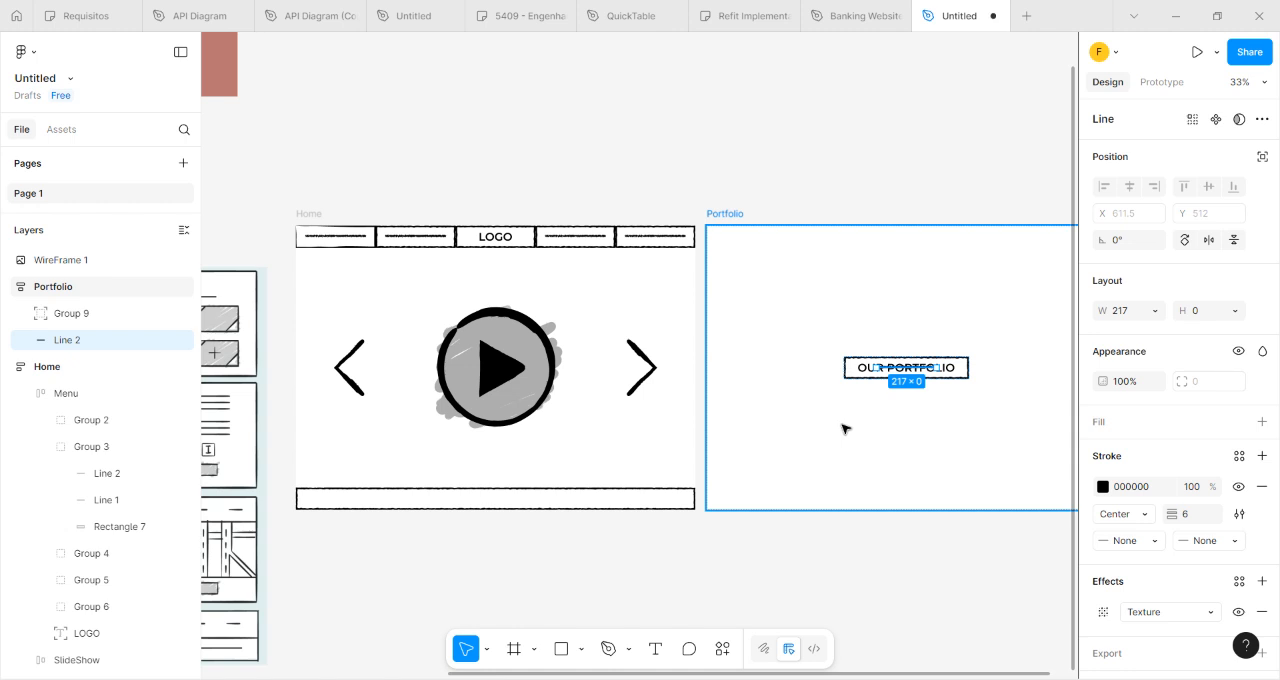
Turn off Ignore auto layout for the OUR PORTFOLIO title group so it stacks with the pasted line.
click(843, 426)
click(896, 372)
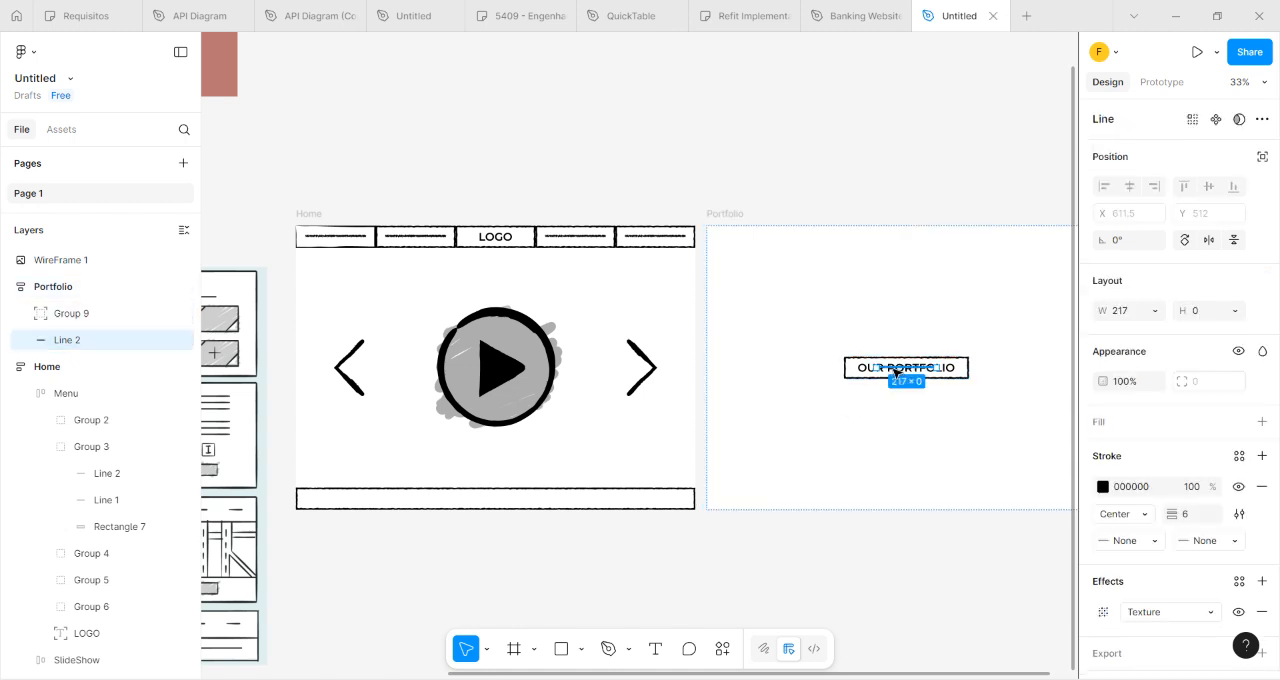
click(922, 425)
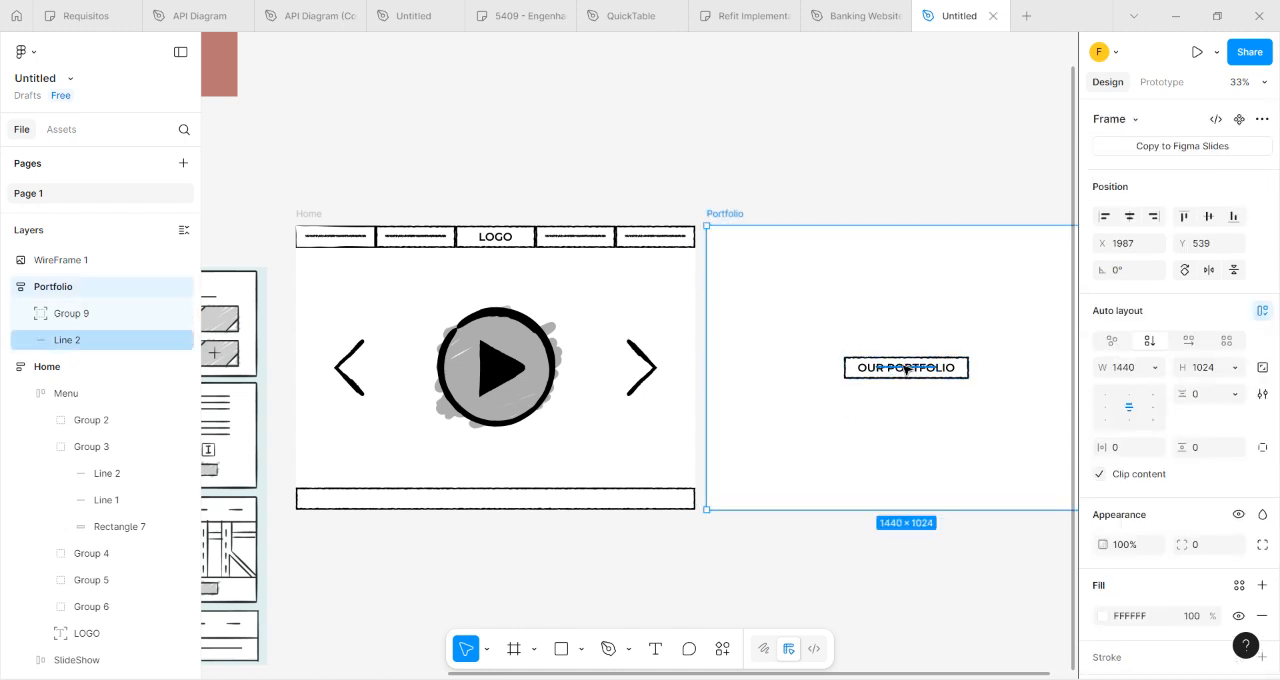
click(906, 372)
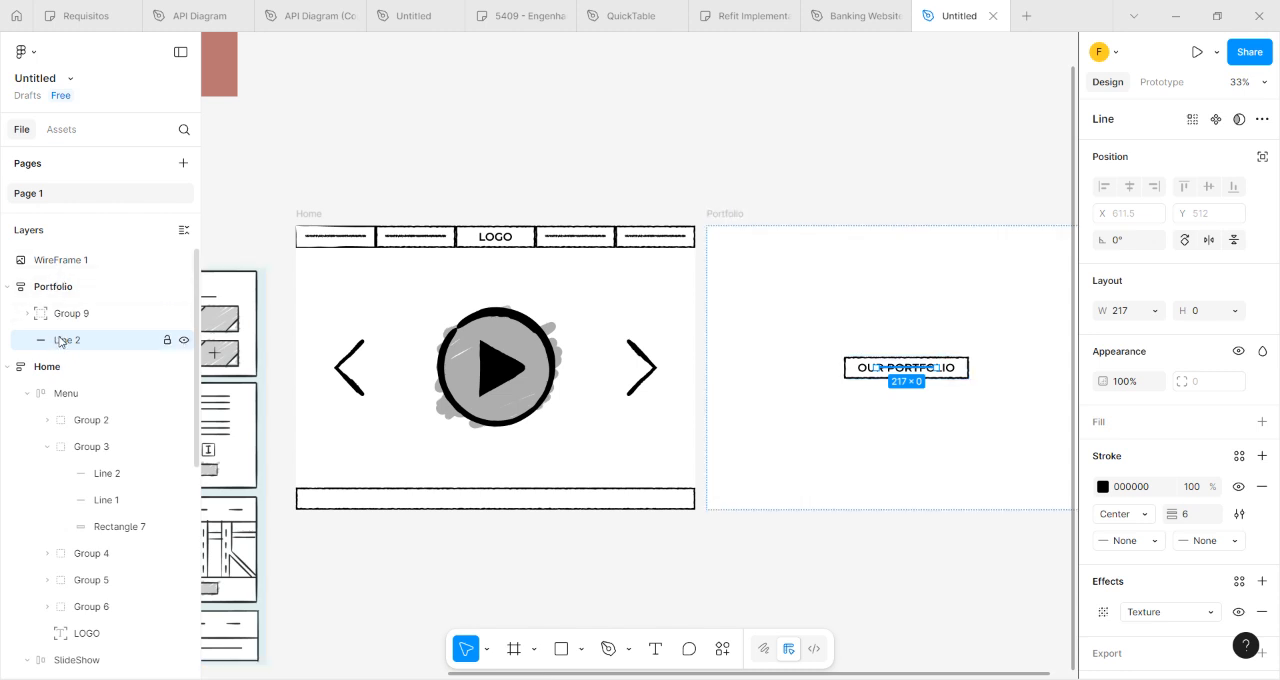
click(58, 288)
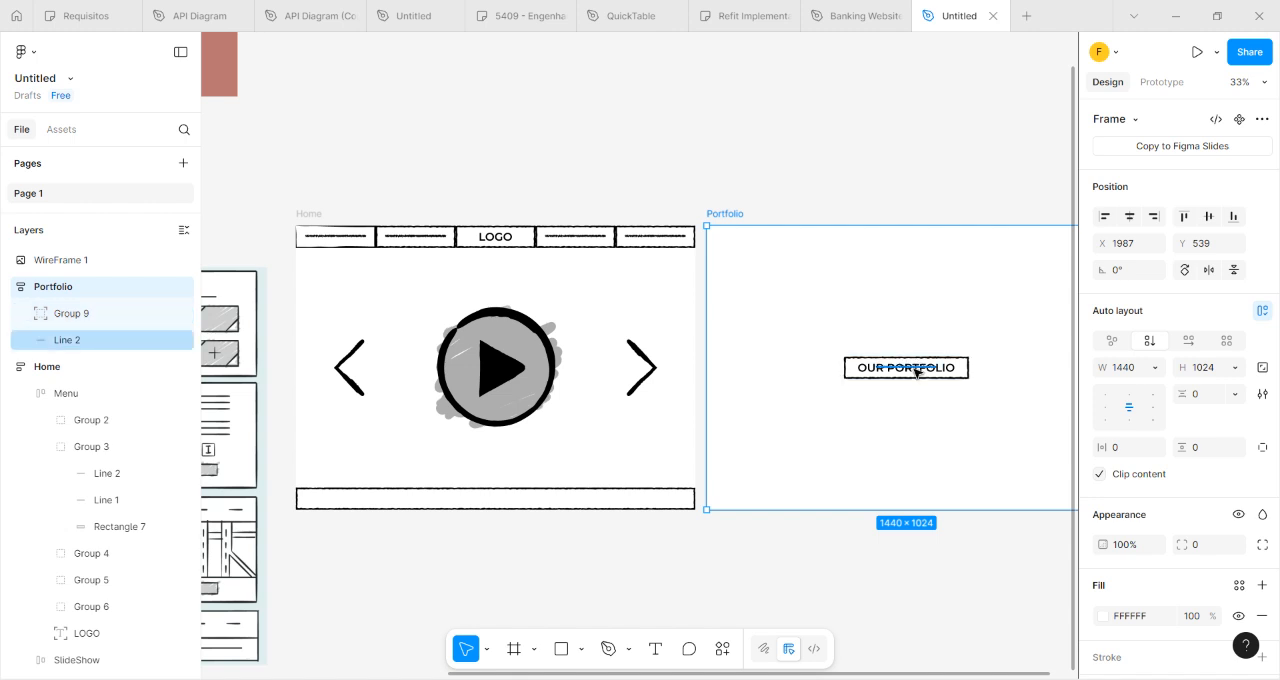
click(850, 375)
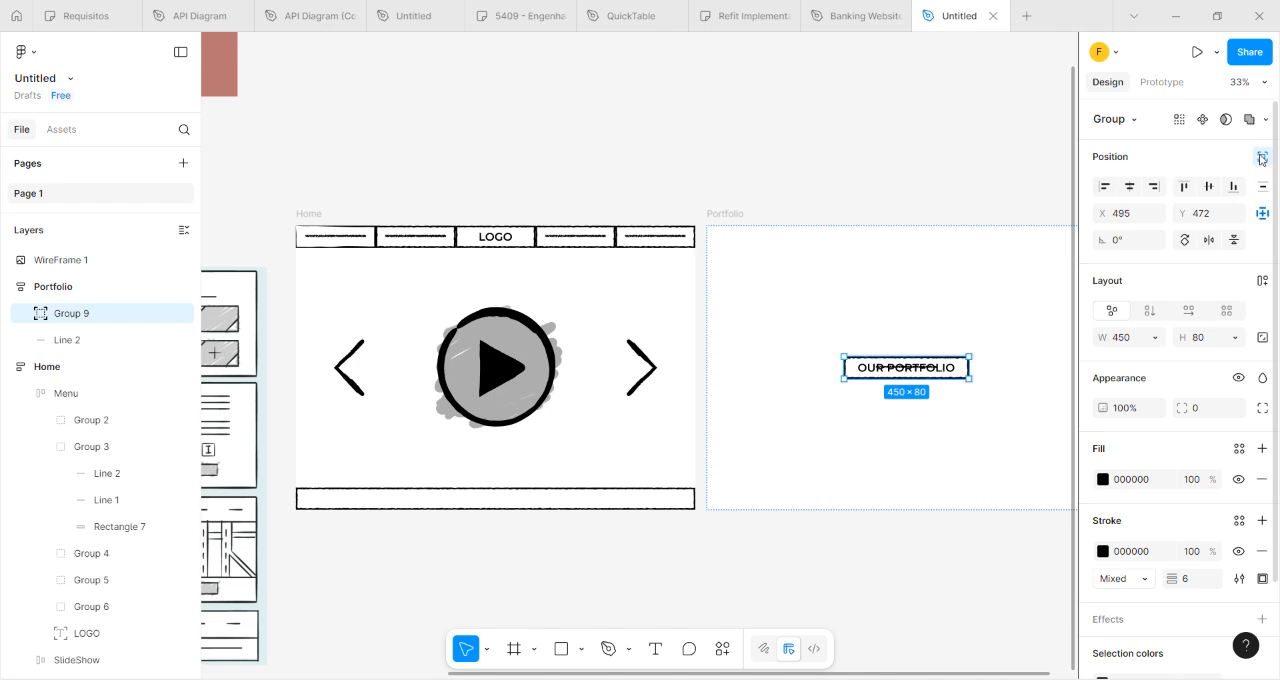
click(940, 411)
Try to move the hand-drawn line down below the OUR PORTFOLIO title box in the Portfolio frame.
scroll(936, 413, down, 3)
scroll(749, 386, up, 2)
click(746, 363)
scroll(740, 401, up, 2)
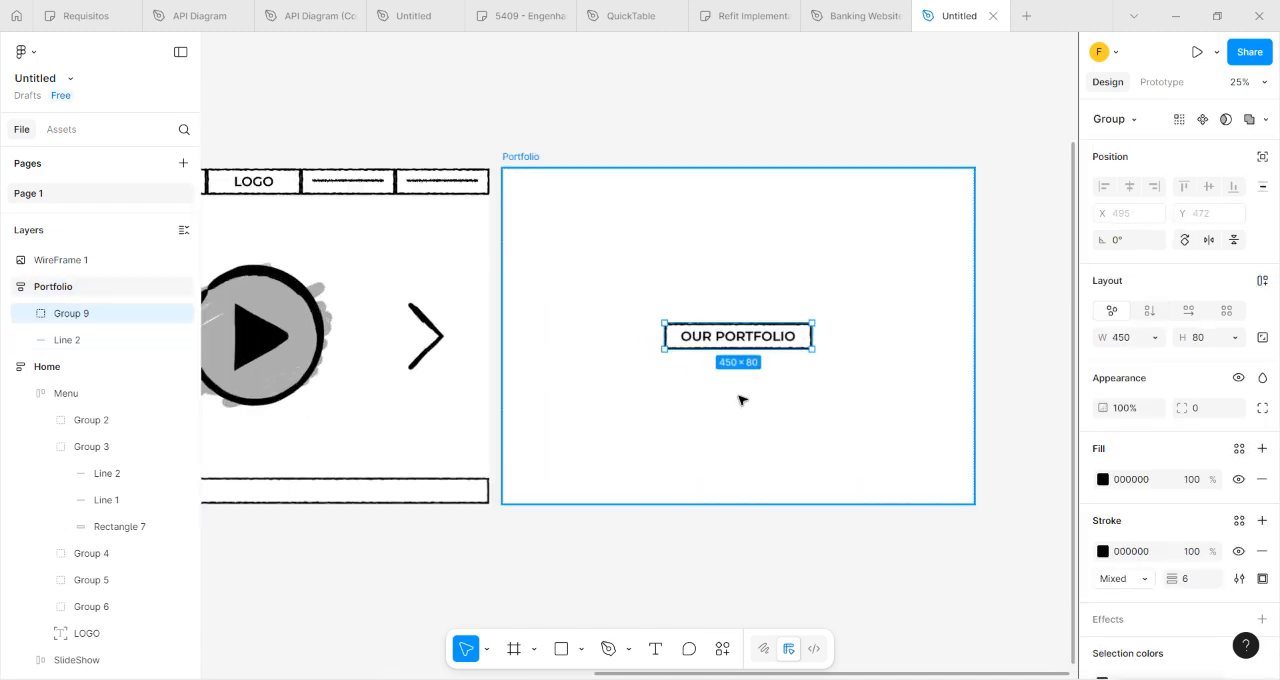
scroll(736, 366, up, 5)
click(674, 142)
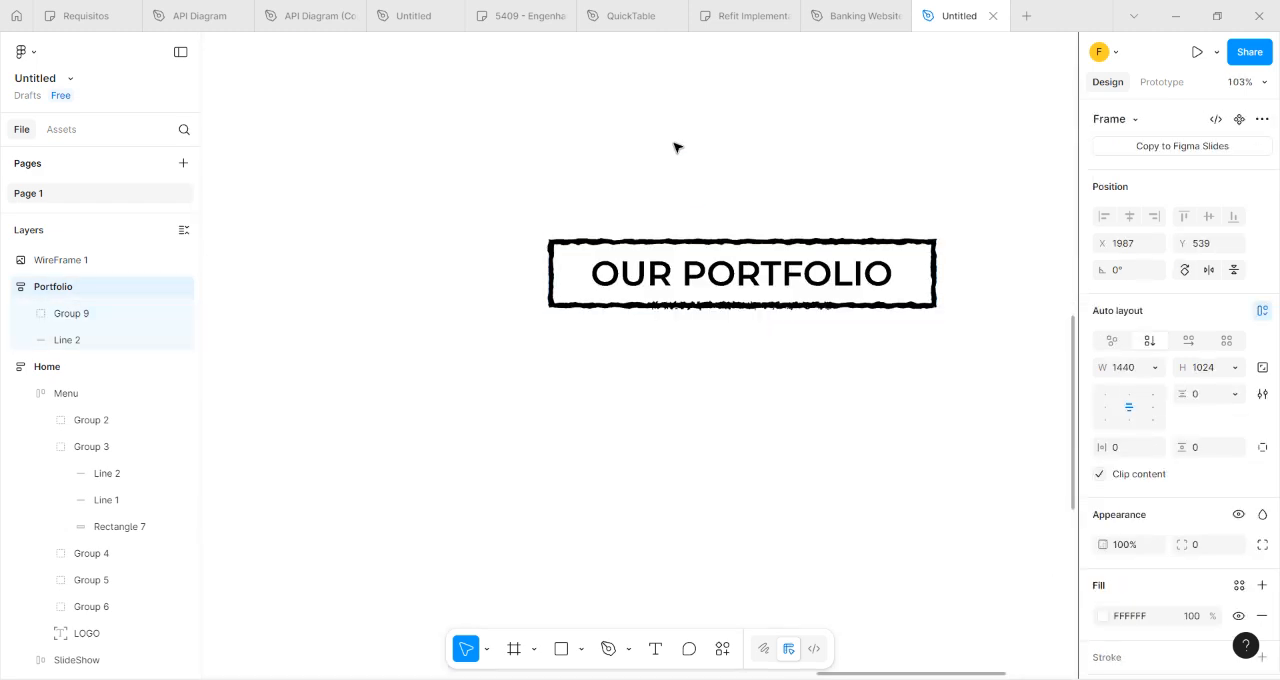
drag(673, 306, 673, 340)
key(ctrl+z)
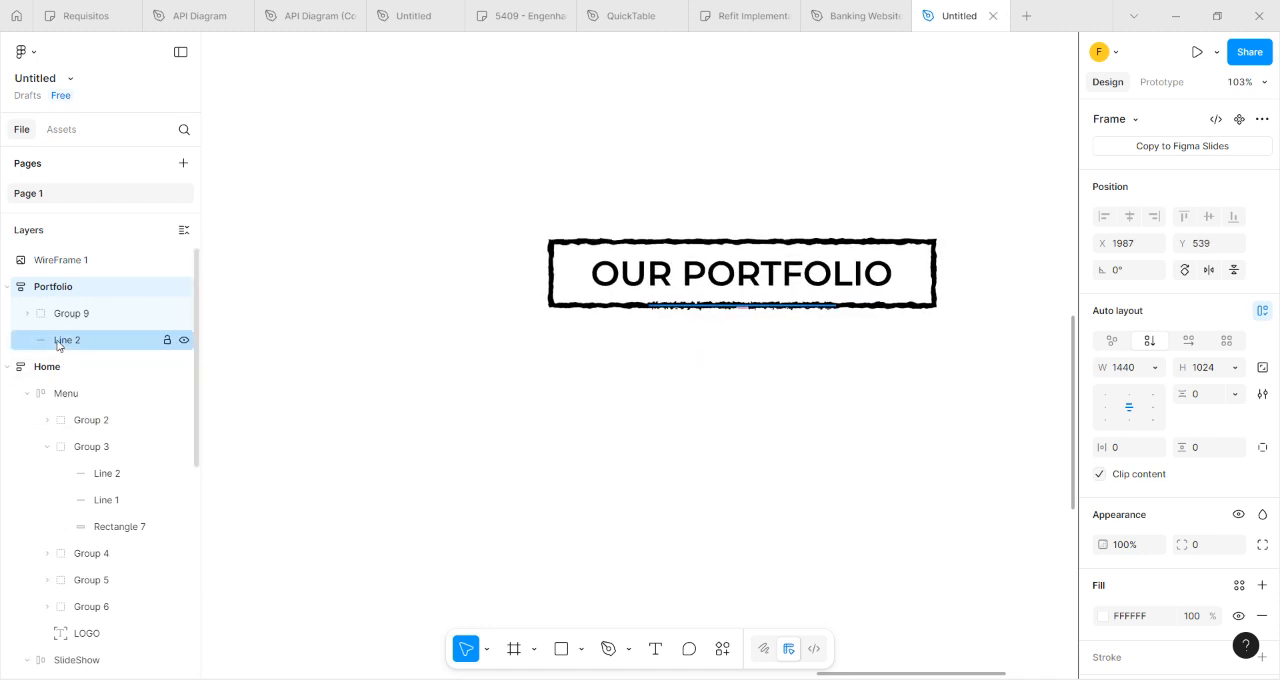
Set the Portfolio frame's vertical auto layout gap between the title box and the line to 18.
click(27, 313)
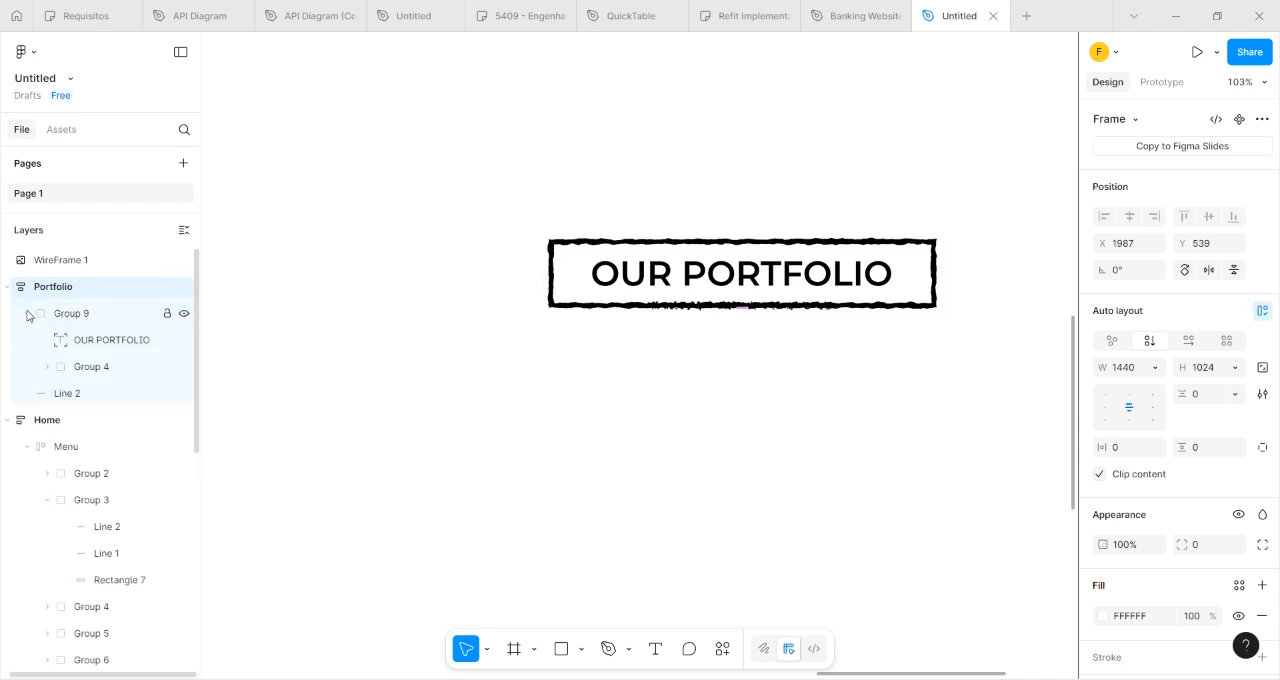
click(25, 316)
click(68, 339)
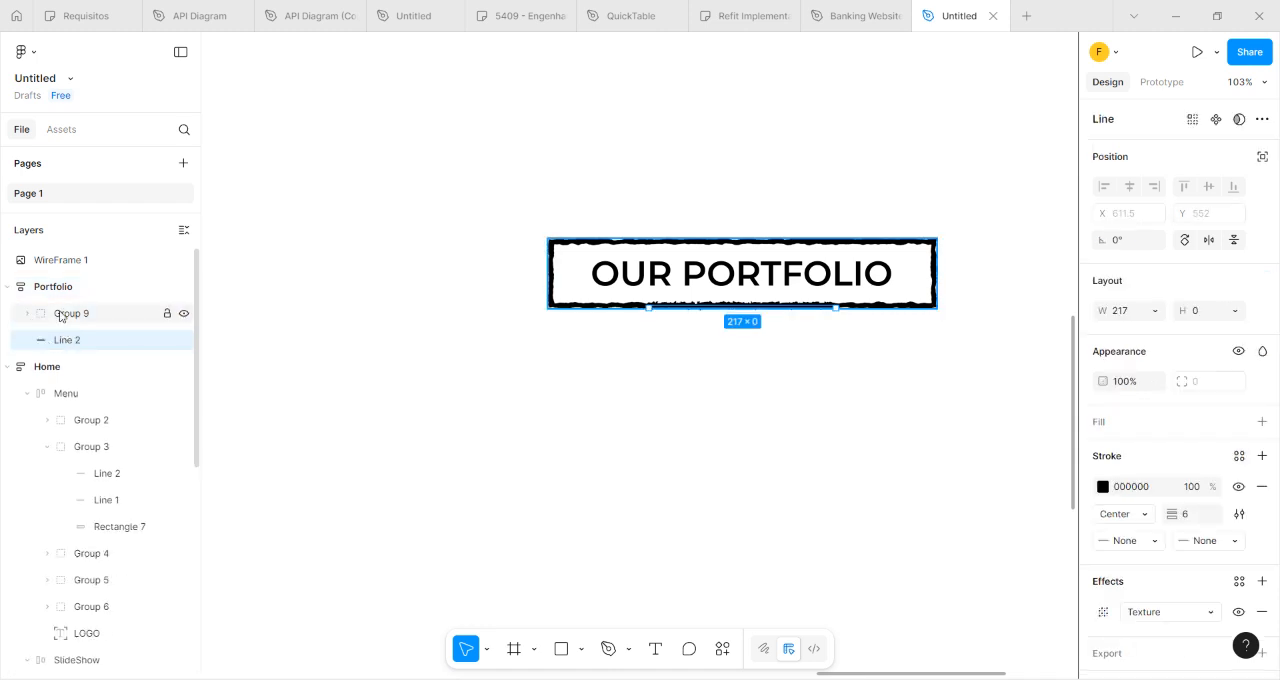
click(60, 318)
click(65, 346)
click(706, 300)
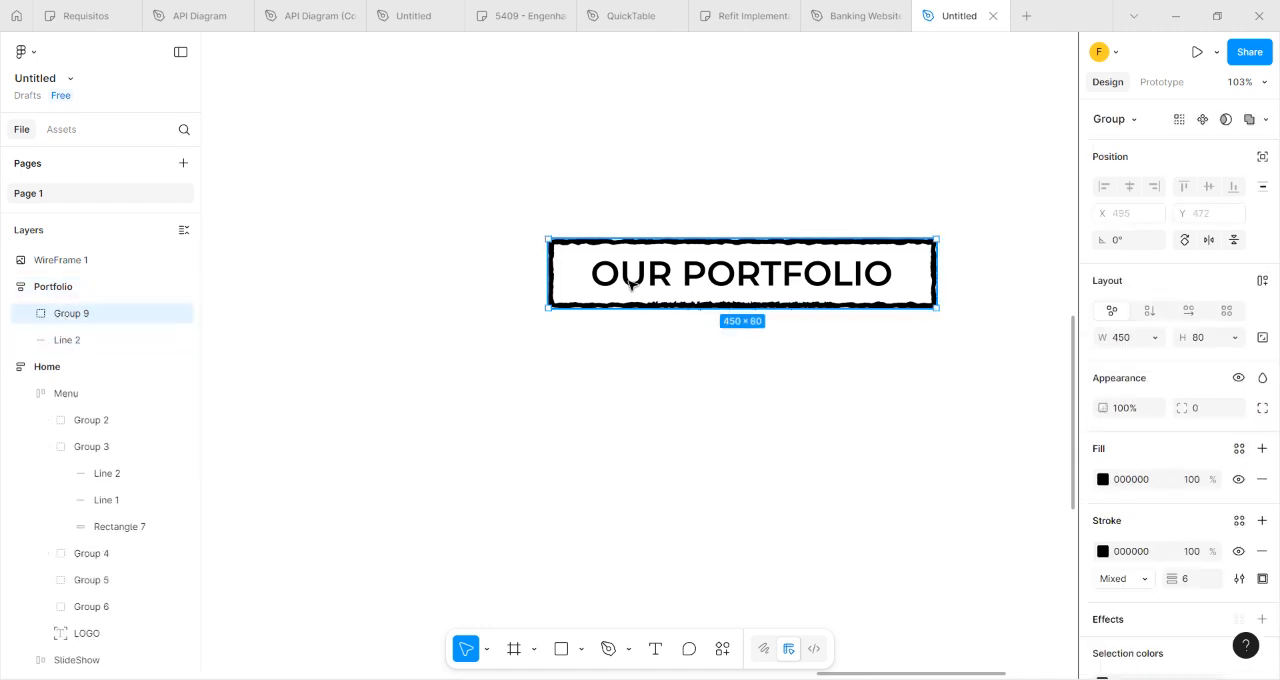
click(92, 288)
click(1218, 396)
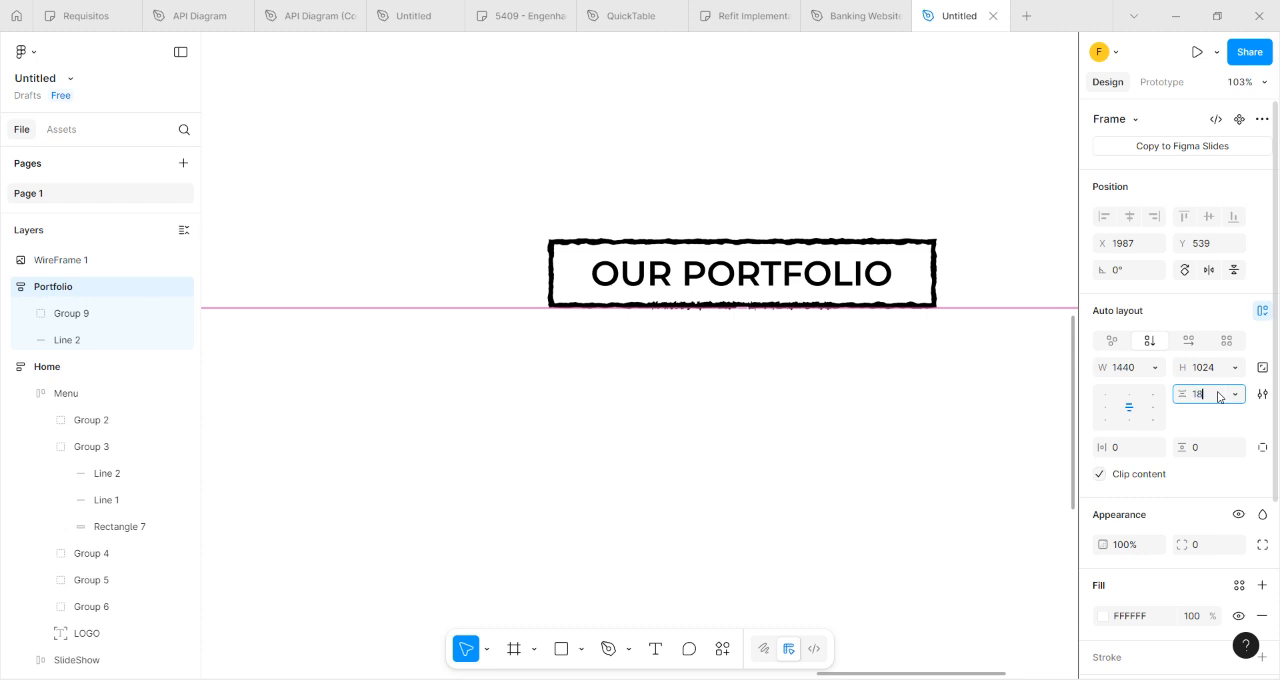
key(Return)
Widen the Portfolio frame's vertical auto layout gap to 38.
scroll(682, 317, down, 2)
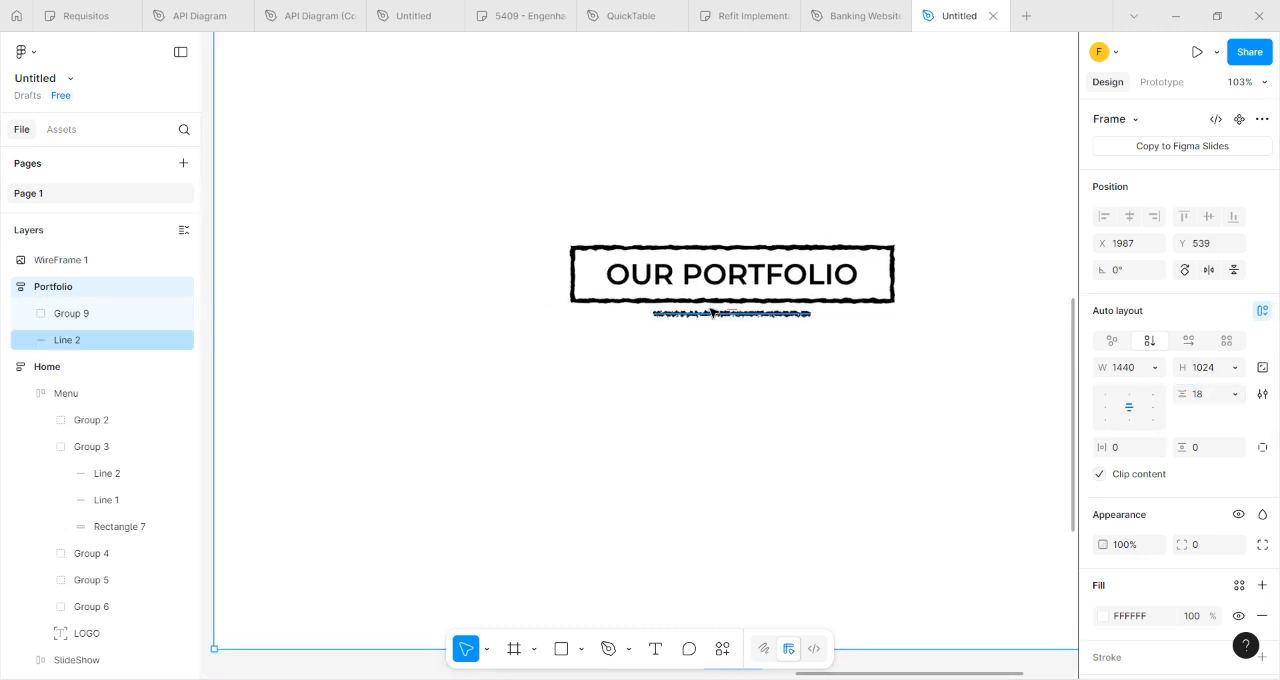
mouse_move(729, 306)
mouse_down()
mouse_move(745, 280)
mouse_move(720, 323)
mouse_move(723, 313)
mouse_up()
scroll(731, 337, down, 4)
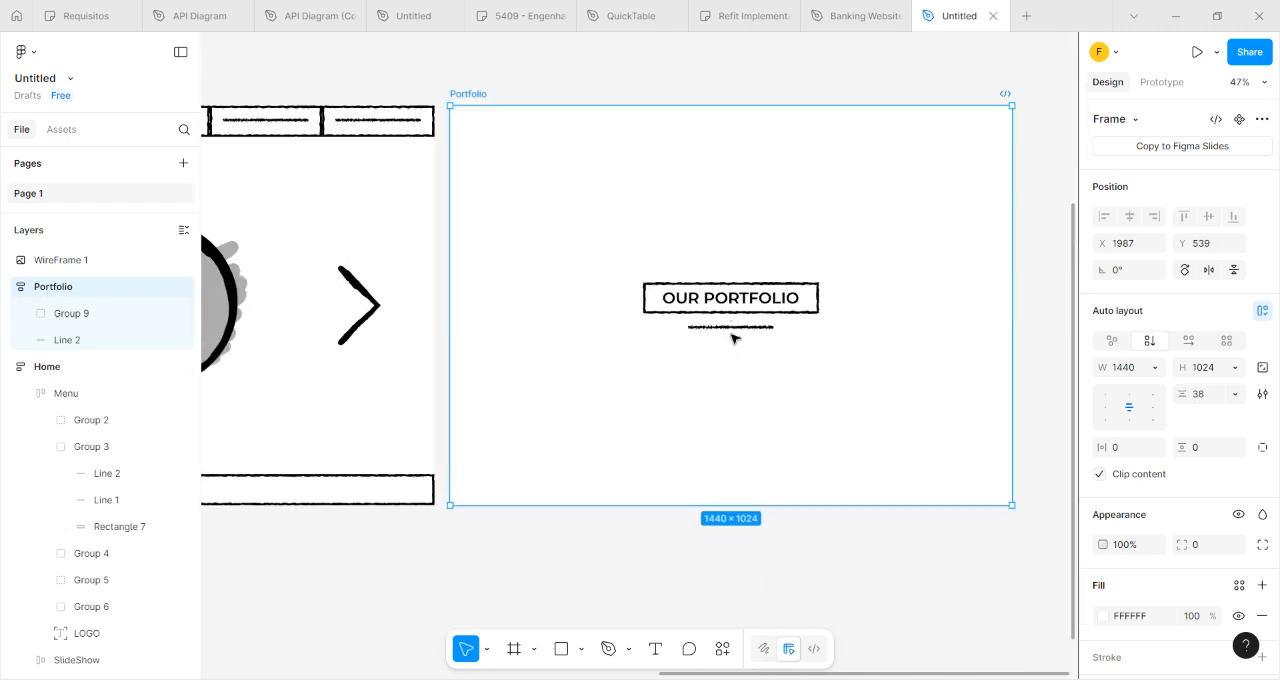
click(803, 72)
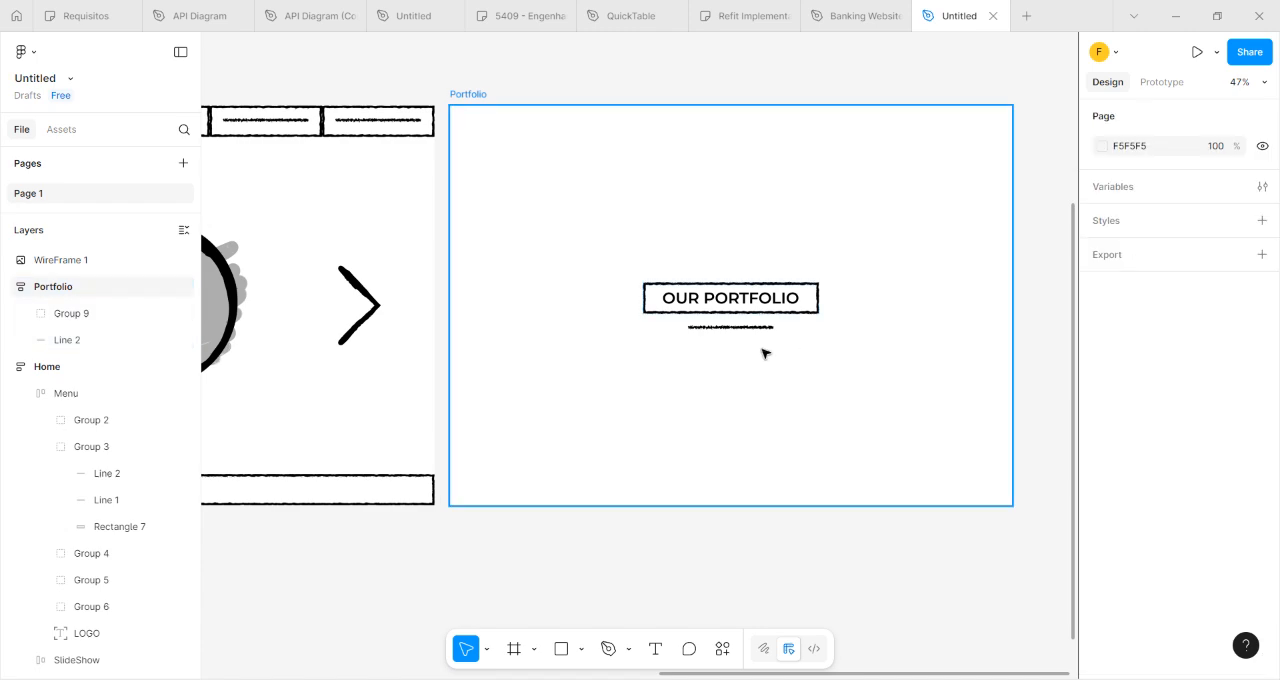
Lengthen the divider line under the OUR PORTFOLIO title box well past both sides of the box, as in the reference wireframe.
drag(489, 543, 885, 466)
drag(398, 475, 630, 509)
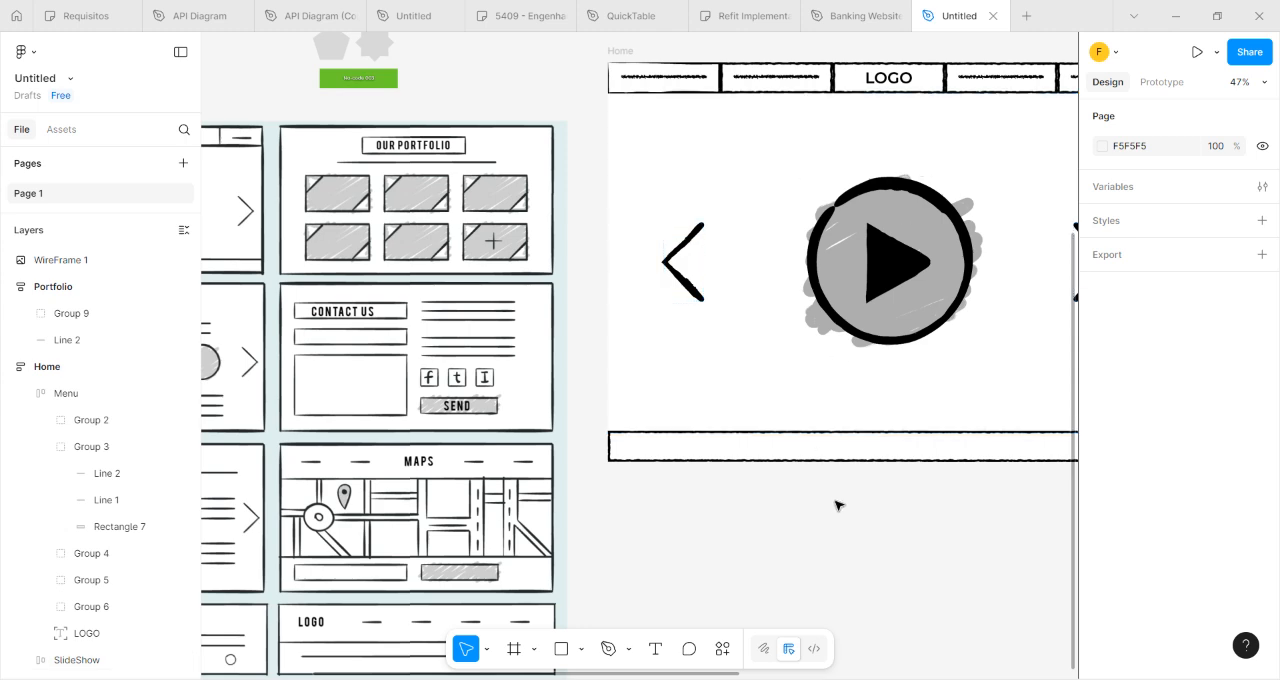
drag(841, 507, 163, 518)
click(811, 294)
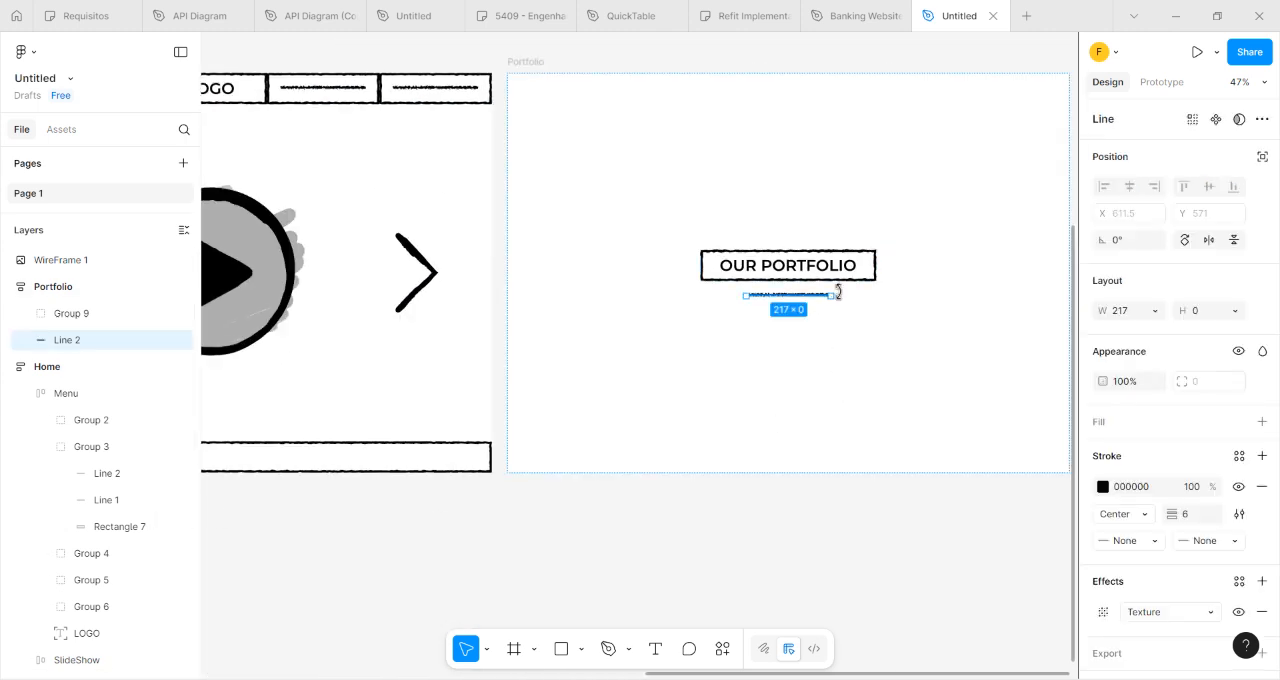
drag(831, 295, 934, 306)
click(938, 338)
Draw a rectangle about 322 × 177 on the empty canvas below the Portfolio frame for the reference's thumbnail tiles.
scroll(461, 522, down, 2)
drag(467, 523, 903, 370)
scroll(353, 210, up, 2)
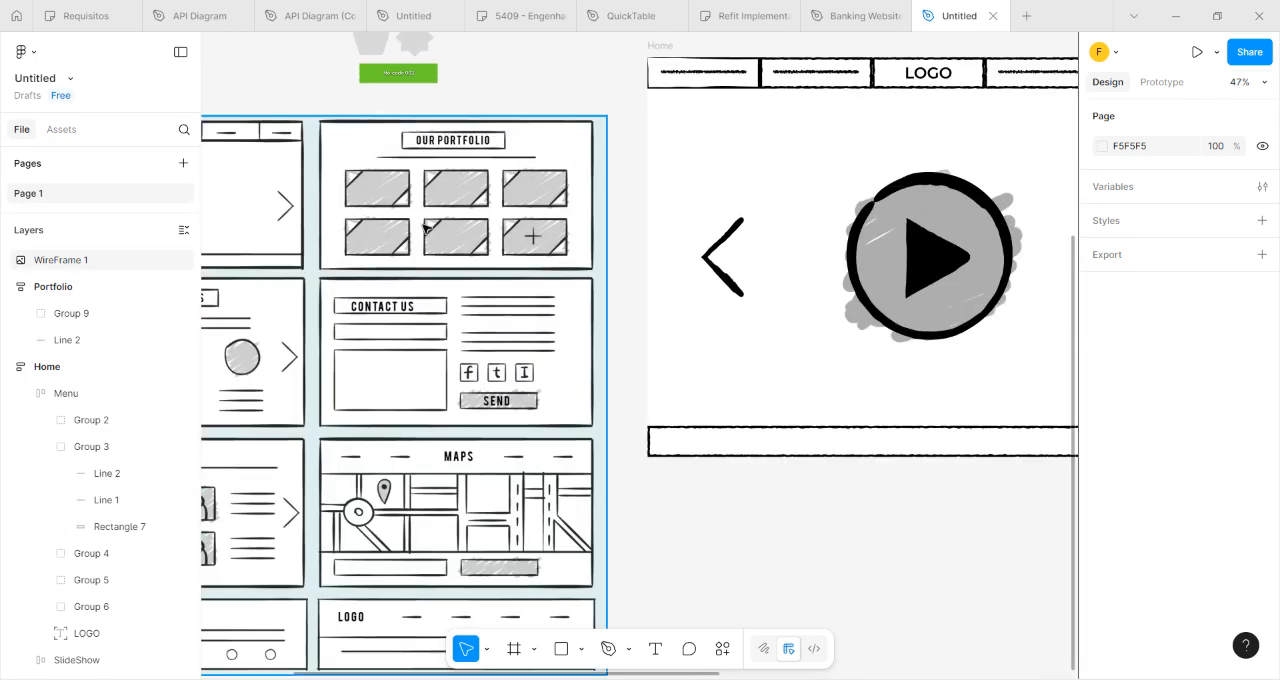
scroll(355, 212, up, 3)
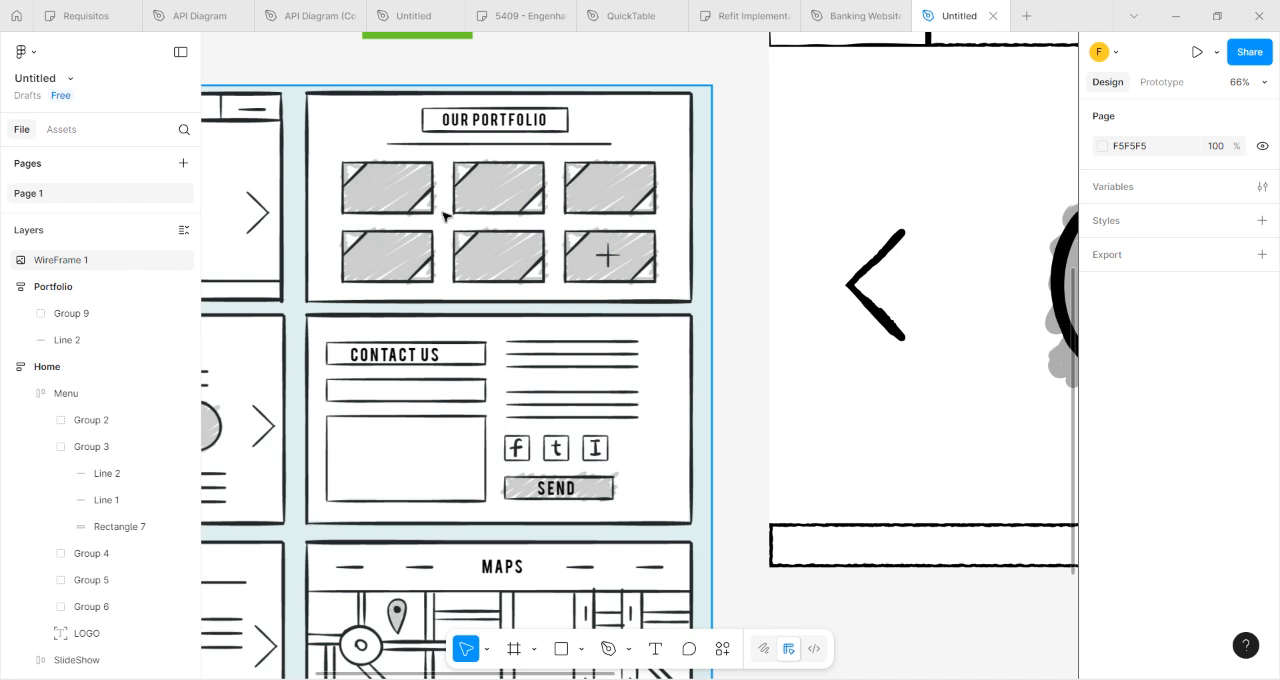
drag(785, 461, 312, 163)
scroll(541, 417, down, 1)
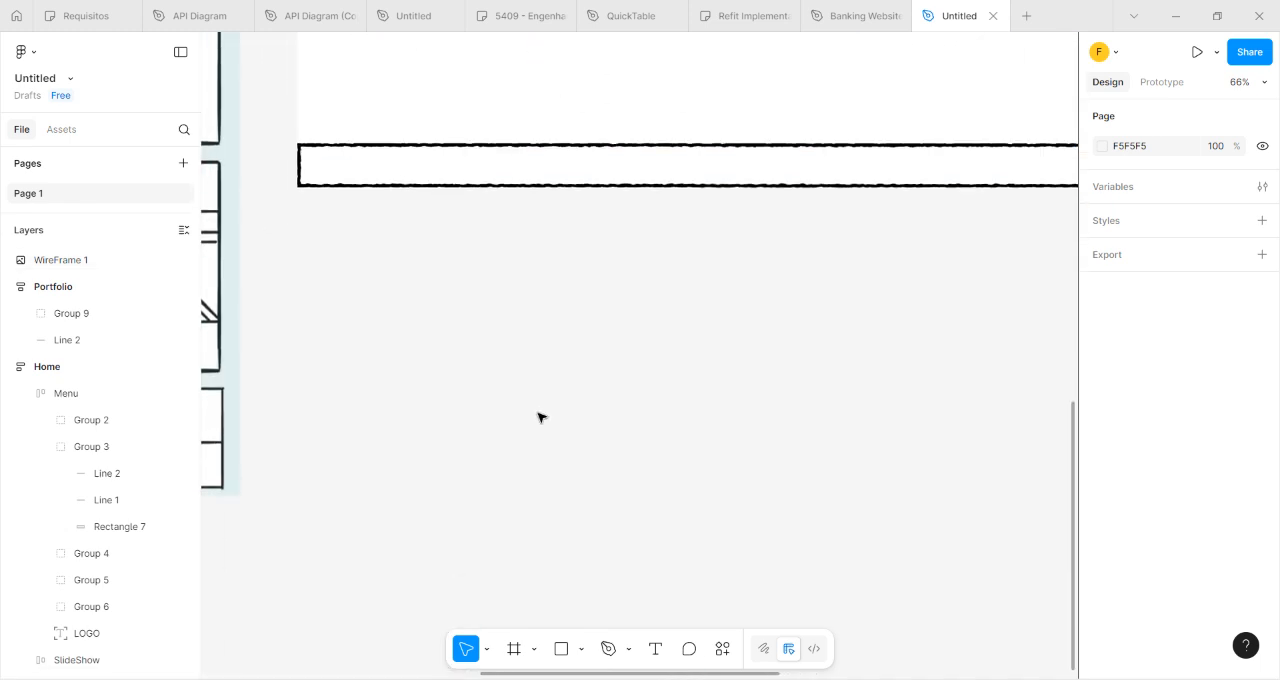
scroll(541, 417, up, 3)
scroll(606, 490, down, 2)
drag(592, 512, 253, 286)
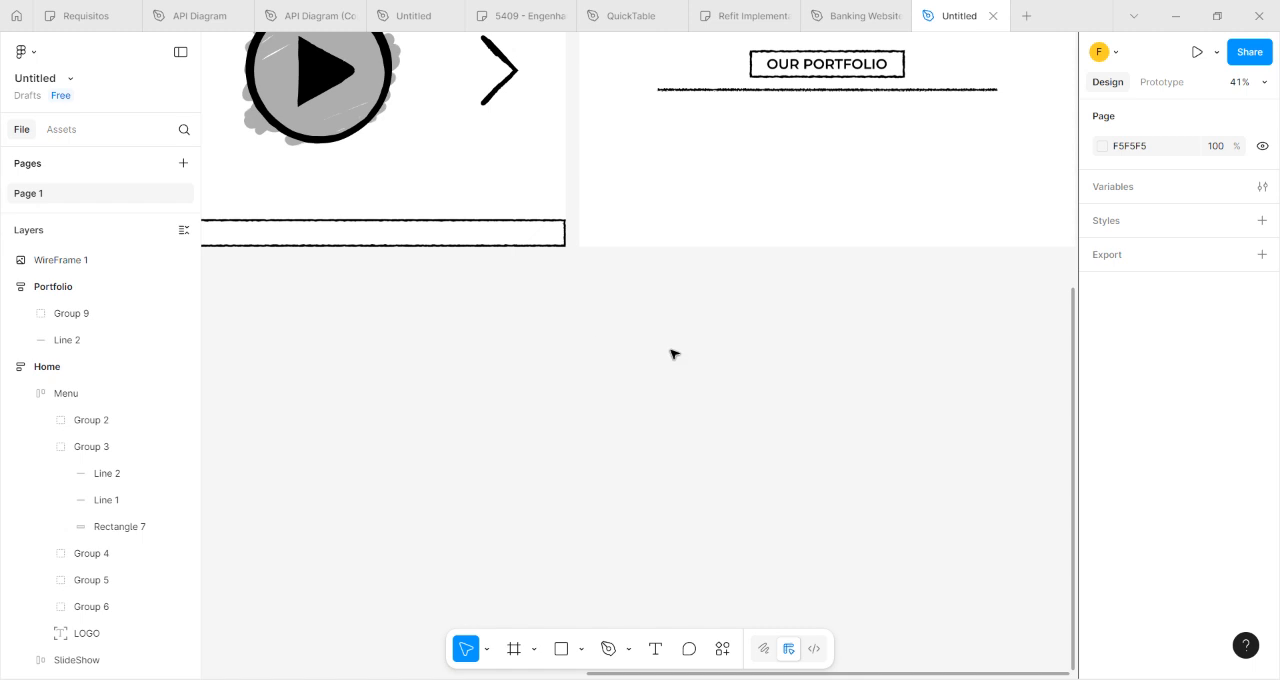
scroll(673, 352, right, 3)
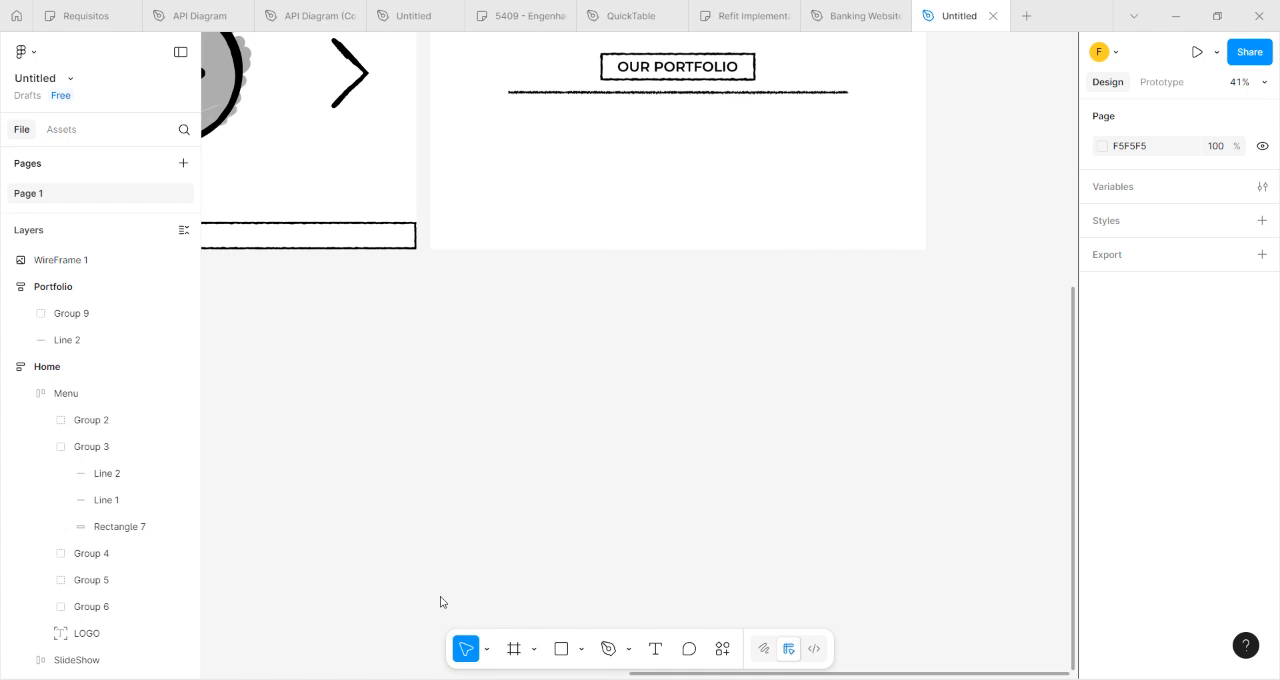
click(561, 648)
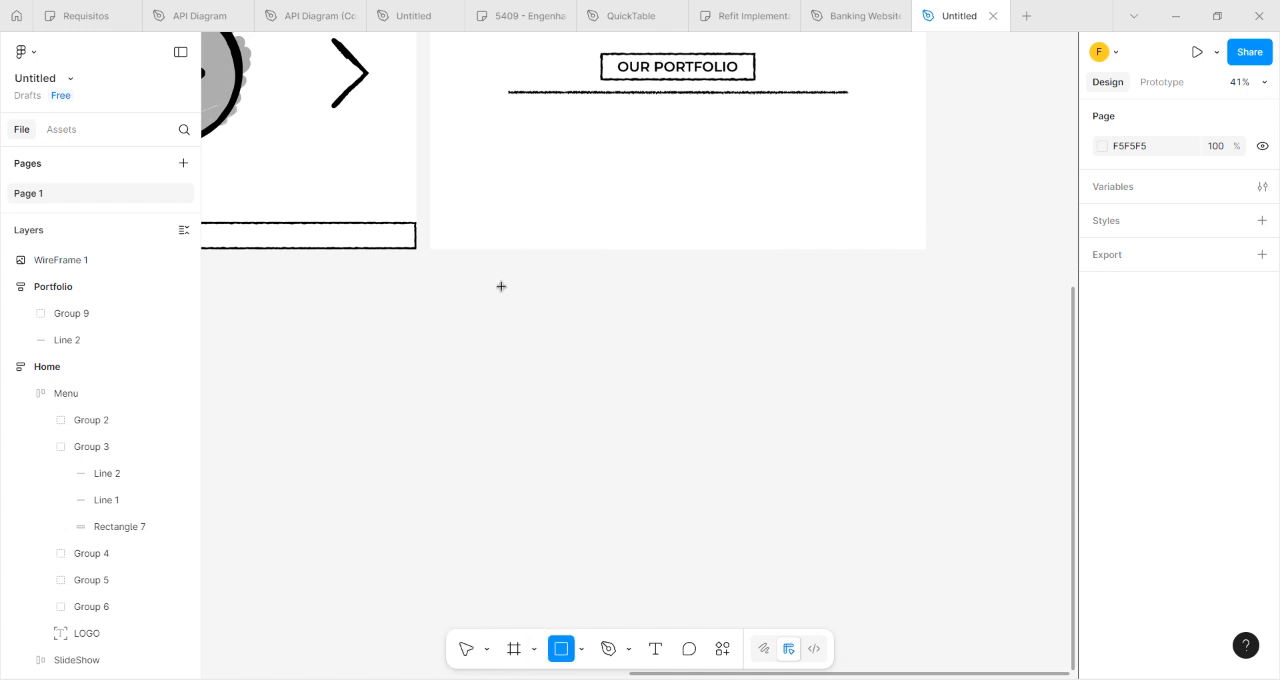
mouse_move(497, 304)
mouse_down()
mouse_move(583, 360)
mouse_move(606, 351)
mouse_move(608, 366)
mouse_up()
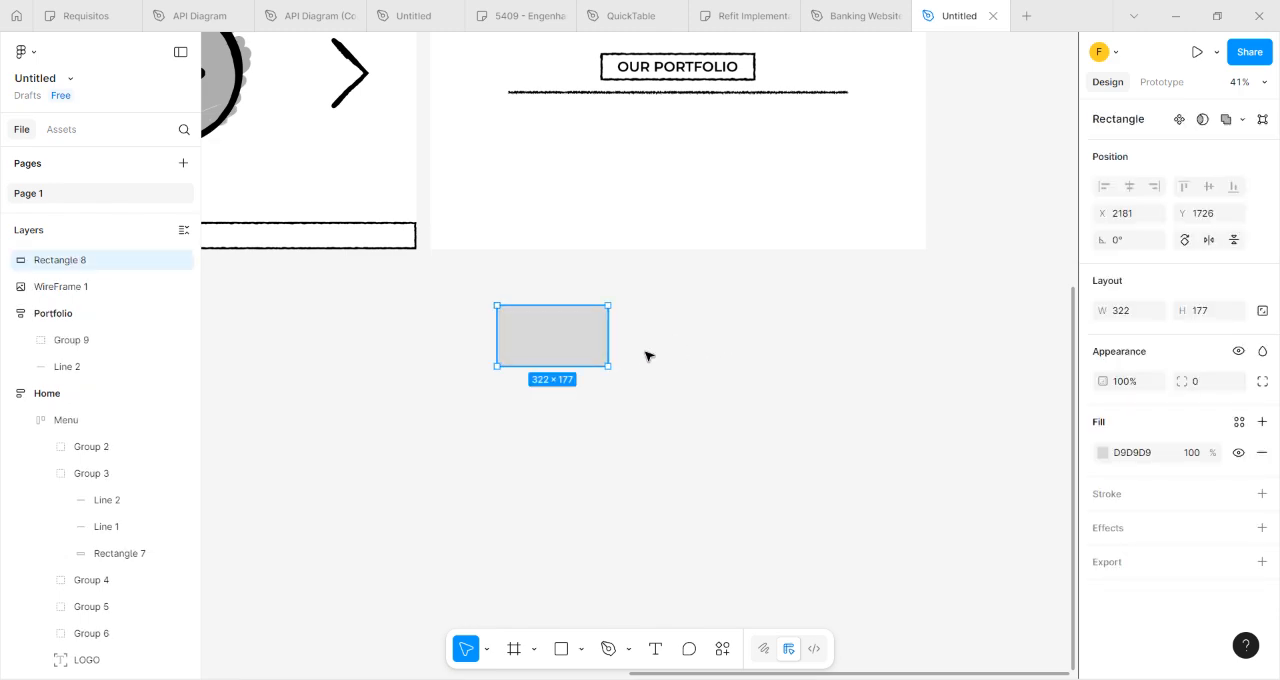
Move the new rectangle to the empty canvas just above the OUR PORTFOLIO wireframe of the reference image.
drag(351, 353, 889, 534)
drag(1057, 513, 331, 70)
drag(312, 169, 432, 368)
drag(536, 130, 397, 300)
scroll(400, 300, up, 5)
click(349, 249)
drag(490, 234, 466, 214)
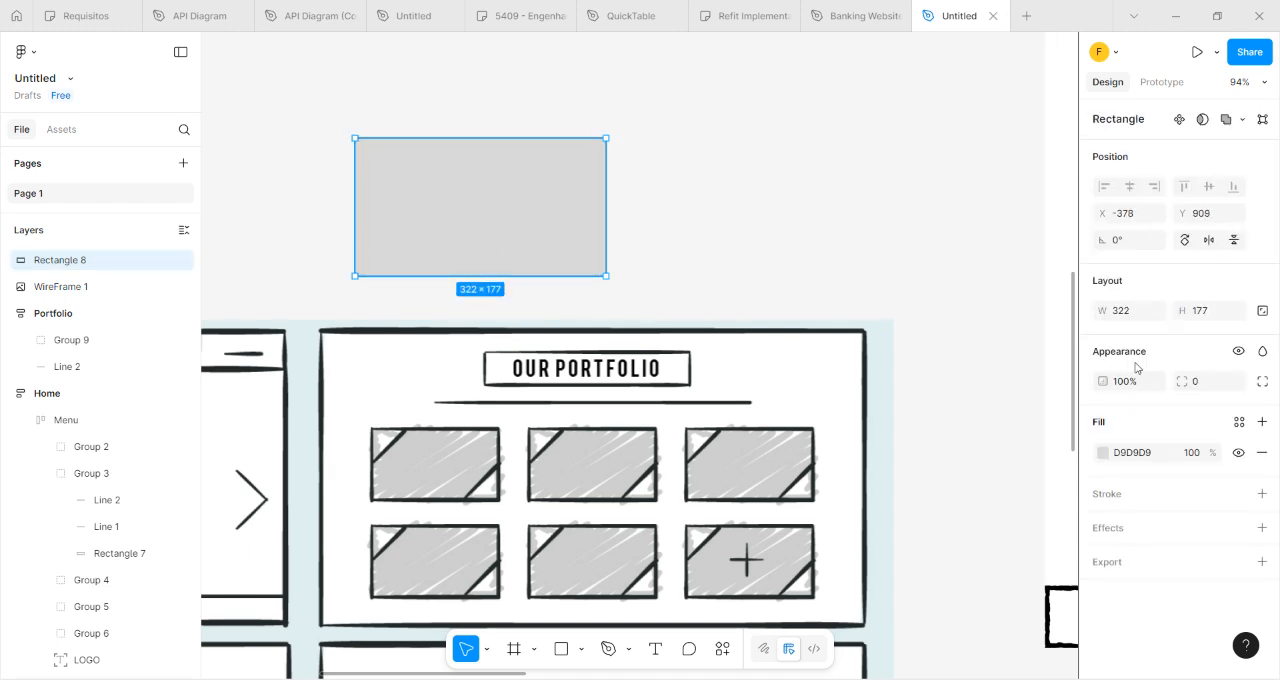
Set the rectangle's width to 300 and its height to 200.
click(1138, 312)
text(300)
key(Tab)
key(Return)
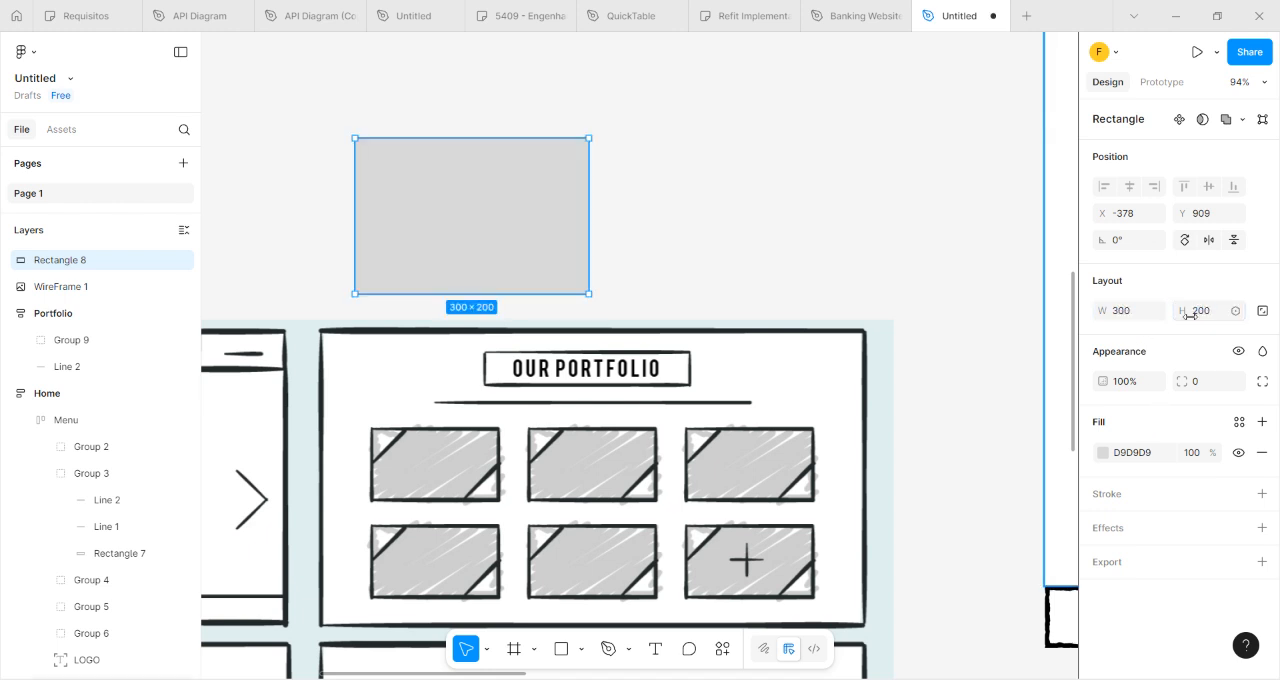
Try a height of 250 for the rectangle, and undo it.
click(1212, 313)
key(Return)
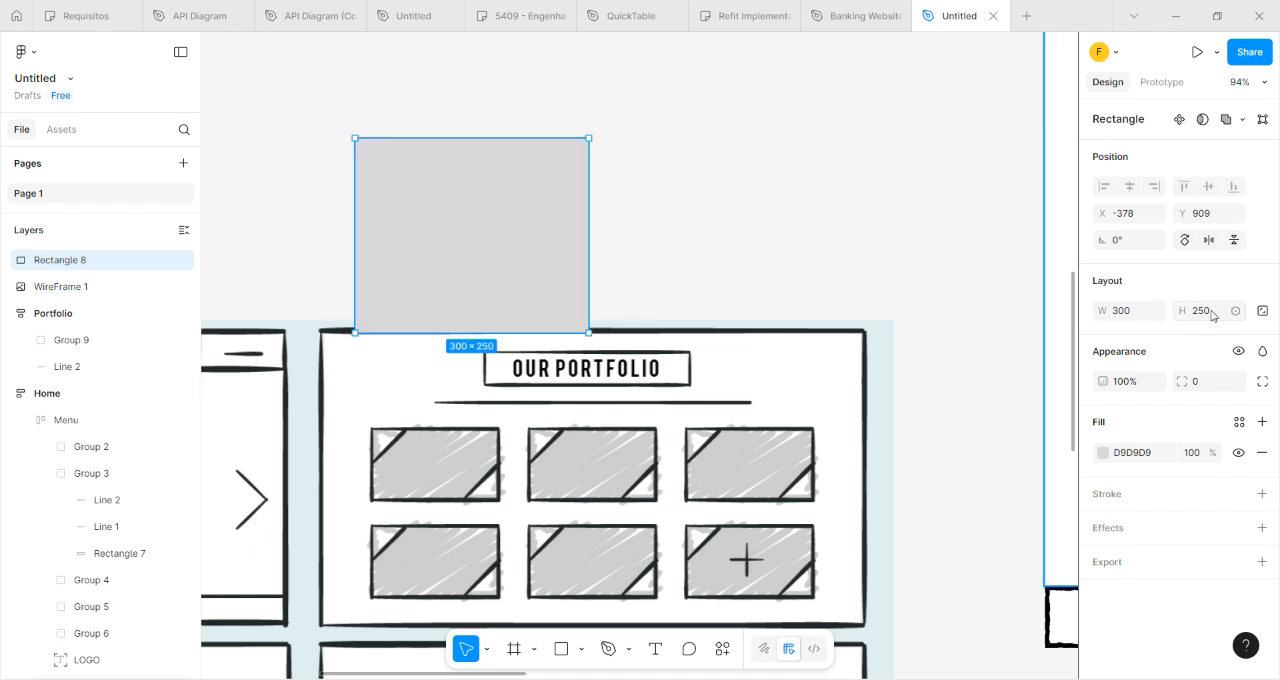
key(ctrl+z)
Set the rectangle's width to 400 and move it slightly up, clear of the reference image.
click(1212, 313)
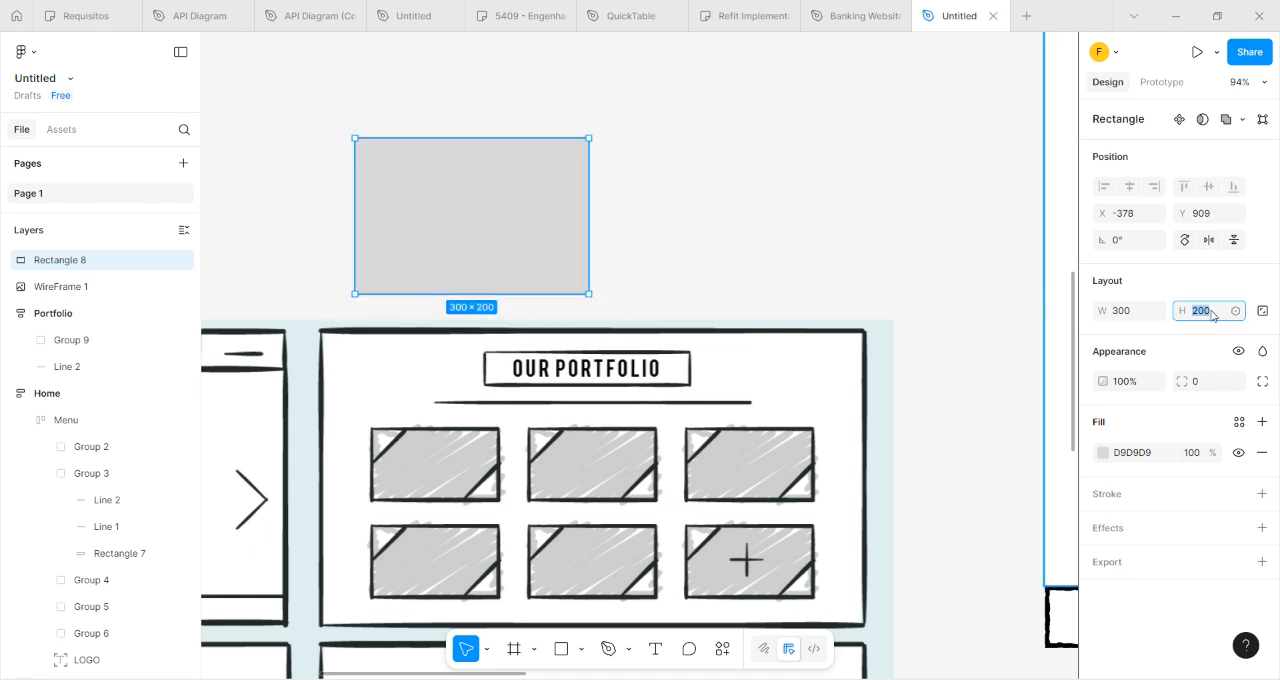
click(1136, 317)
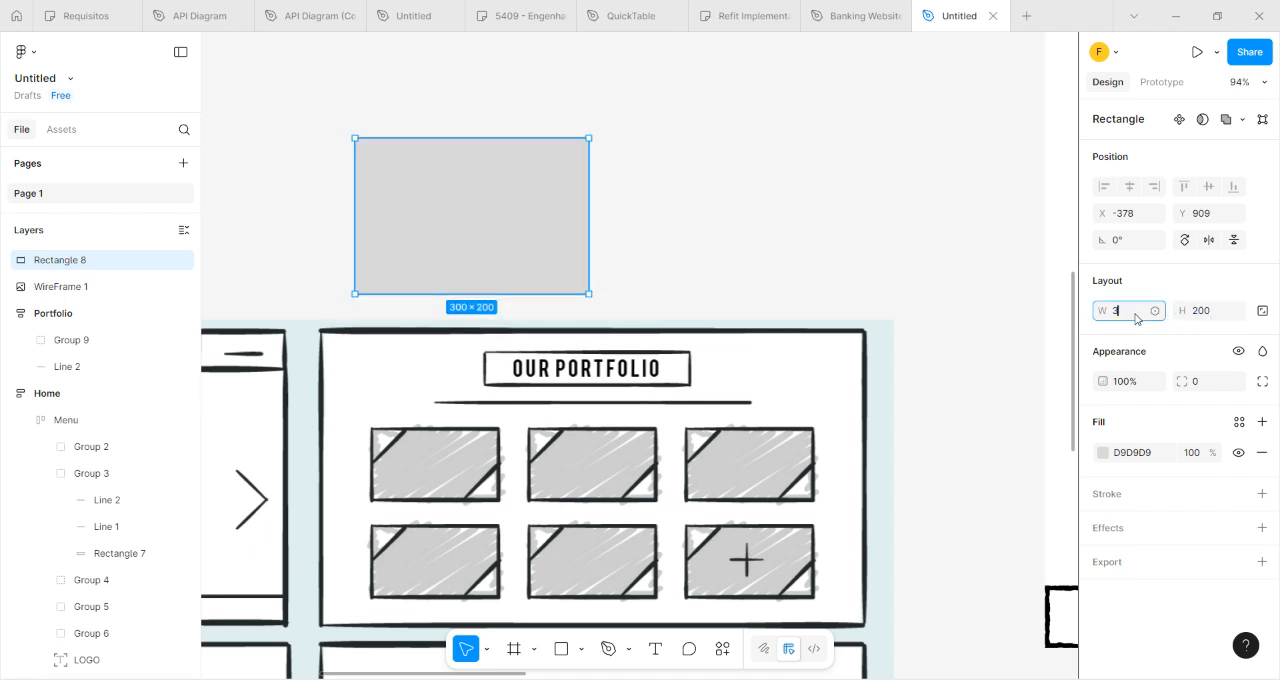
key(Return)
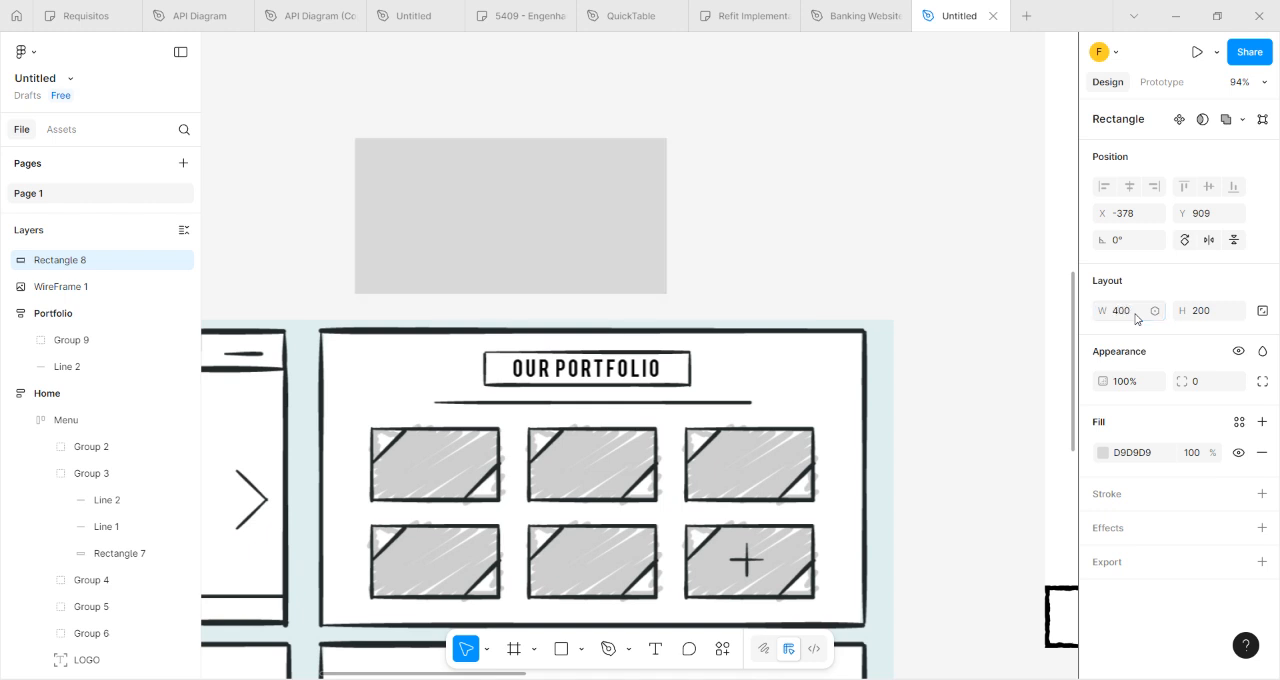
click(754, 209)
click(651, 206)
drag(551, 245, 529, 207)
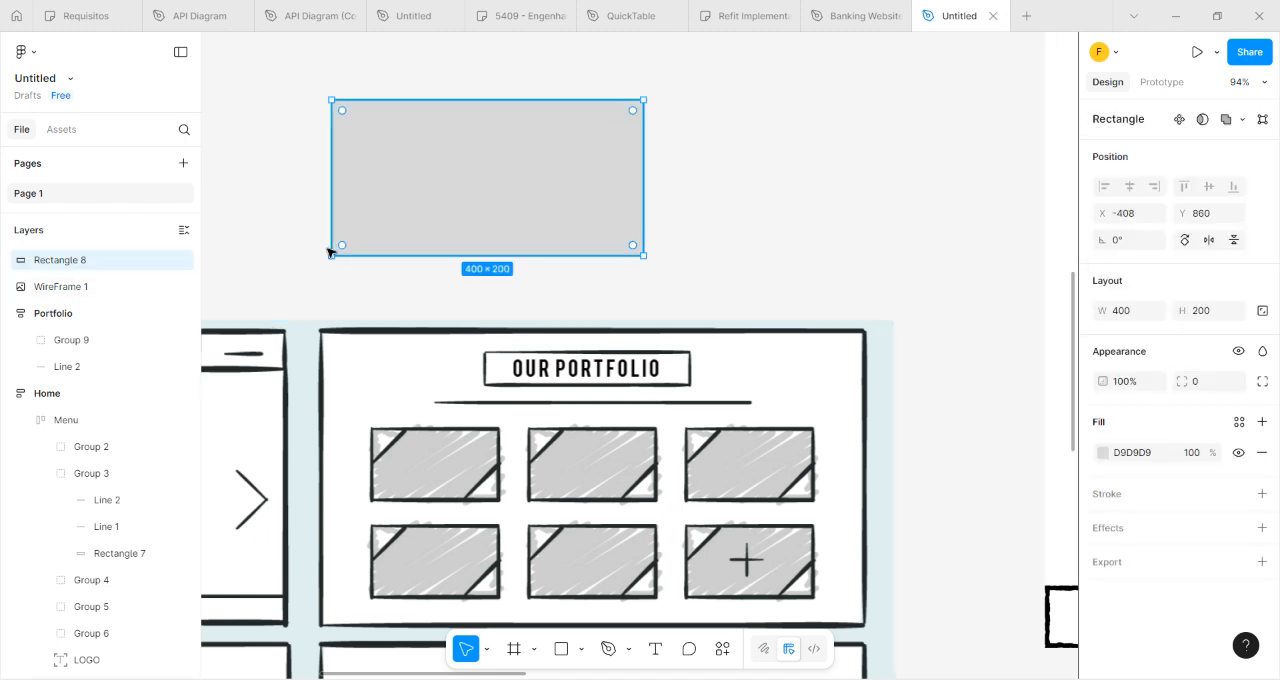
Remove the rectangle's gray fill and add a black 000000 stroke.
click(1262, 453)
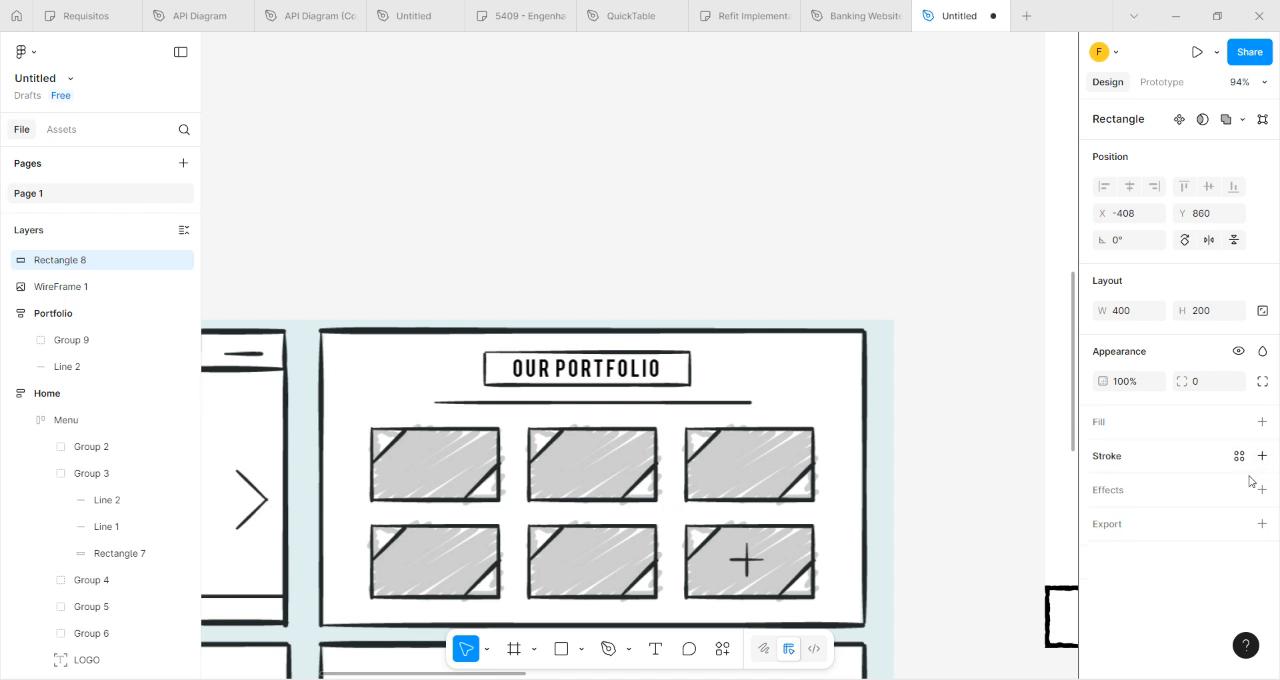
click(1262, 455)
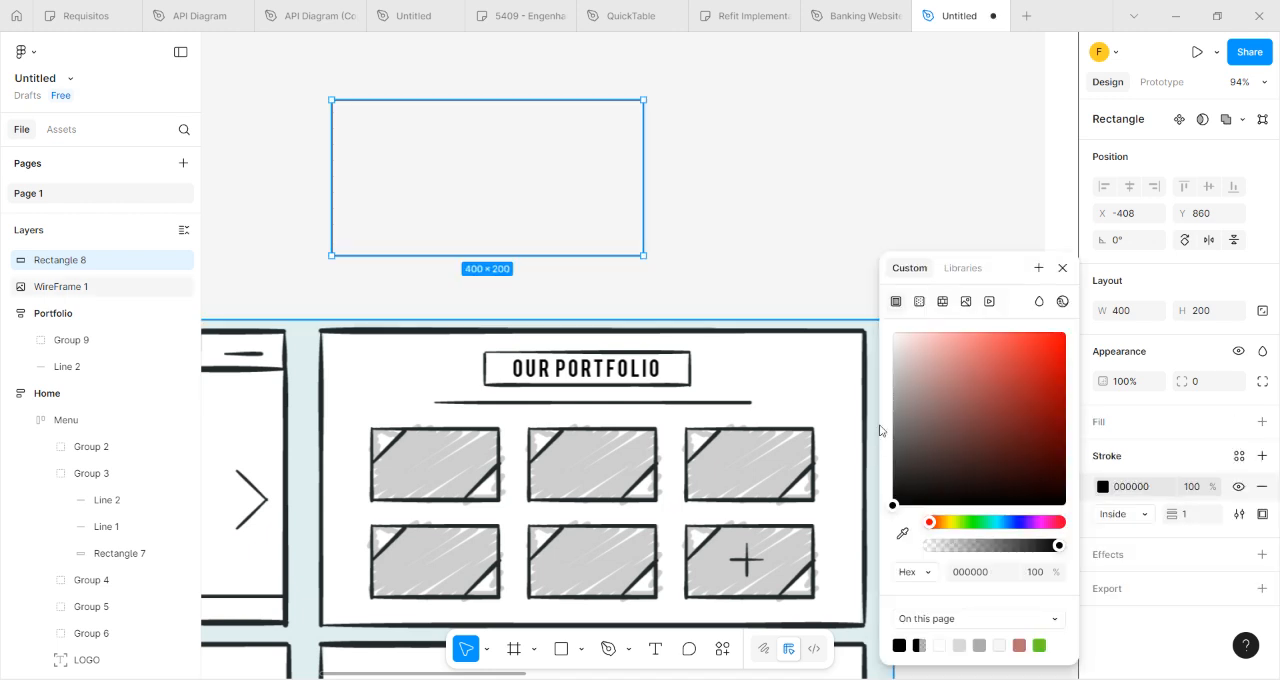
Compare the brush styles for the rectangle's stroke and apply the Blockbuster brush.
click(1240, 516)
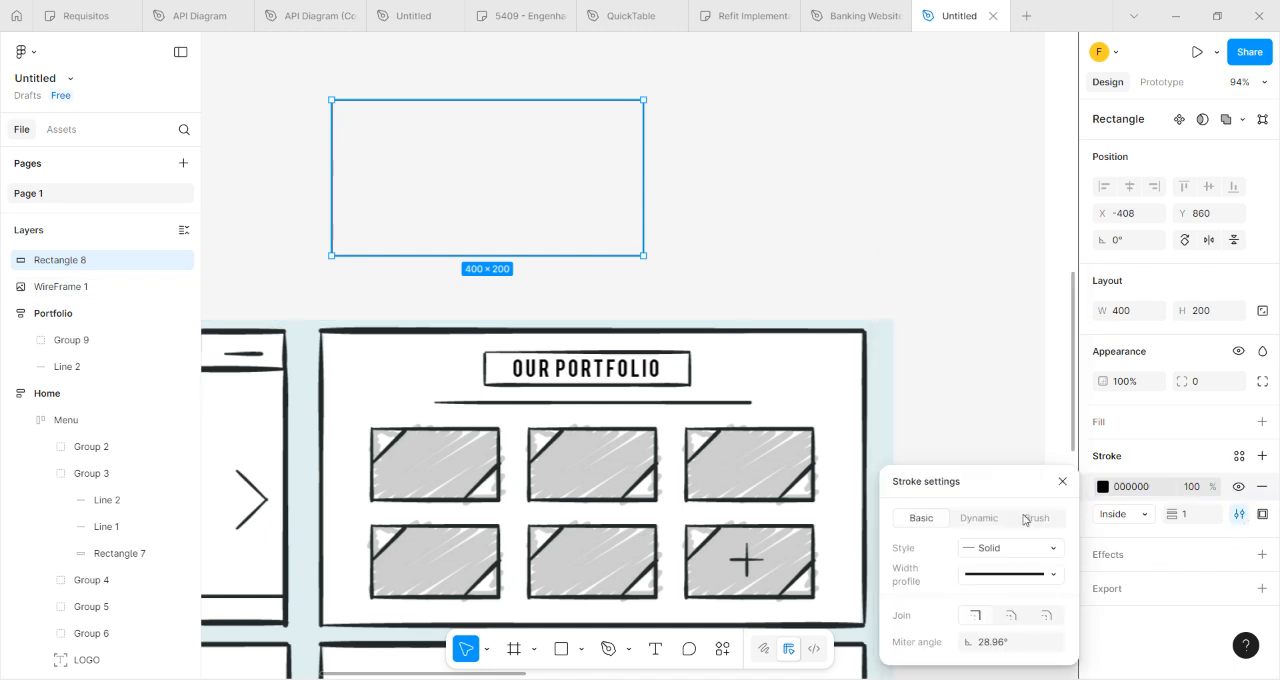
click(1036, 517)
click(1048, 549)
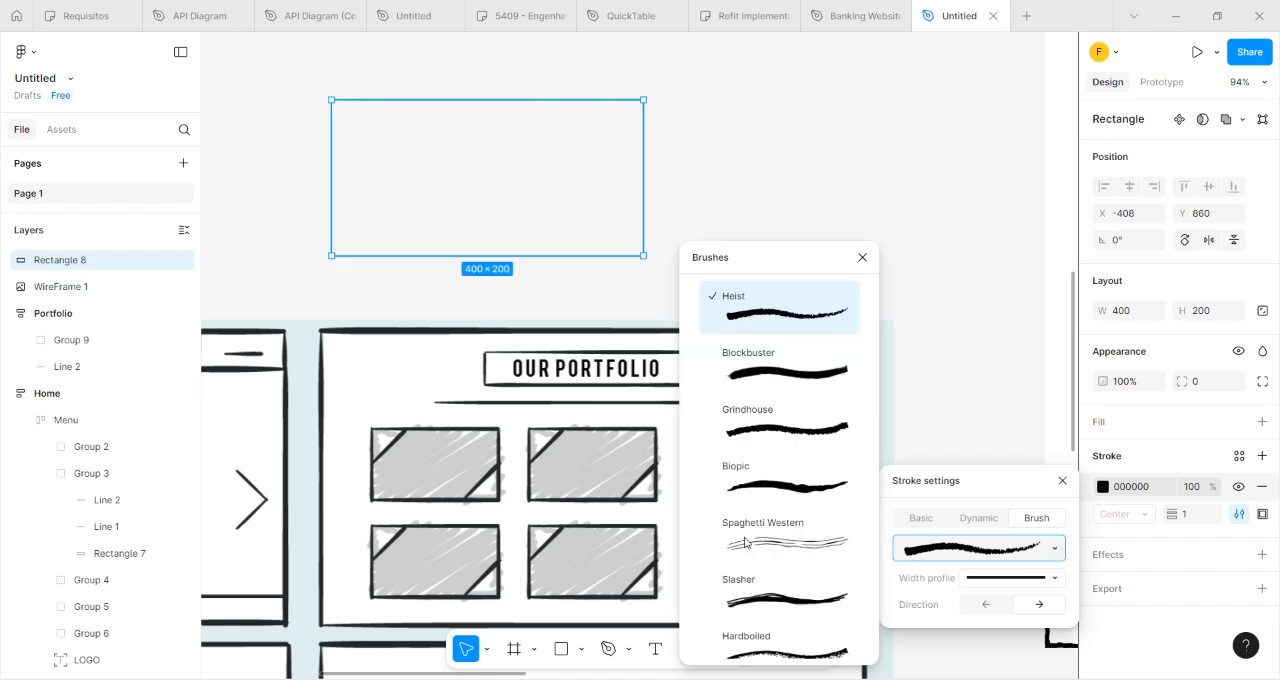
scroll(797, 547, down, 5)
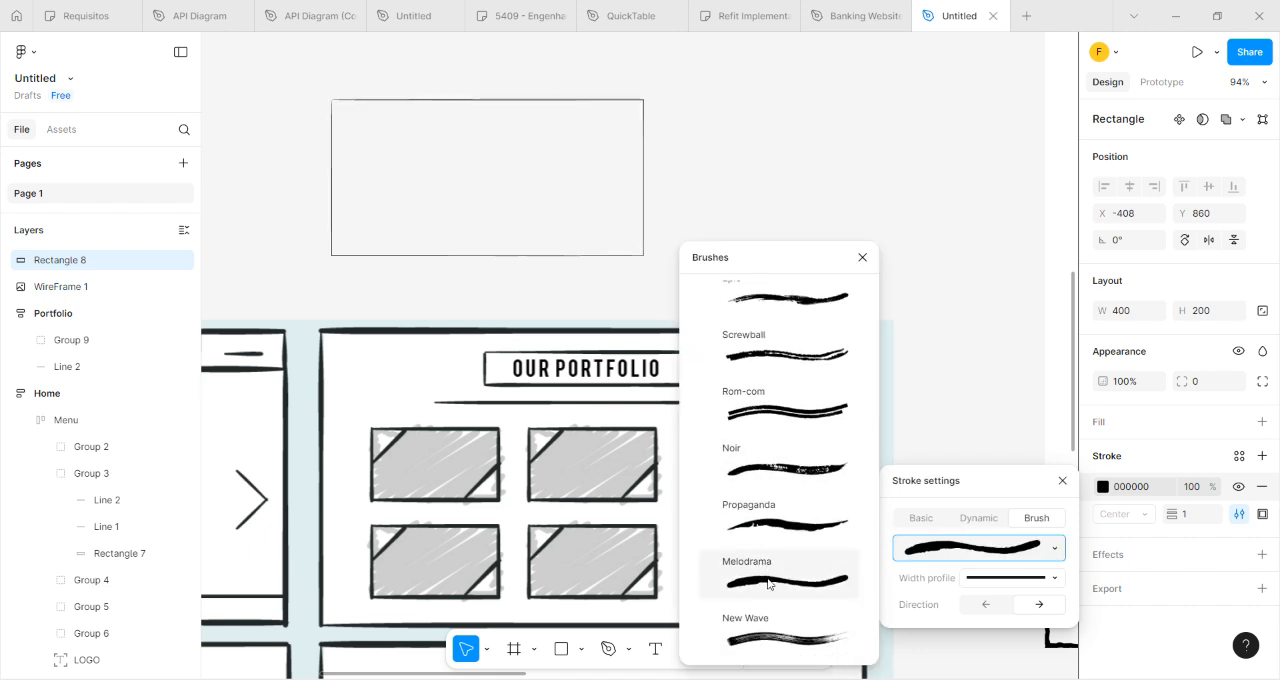
scroll(767, 583, up, 5)
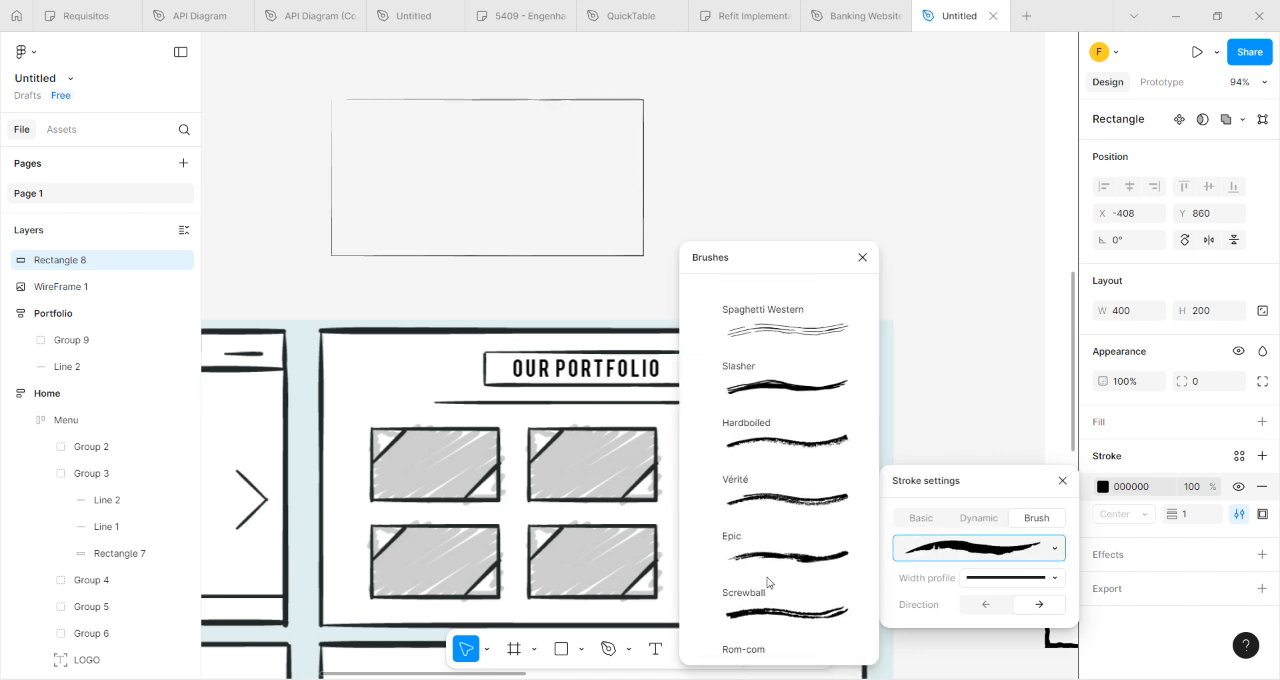
scroll(767, 583, down, 1)
scroll(769, 588, down, 4)
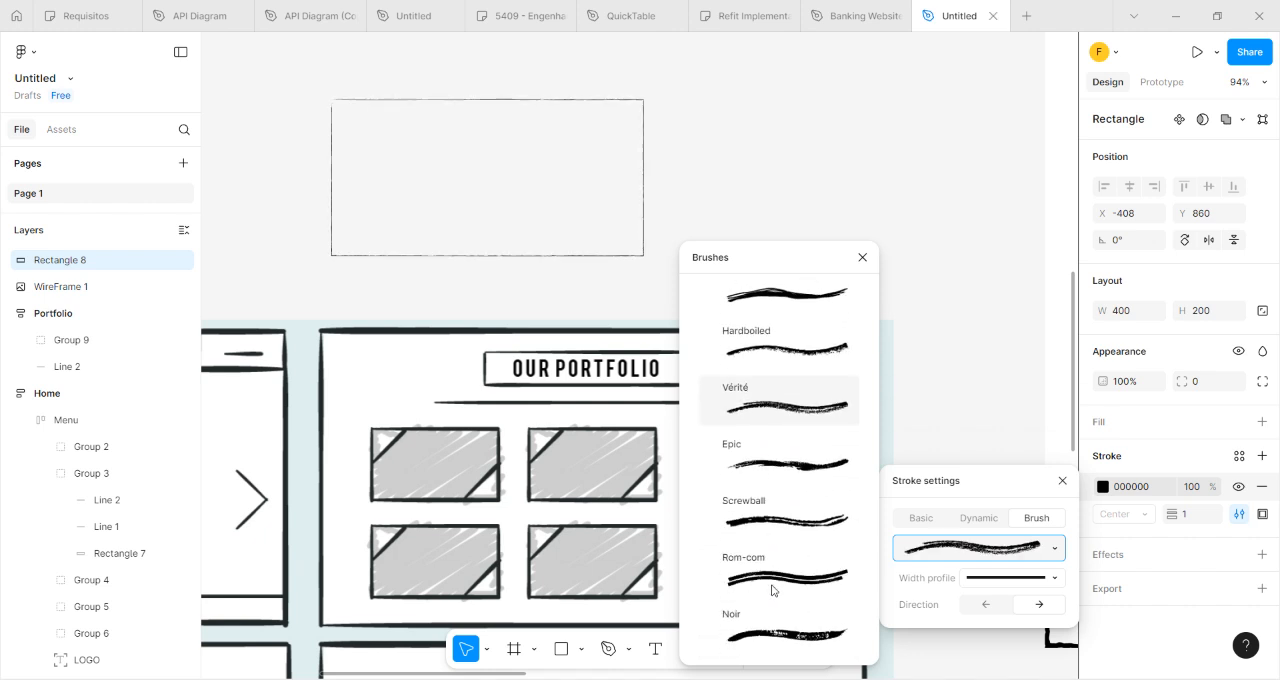
scroll(771, 590, down, 2)
scroll(766, 583, up, 10)
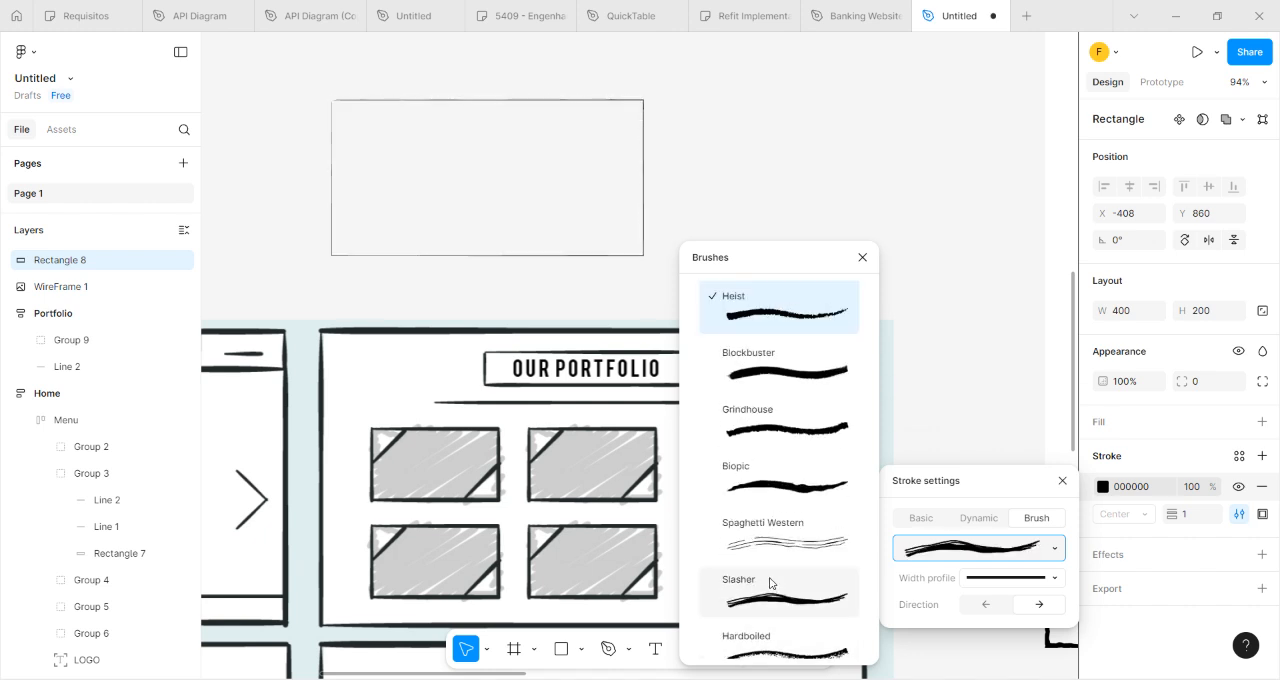
click(747, 370)
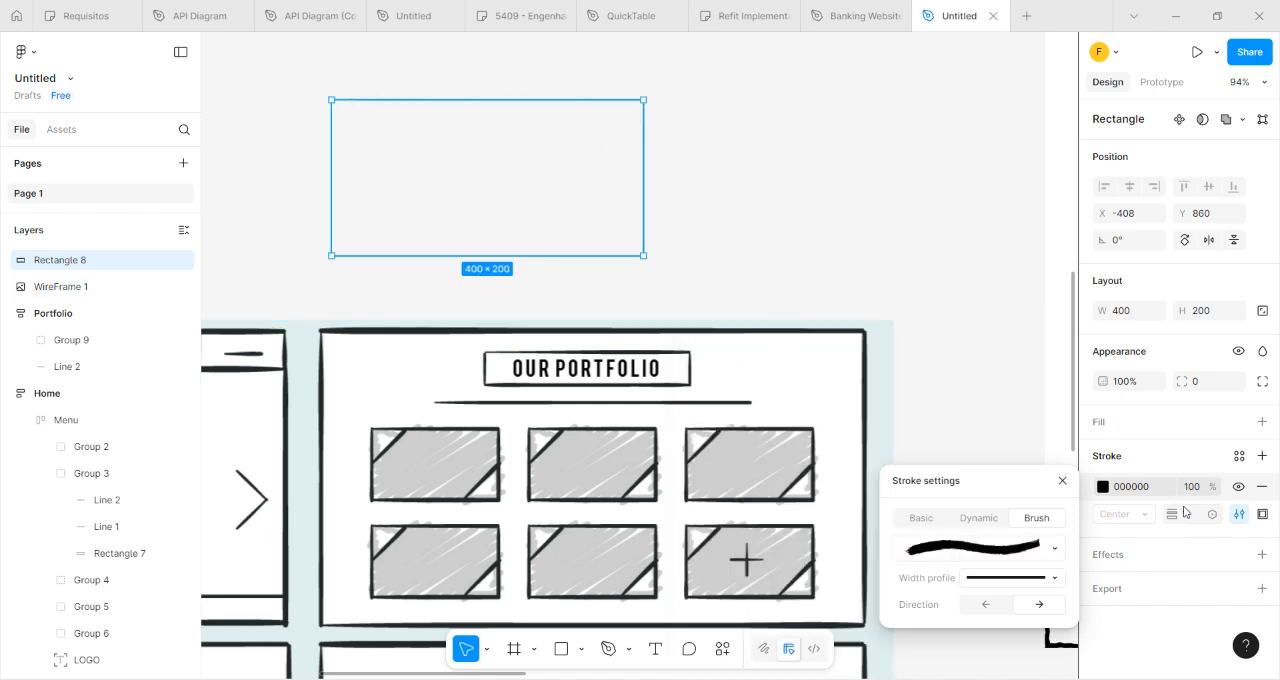
Set the rectangle's stroke weight to 12.
drag(1181, 517, 1193, 524)
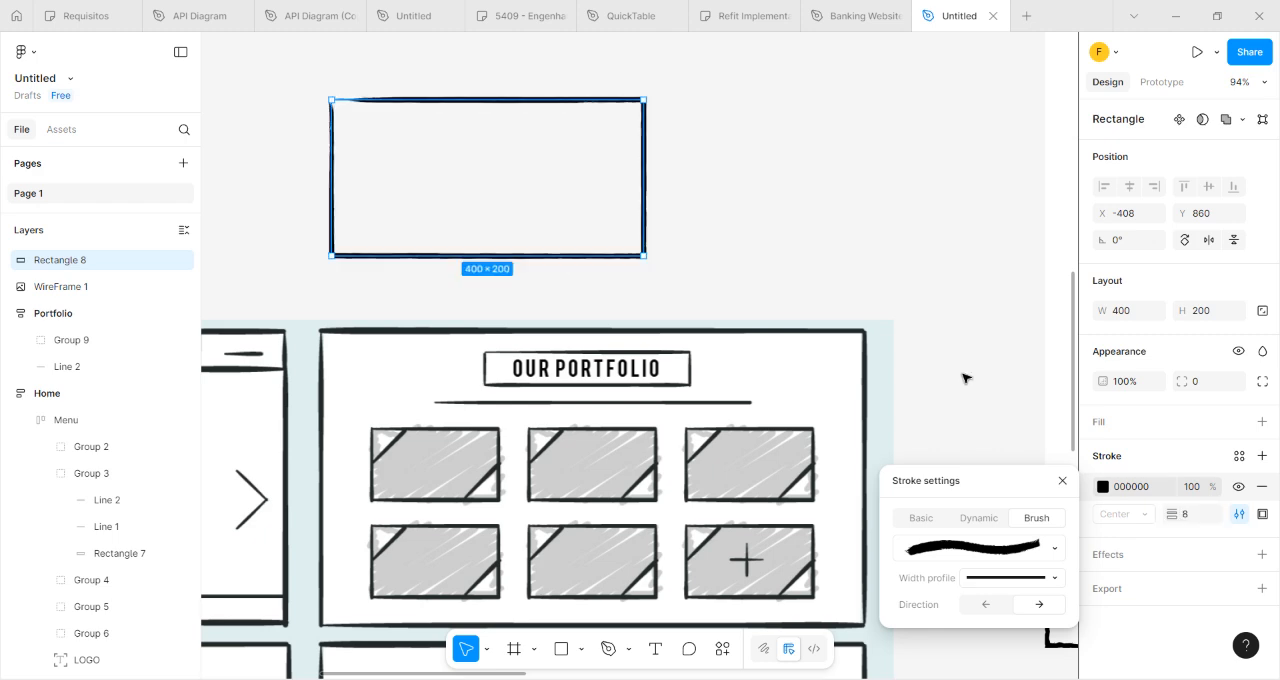
scroll(700, 137, down, 5)
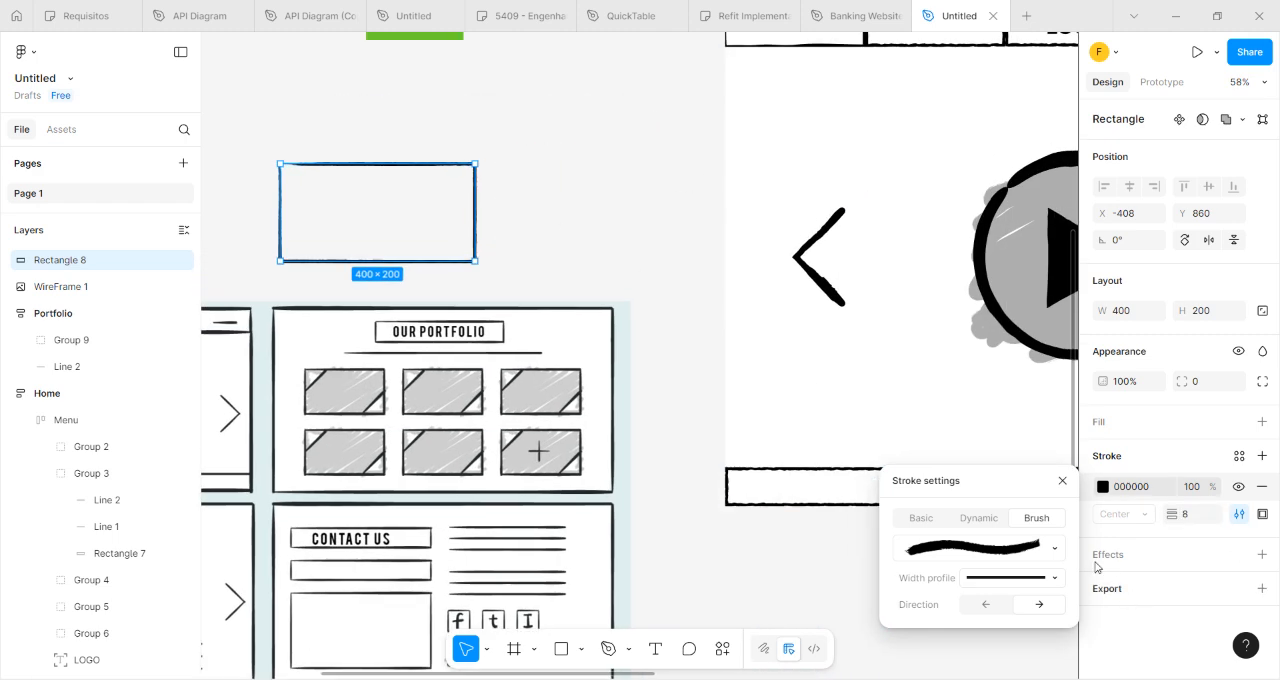
click(1185, 514)
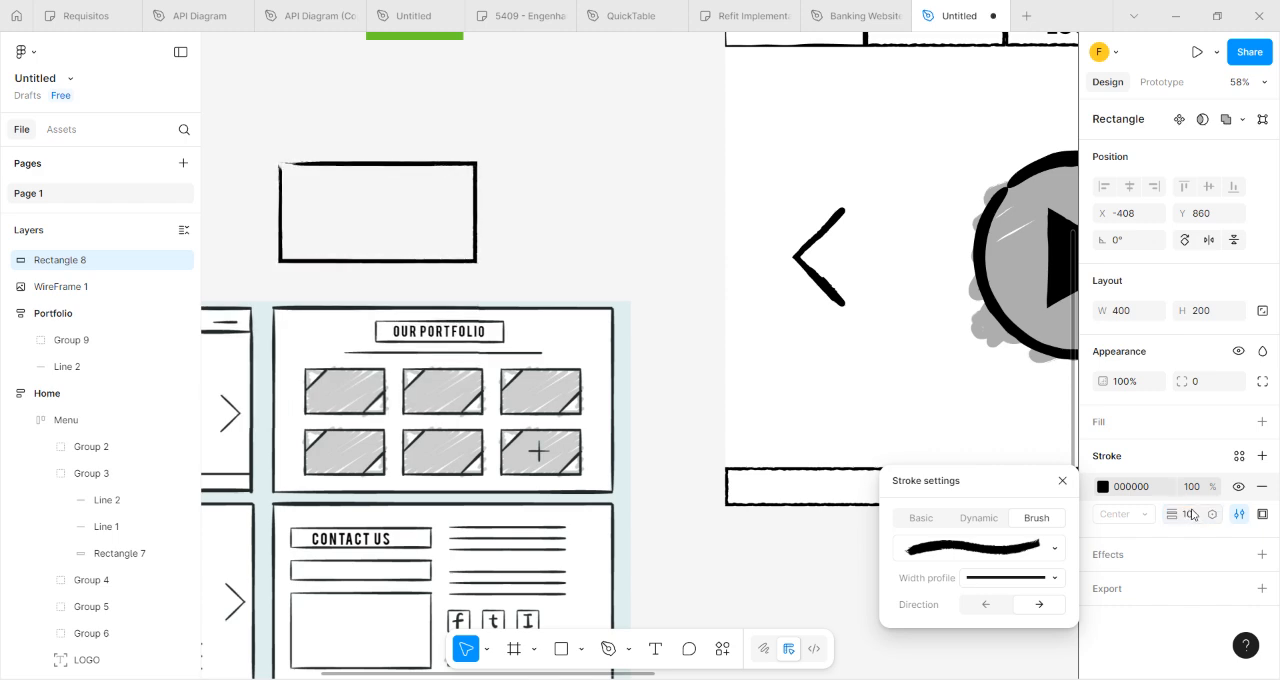
text(12)
key(Return)
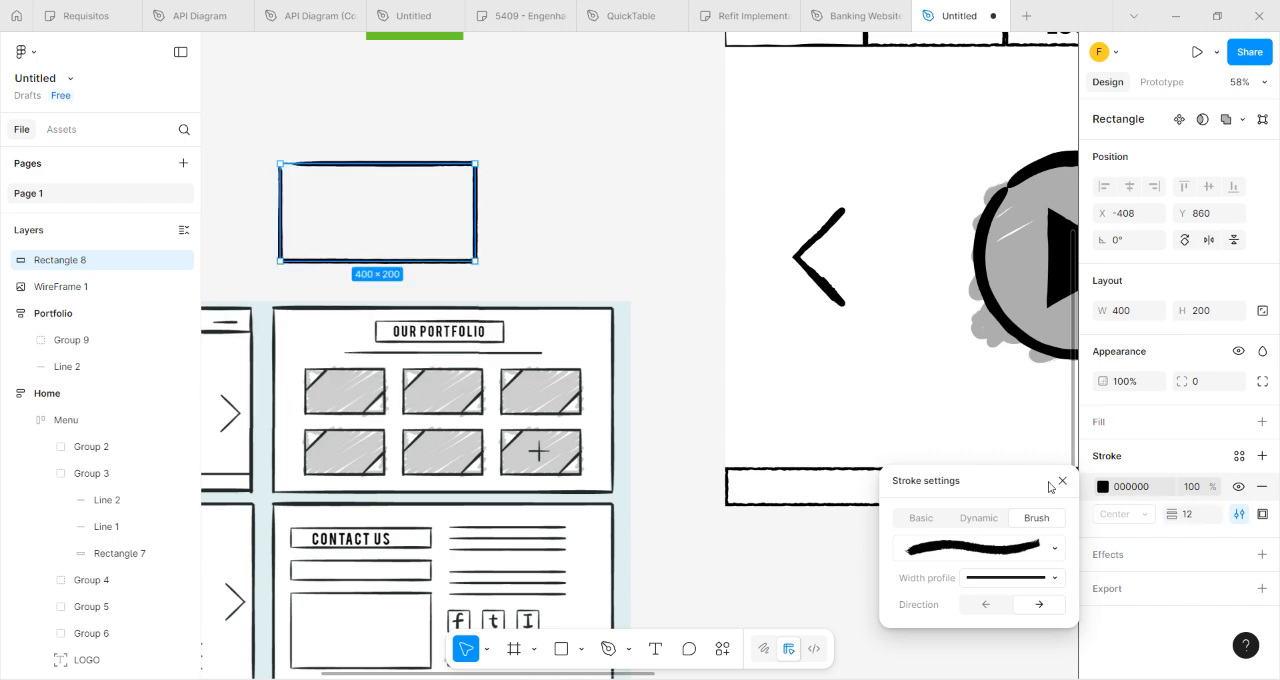
click(520, 194)
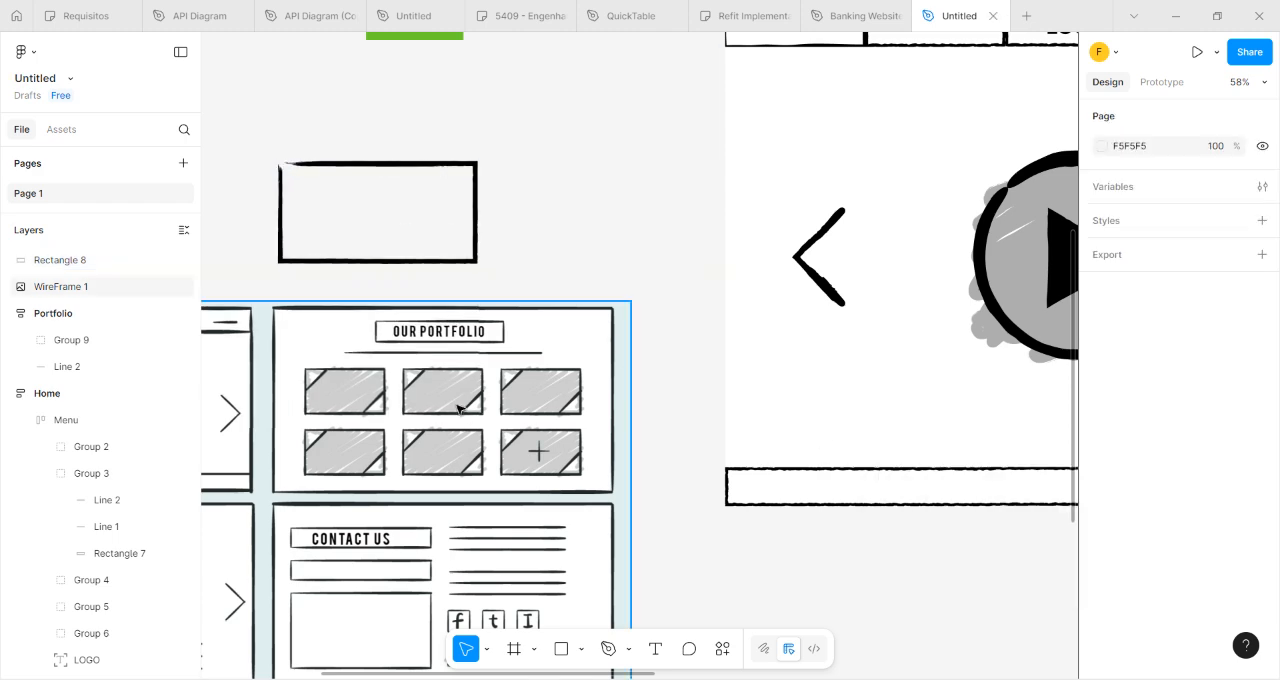
Draw a diagonal line about 117 long across the rectangle's upper-left corner, from its top edge to its left edge.
scroll(320, 207, up, 2)
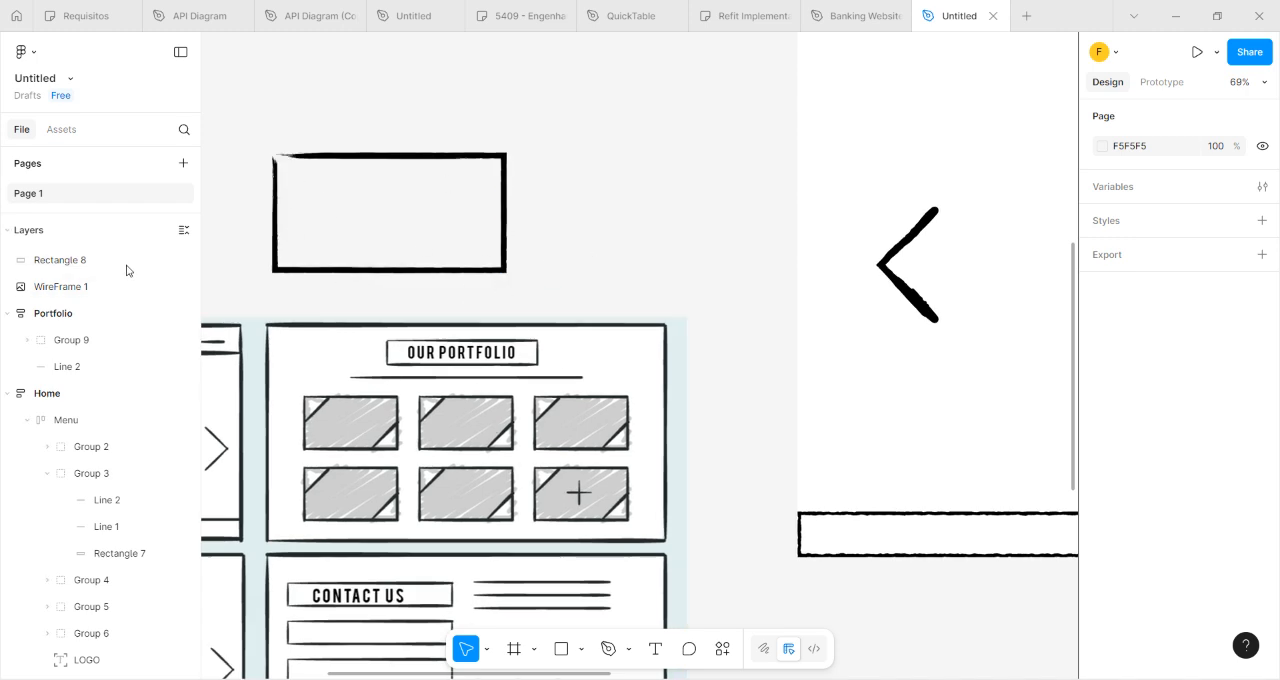
click(627, 649)
click(581, 649)
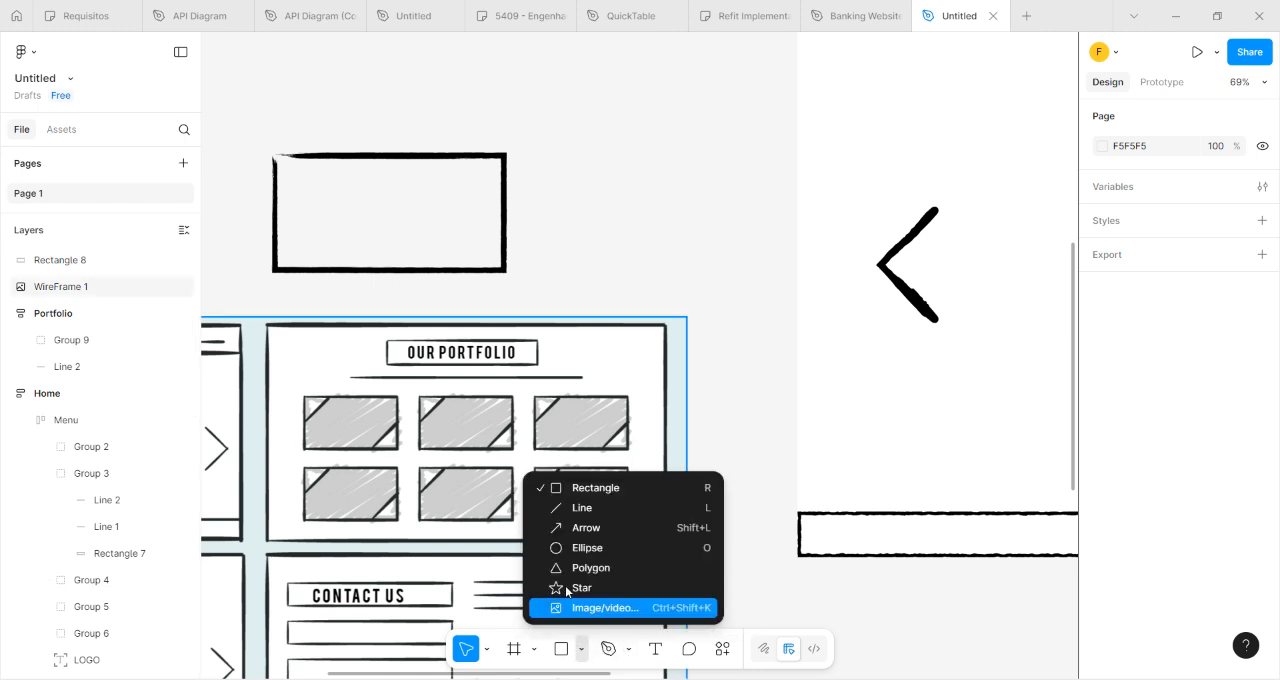
click(578, 508)
drag(322, 154, 277, 201)
click(540, 195)
Apply the Blockbuster brush to the diagonal corner line's stroke.
scroll(314, 191, up, 5)
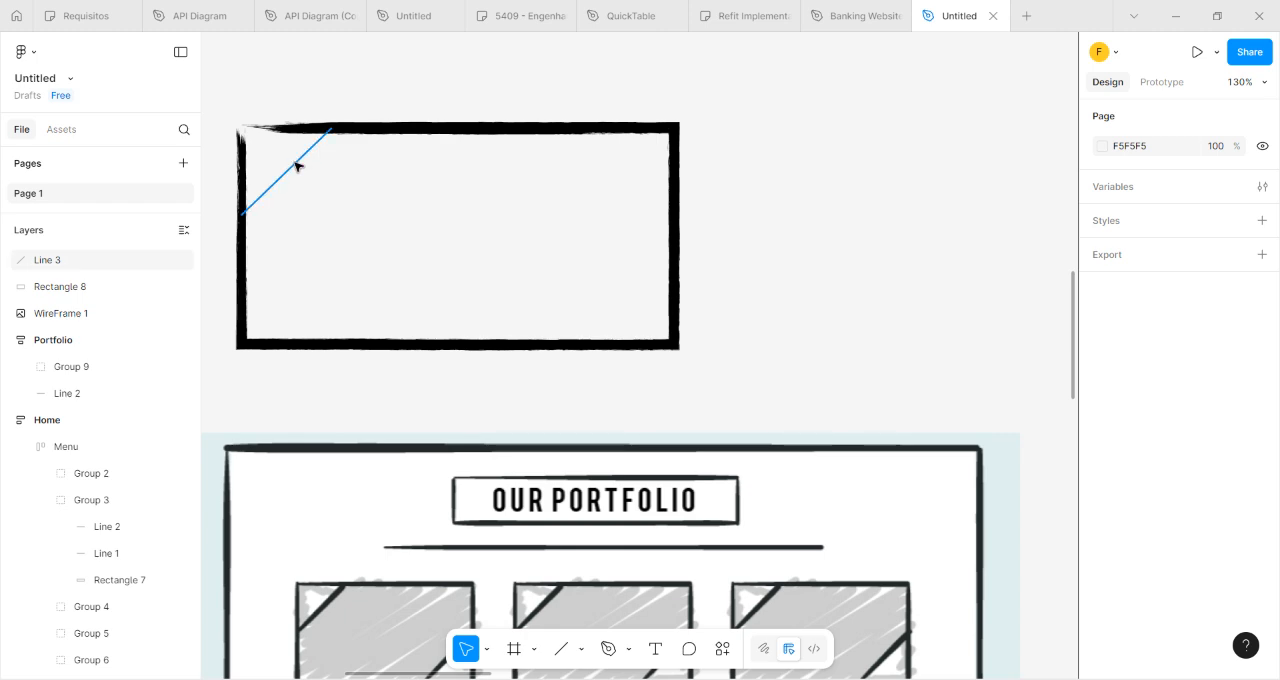
scroll(272, 185, up, 1)
scroll(270, 186, up, 5)
scroll(270, 184, down, 2)
click(272, 191)
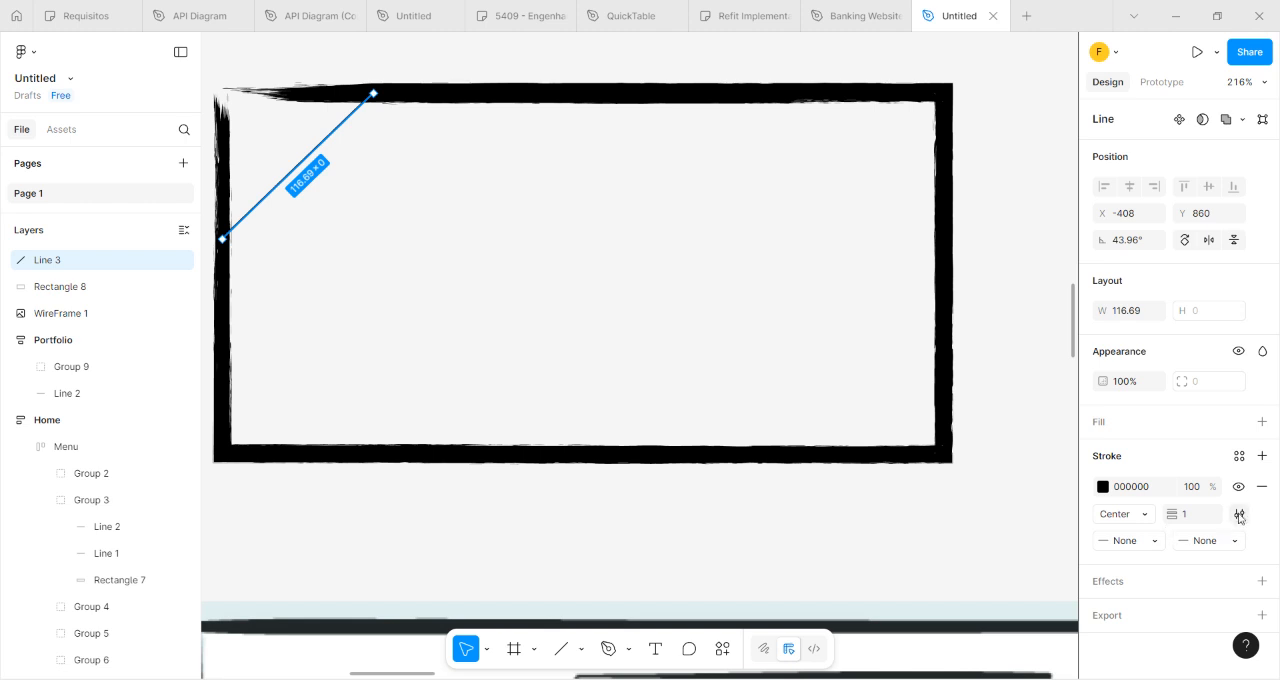
click(1239, 514)
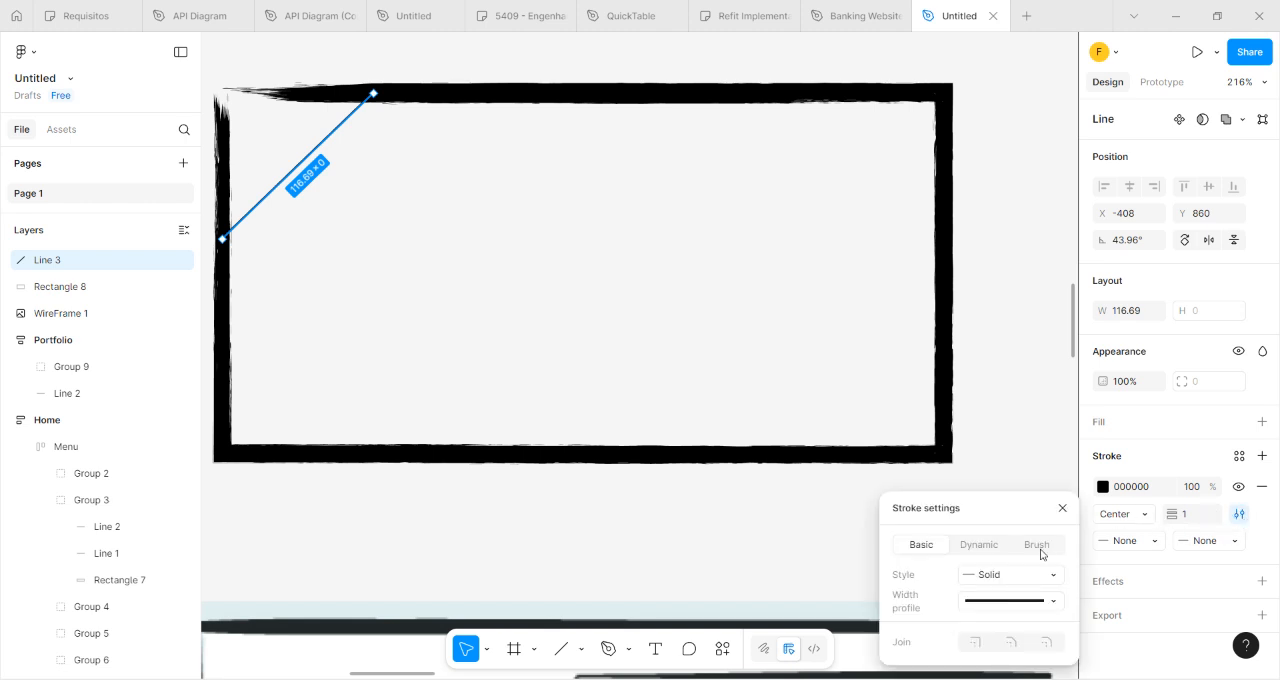
click(1043, 546)
click(1046, 587)
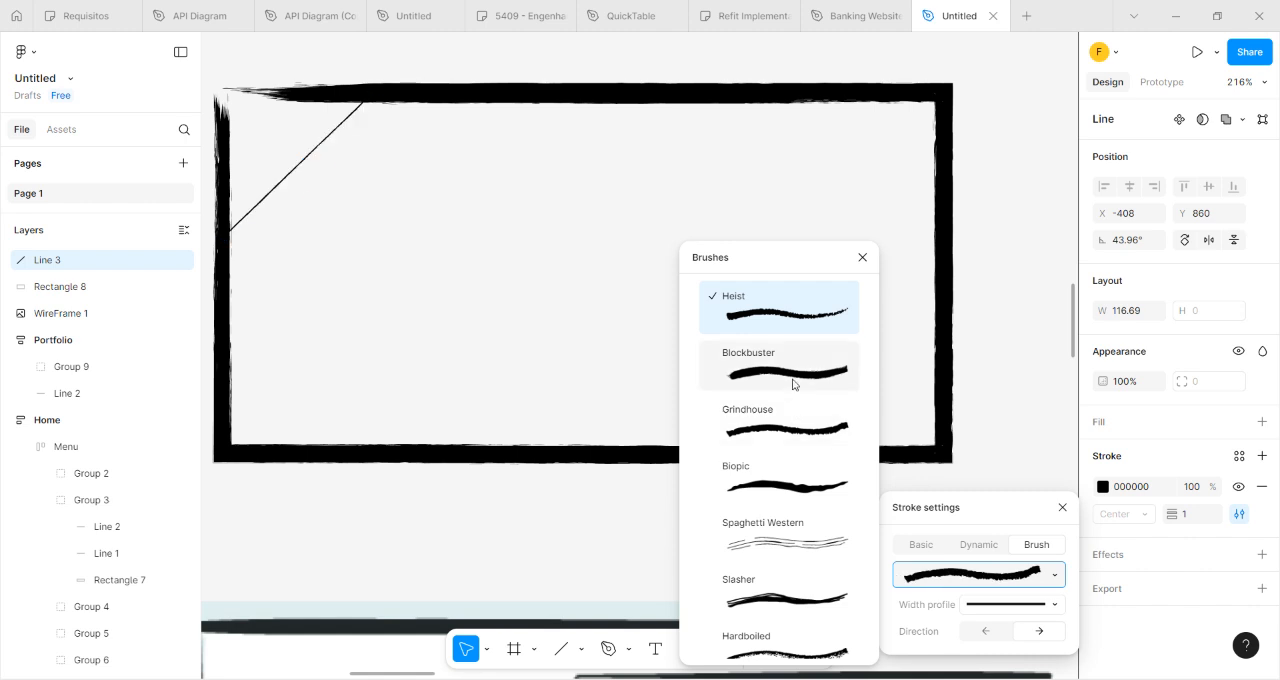
click(812, 407)
Set the diagonal corner line's stroke weight to 12.
click(1163, 516)
text(9)
key(Return)
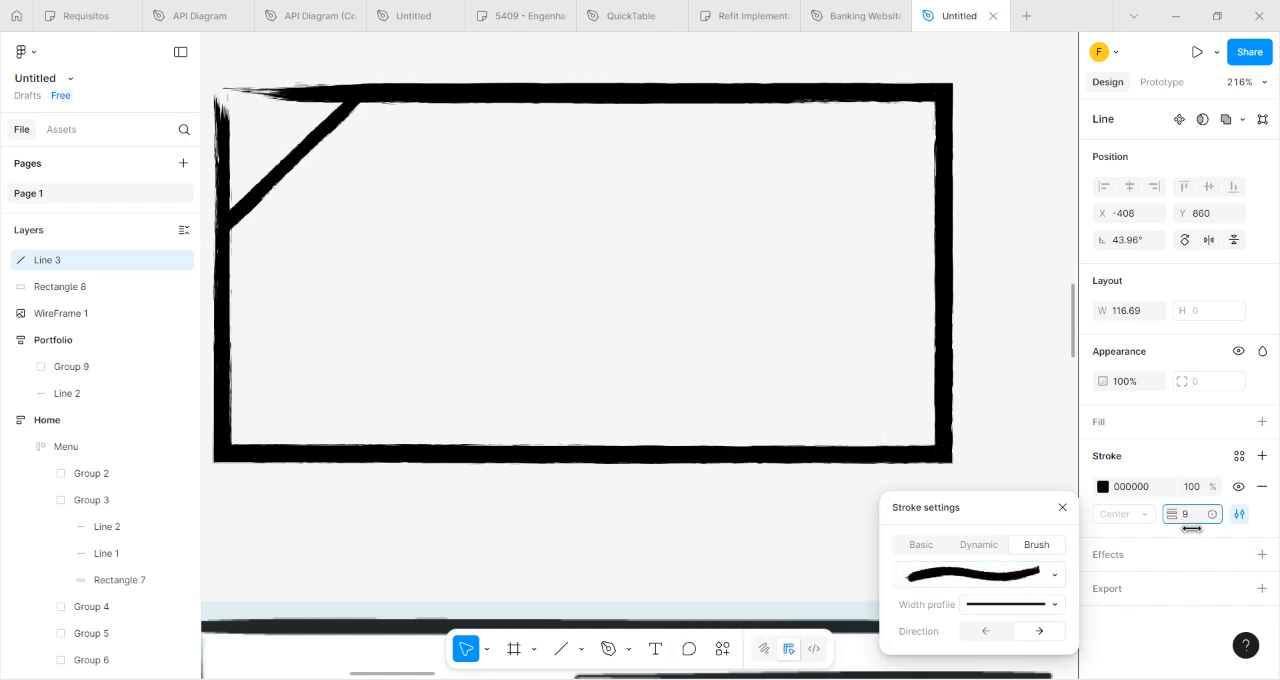
click(1193, 527)
click(1195, 519)
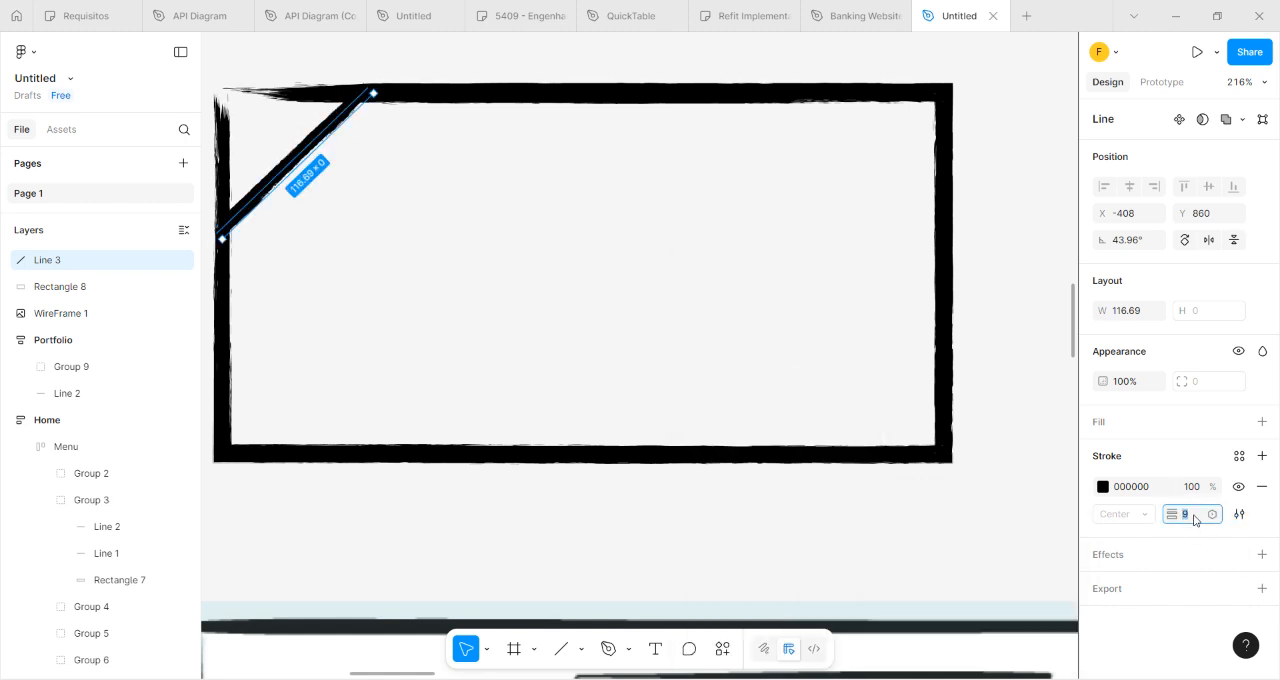
text(12)
key(Return)
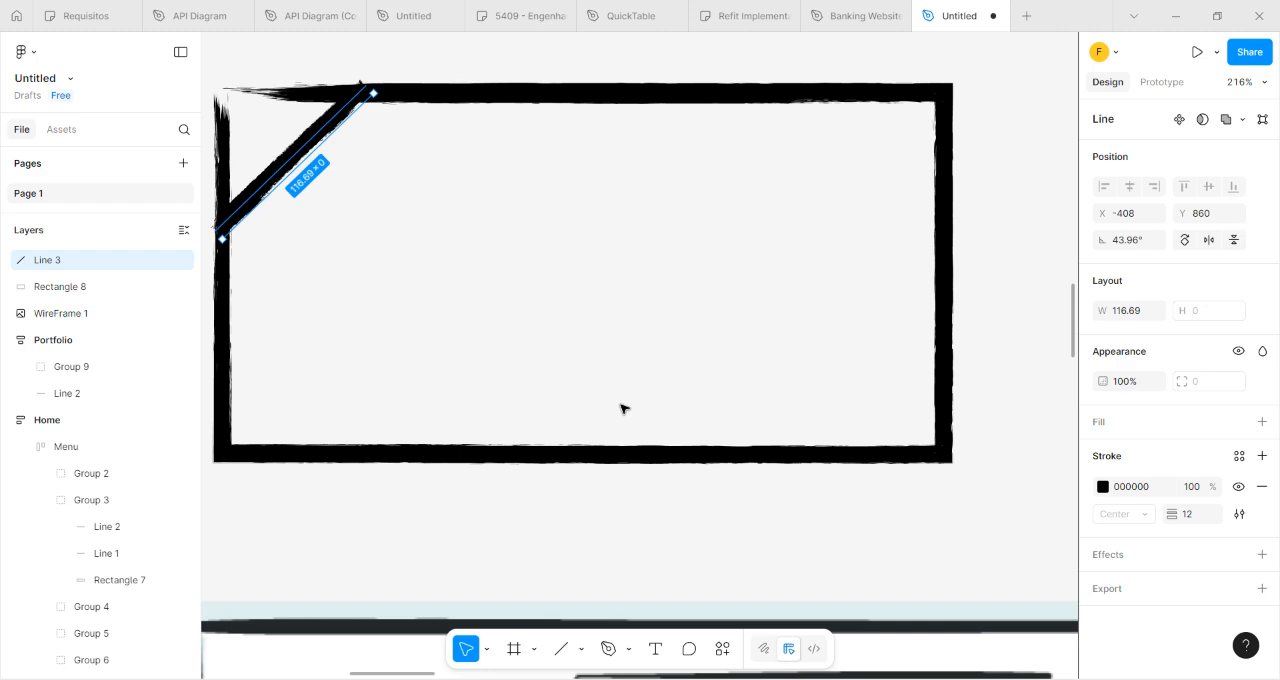
Duplicate the diagonal line and place the copy across the rectangle's lower-right corner.
scroll(626, 417, down, 6)
scroll(614, 351, up, 5)
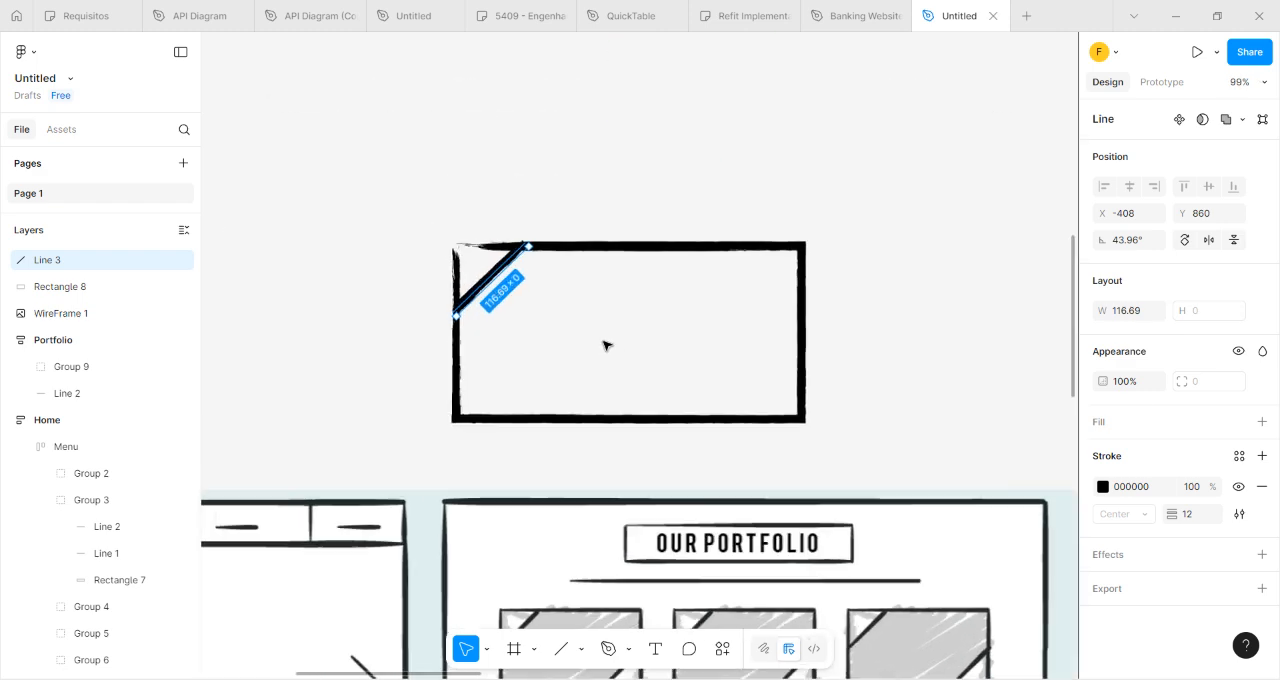
click(509, 134)
drag(458, 216, 877, 392)
key(ctrl+d)
scroll(617, 183, down, 4)
scroll(823, 363, right, 2)
scroll(823, 363, down, 1)
click(785, 240)
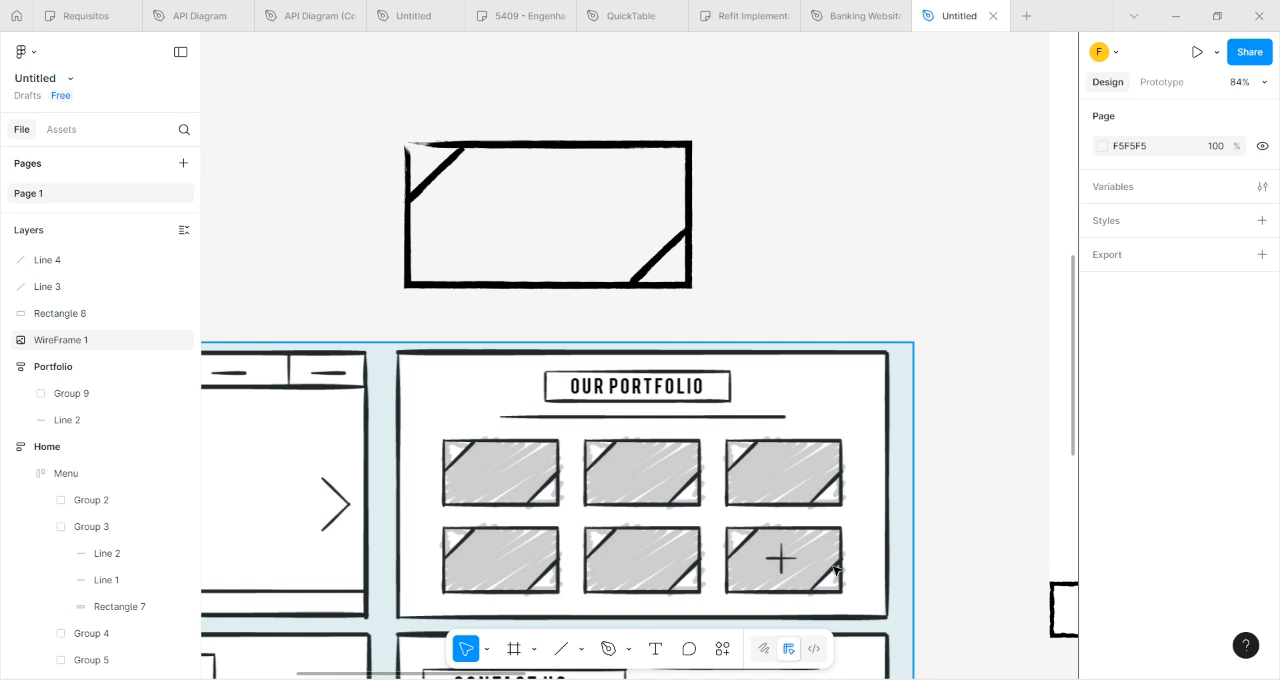
Switch to drawing mode and scribble dense diagonal black brush strokes of size 16 across the rectangle between its two corner lines.
click(764, 646)
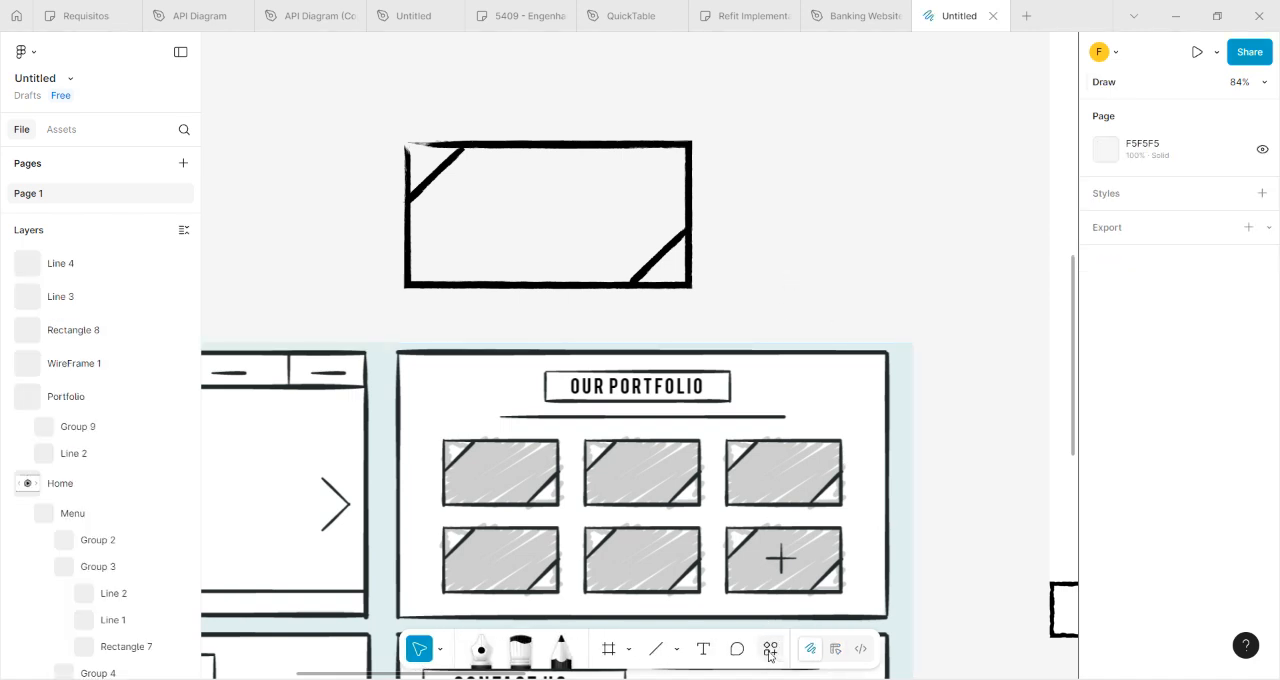
click(522, 652)
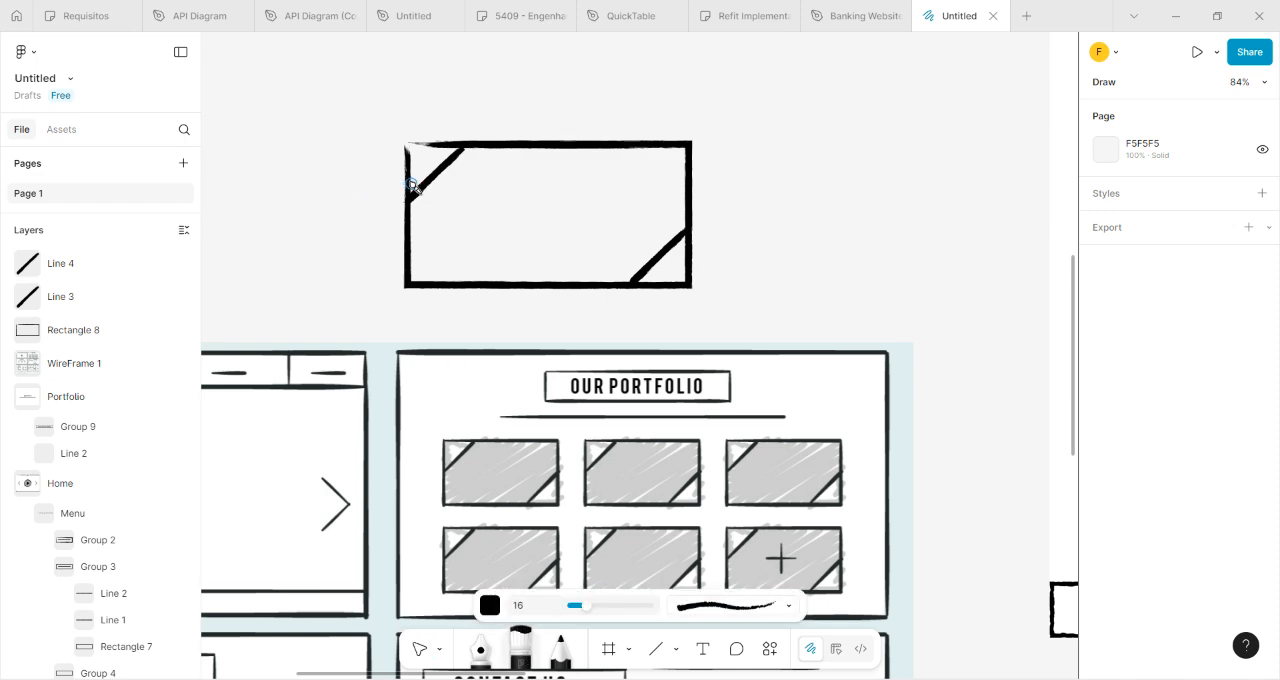
scroll(495, 195, up, 5)
scroll(503, 221, up, 3)
mouse_move(466, 94)
mouse_down()
mouse_move(457, 80)
mouse_move(309, 194)
mouse_move(331, 204)
mouse_up()
drag(455, 93, 456, 93)
mouse_move(307, 255)
mouse_down()
mouse_move(489, 104)
mouse_move(374, 189)
mouse_move(303, 261)
mouse_move(424, 185)
mouse_move(522, 93)
mouse_move(329, 261)
mouse_up()
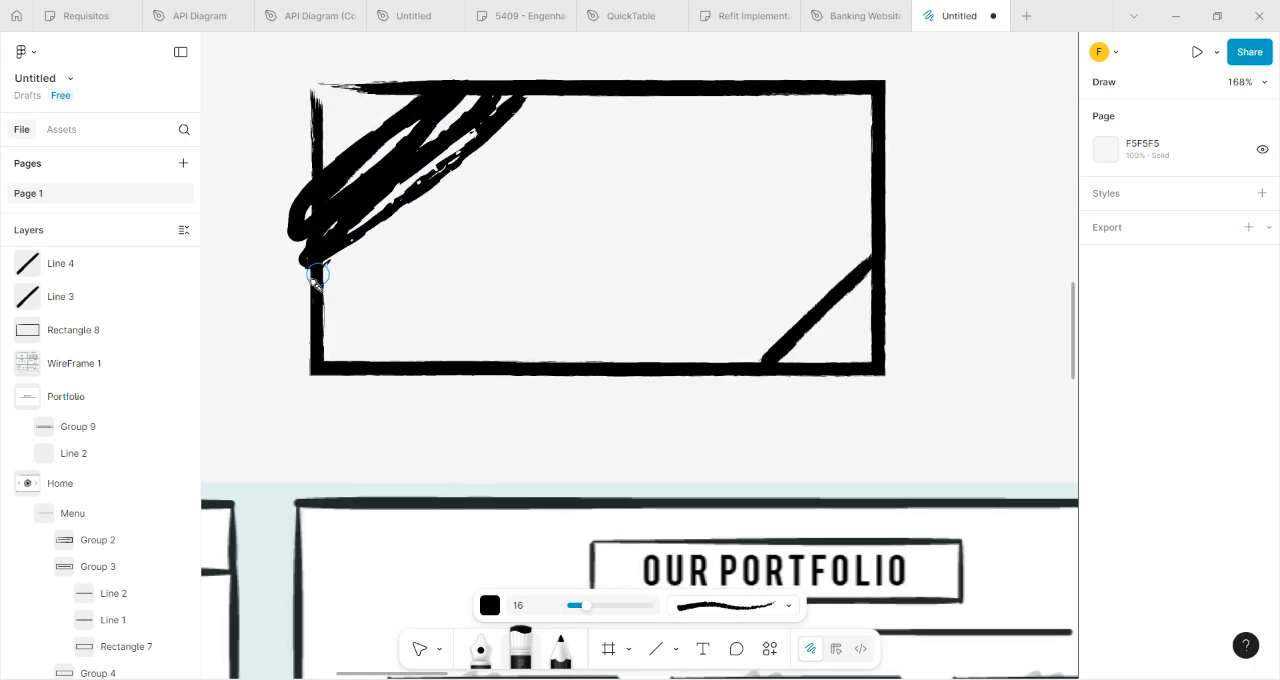
drag(428, 188, 484, 184)
drag(309, 288, 497, 162)
drag(322, 333, 494, 195)
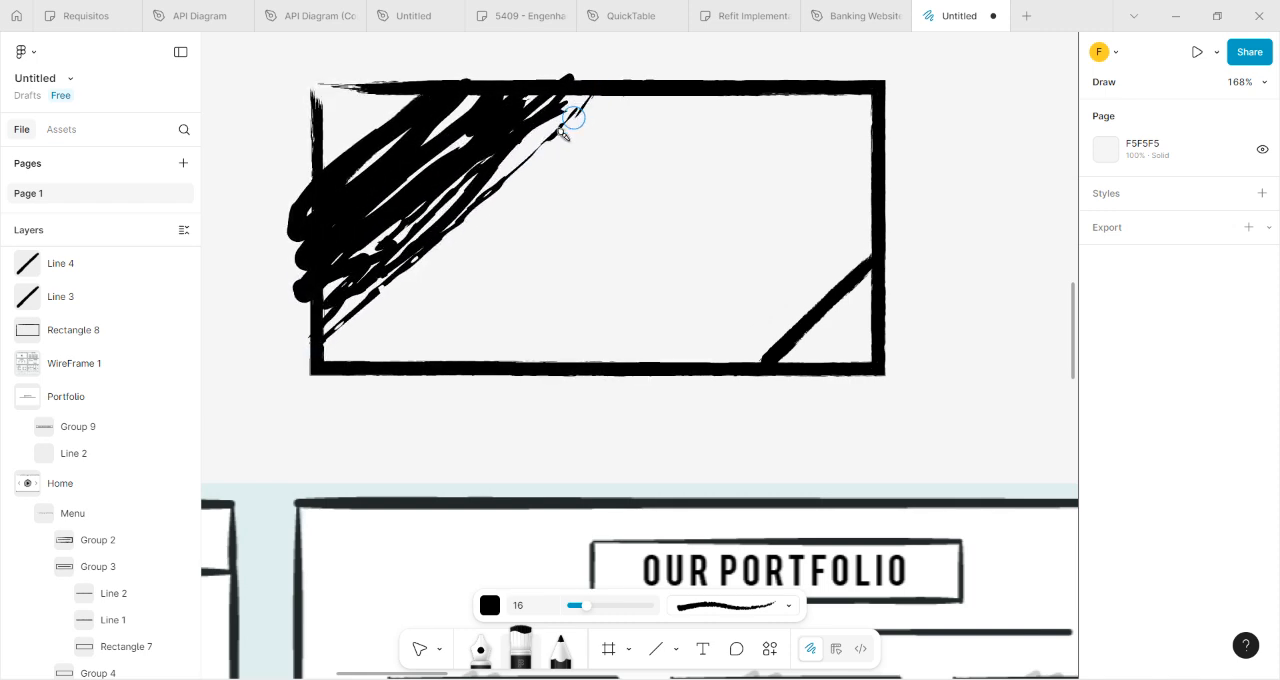
mouse_move(418, 340)
mouse_down()
mouse_move(363, 381)
mouse_move(448, 280)
mouse_move(671, 68)
mouse_move(455, 391)
mouse_move(458, 346)
mouse_move(500, 259)
mouse_move(629, 132)
mouse_move(507, 306)
mouse_move(456, 351)
mouse_move(538, 261)
mouse_move(440, 333)
mouse_up()
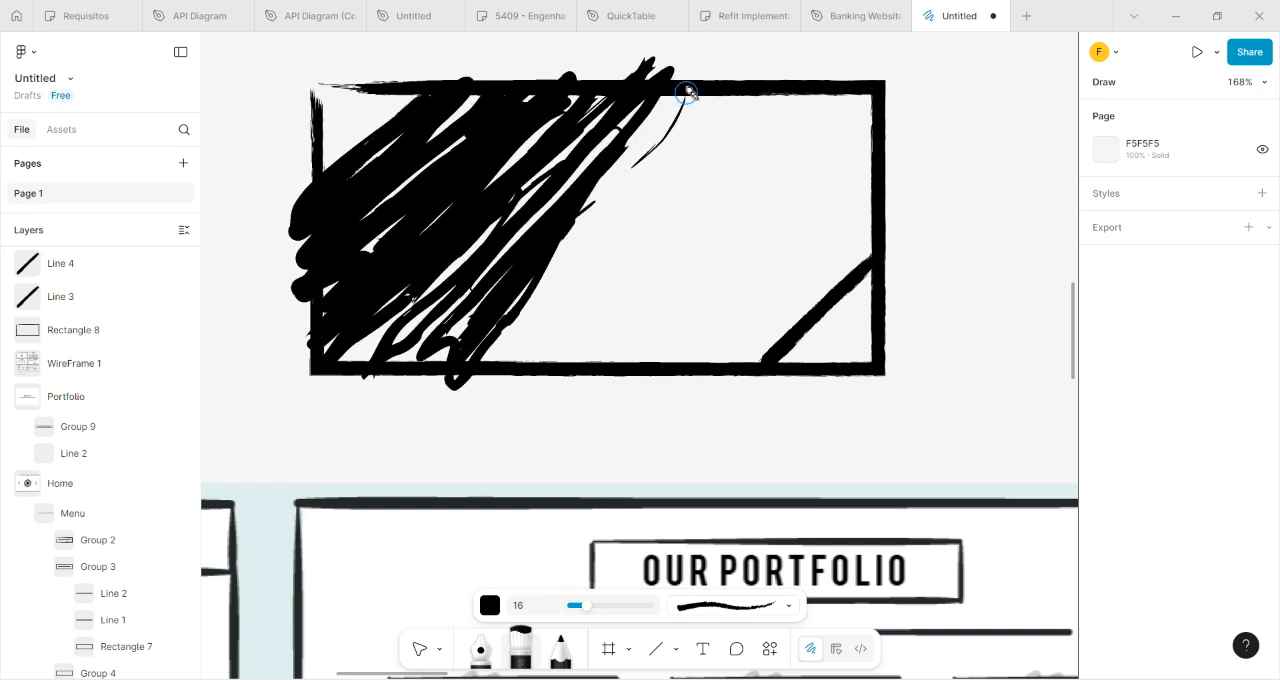
mouse_move(668, 112)
mouse_down()
mouse_move(648, 198)
mouse_move(632, 186)
mouse_up()
mouse_move(716, 95)
mouse_down()
mouse_move(691, 162)
mouse_move(544, 390)
mouse_move(655, 195)
mouse_move(528, 336)
mouse_move(618, 185)
mouse_move(585, 256)
mouse_up()
mouse_move(578, 328)
mouse_down()
mouse_move(677, 223)
mouse_move(731, 114)
mouse_move(587, 358)
mouse_move(749, 120)
mouse_move(791, 86)
mouse_move(600, 371)
mouse_move(790, 97)
mouse_move(677, 334)
mouse_move(783, 137)
mouse_move(840, 78)
mouse_move(663, 380)
mouse_move(855, 119)
mouse_up()
mouse_move(706, 340)
mouse_down()
mouse_move(852, 180)
mouse_move(891, 117)
mouse_move(702, 337)
mouse_move(721, 348)
mouse_move(708, 360)
mouse_move(785, 238)
mouse_up()
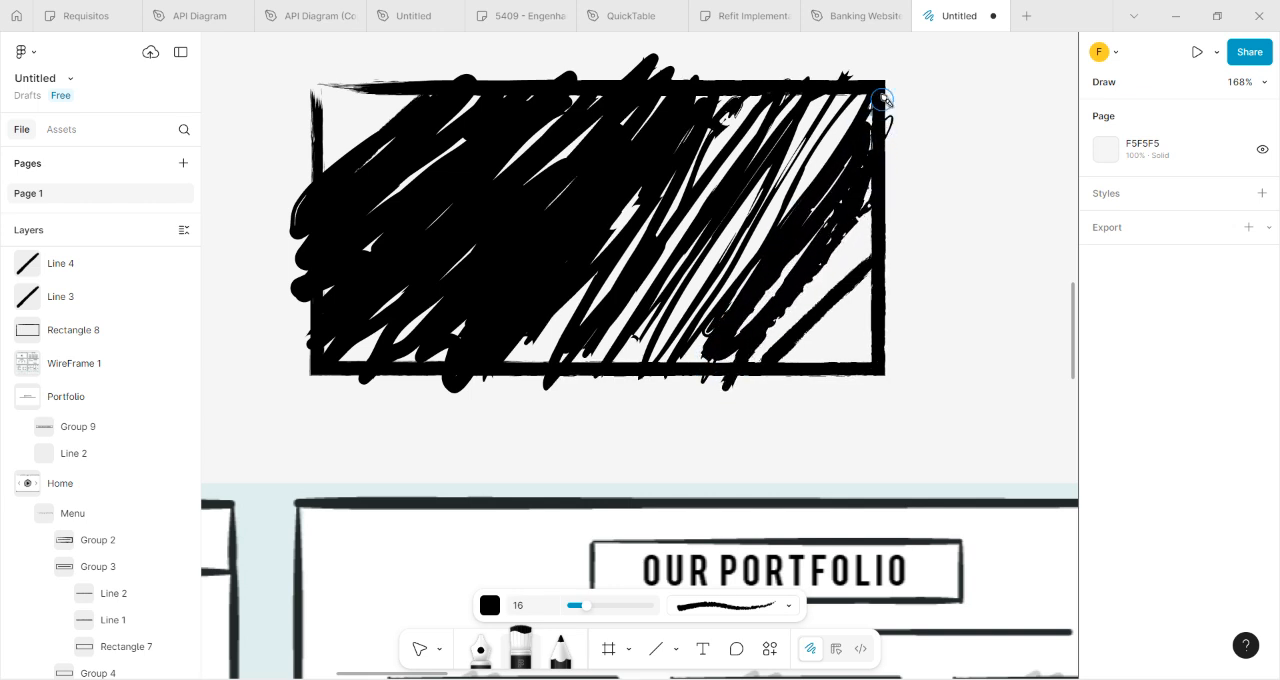
mouse_move(815, 121)
mouse_down()
mouse_move(766, 138)
mouse_move(637, 262)
mouse_move(533, 332)
mouse_up()
drag(718, 127, 759, 101)
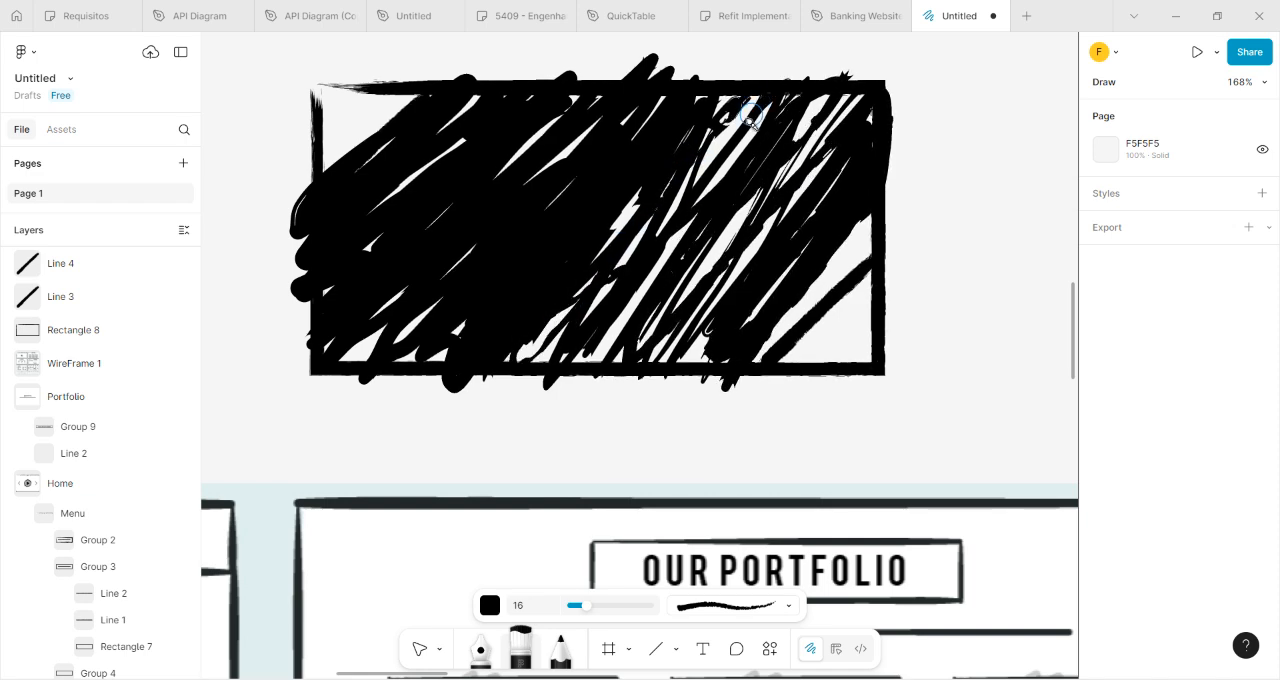
mouse_move(567, 352)
mouse_down()
mouse_move(654, 272)
mouse_move(763, 81)
mouse_move(784, 87)
mouse_move(588, 388)
mouse_move(786, 153)
mouse_up()
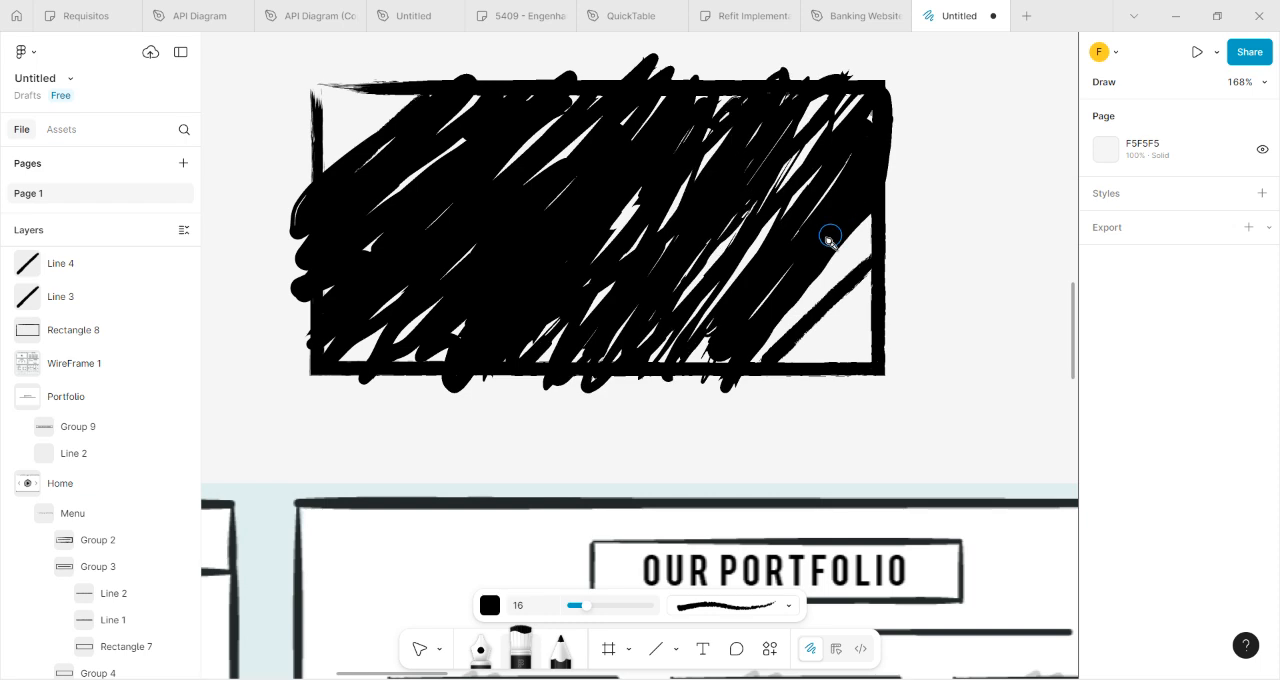
mouse_move(802, 309)
mouse_down()
mouse_move(863, 231)
mouse_move(821, 296)
mouse_move(740, 360)
mouse_up()
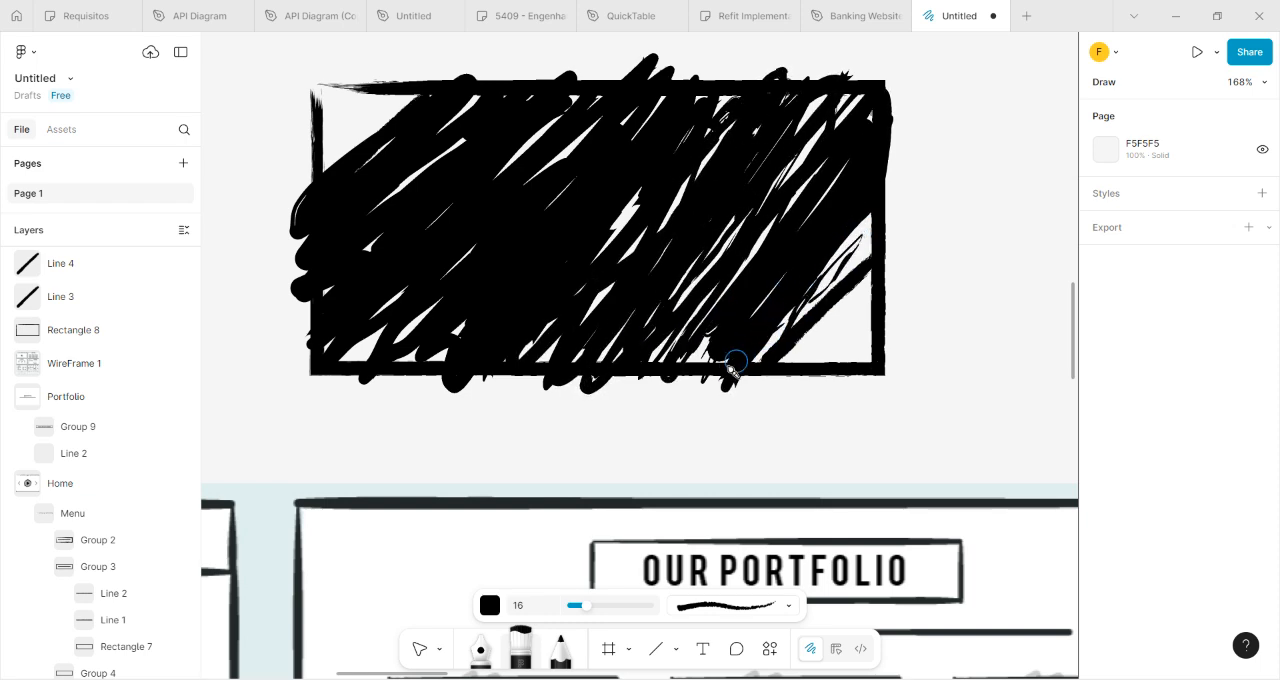
mouse_move(876, 204)
mouse_down()
mouse_move(830, 276)
mouse_move(845, 261)
mouse_move(722, 362)
mouse_up()
Group the two scribbled brush vectors covering the rectangle.
scroll(946, 165, down, 5)
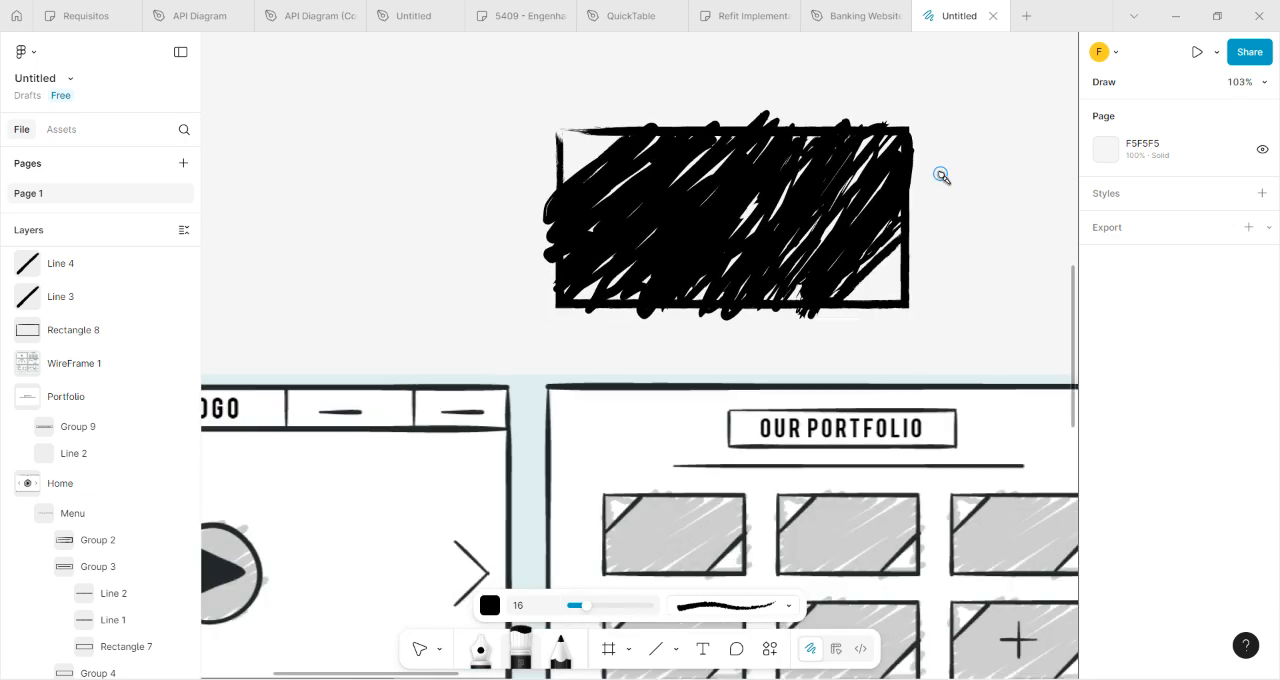
drag(949, 221, 750, 181)
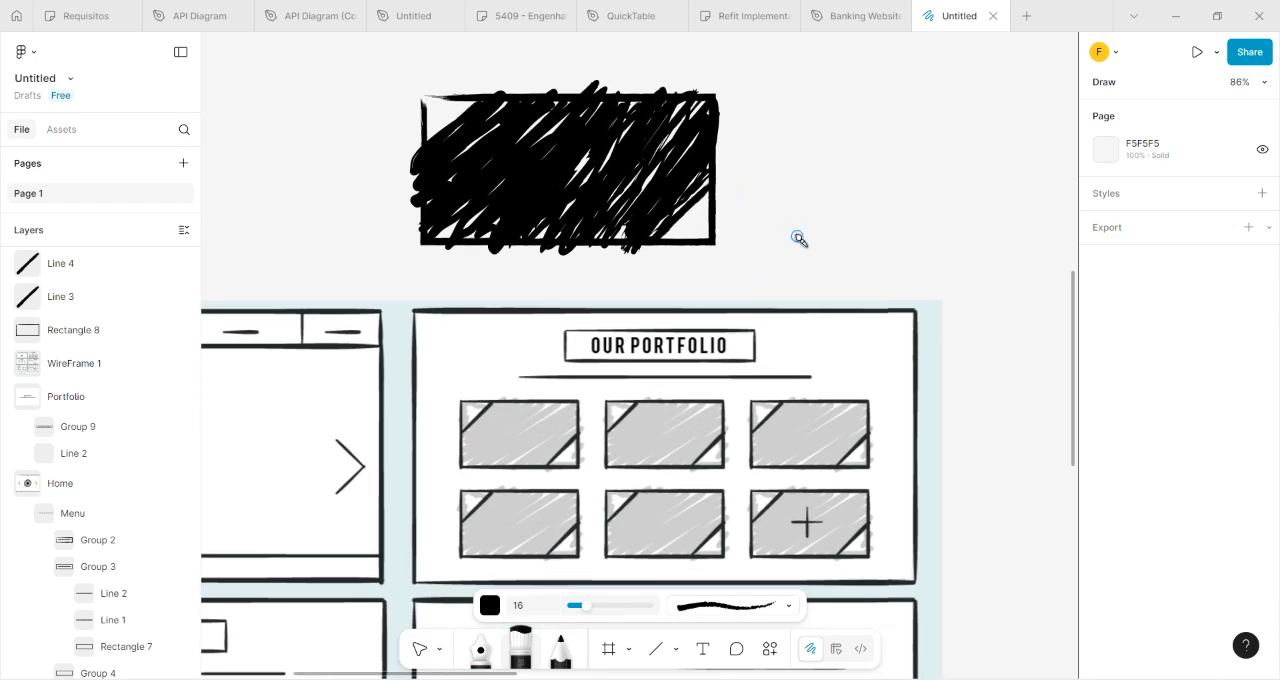
key(v)
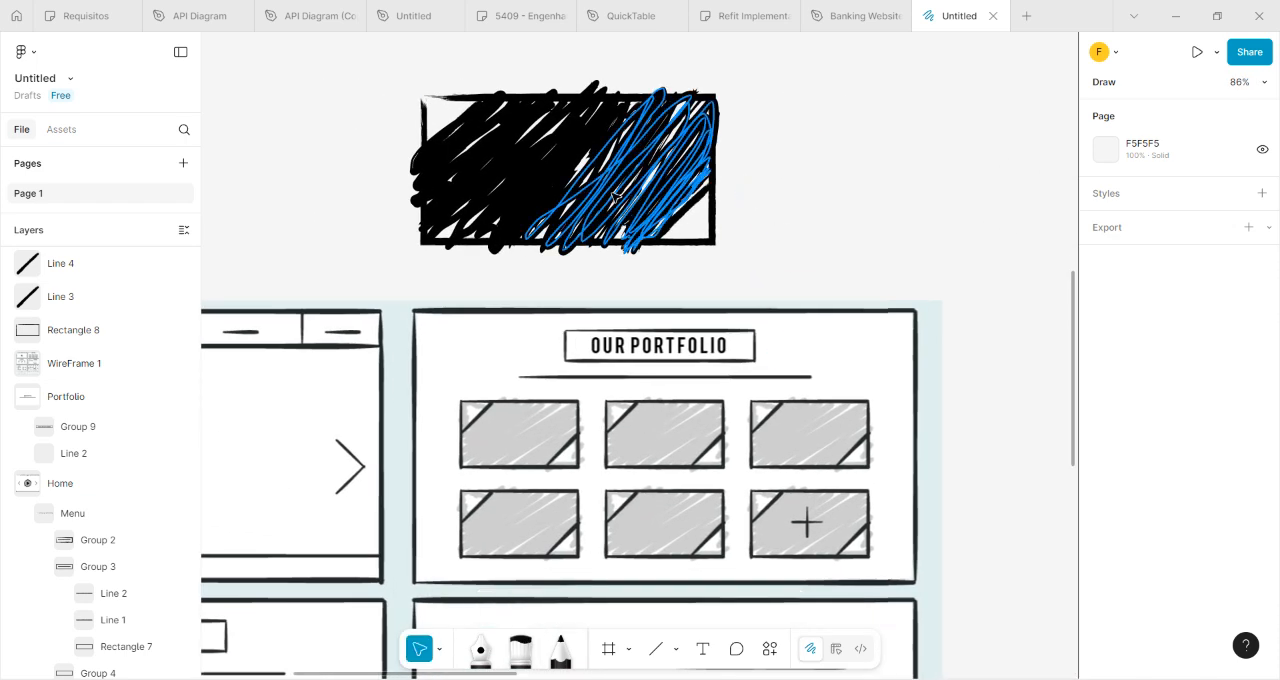
click(620, 198)
right_click(505, 185)
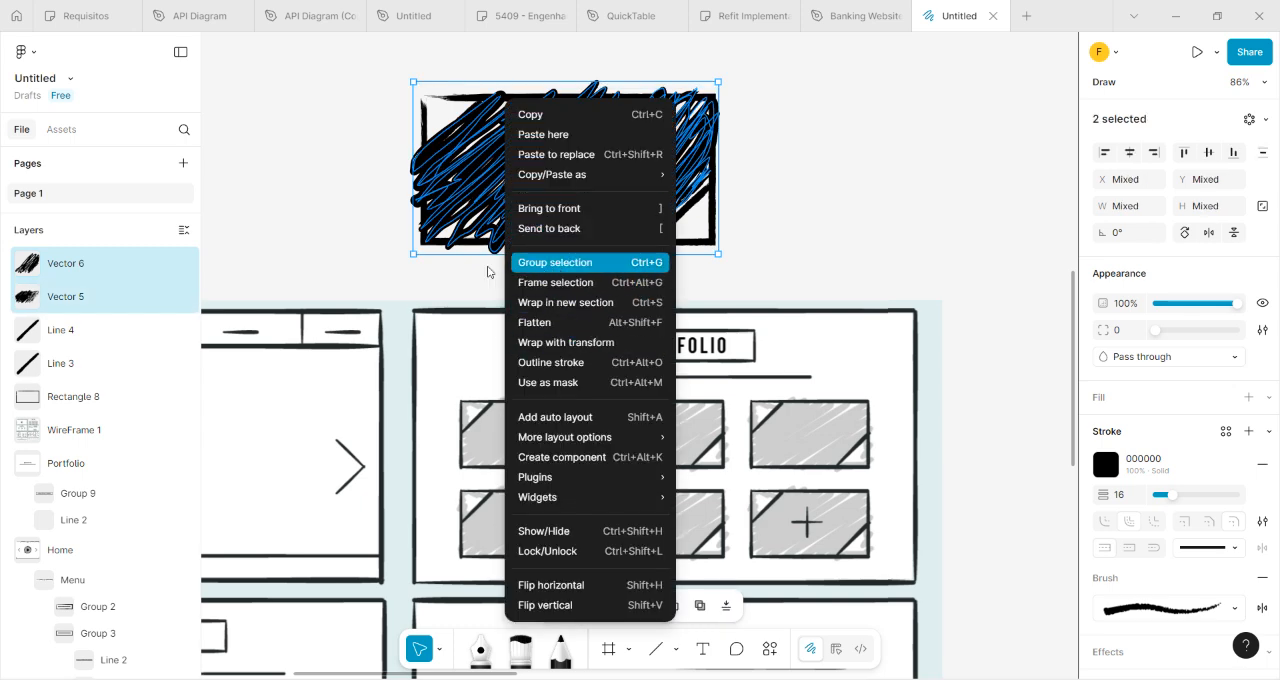
key(ctrl+g)
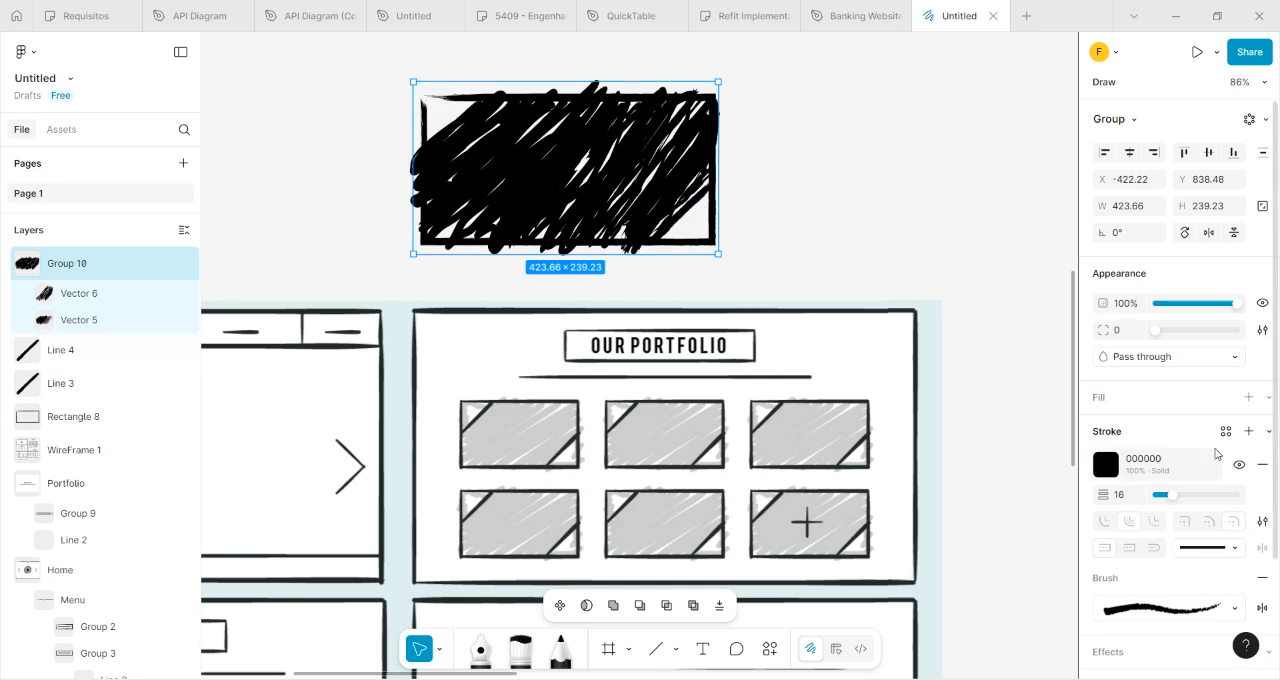
Recolor the scribble group's stroke to gray ADADAD, sampled from the play button's shaded circle on the Home screen.
scroll(808, 373, down, 3)
scroll(838, 382, right, 5)
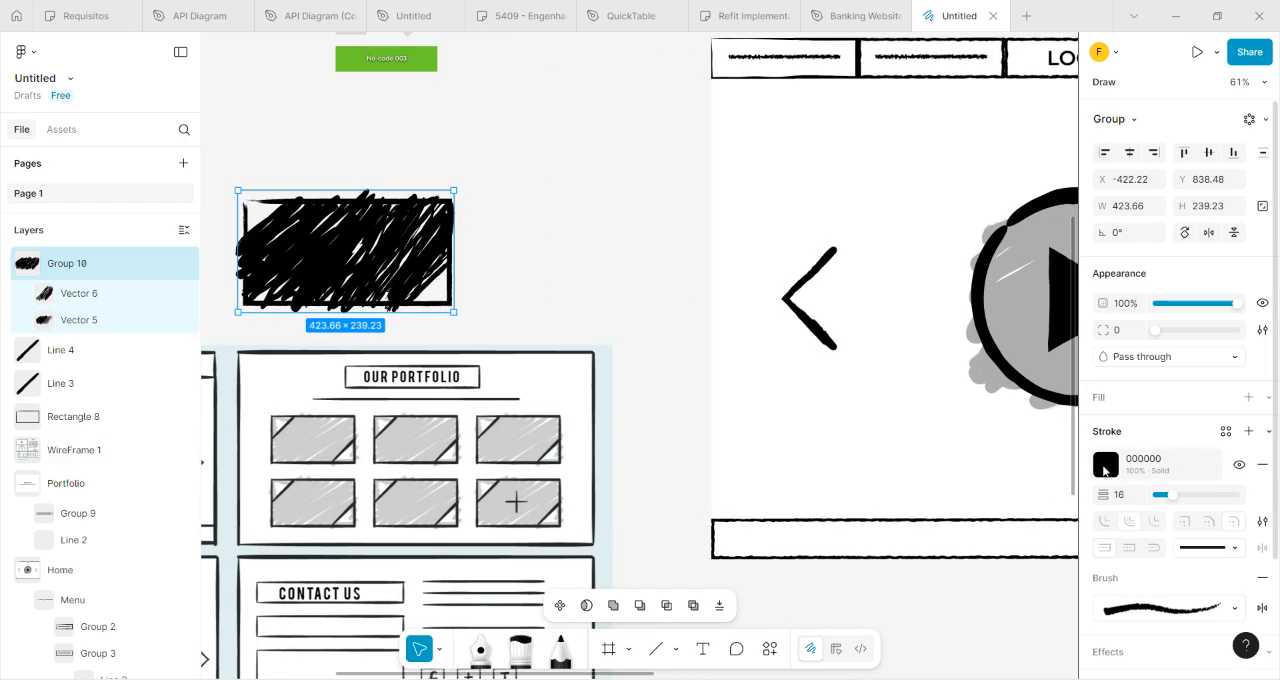
click(1105, 465)
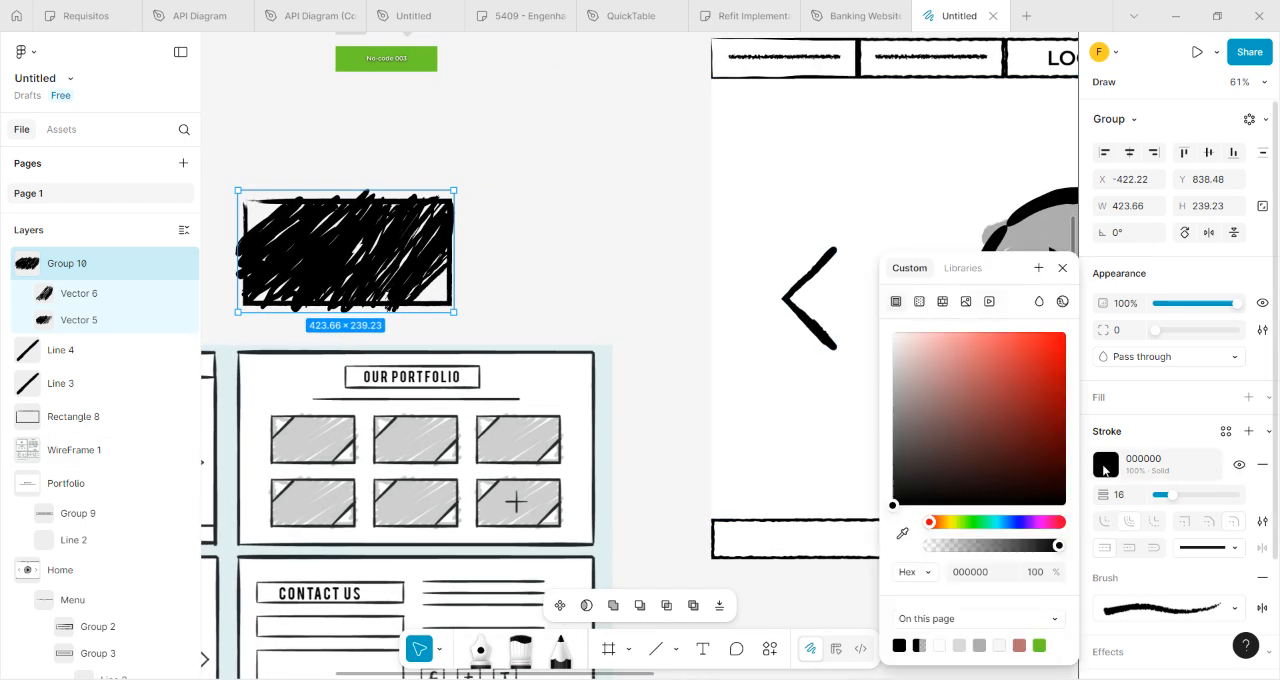
click(903, 535)
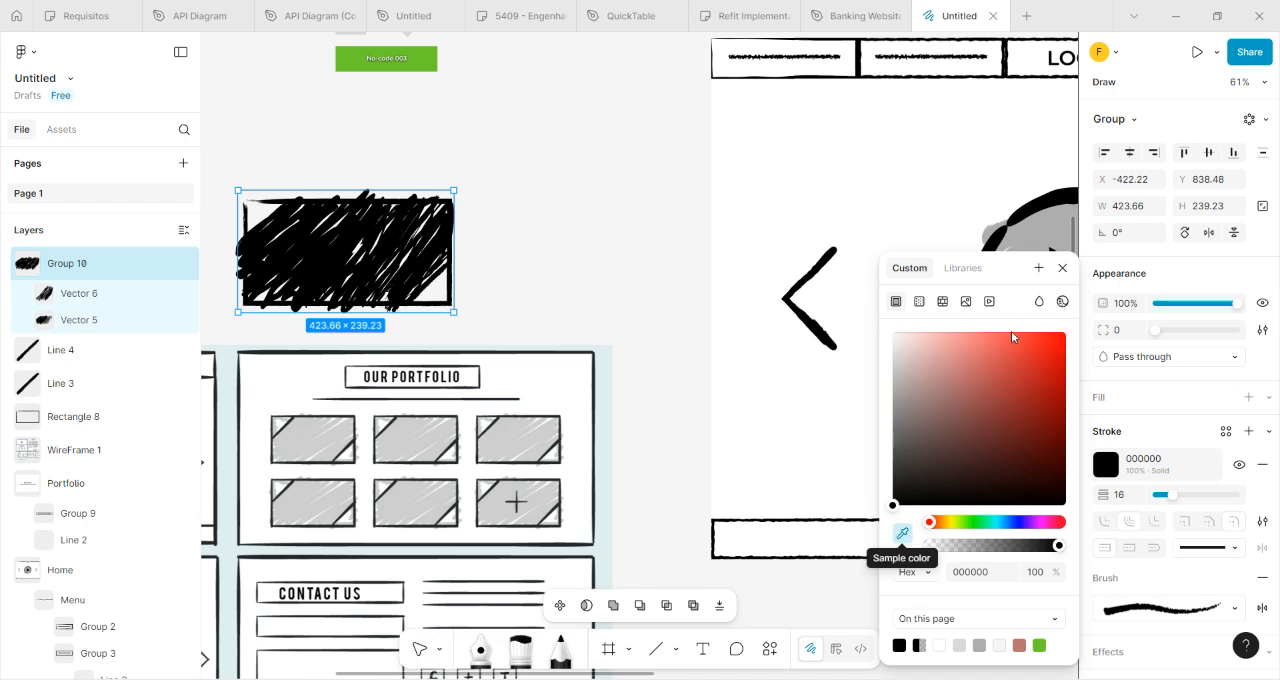
click(1047, 222)
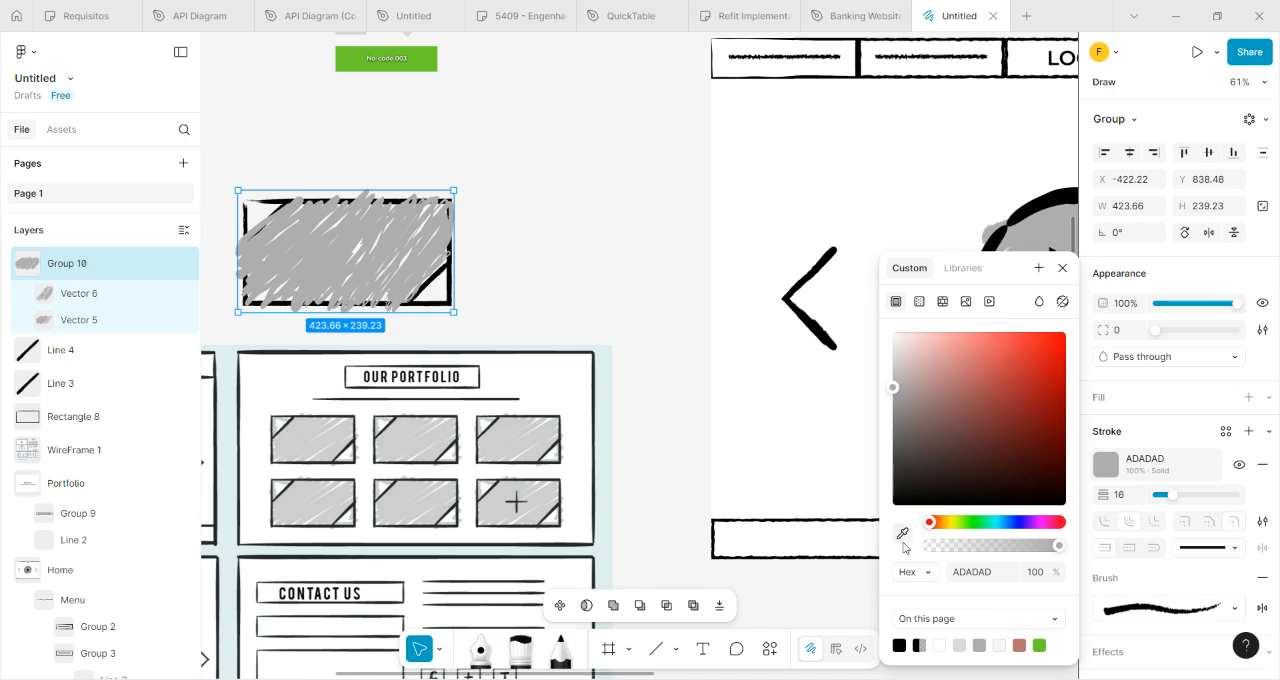
click(1062, 268)
click(693, 226)
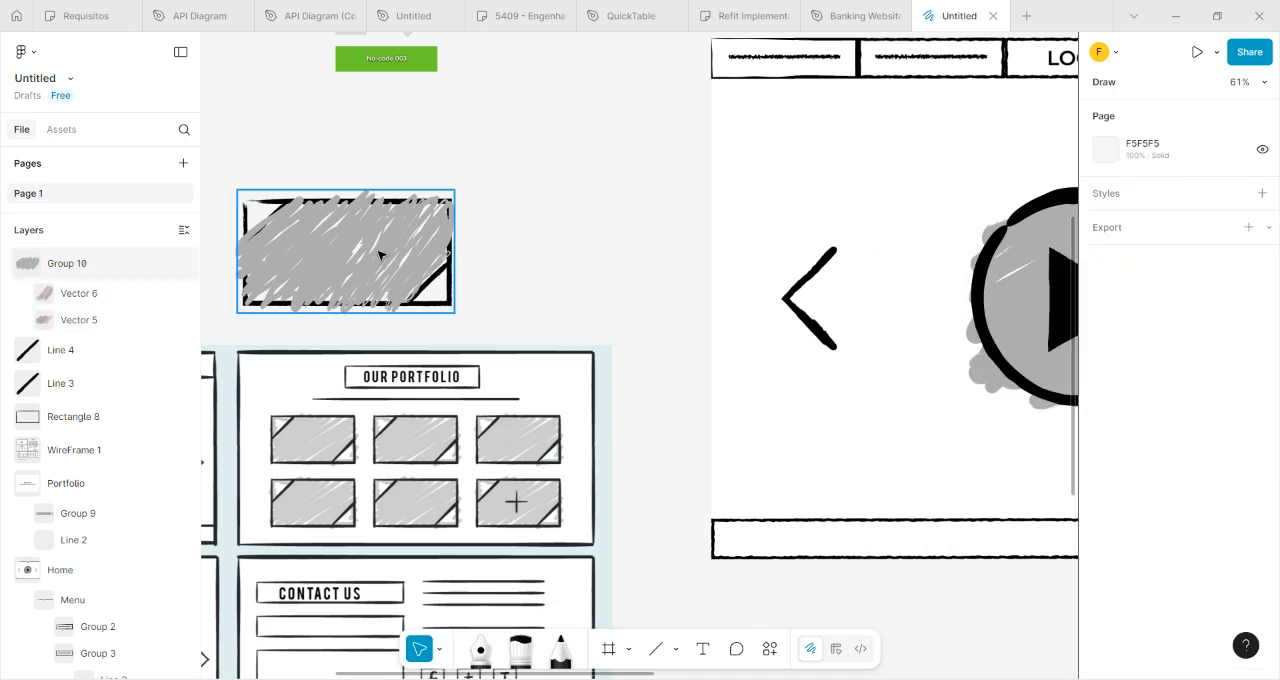
Send the gray scribble group behind the thumbnail tile's rectangle and corner lines.
right_click(379, 256)
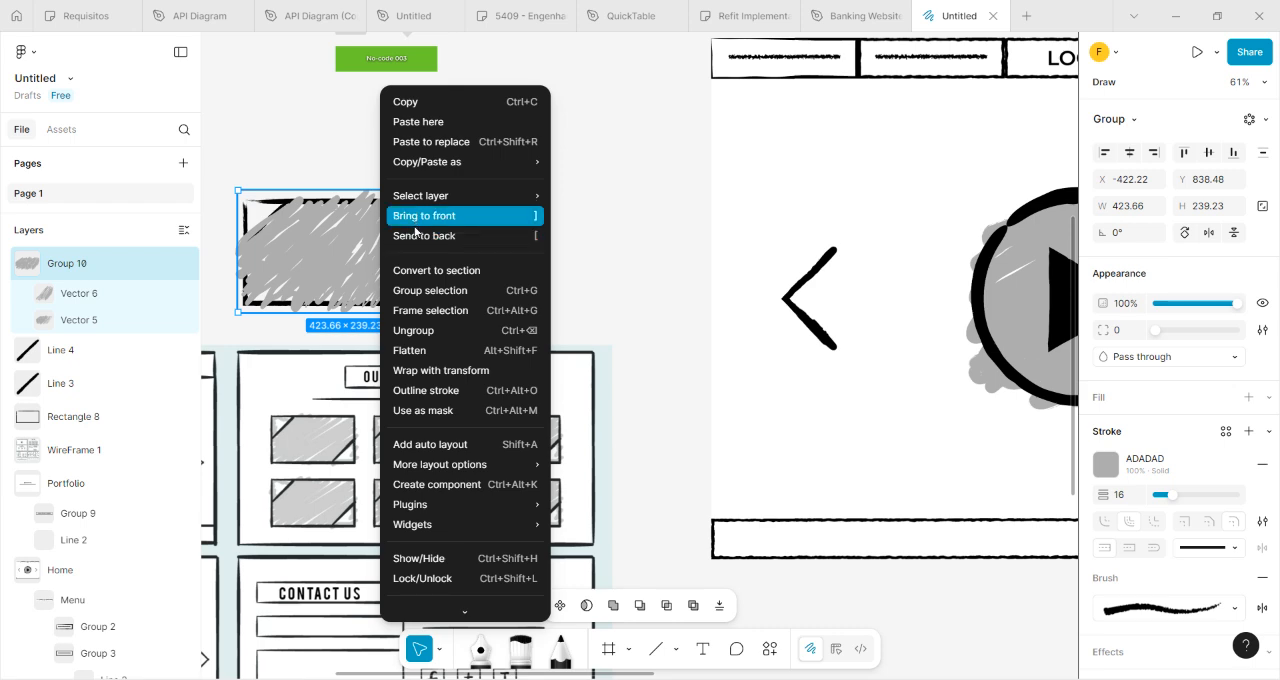
click(421, 240)
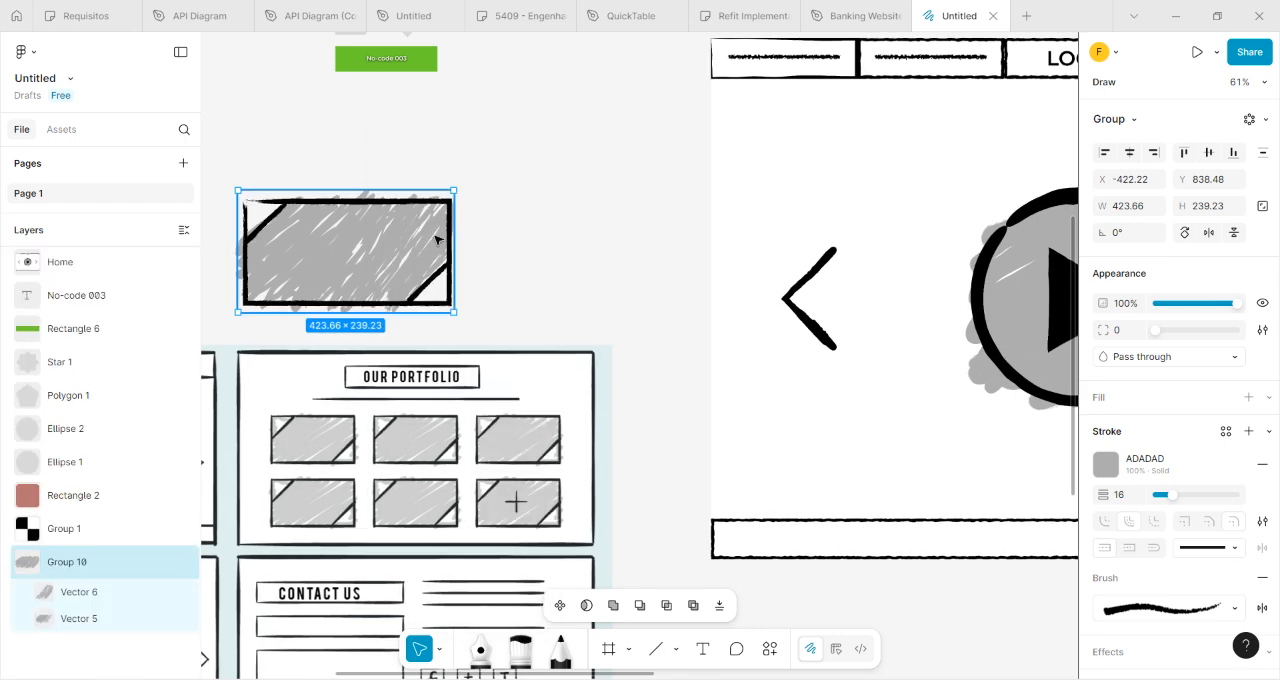
click(509, 277)
Select the tile's rectangle, both corner lines and scribble group, and switch from drawing to design mode.
drag(509, 277, 732, 234)
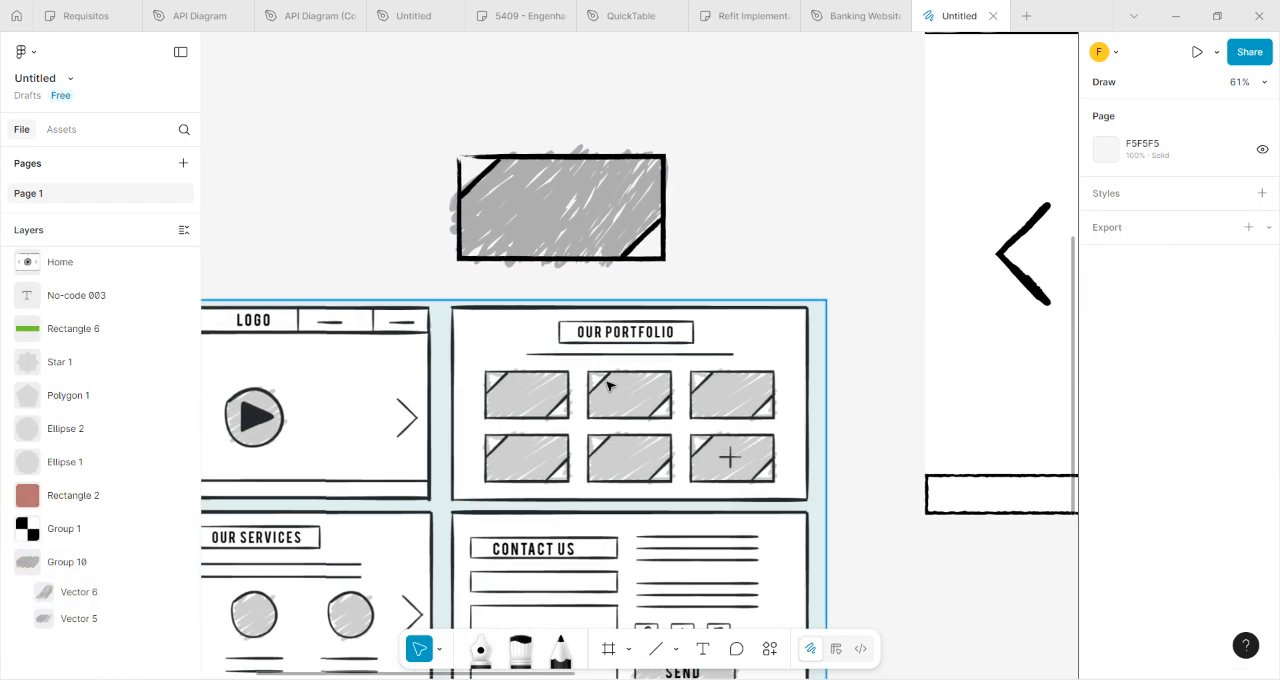
scroll(666, 420, up, 1)
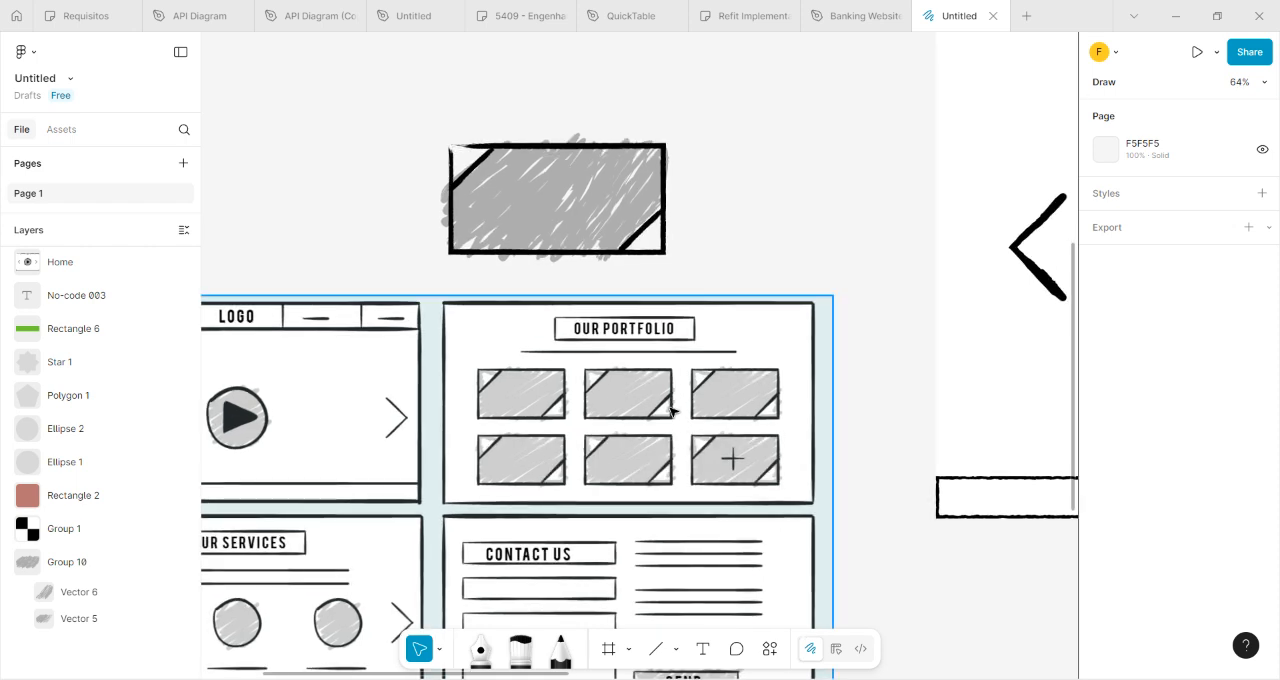
scroll(666, 229, up, 3)
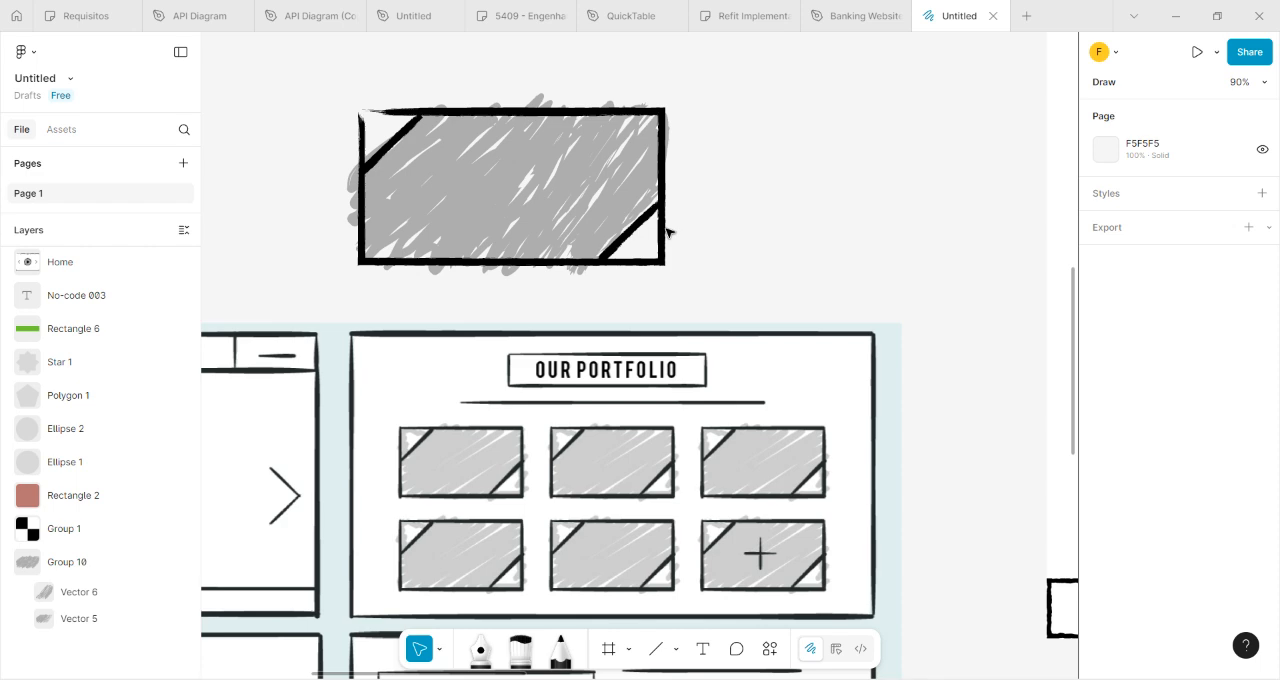
scroll(578, 220, down, 1)
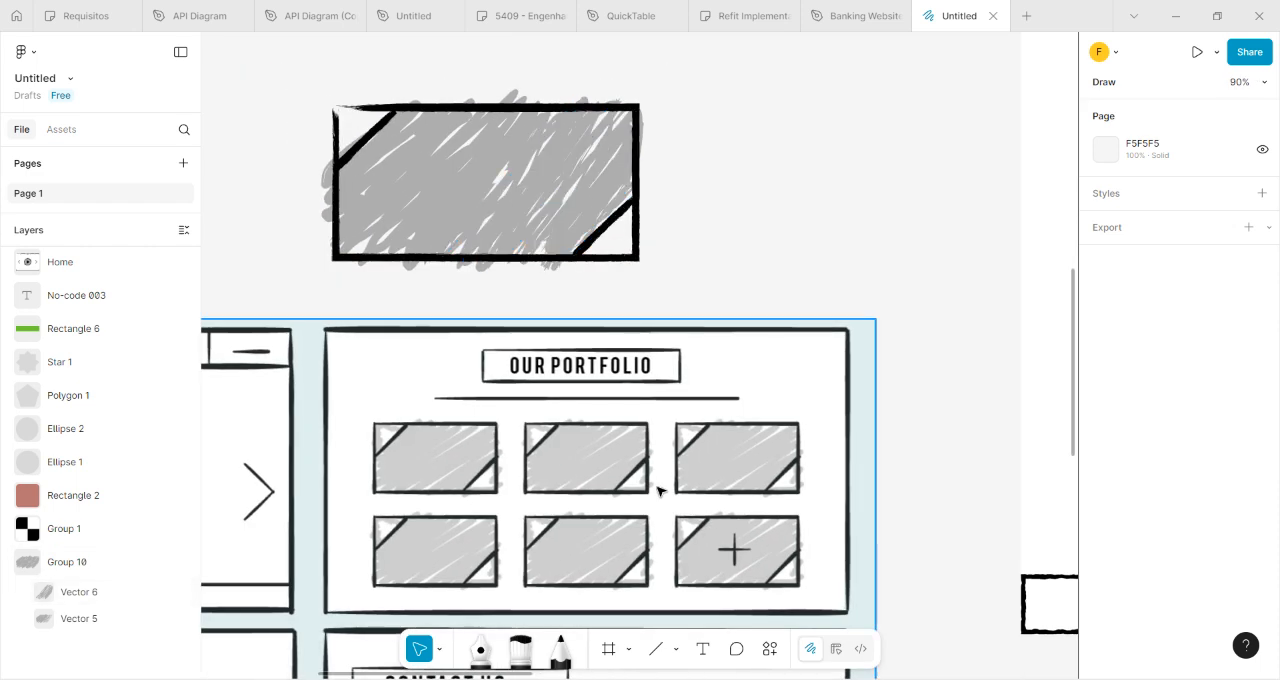
scroll(723, 183, down, 2)
drag(723, 181, 658, 232)
mouse_move(360, 148)
mouse_down()
mouse_move(414, 214)
mouse_move(660, 326)
mouse_move(657, 316)
mouse_up()
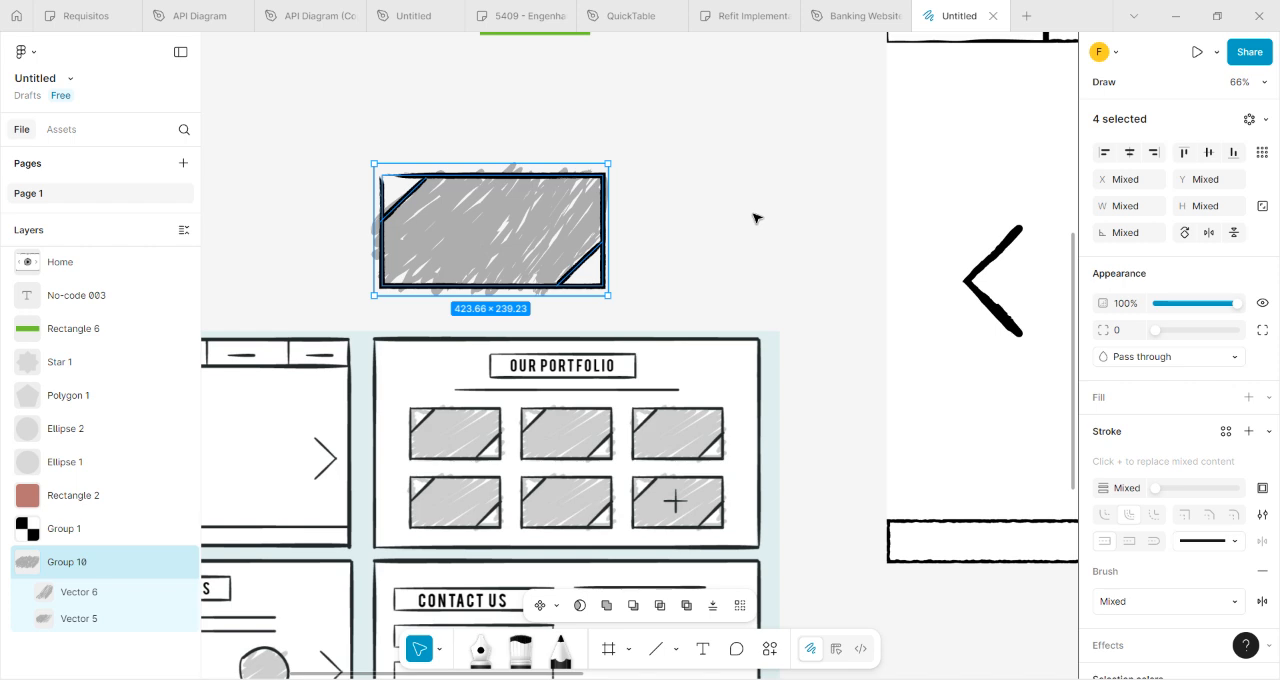
click(838, 652)
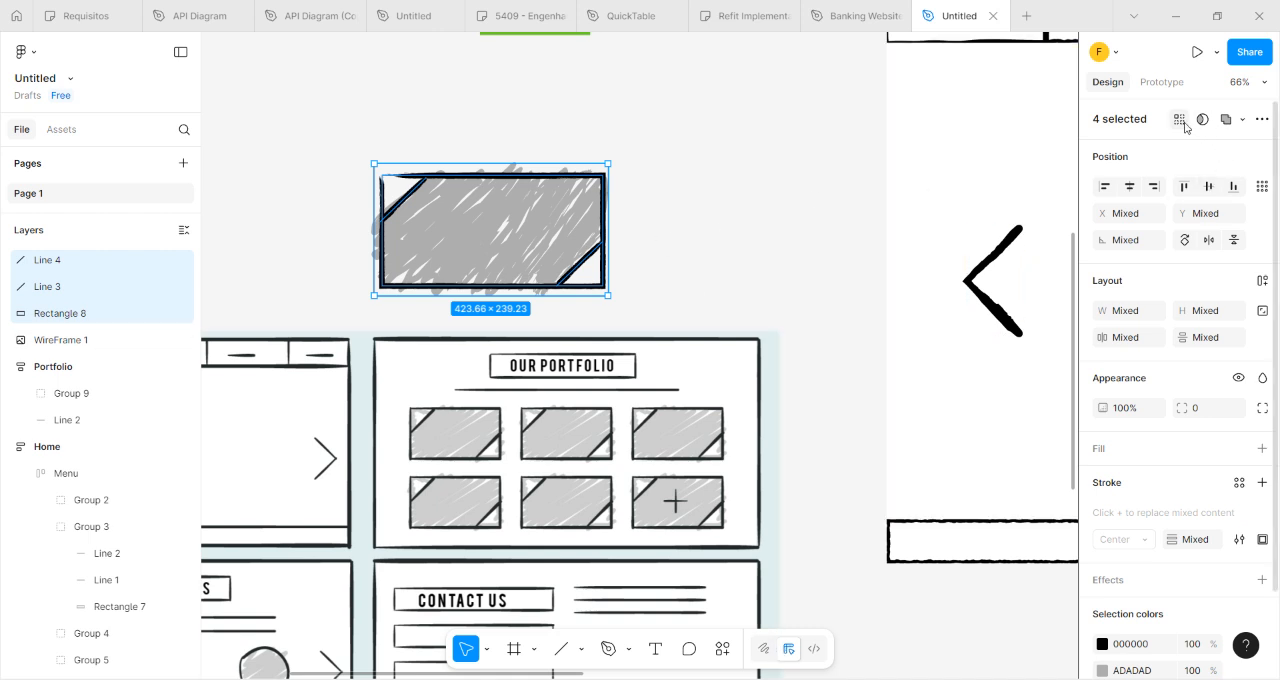
click(1242, 119)
click(740, 208)
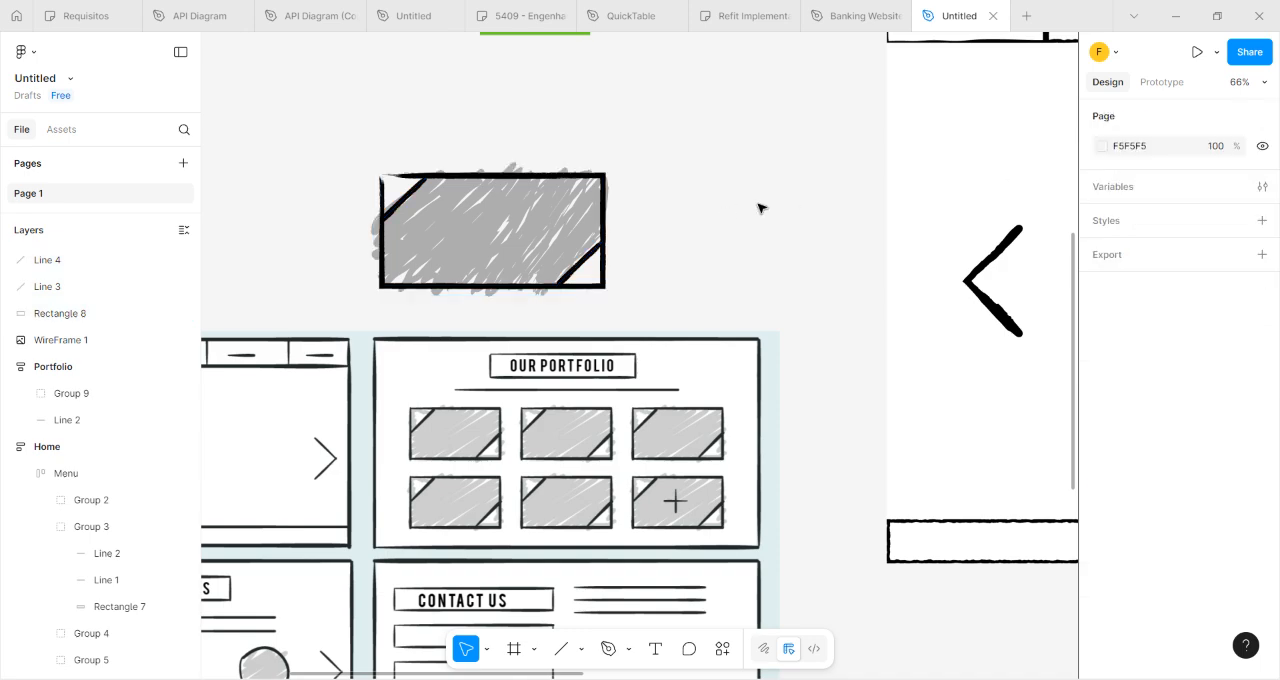
mouse_move(320, 145)
mouse_down()
mouse_move(629, 308)
mouse_move(671, 303)
mouse_up()
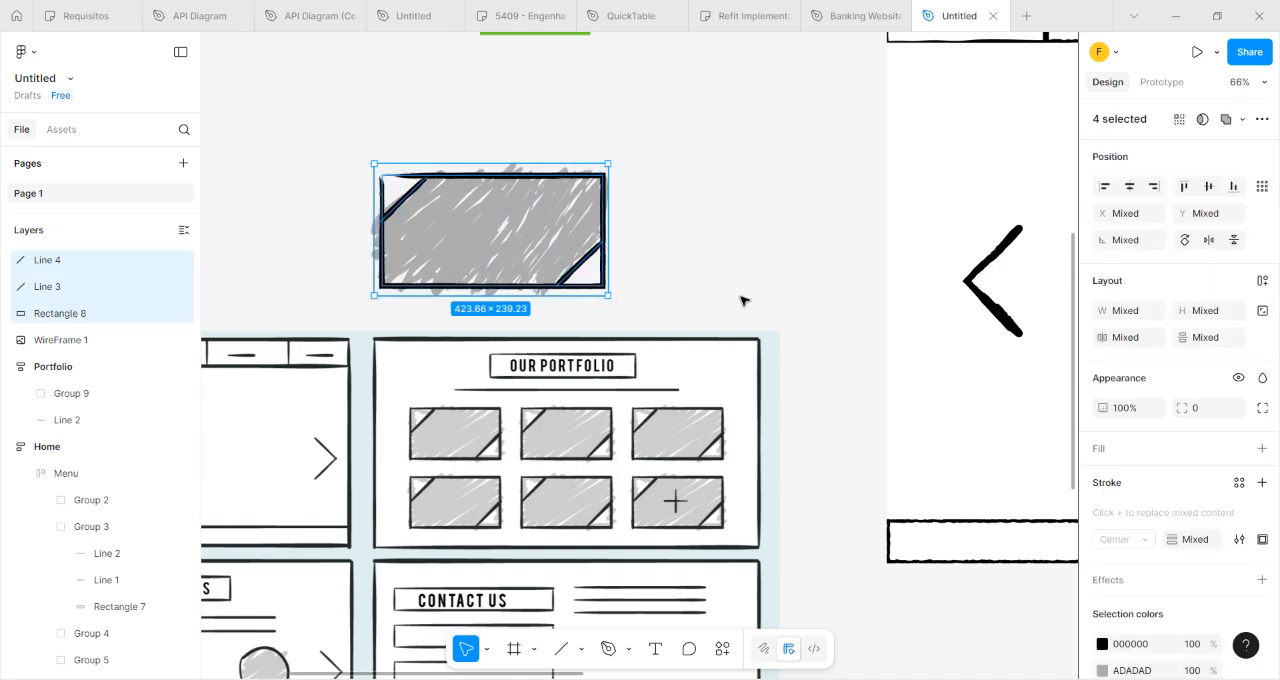
right_click(527, 213)
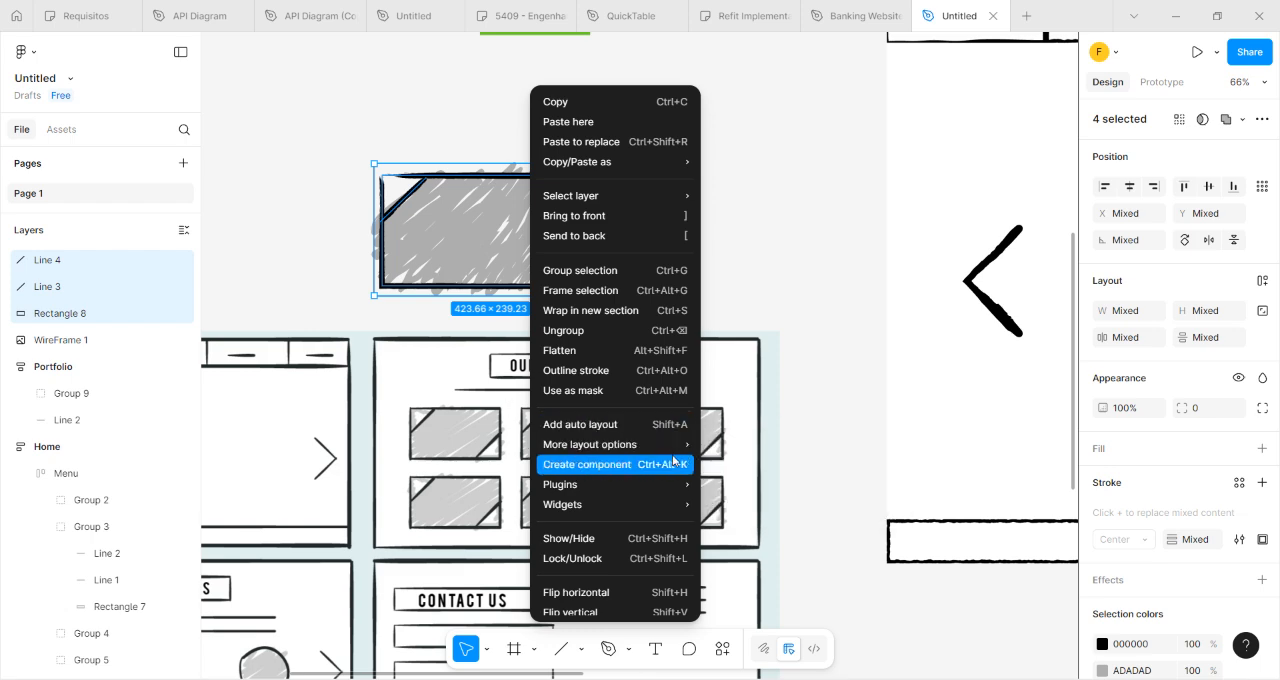
mouse_move(638, 456)
click(320, 80)
Group the tile's rectangle, two corner lines and scribble shading, and expand the new group in the layer list.
drag(315, 122, 694, 306)
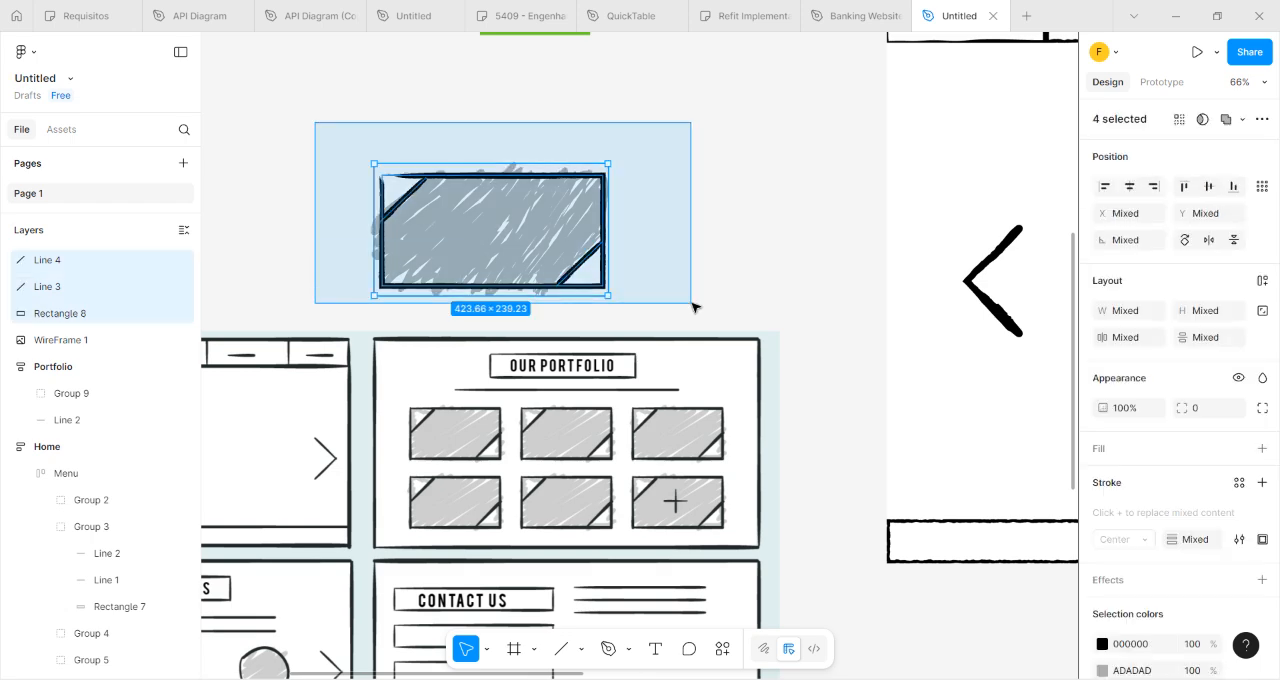
right_click(494, 232)
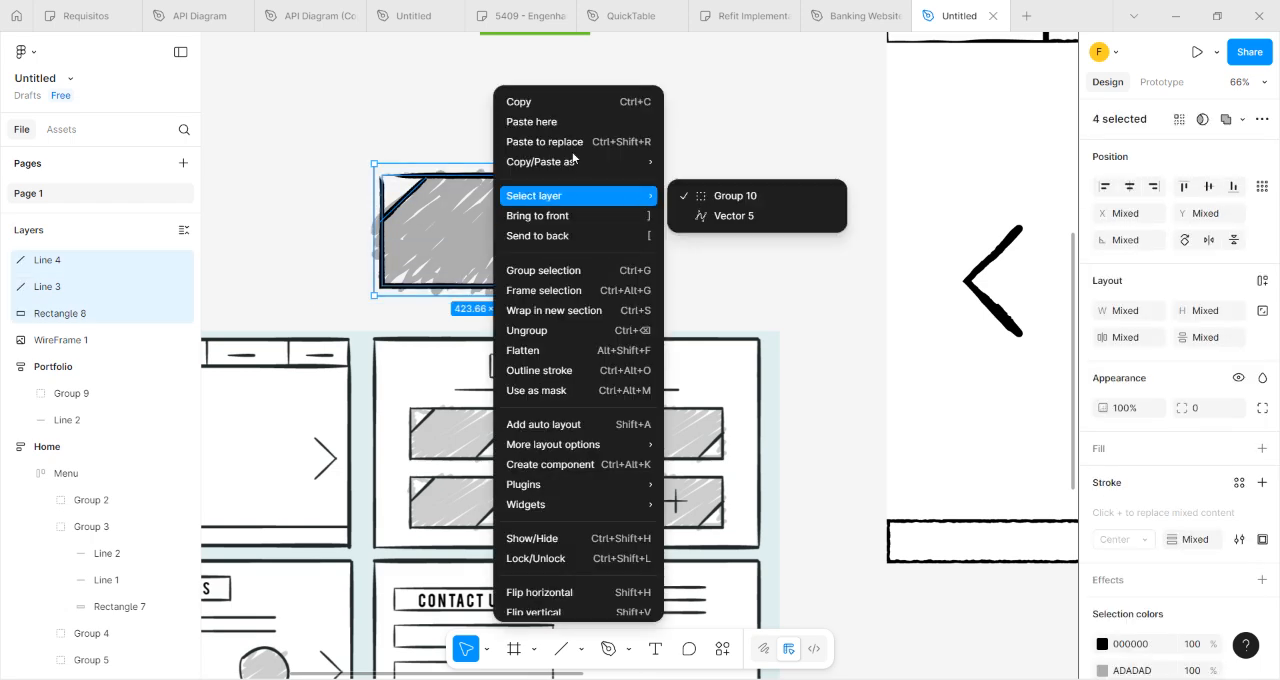
click(531, 275)
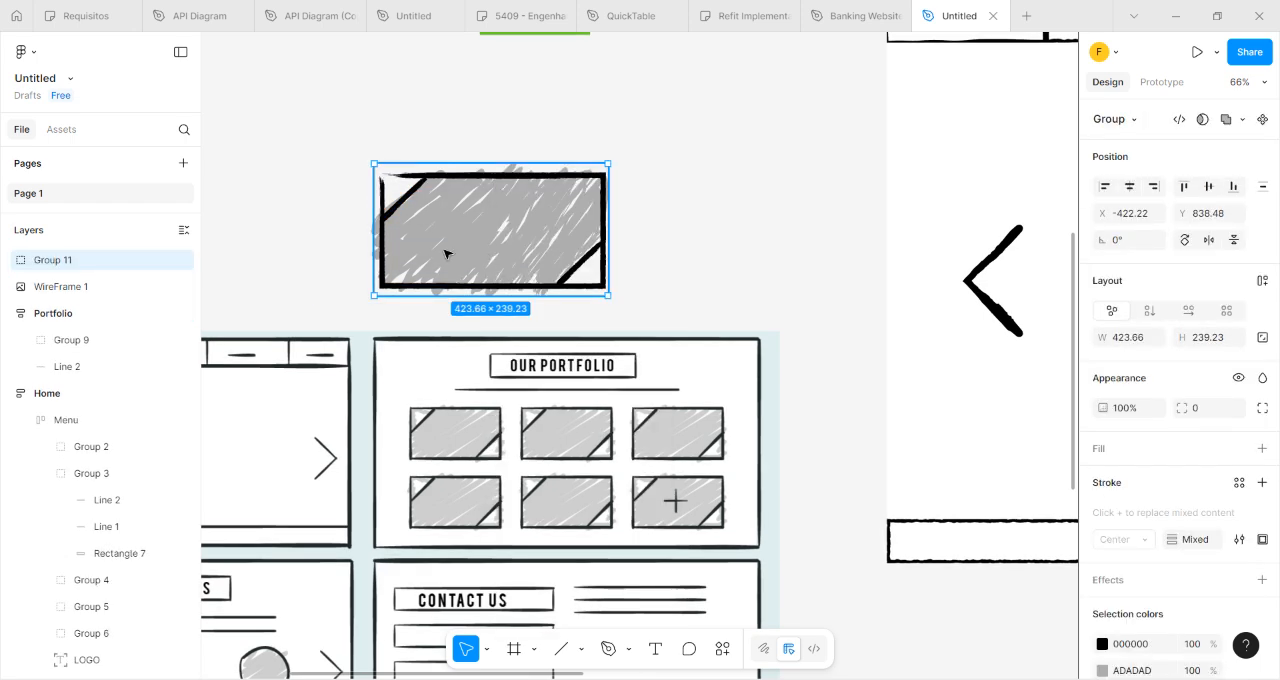
click(8, 263)
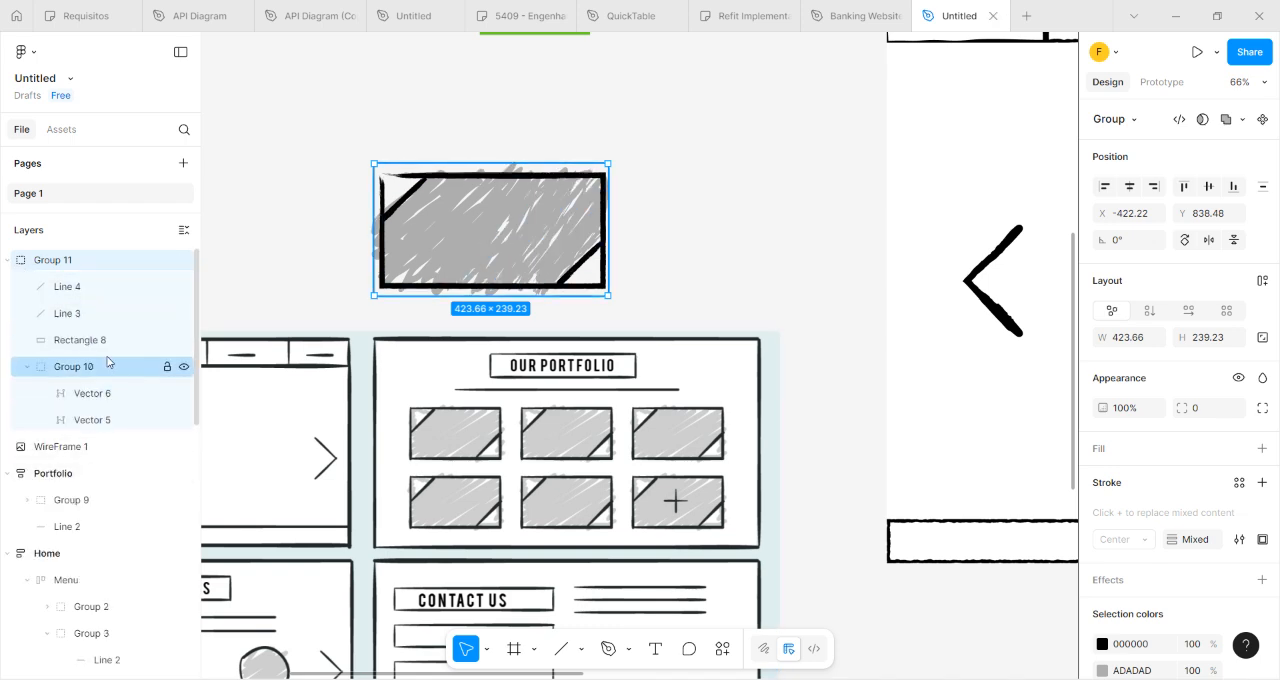
click(295, 219)
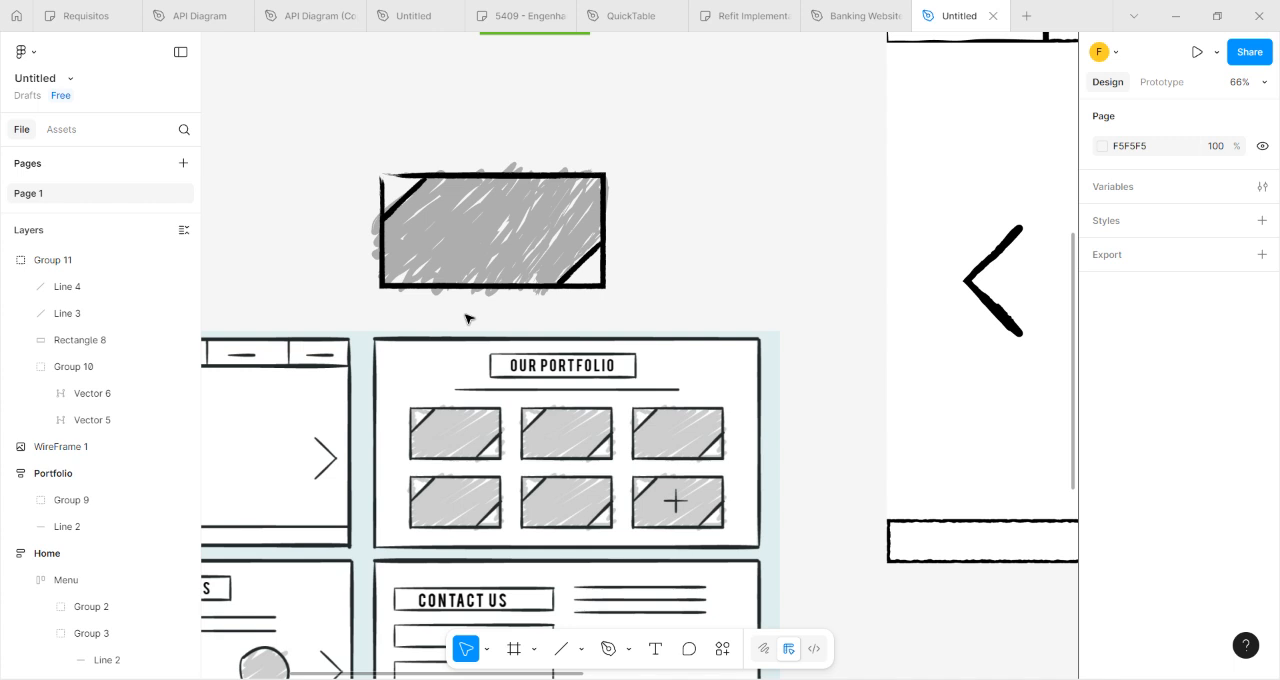
Turn the grouped thumbnail tile into a component.
click(452, 262)
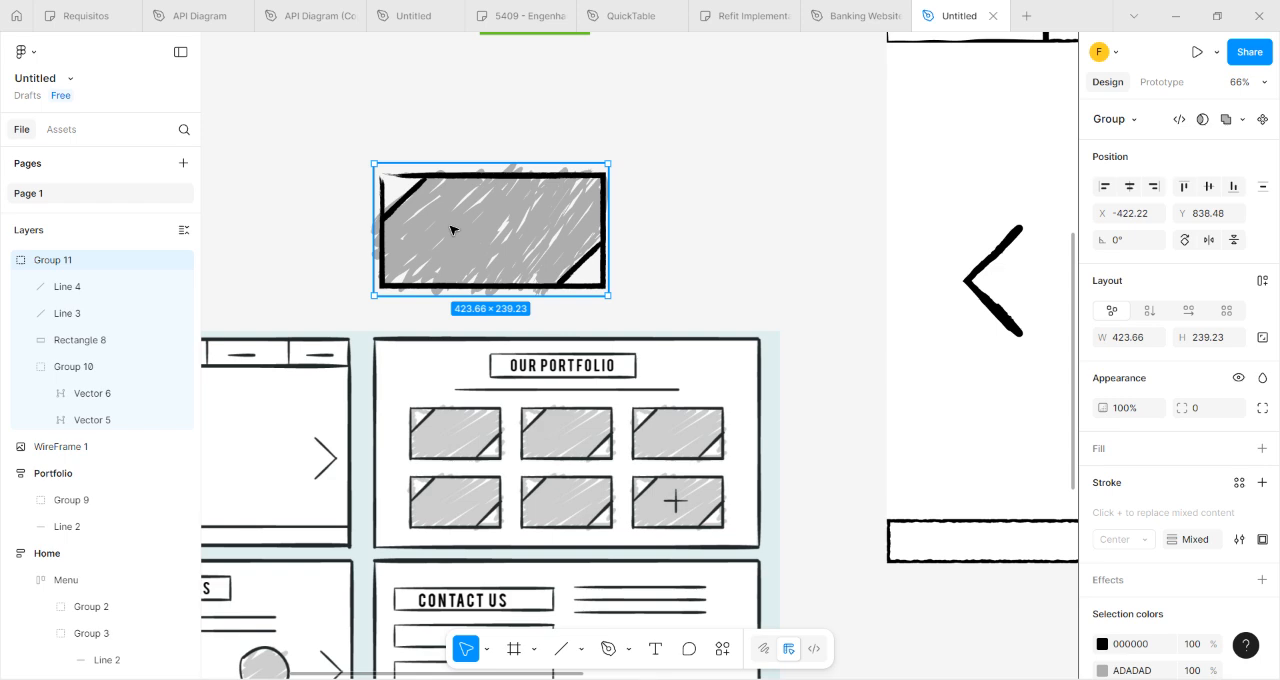
right_click(451, 229)
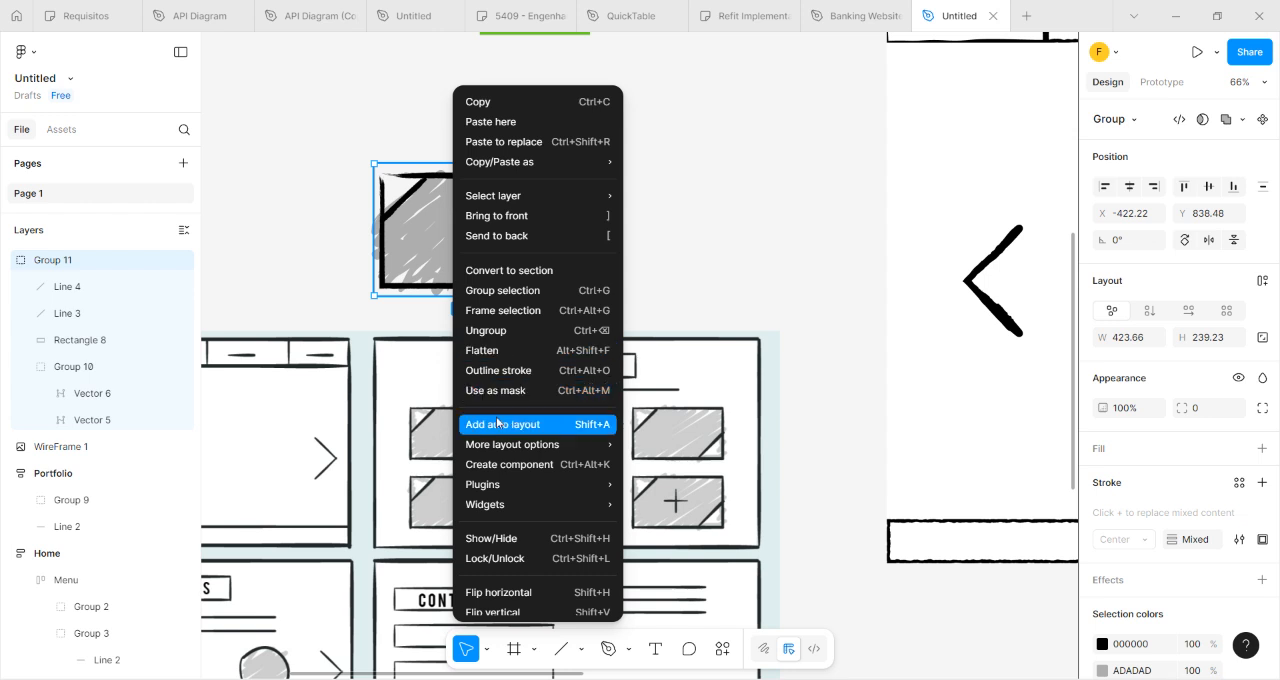
click(531, 466)
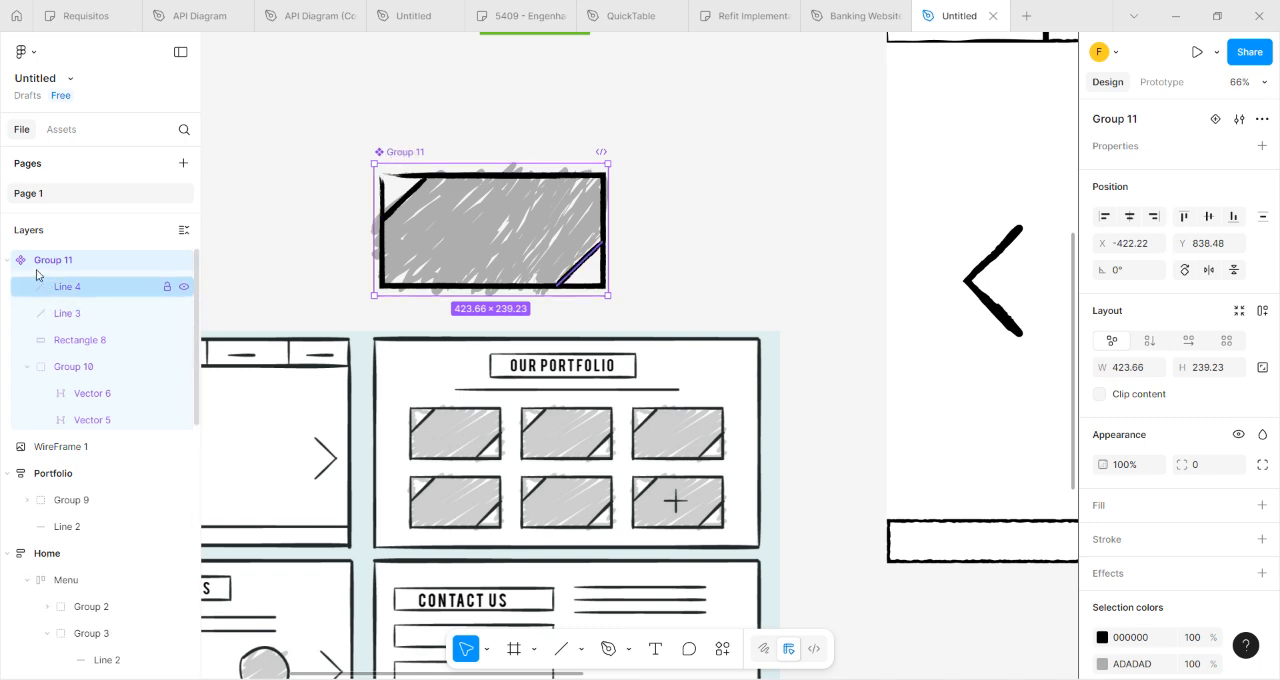
right_click(413, 154)
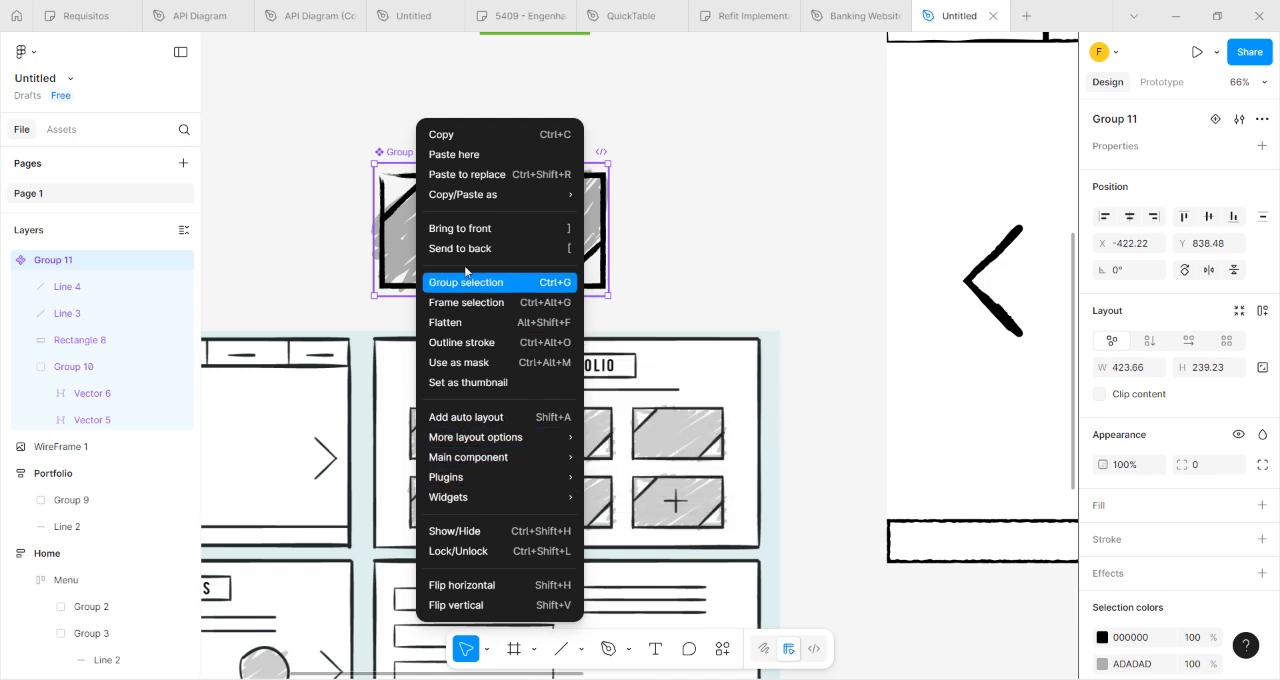
click(266, 216)
Rename the thumbnail tile component as Card.
right_click(47, 257)
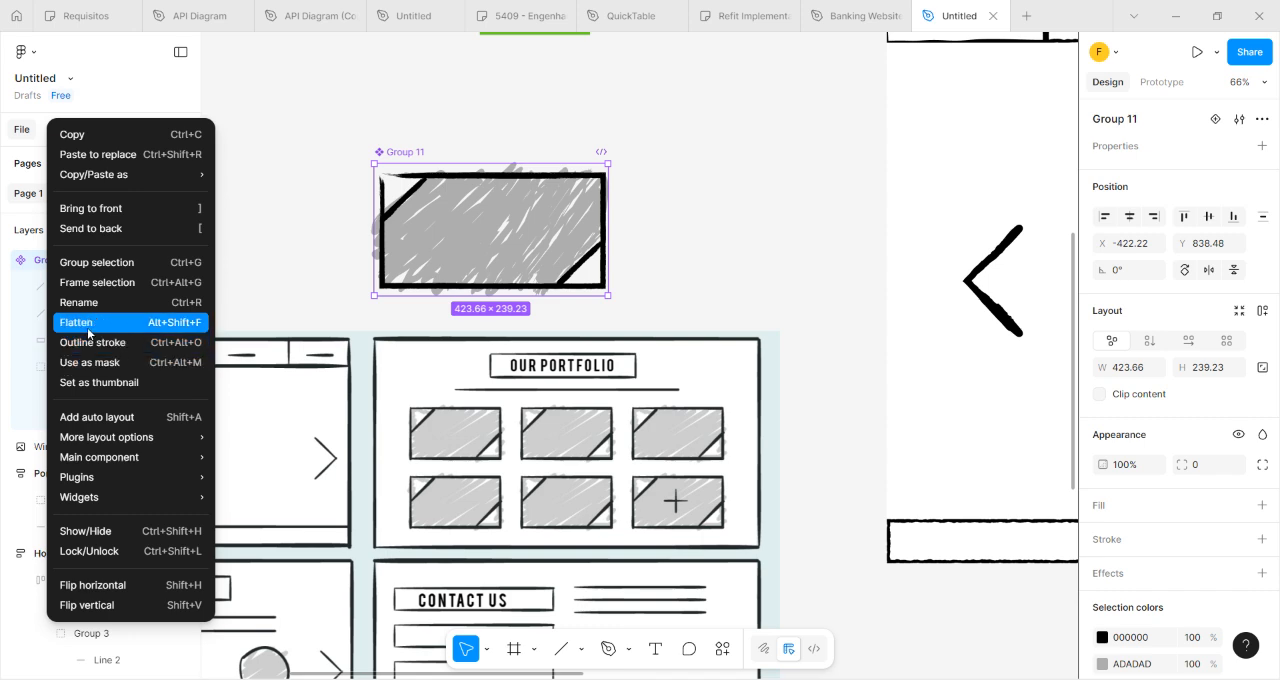
click(86, 304)
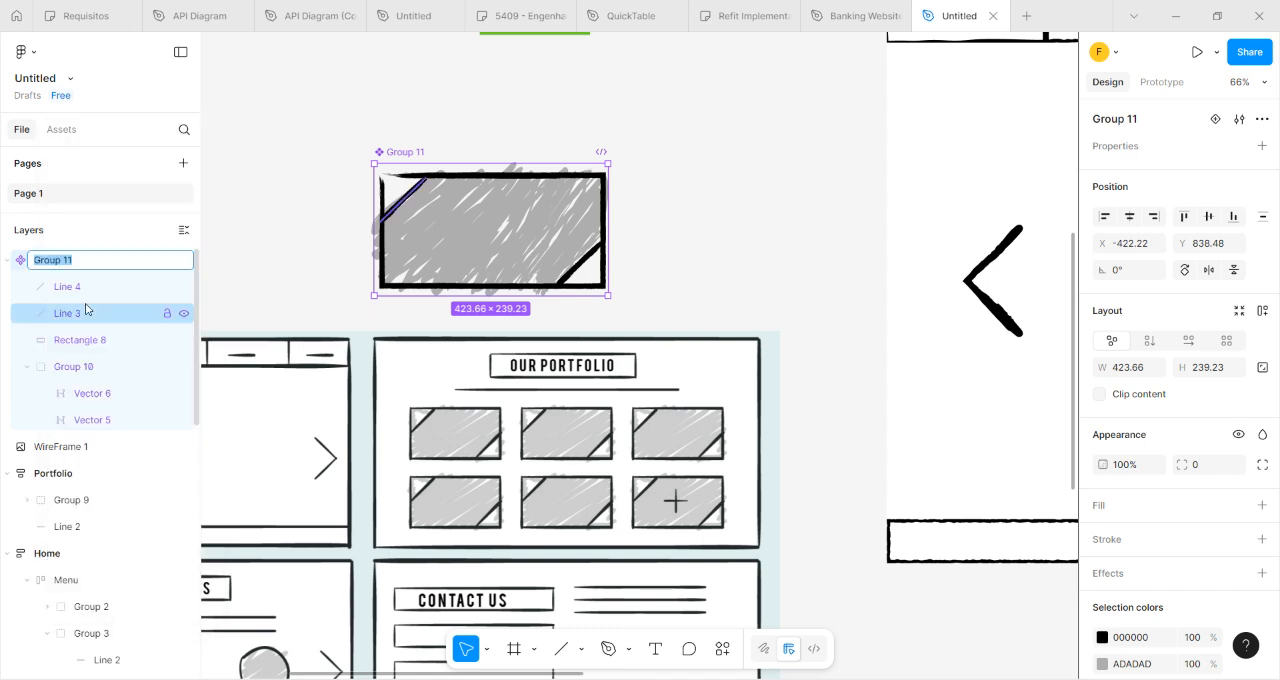
text(fRAME)
text(Card)
key(Return)
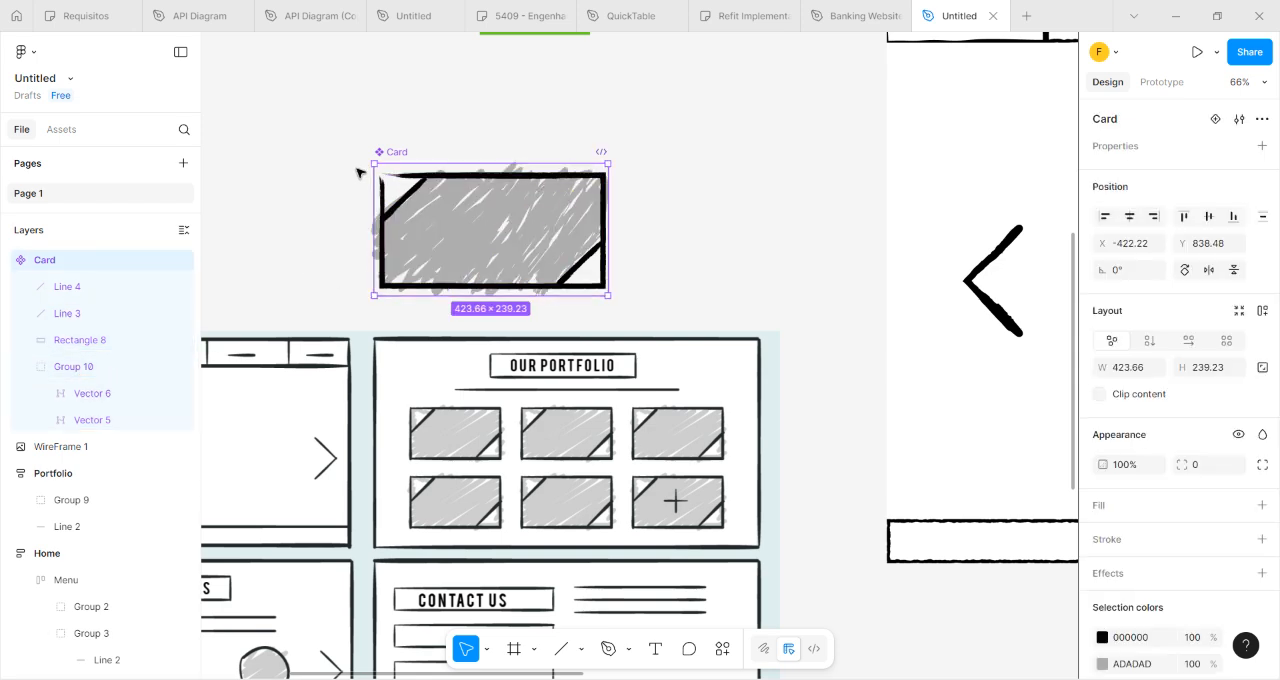
Duplicate the Card component and place the instance just to its right, above the wireframe reference image.
drag(440, 231, 689, 234)
click(414, 200)
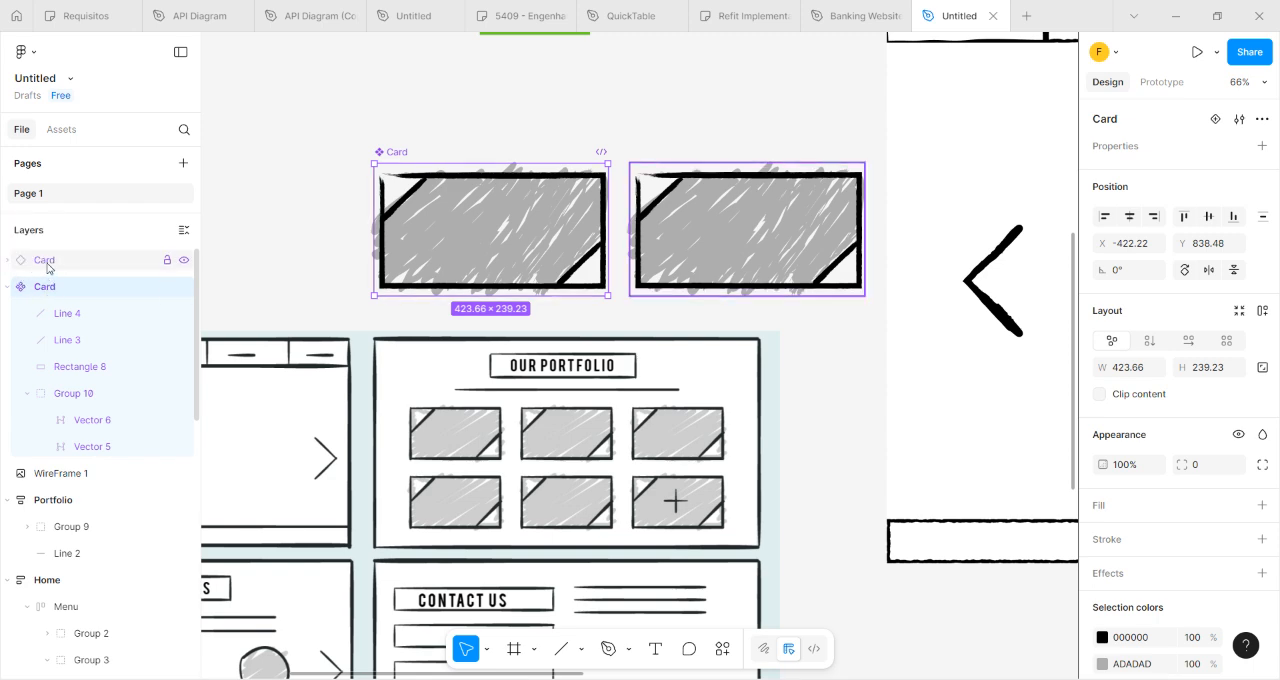
click(301, 140)
Try deleting the upper-left corner line from the main Card component, and undo the deletion.
click(463, 229)
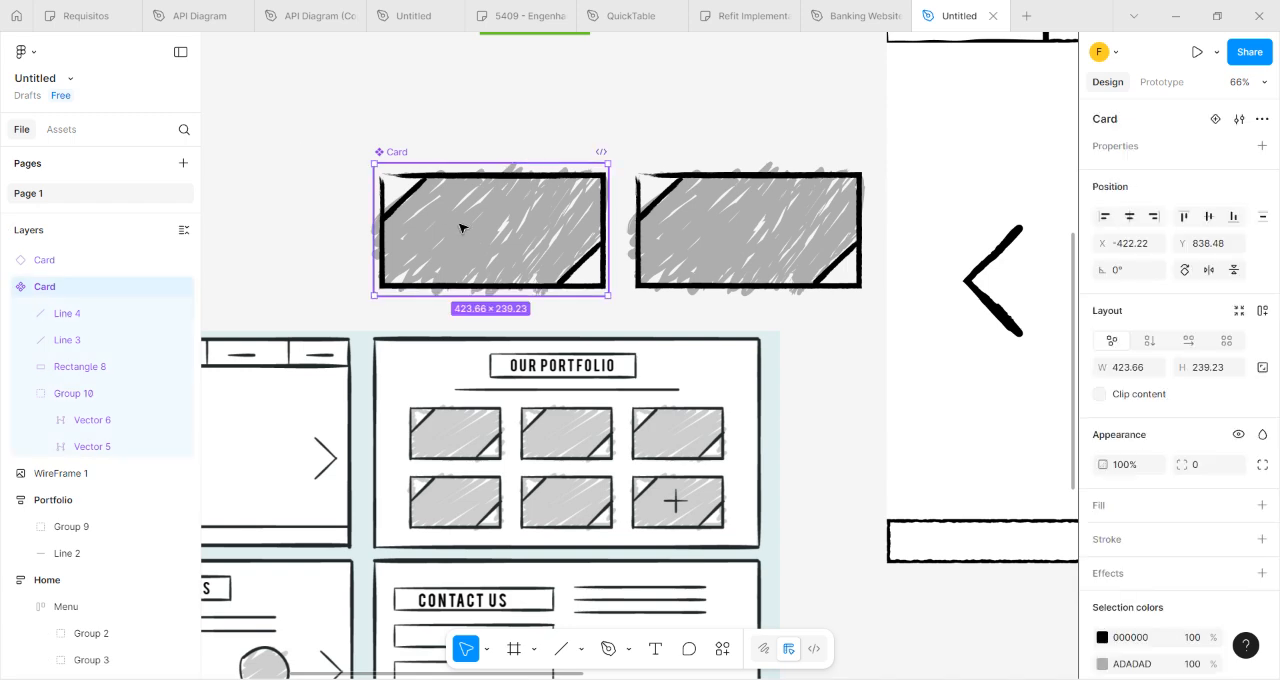
click(414, 200)
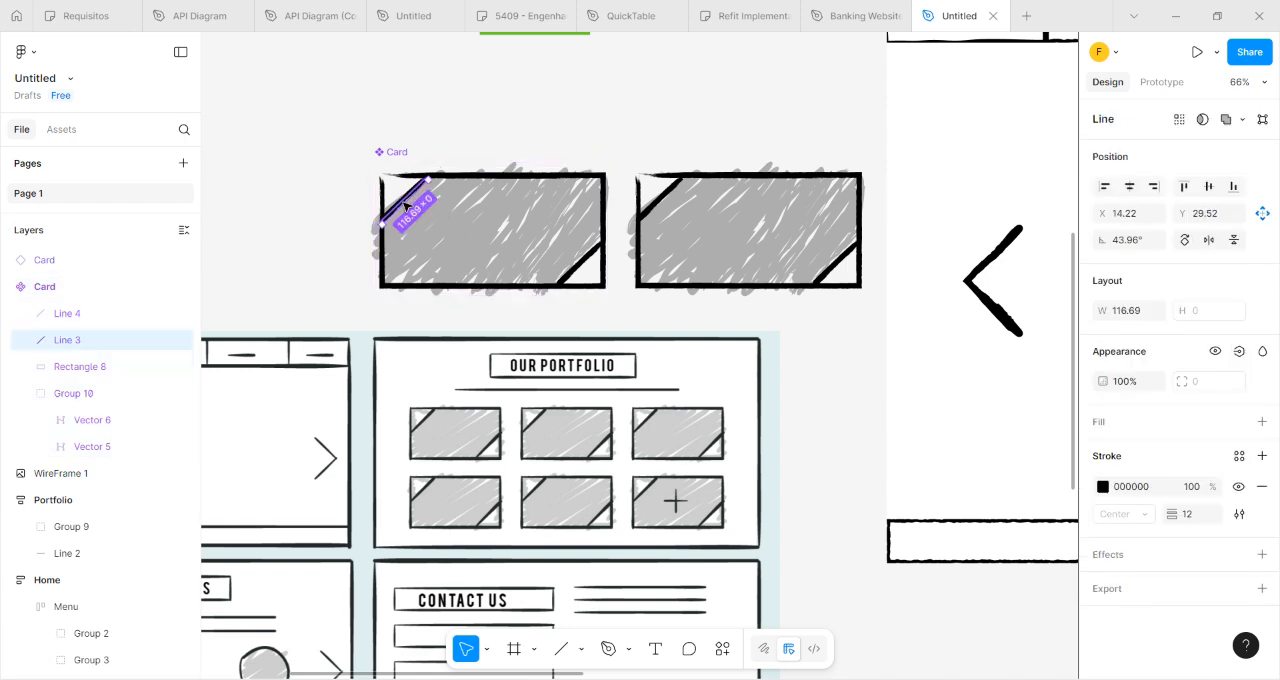
key(Delete)
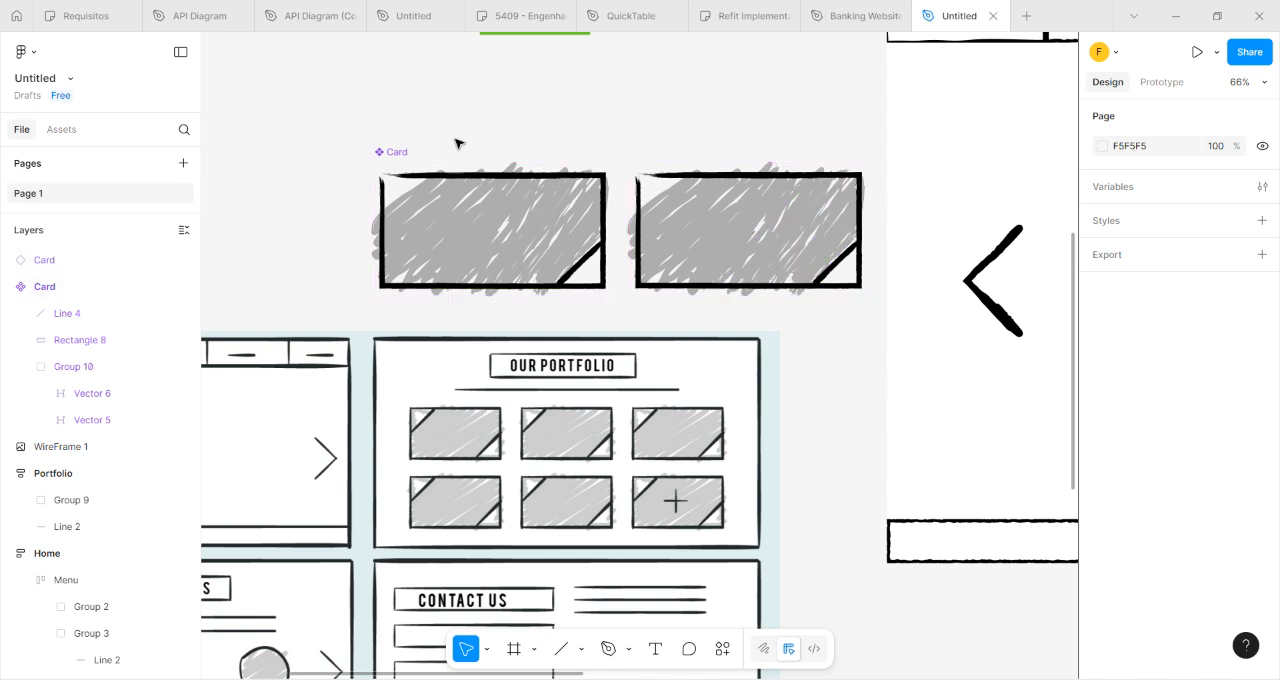
key(ctrl+z)
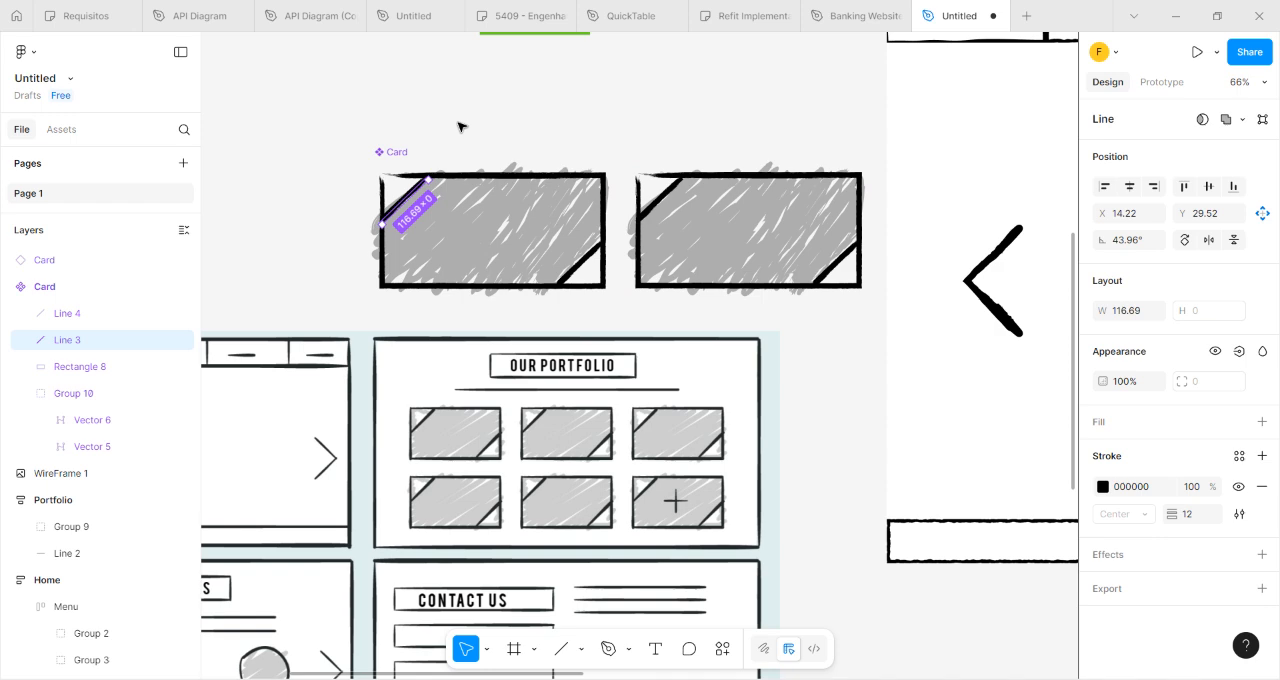
click(458, 126)
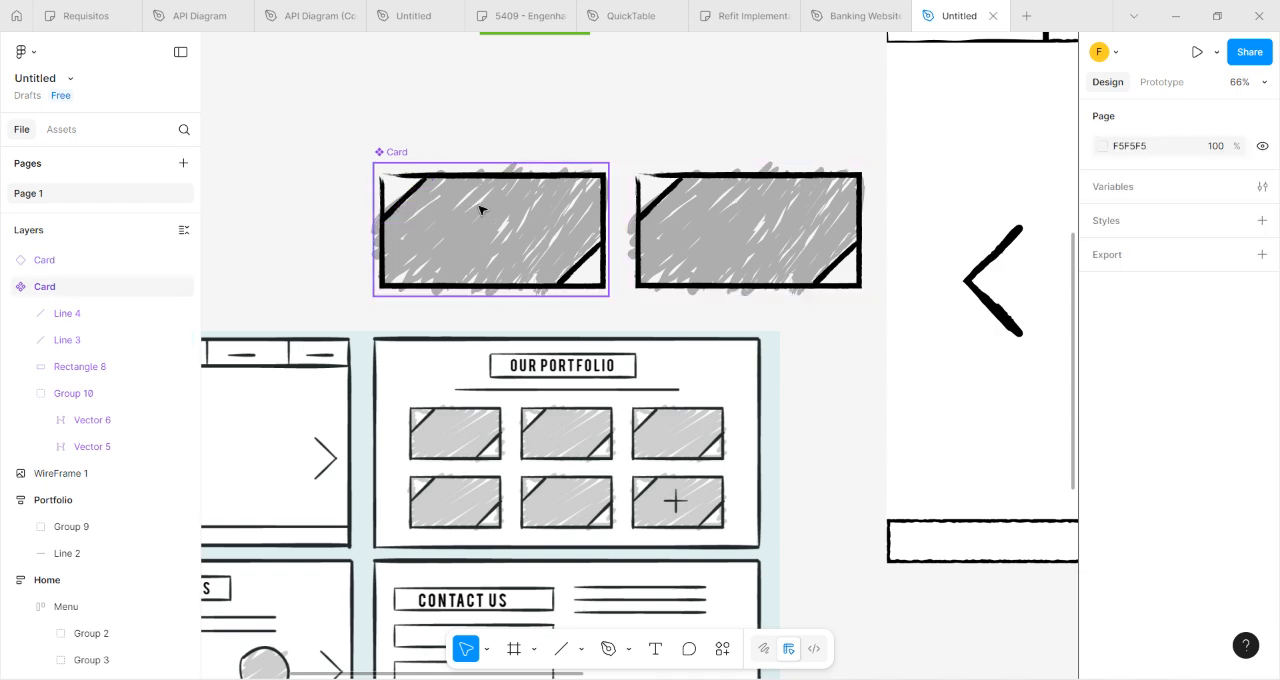
Move the main Card component farther left of its instance, to X -591 and Y 824.
click(388, 155)
drag(386, 154, 293, 150)
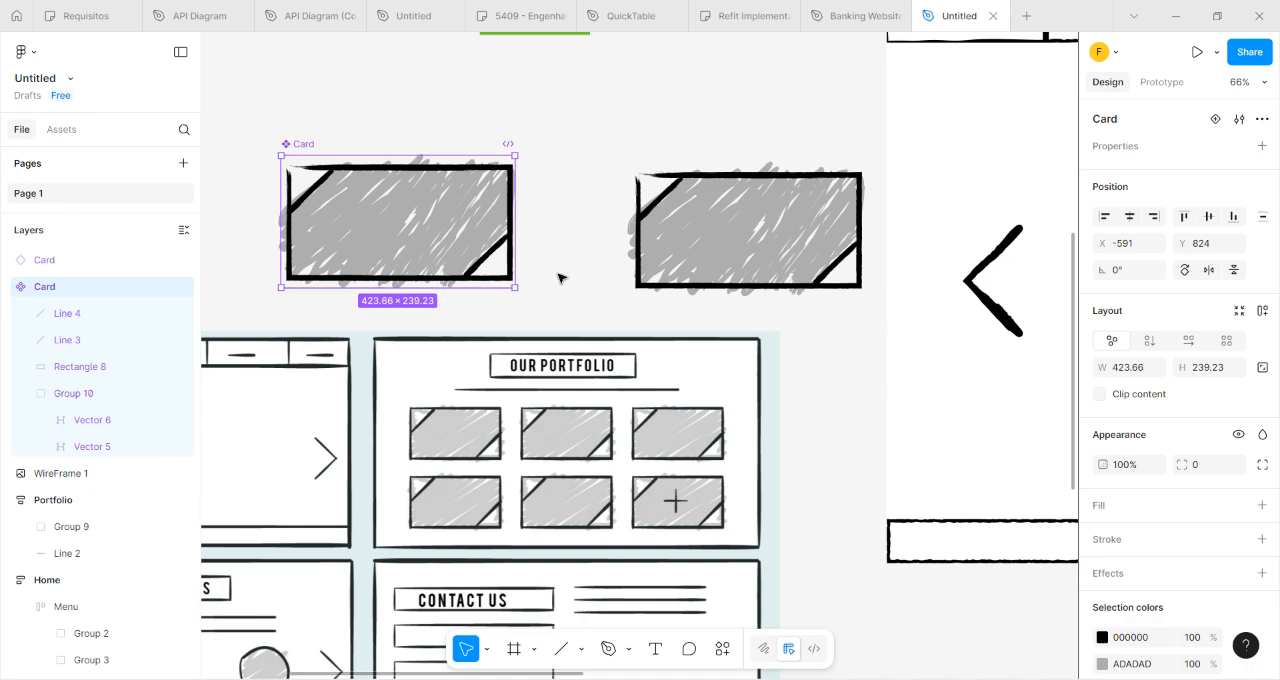
scroll(560, 277, down, 3)
scroll(714, 258, right, 5)
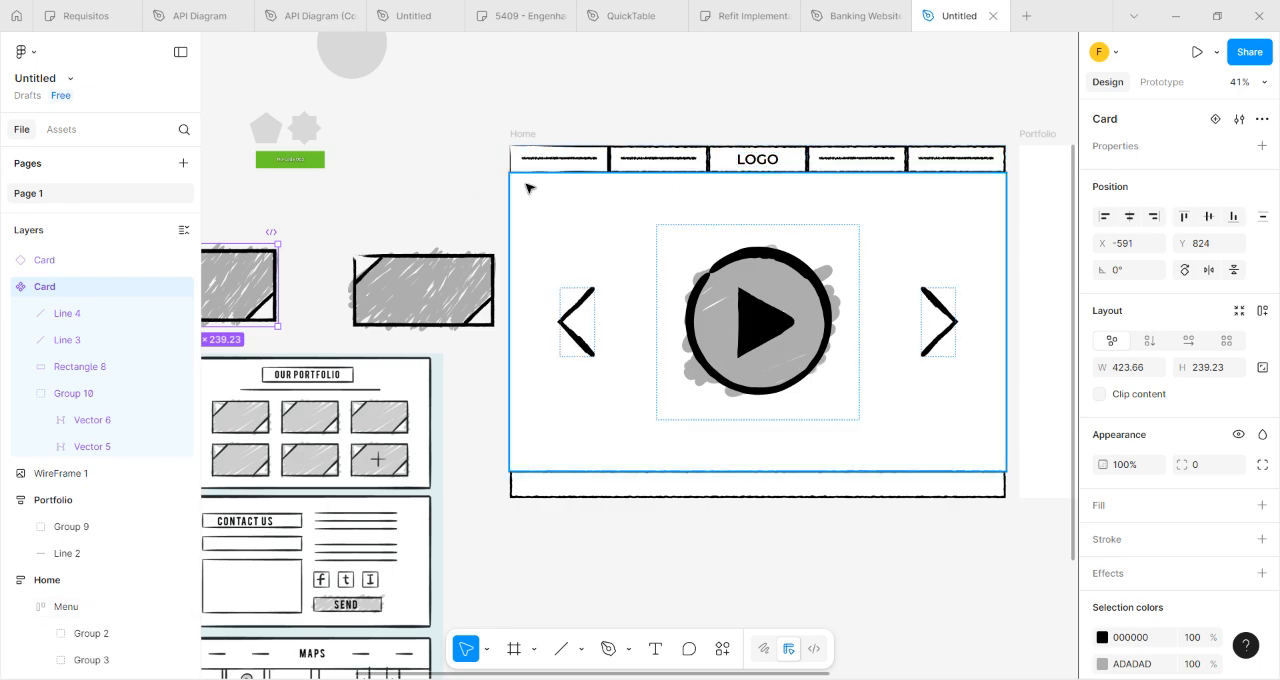
drag(332, 244, 743, 36)
drag(921, 438, 778, 335)
drag(782, 589, 777, 613)
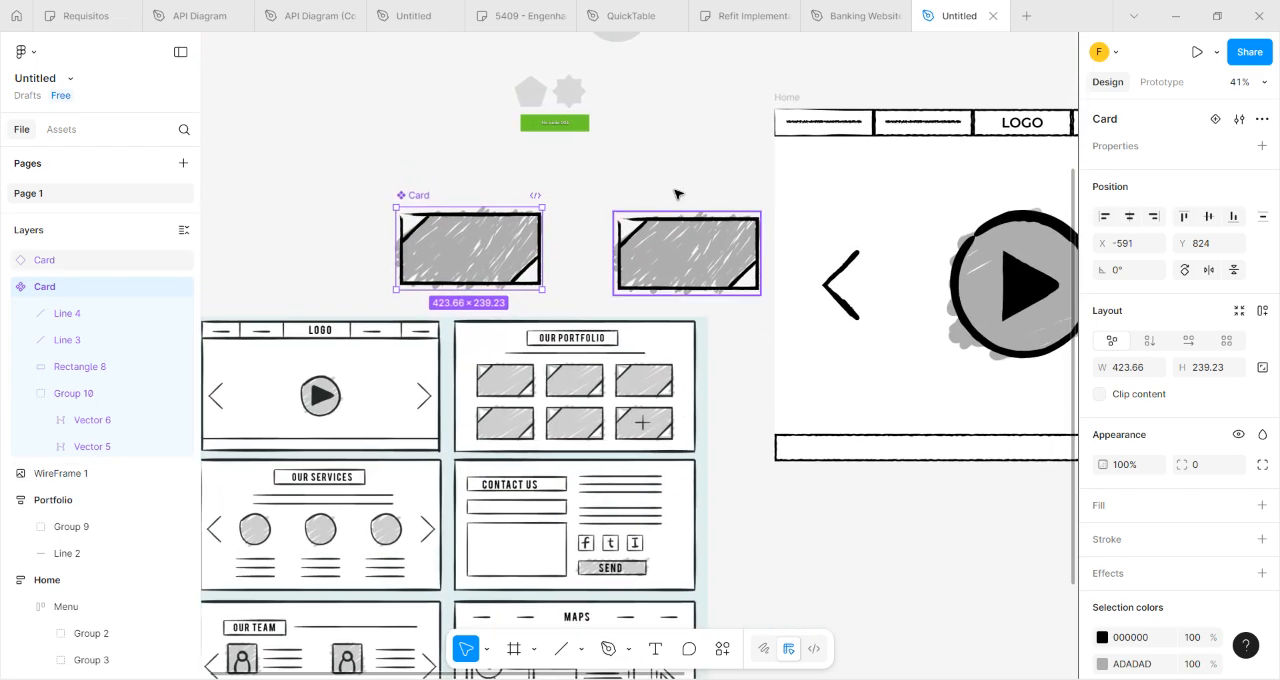
drag(680, 164, 608, 206)
drag(756, 179, 583, 191)
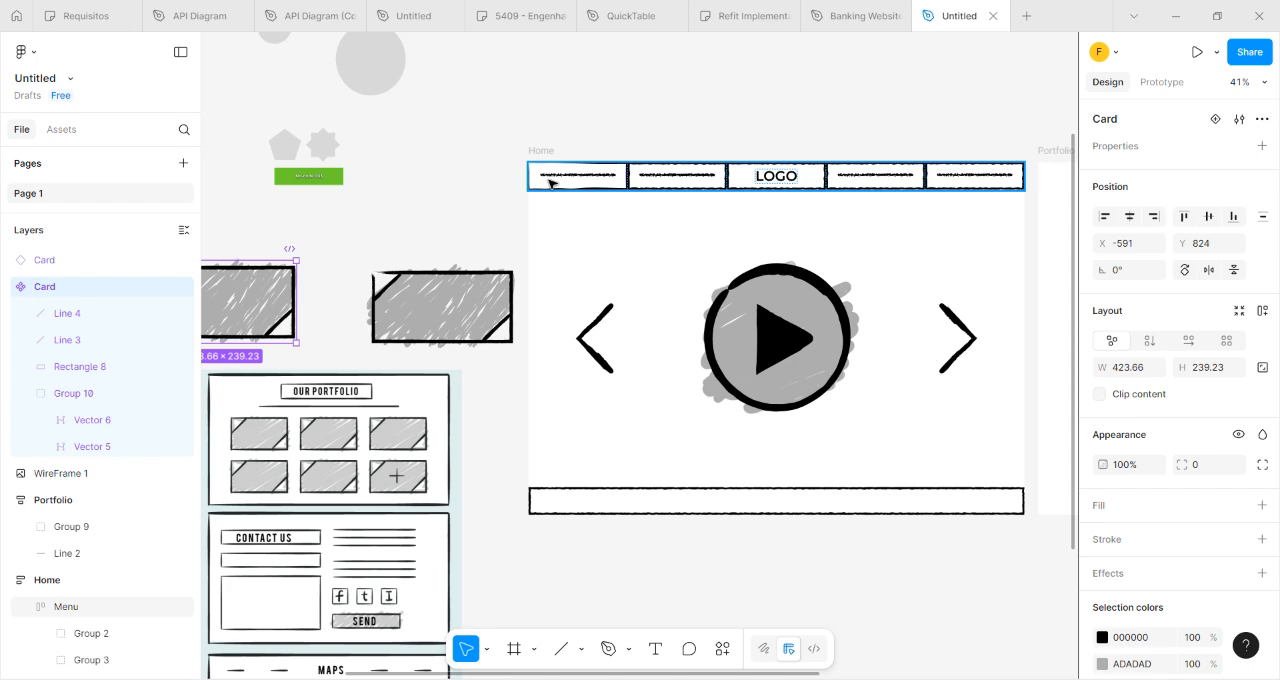
scroll(555, 220, left, 5)
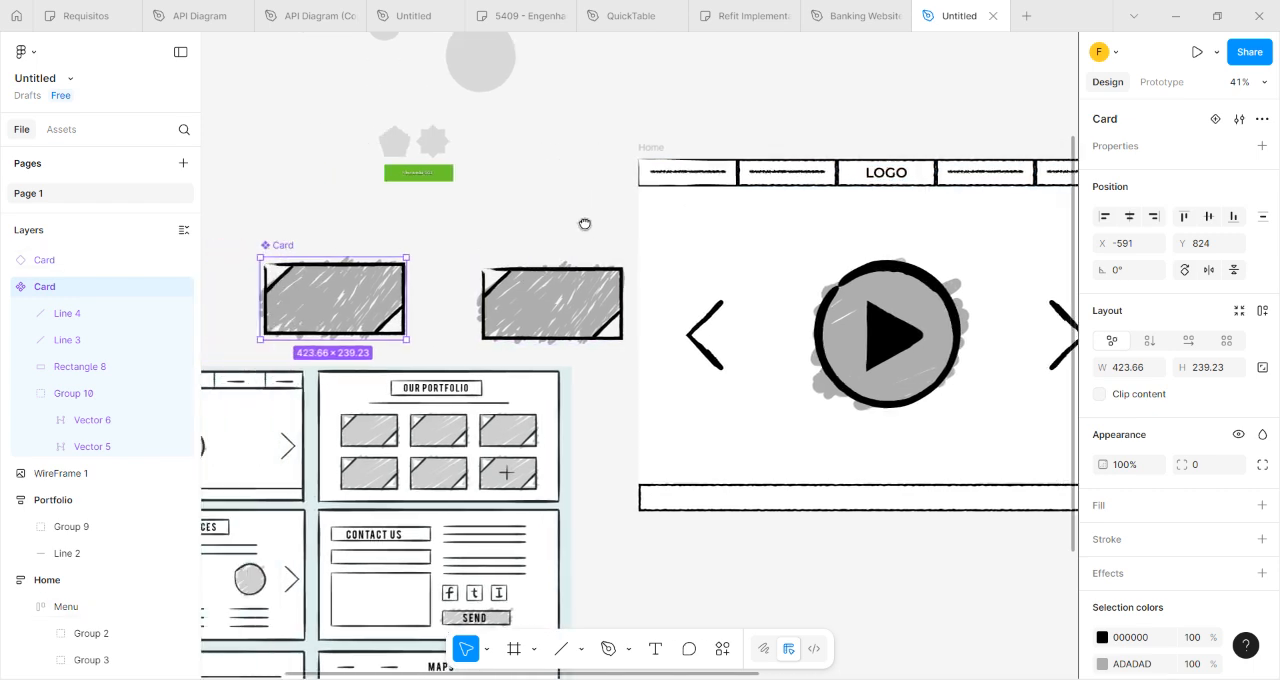
click(670, 272)
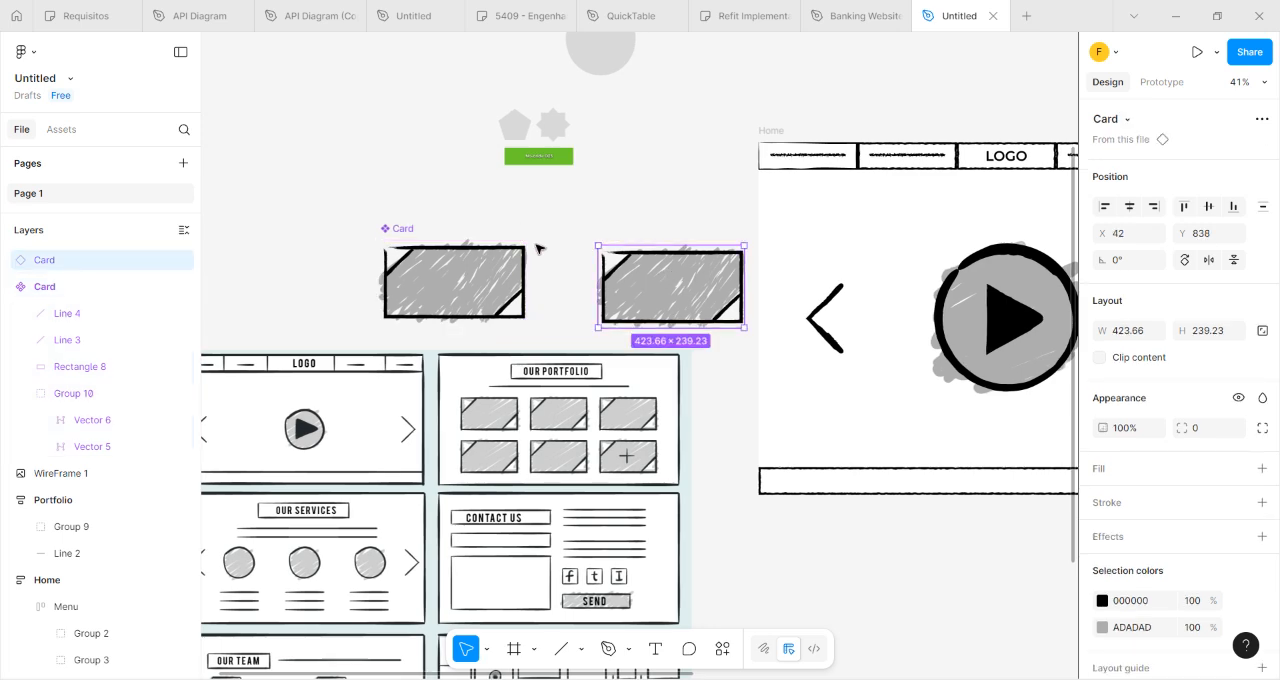
drag(560, 275, 552, 269)
click(430, 260)
click(606, 271)
scroll(558, 224, right, 6)
scroll(558, 224, down, 3)
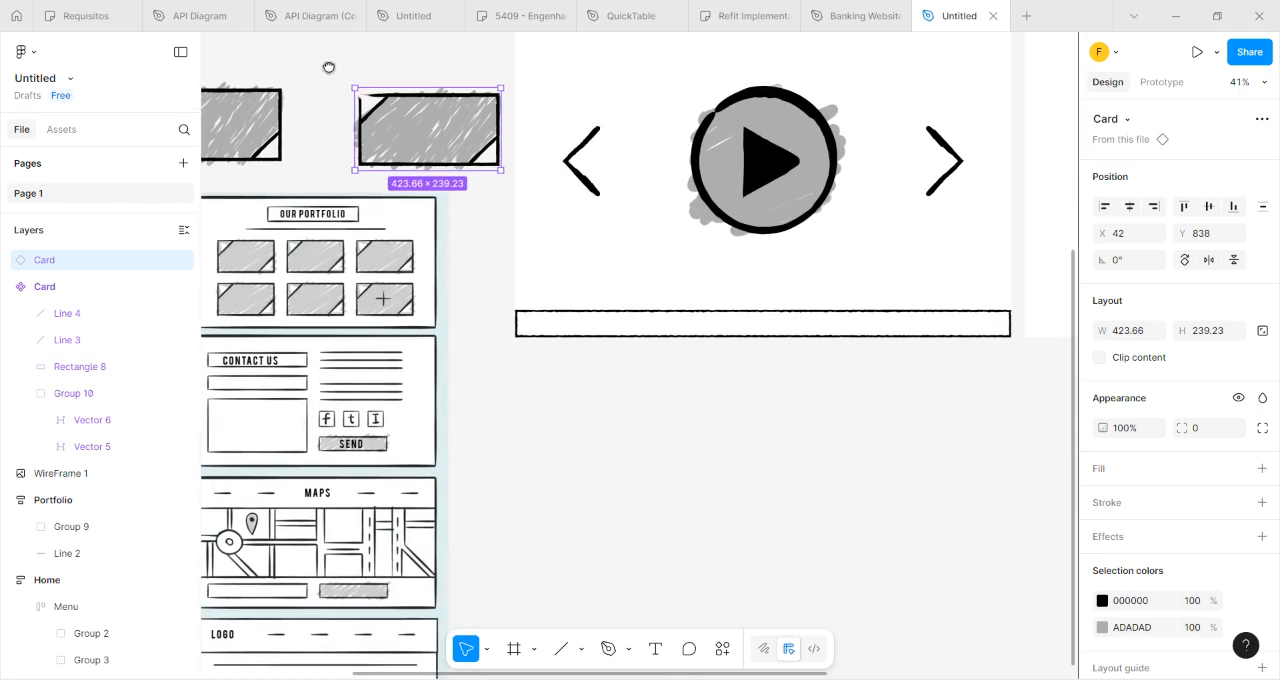
Check the file's asset library for its locally created components, and return to the layer list.
drag(594, 424, 874, 487)
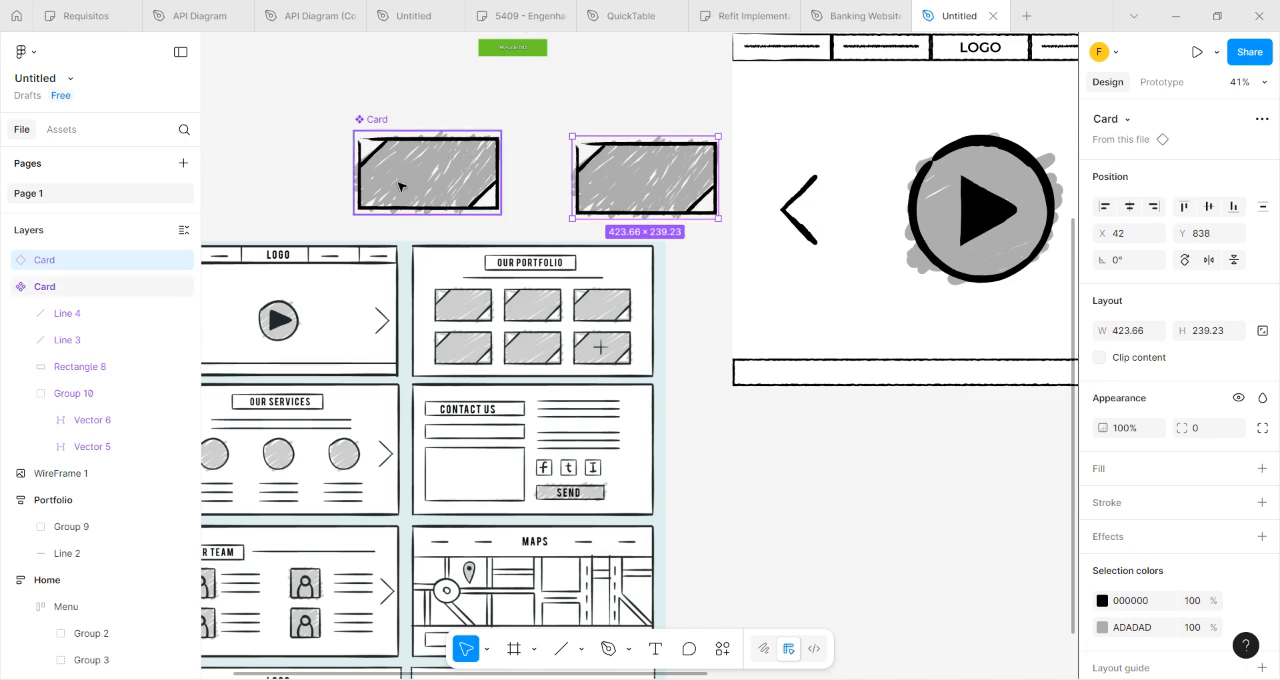
click(61, 129)
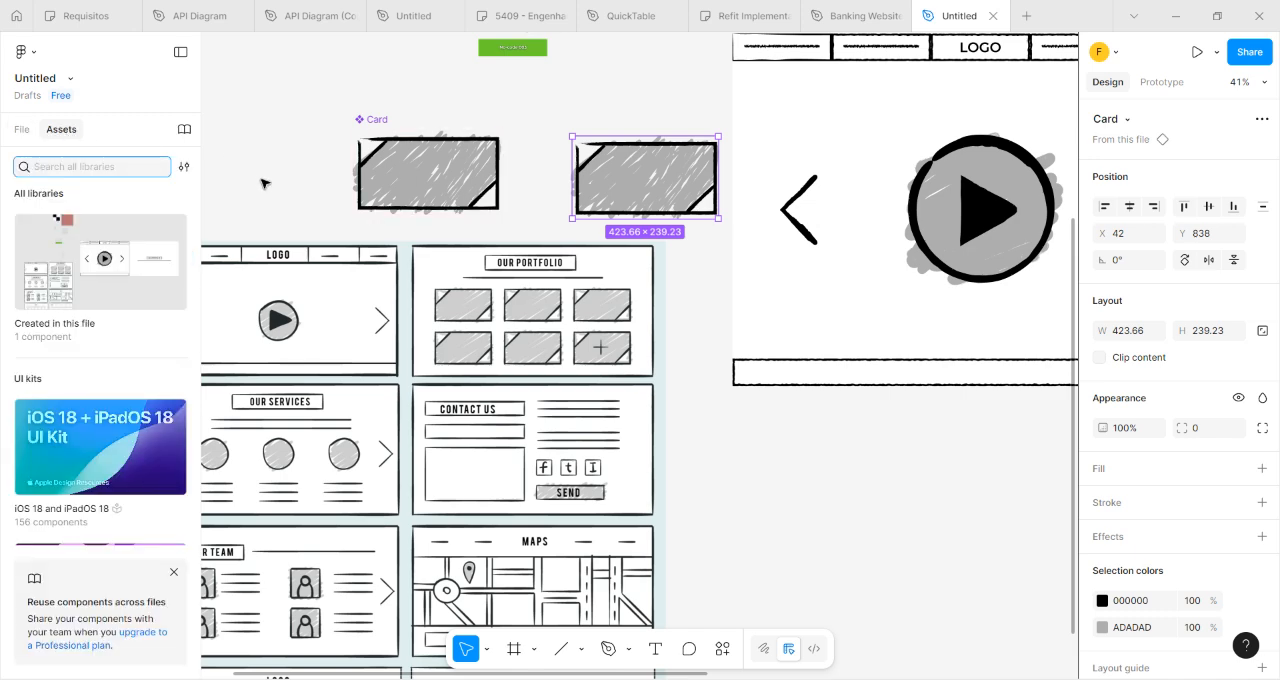
click(22, 129)
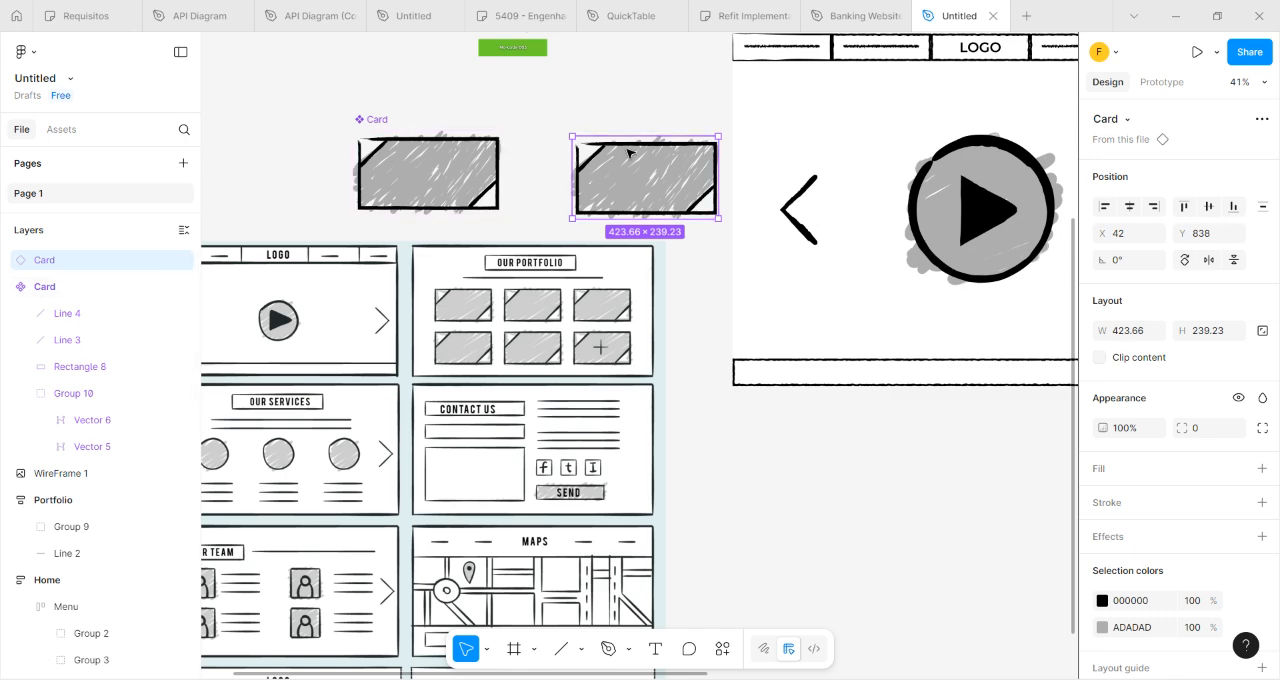
Move the main Card component farther from its instance, to X -884 and Y 812.
drag(368, 160, 267, 155)
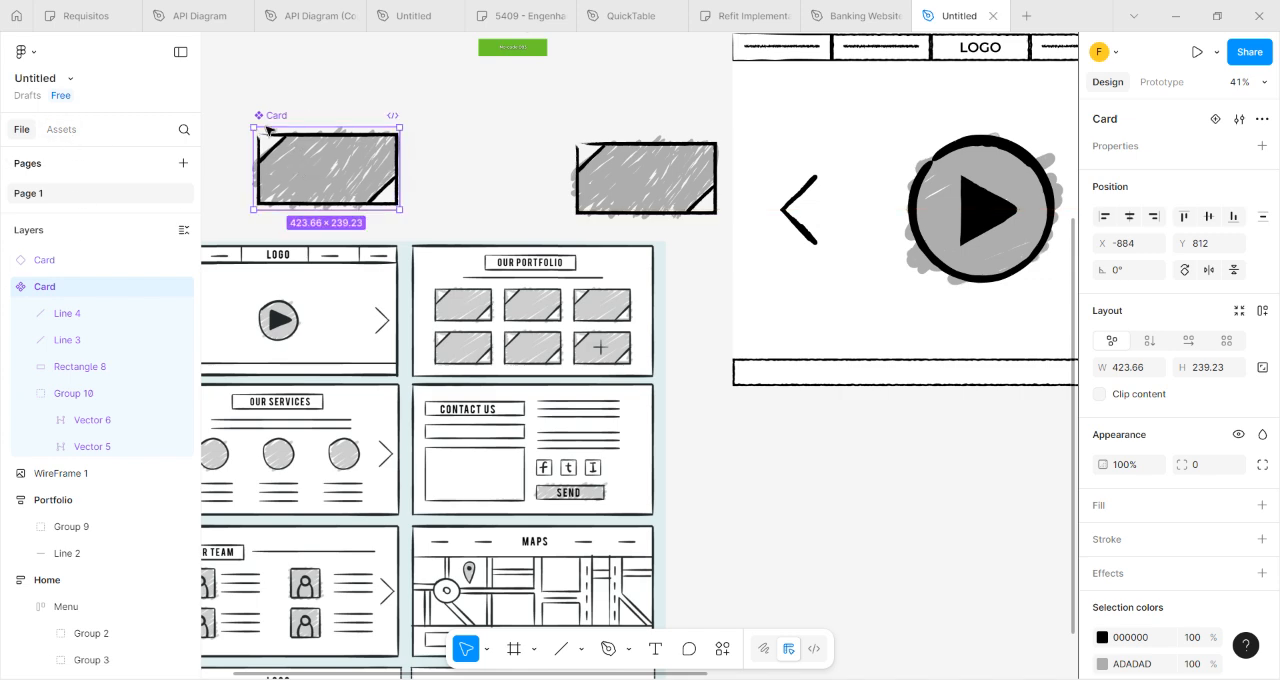
right_click(285, 150)
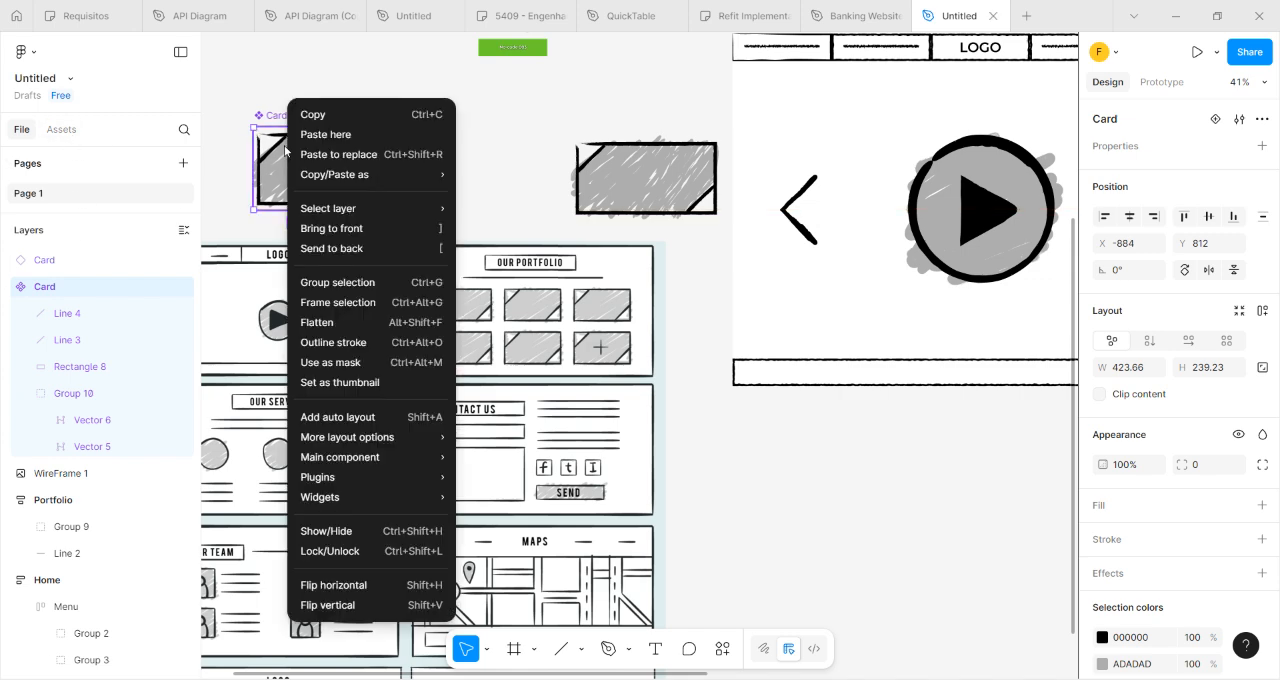
click(233, 82)
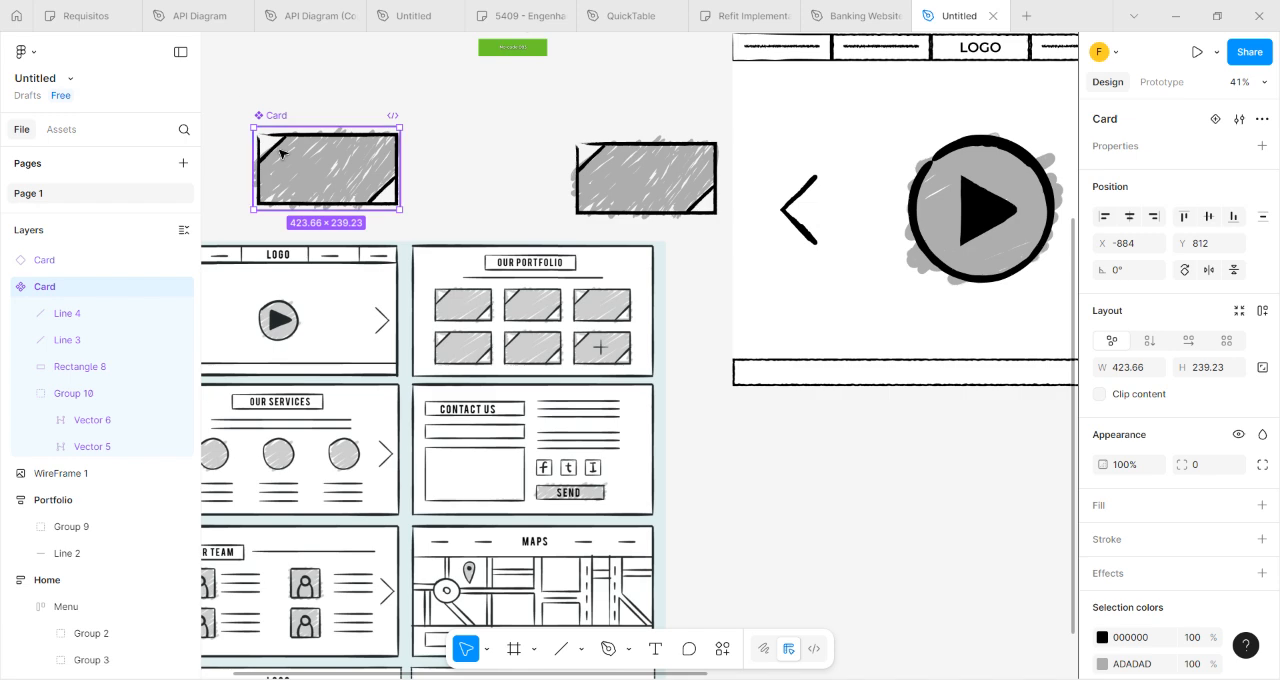
Place the Card instance inside the Portfolio frame, beneath the line under the OUR PORTFOLIO heading.
drag(613, 329, 585, 336)
click(576, 186)
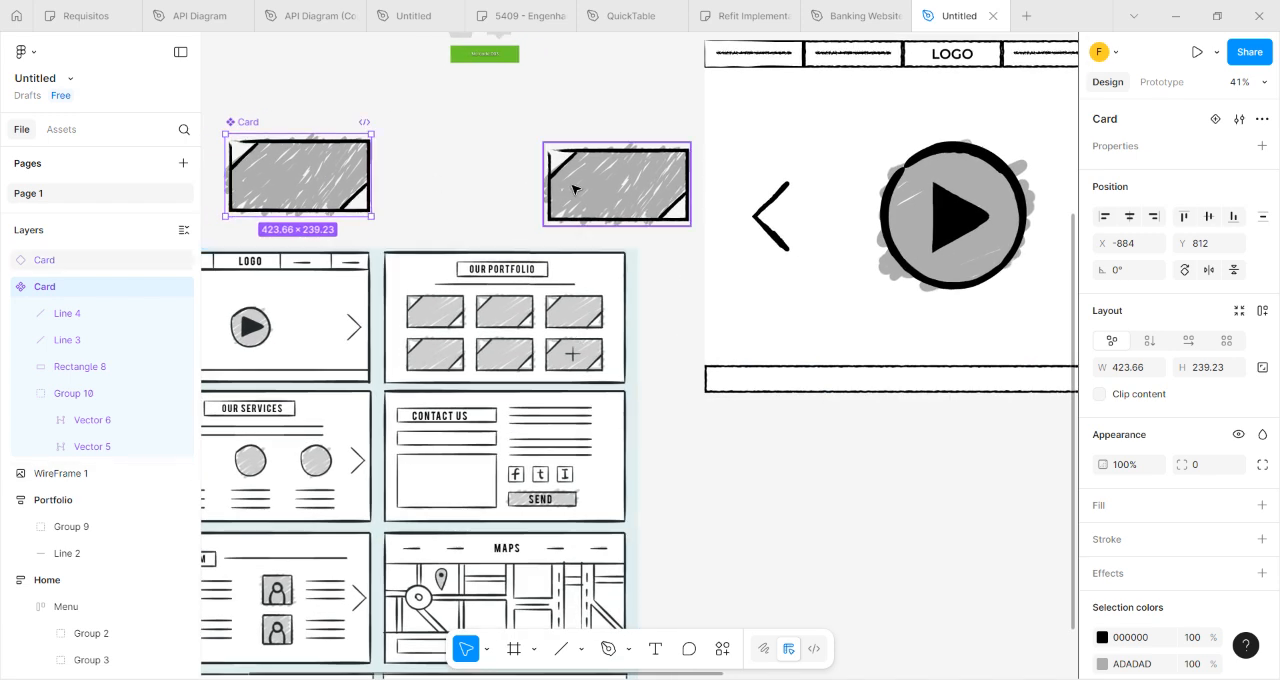
click(303, 186)
scroll(806, 395, down, 1)
drag(806, 395, 345, 455)
drag(222, 241, 996, 355)
drag(963, 500, 811, 486)
ctrl+scroll(494, 474, down, 3)
drag(558, 547, 909, 448)
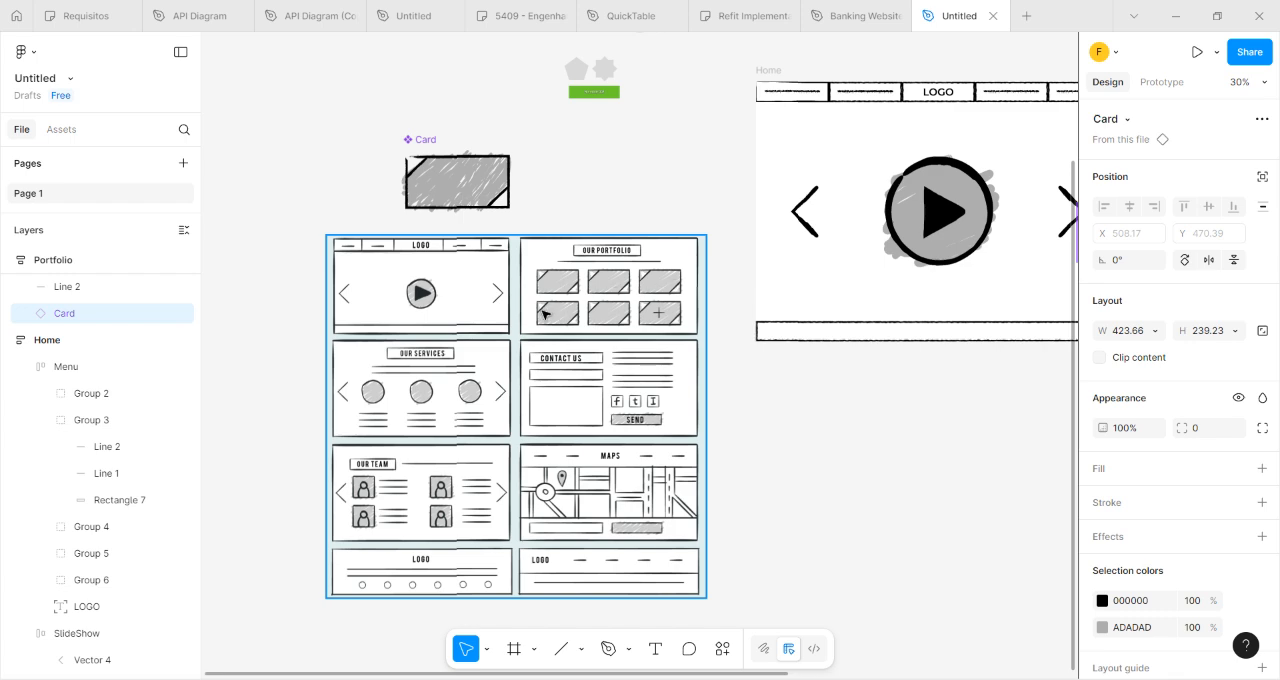
drag(917, 474, 157, 426)
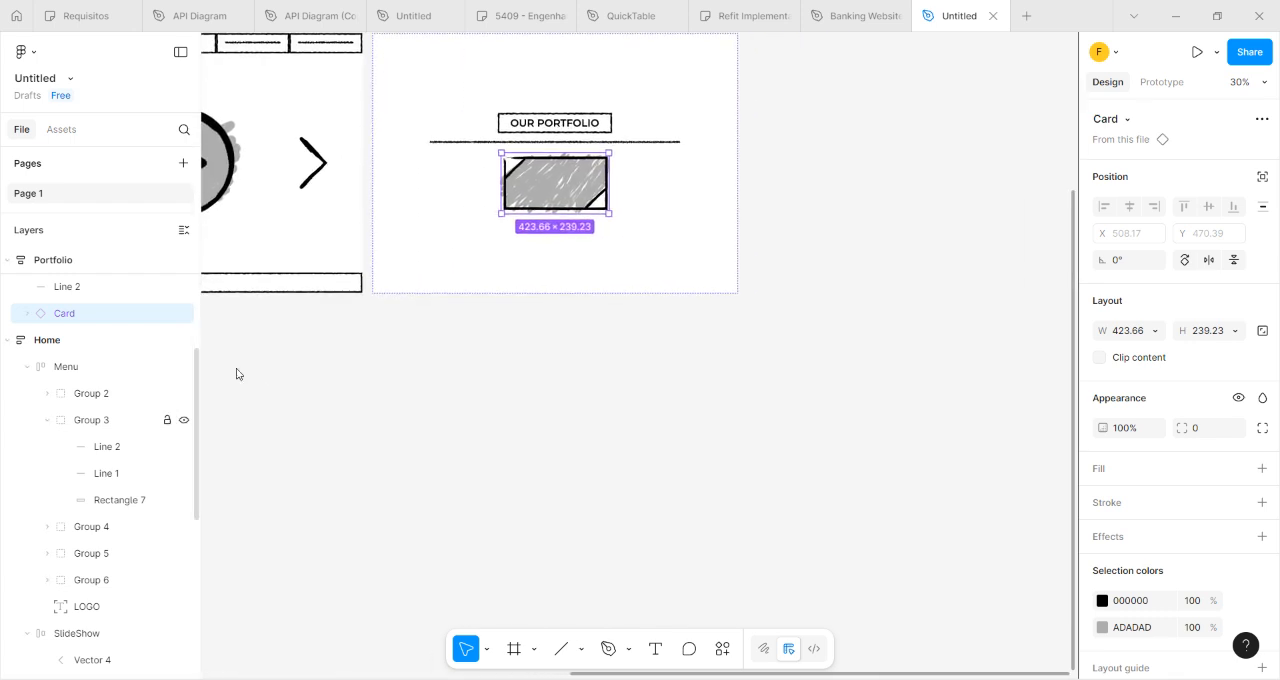
drag(554, 347, 1037, 403)
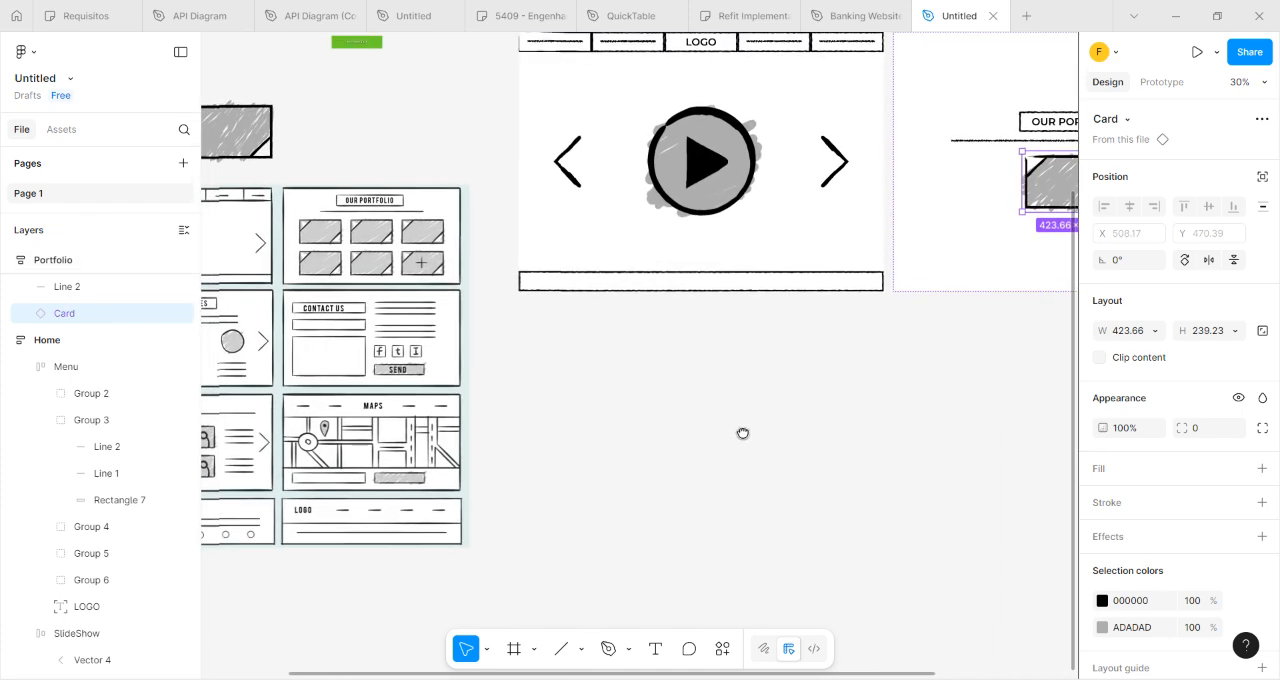
Move the Card instance out of the Portfolio frame onto the empty canvas below it.
drag(743, 431, 614, 491)
scroll(791, 394, down, 2)
scroll(791, 394, right, 5)
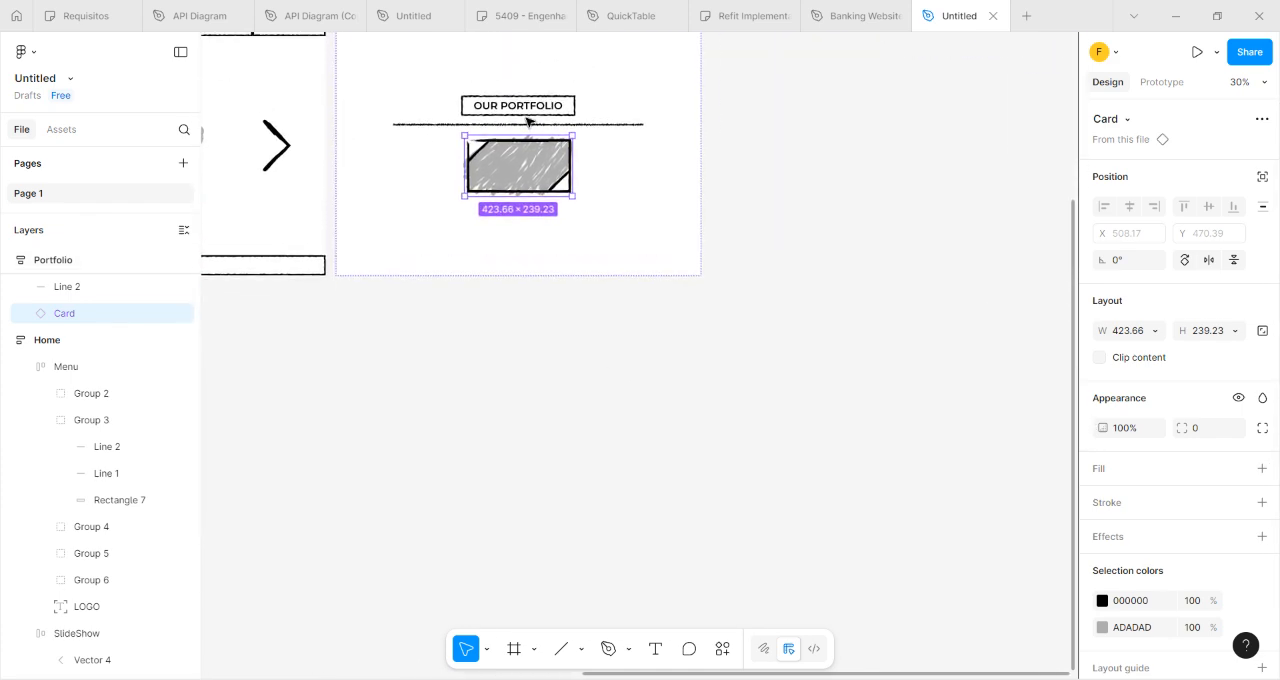
drag(491, 169, 507, 371)
click(591, 372)
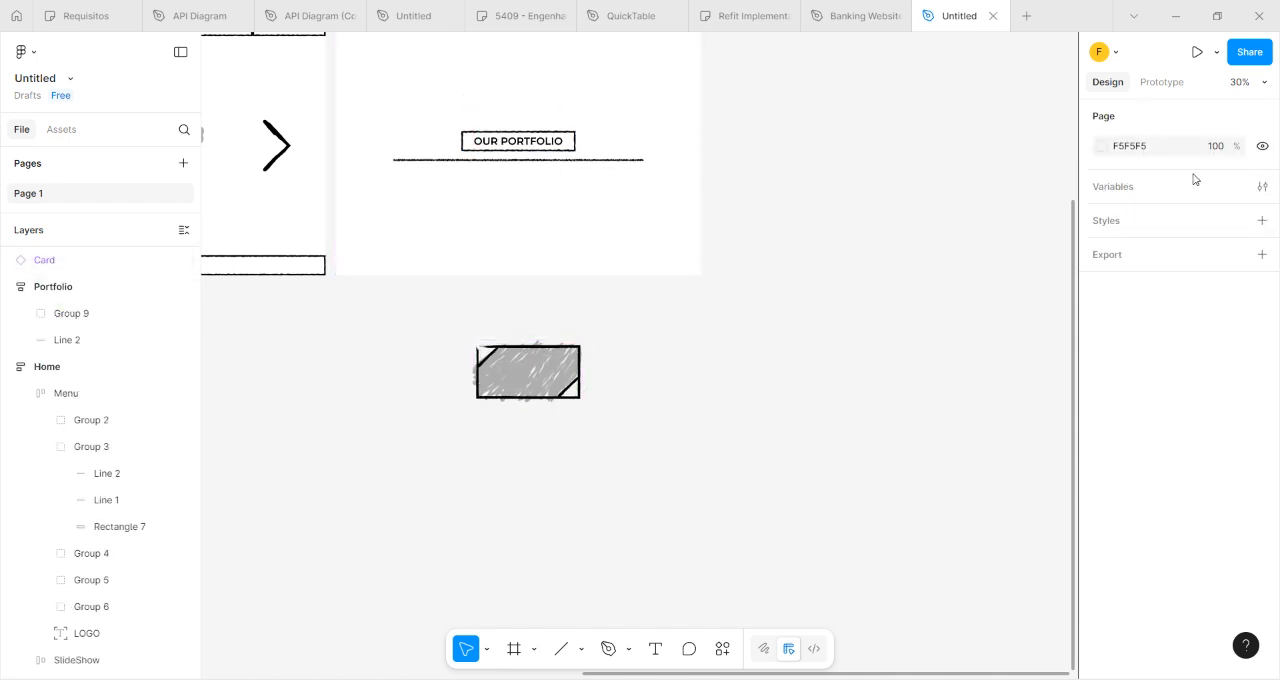
Draw a container frame about 1134 × 499 inside Portfolio, below the line under the OUR PORTFOLIO heading.
click(515, 650)
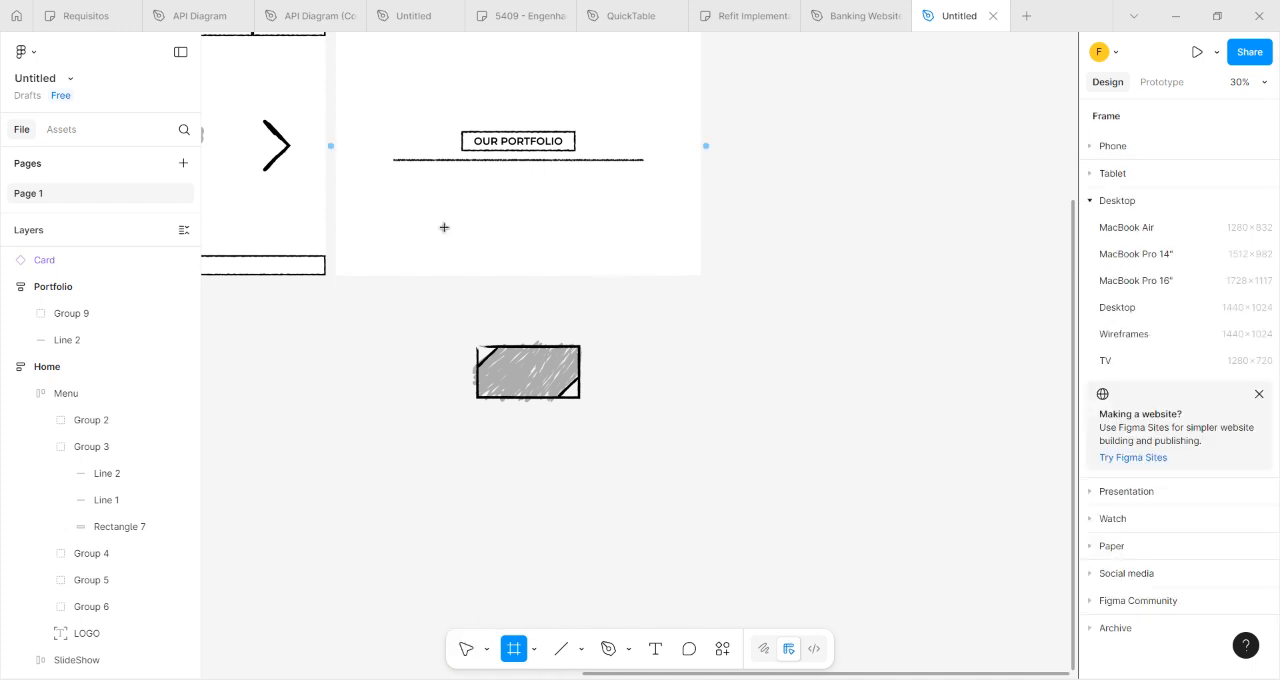
drag(358, 166, 640, 289)
drag(389, 349, 488, 431)
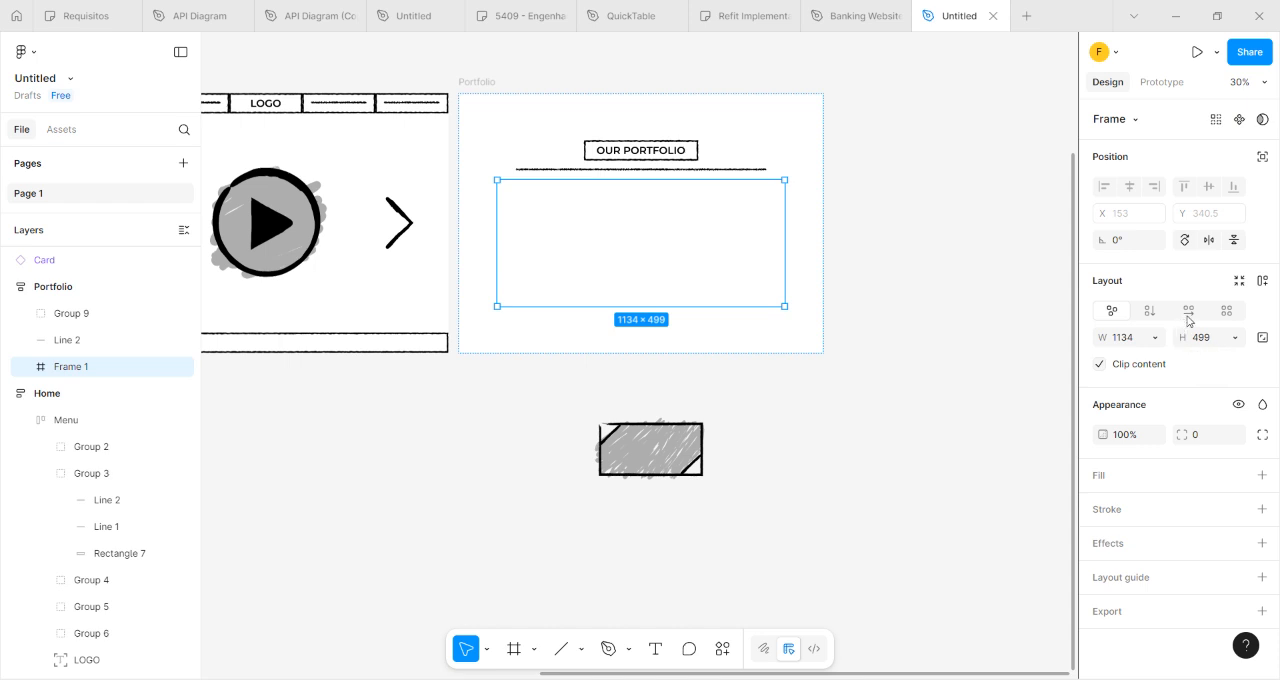
Give the new container frame a horizontal auto layout without wrapping.
click(1227, 314)
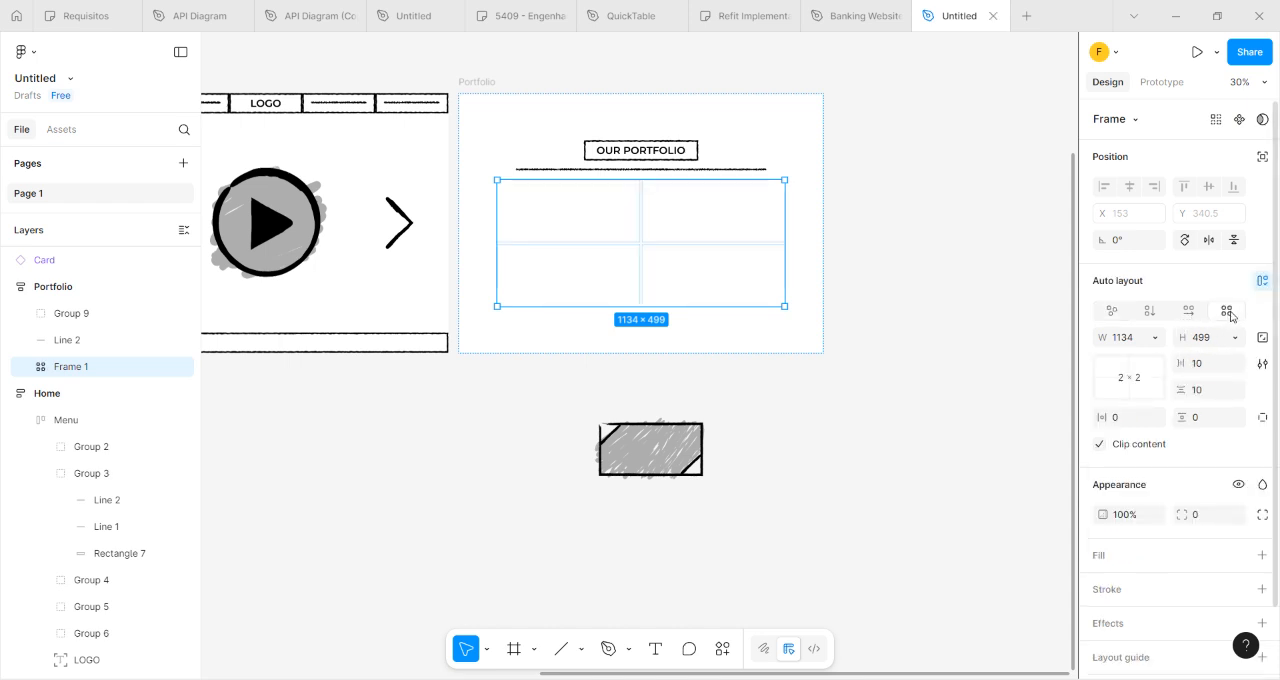
click(1186, 318)
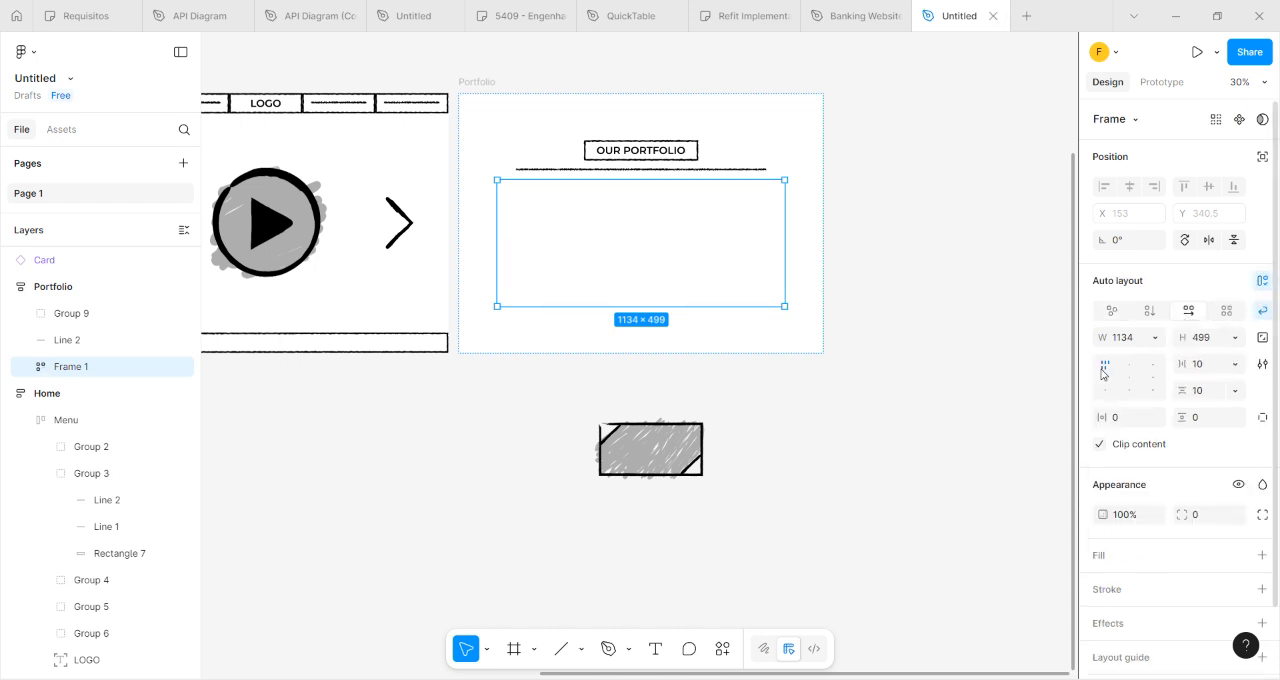
click(1175, 317)
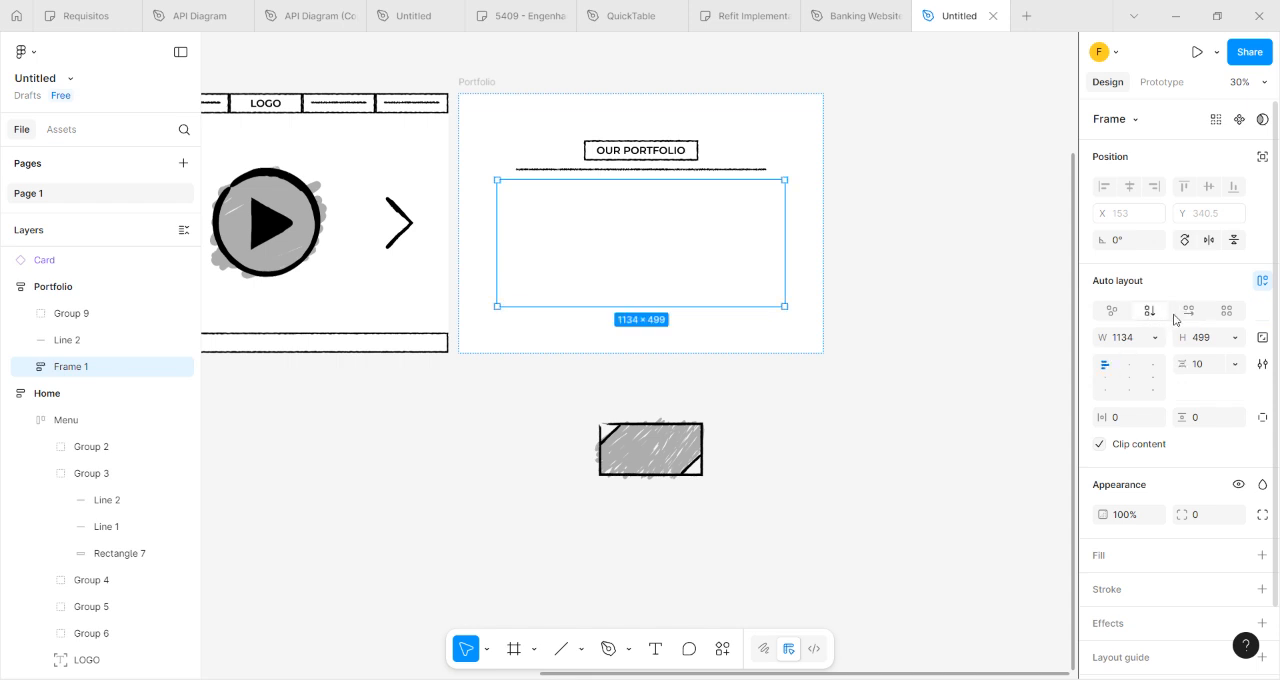
click(1115, 319)
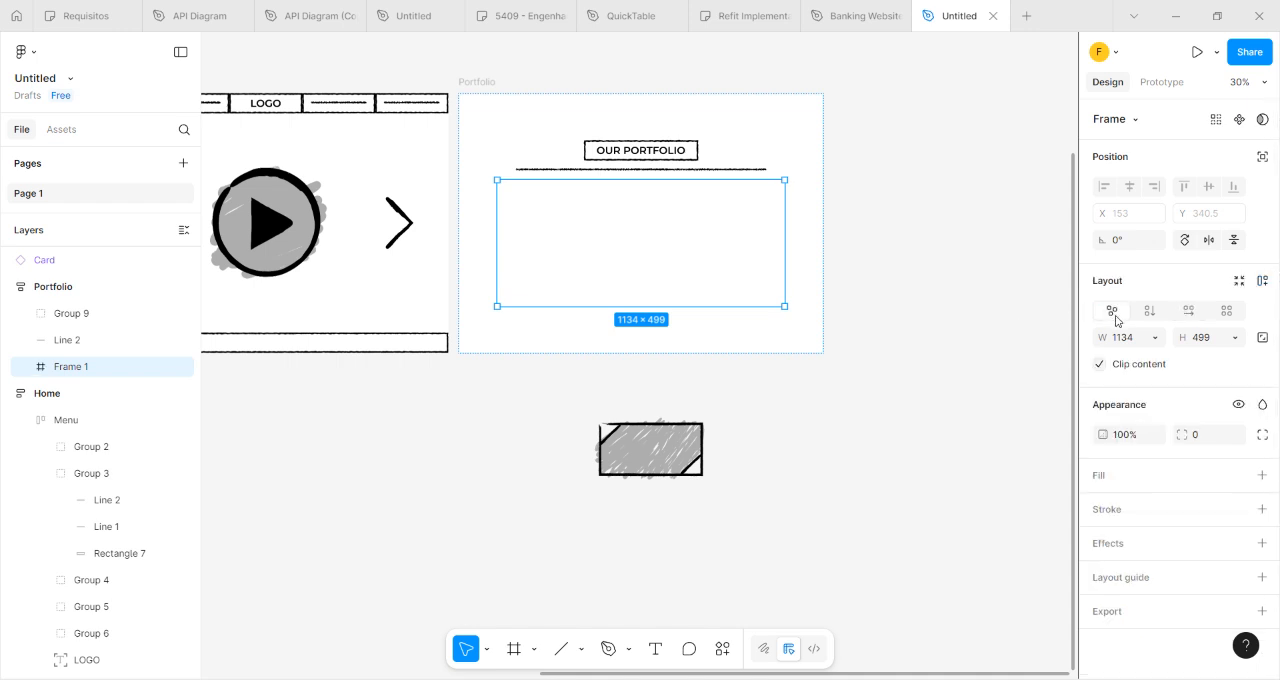
click(1188, 315)
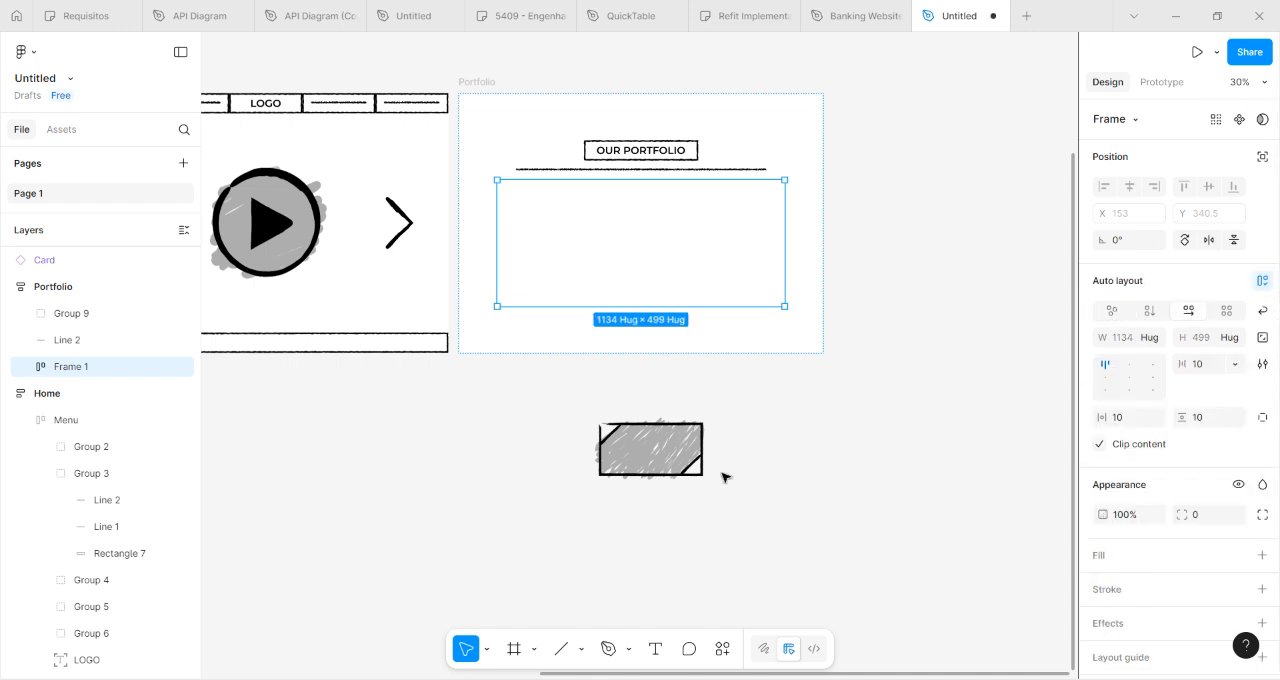
Move the Card instance into the container frame and duplicate it twice to form a row of three cards.
drag(632, 455, 552, 257)
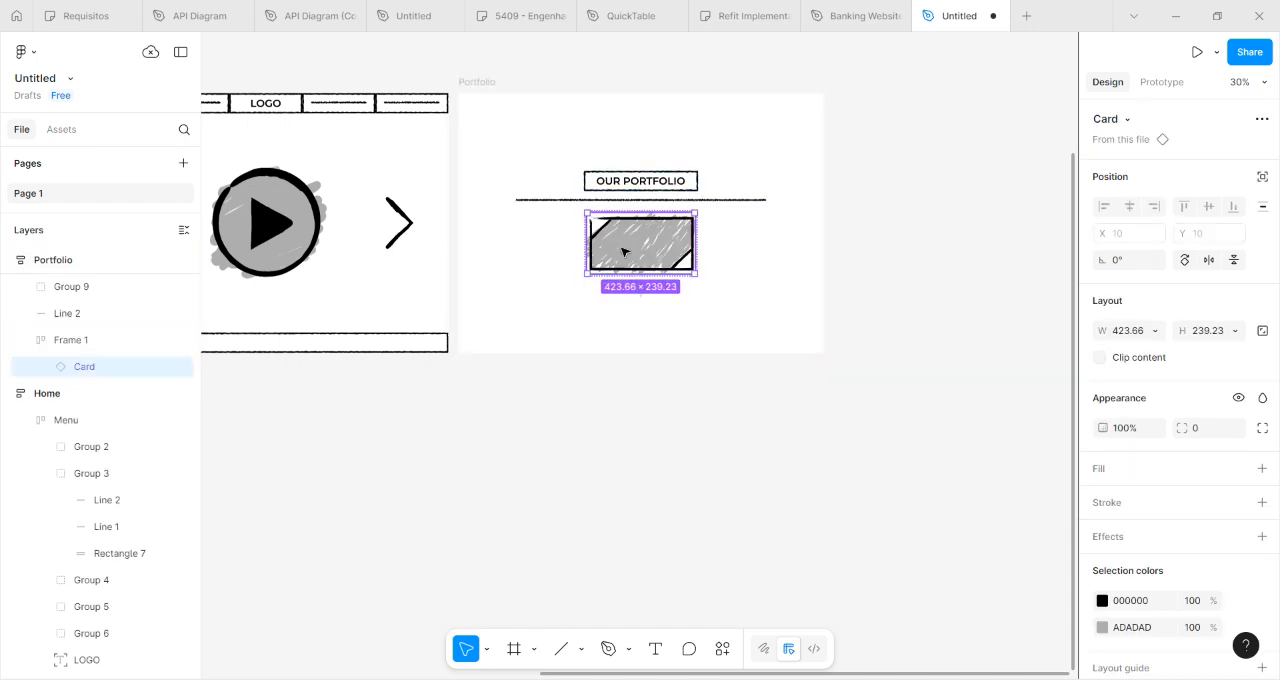
key(ctrl+d)
key(ctrl+d)
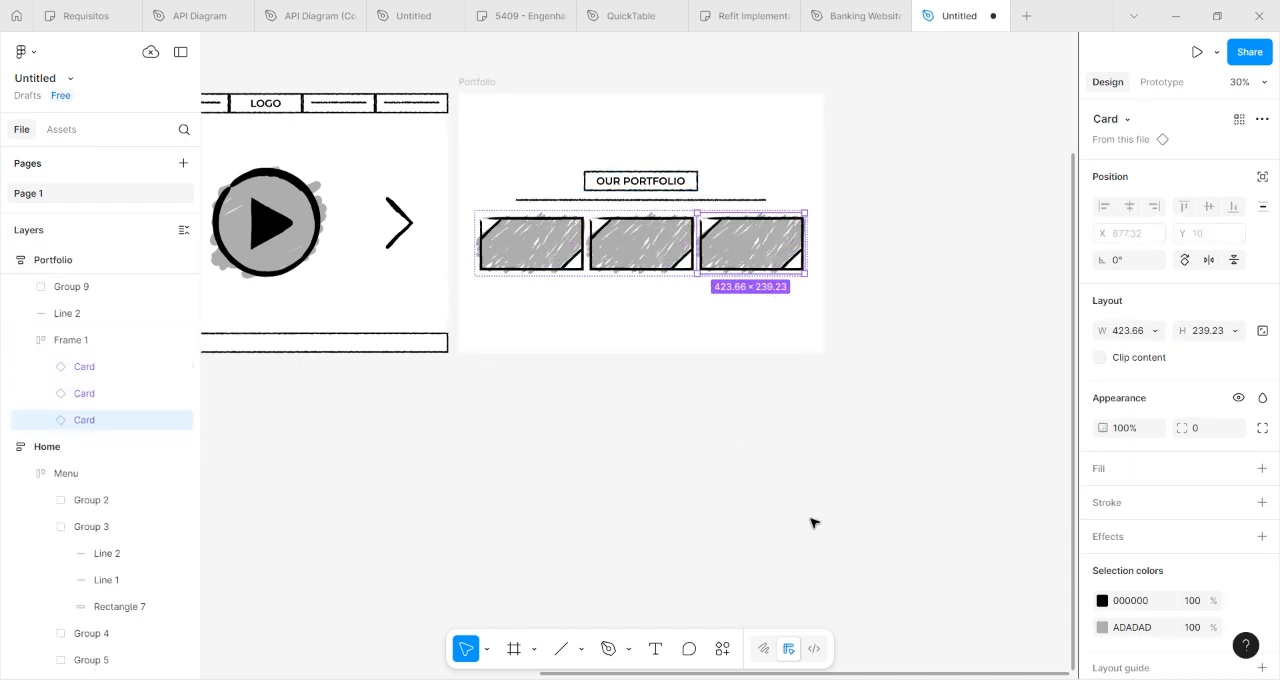
Try duplicating the whole three-card row as a second row below it, and undo the duplication.
click(700, 274)
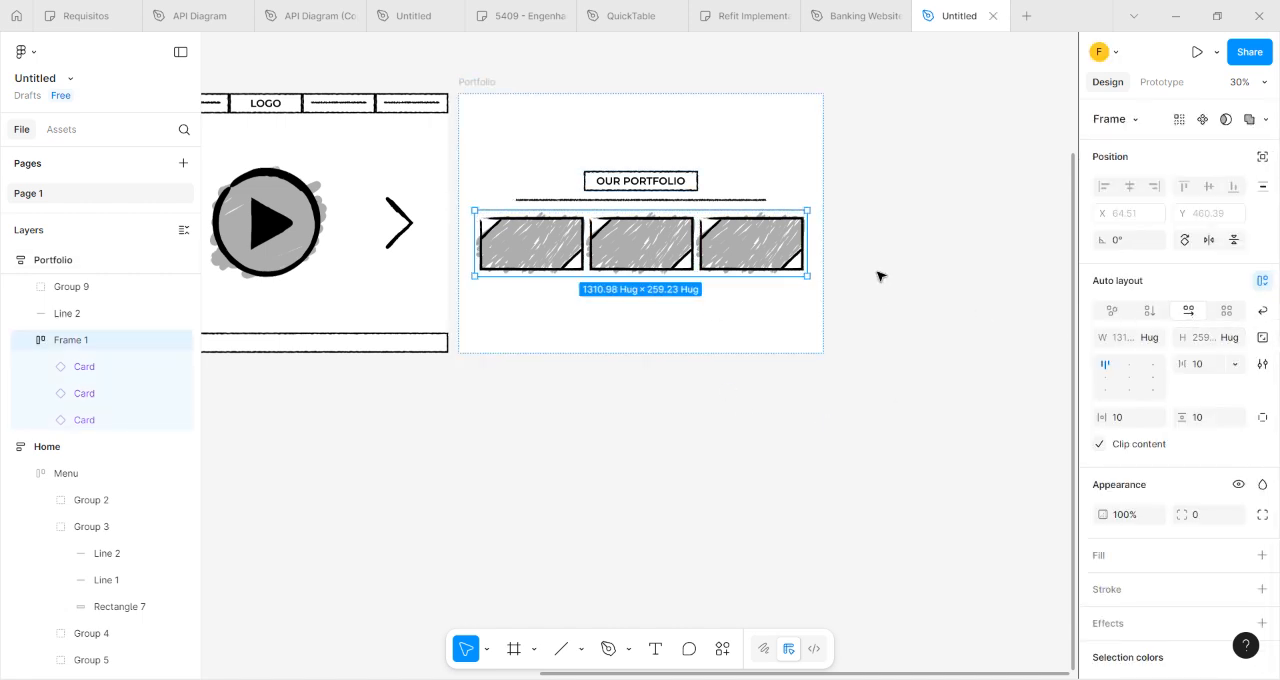
key(ctrl+d)
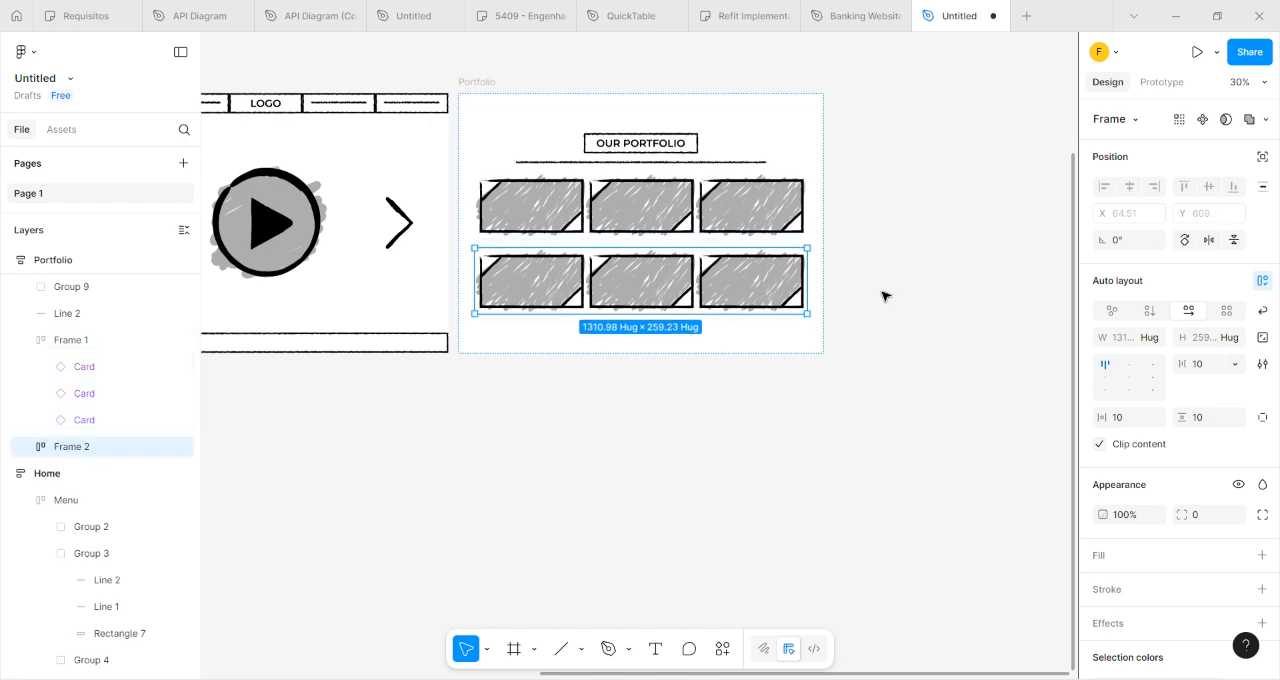
key(ctrl+z)
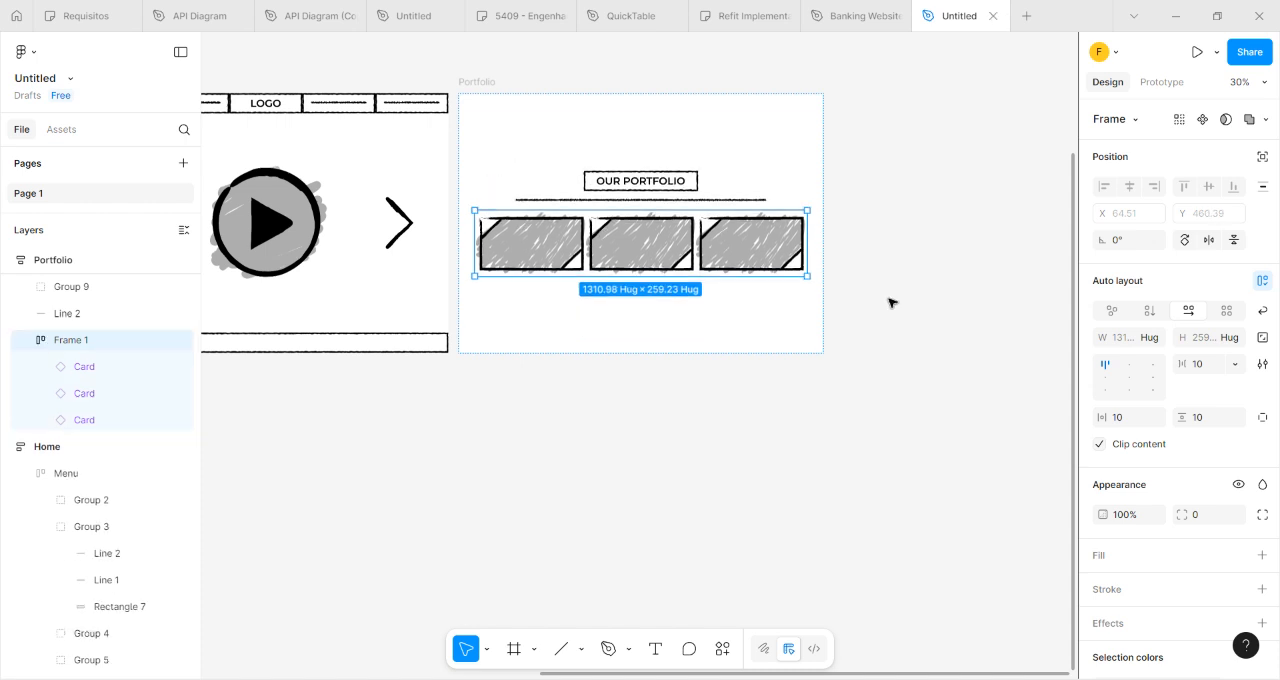
Try dragging the gray scribble group out of the third card in the row, and undo the change.
click(754, 252)
click(754, 252)
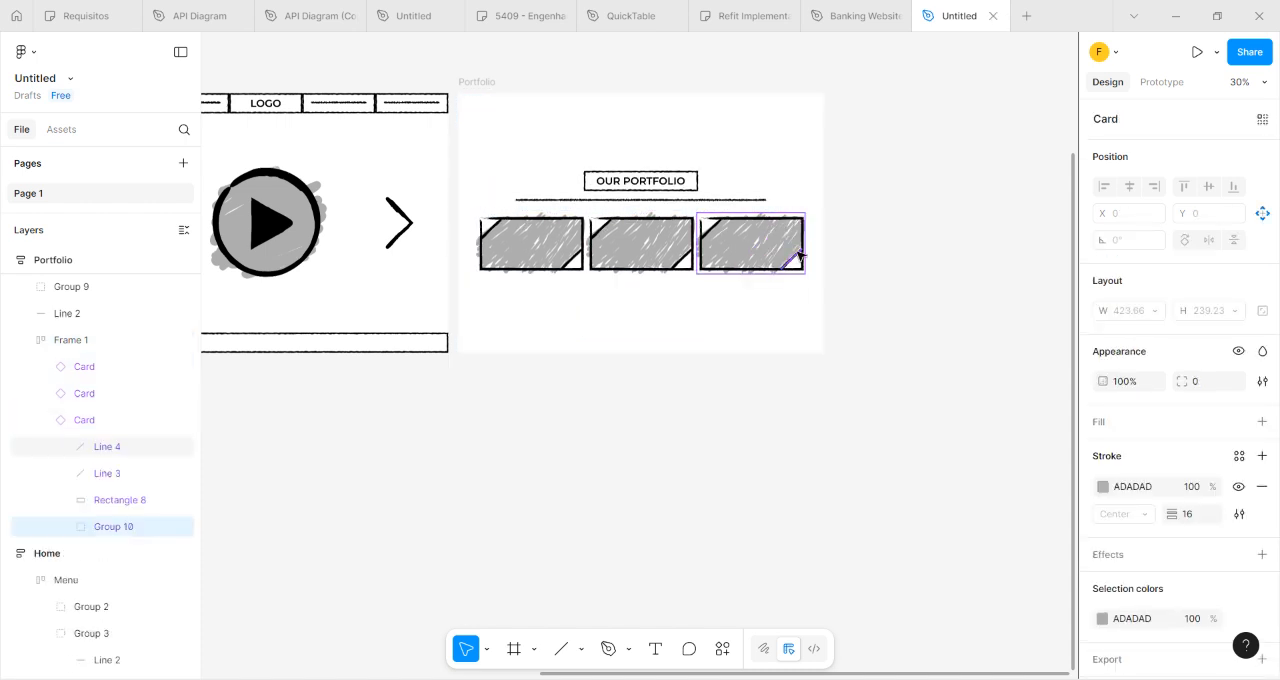
drag(797, 258, 853, 253)
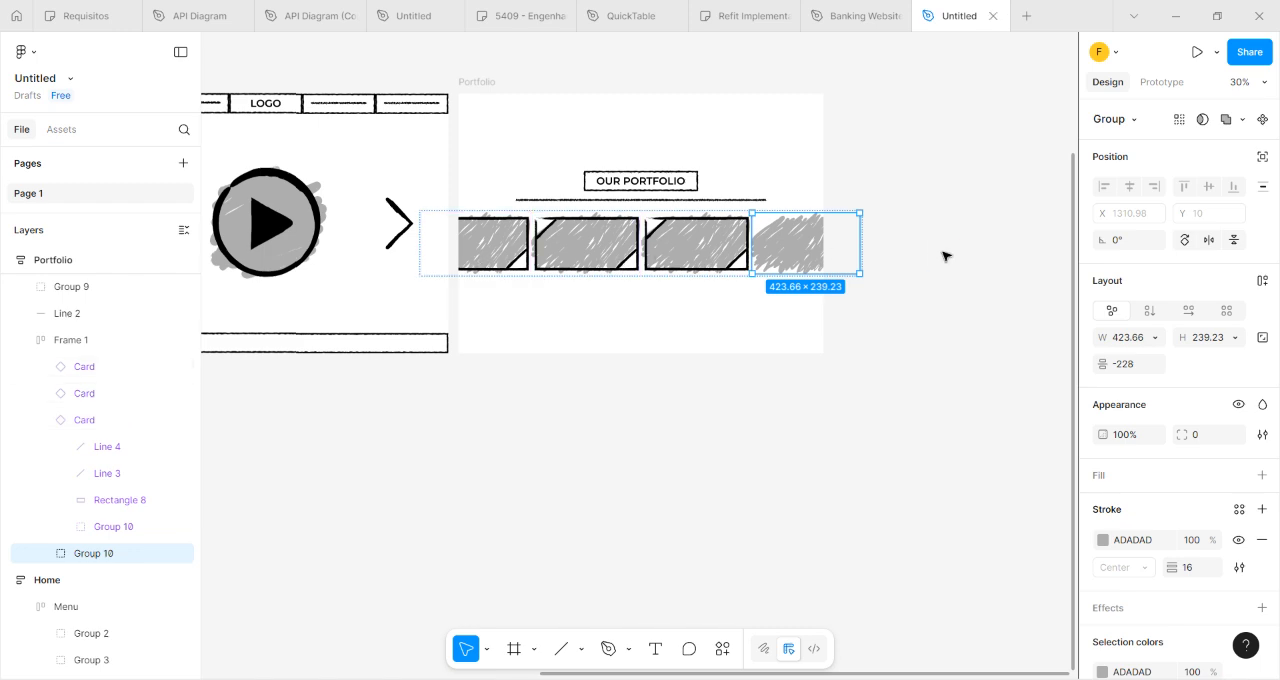
key(ctrl+z)
click(817, 446)
Rename the auto layout frame holding the three-card row in the Portfolio screen as Cards.
click(599, 261)
scroll(510, 390, left, 10)
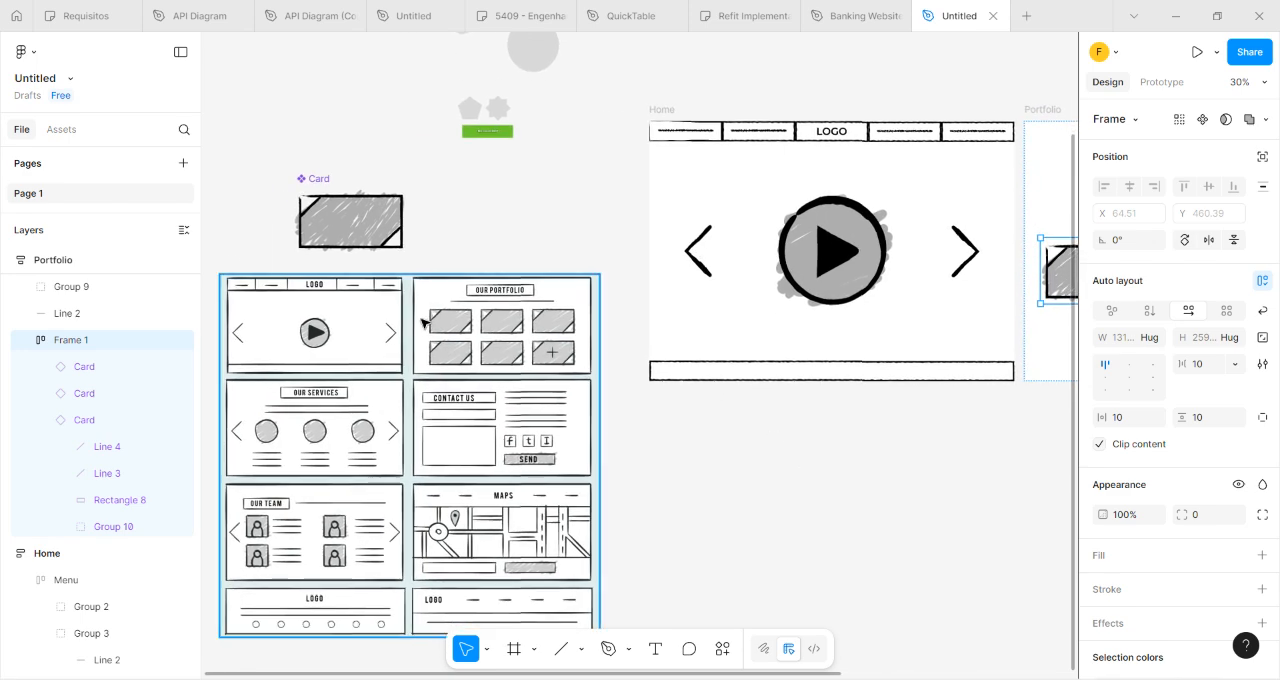
scroll(891, 500, right, 10)
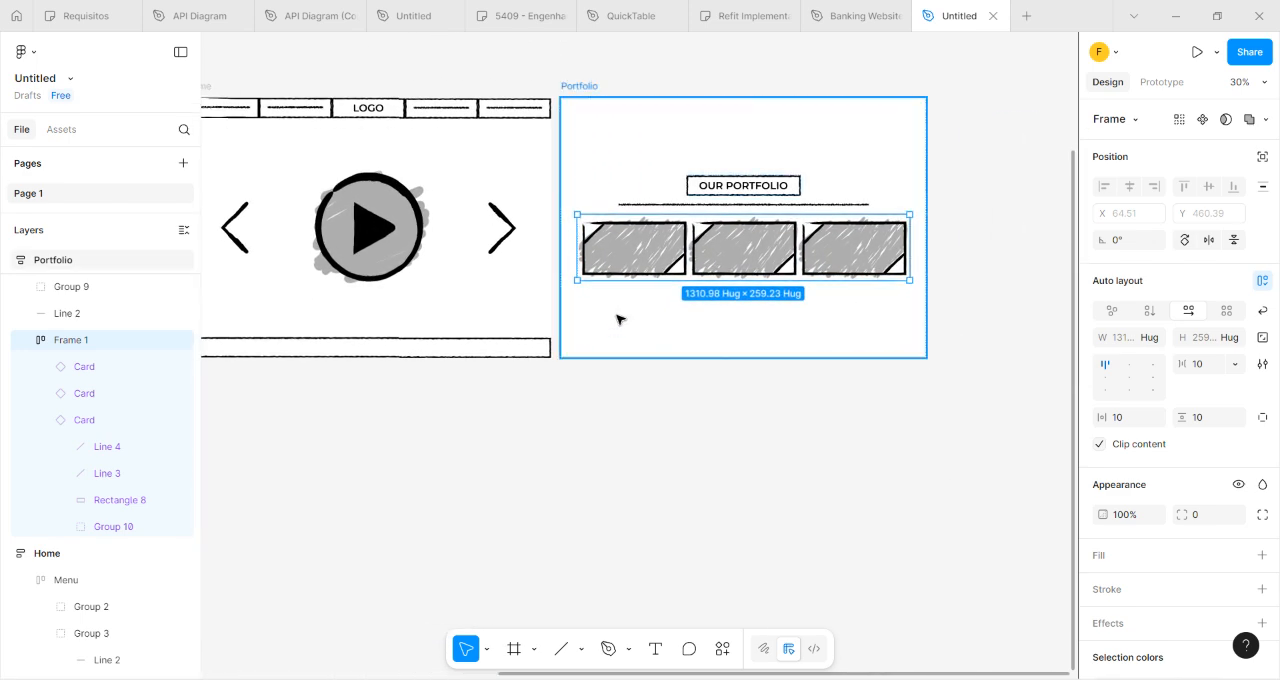
click(28, 342)
right_click(71, 346)
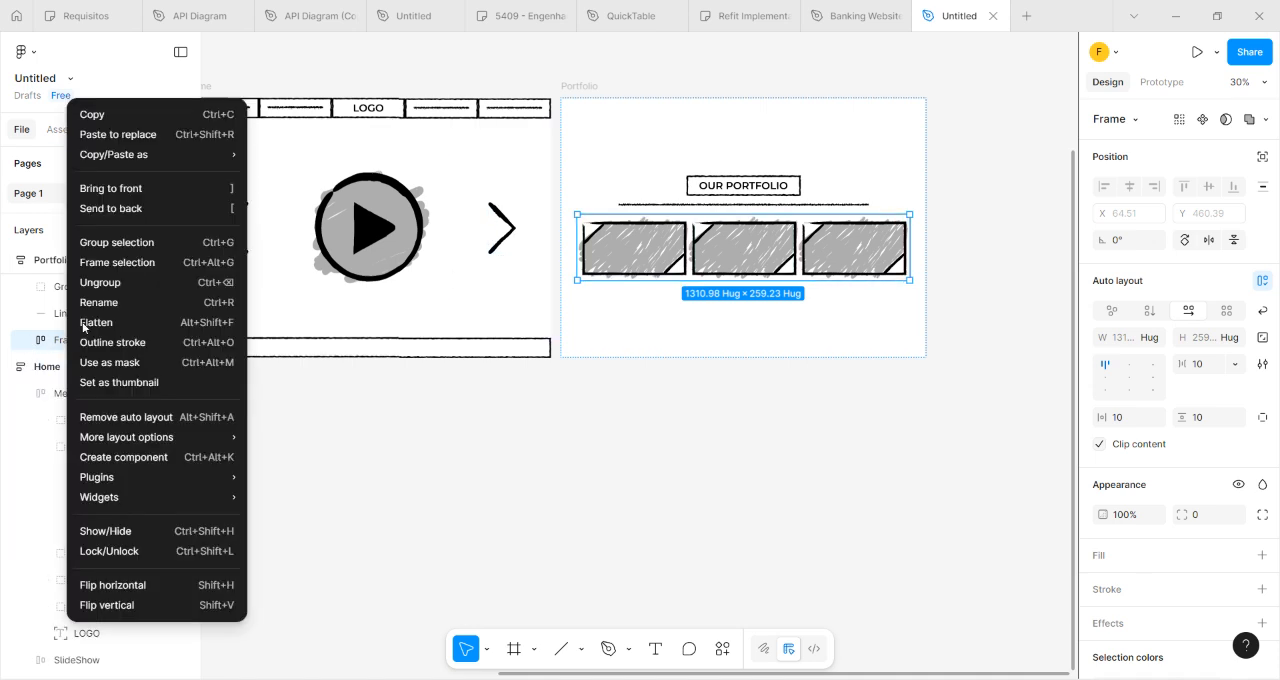
click(114, 302)
text(Car)
key(Return)
click(552, 416)
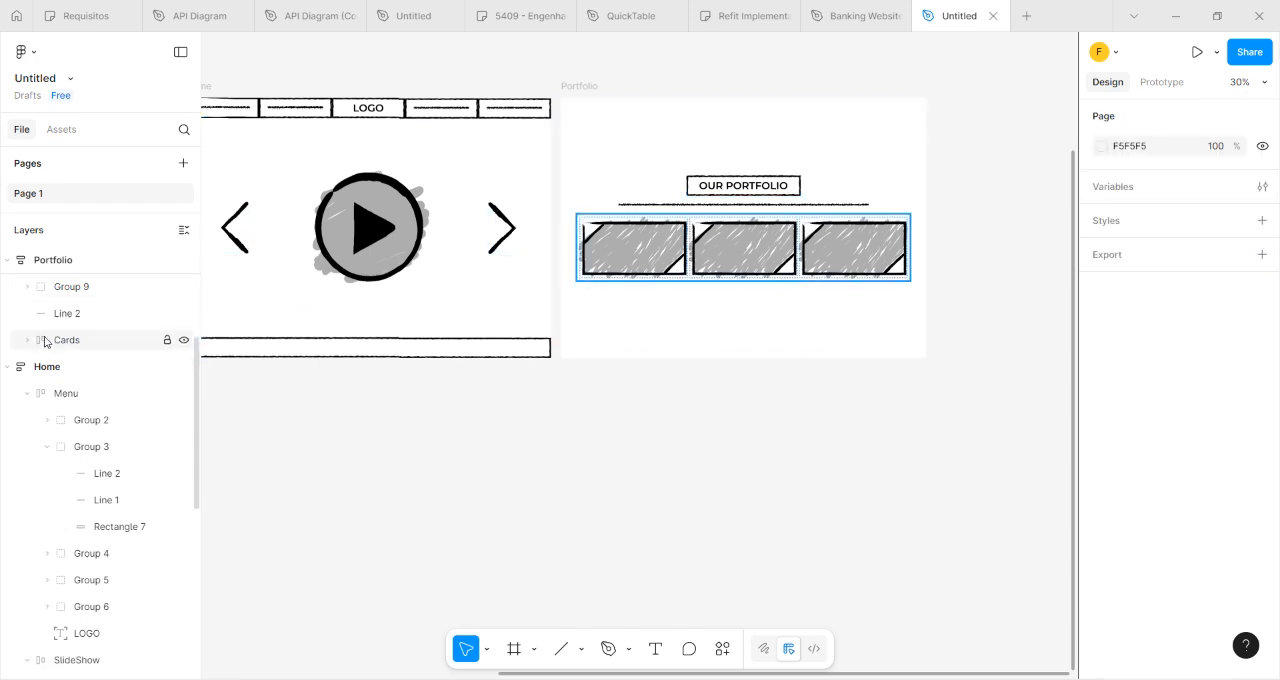
Duplicate the Cards frame to add a second row of three cards to the Portfolio screen.
click(44, 342)
key(ctrl+d)
click(566, 497)
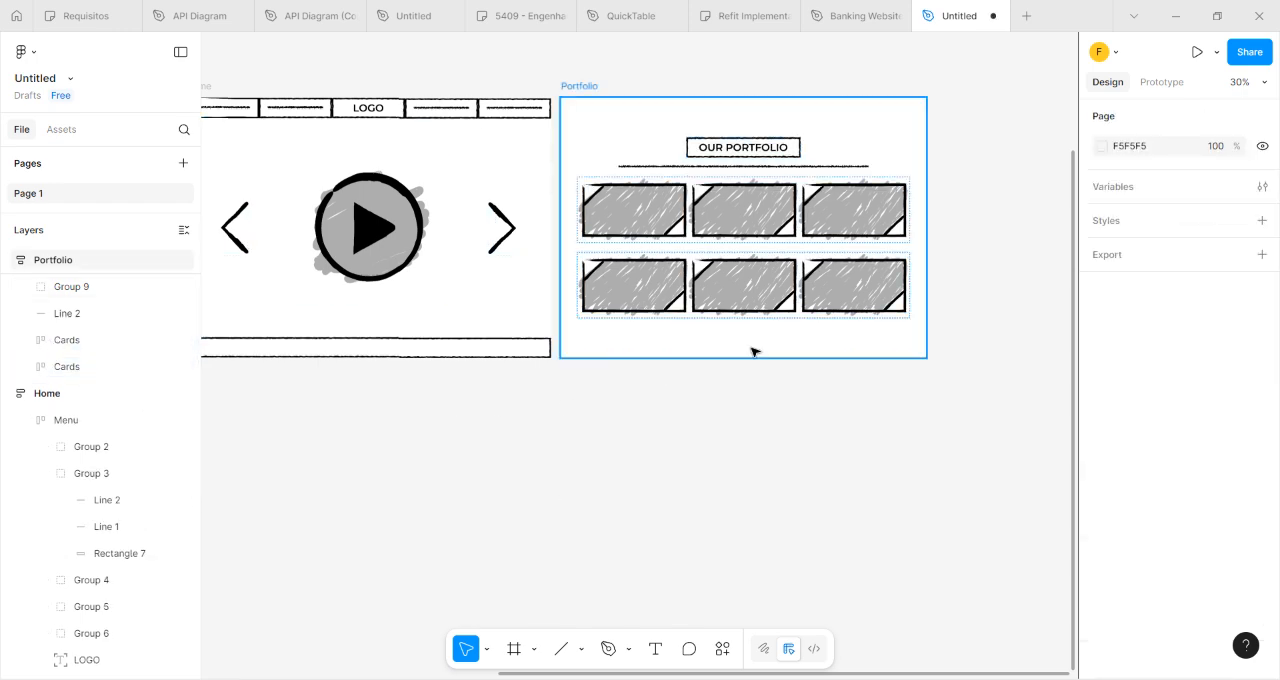
Narrow the main Card component above the reference image to a width of 360.
scroll(760, 347, left, 6)
scroll(636, 353, right, 6)
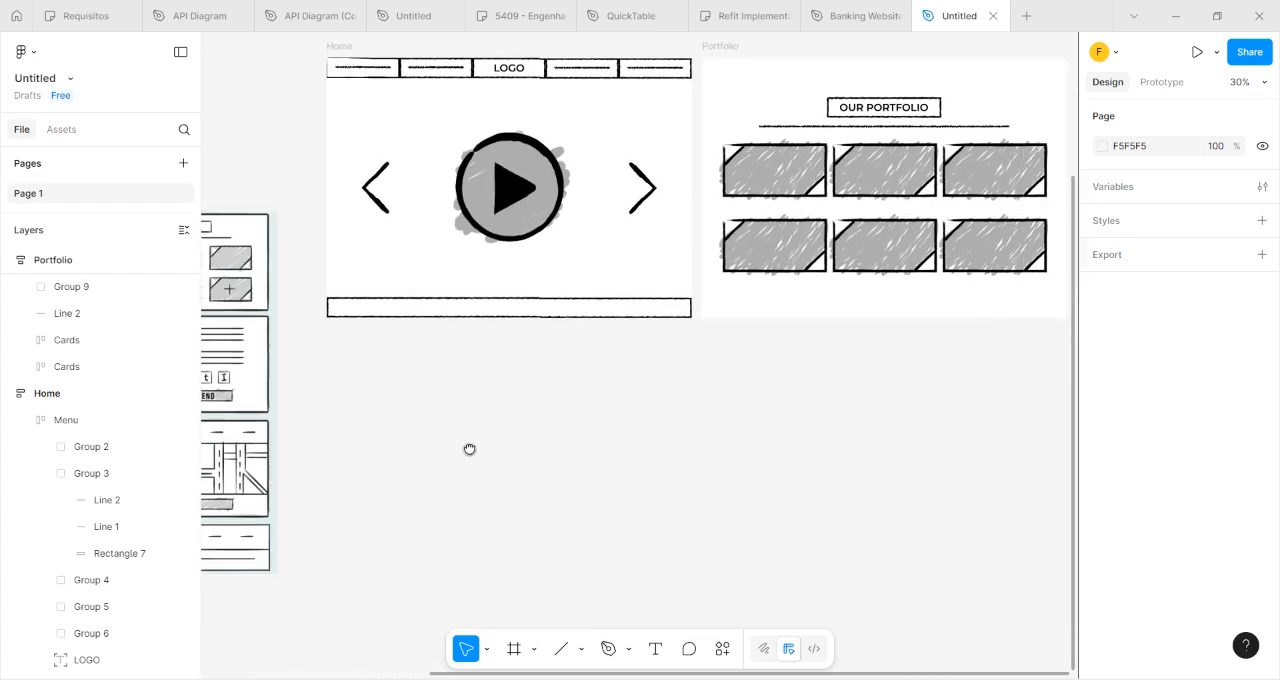
scroll(610, 450, left, 5)
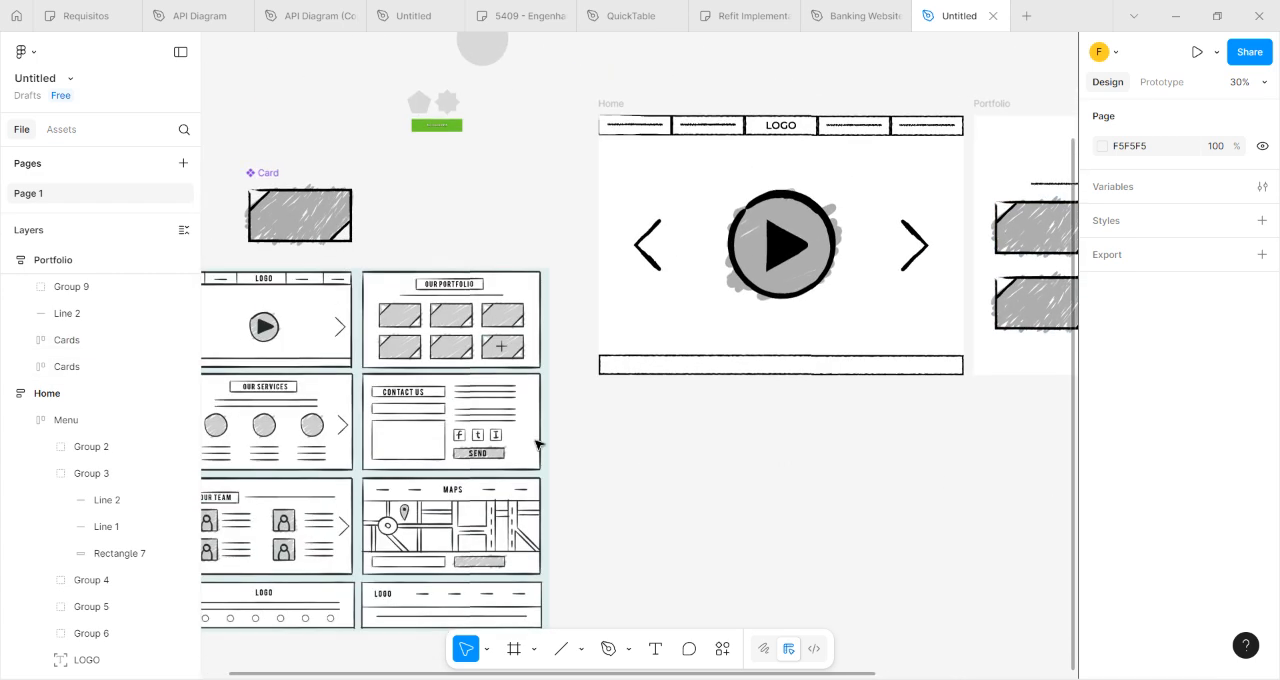
drag(779, 481, 724, 480)
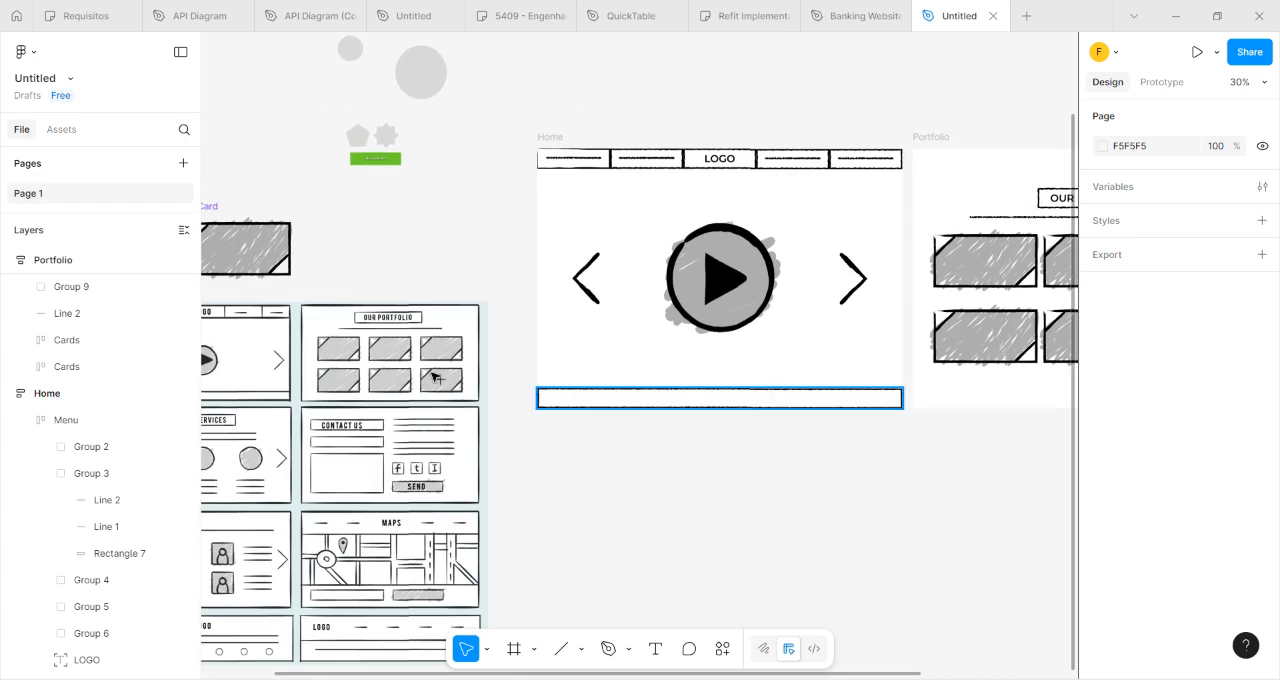
scroll(700, 471, left, 5)
click(487, 292)
scroll(487, 292, up, 5)
scroll(669, 314, left, 3)
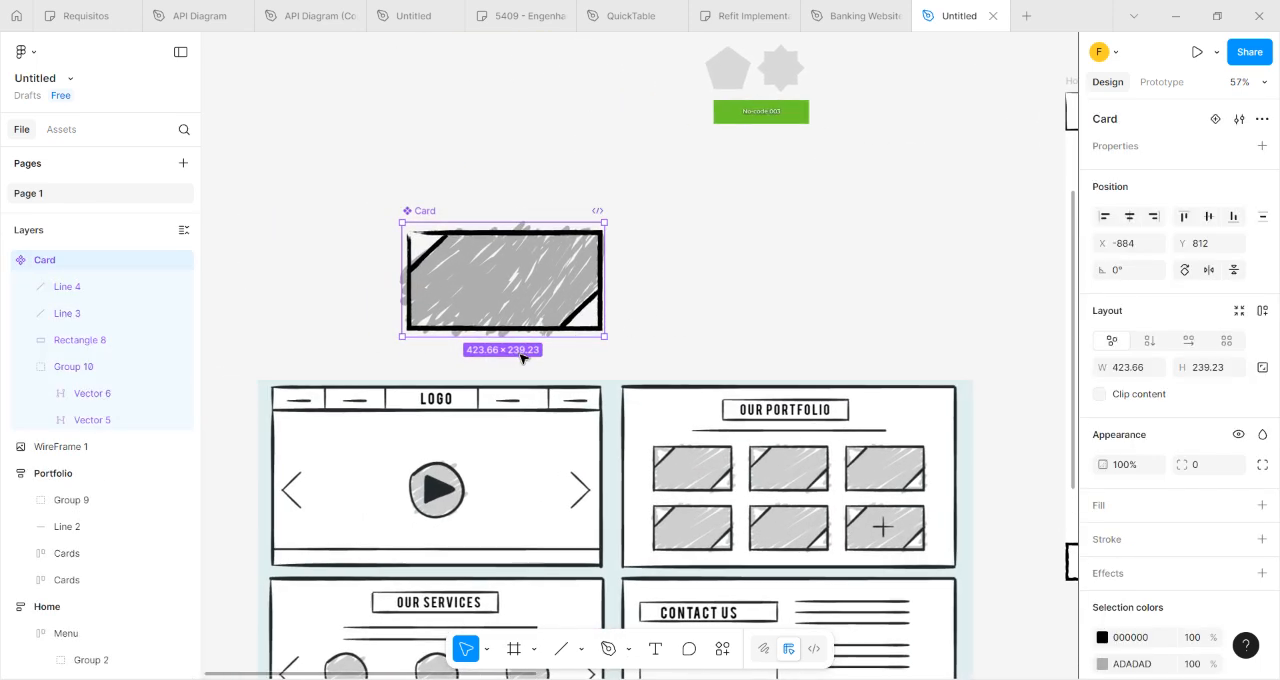
drag(608, 287, 574, 285)
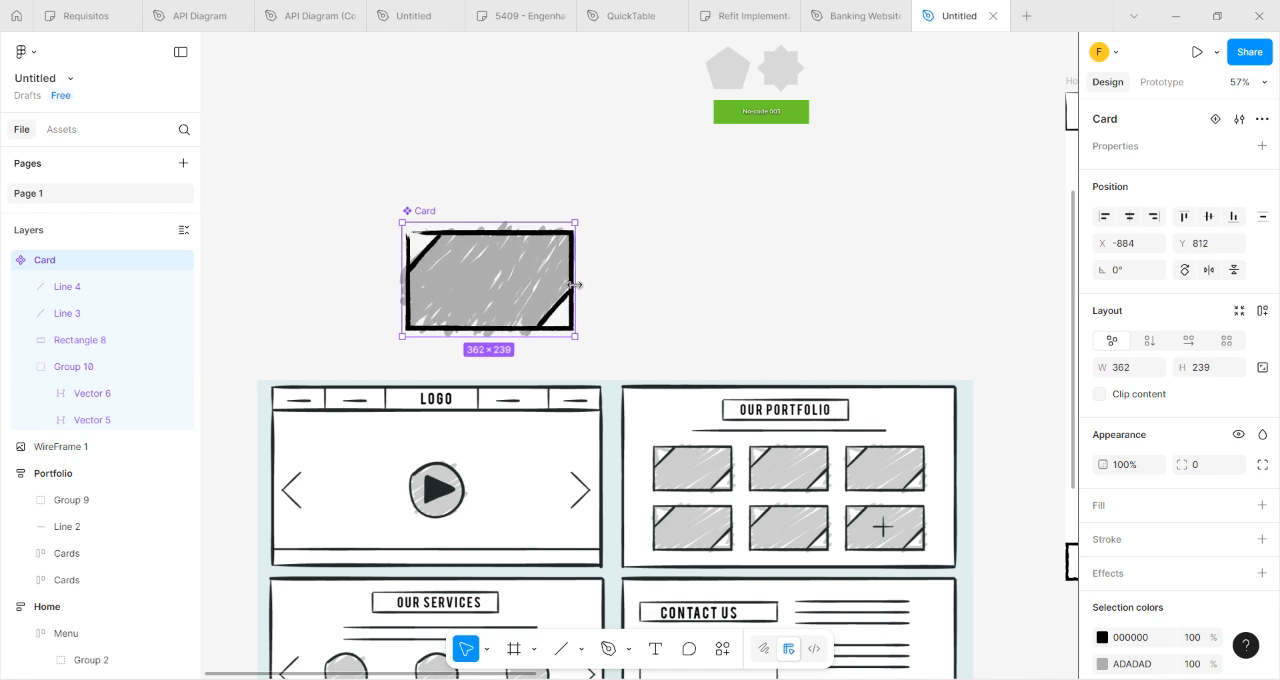
drag(575, 285, 573, 285)
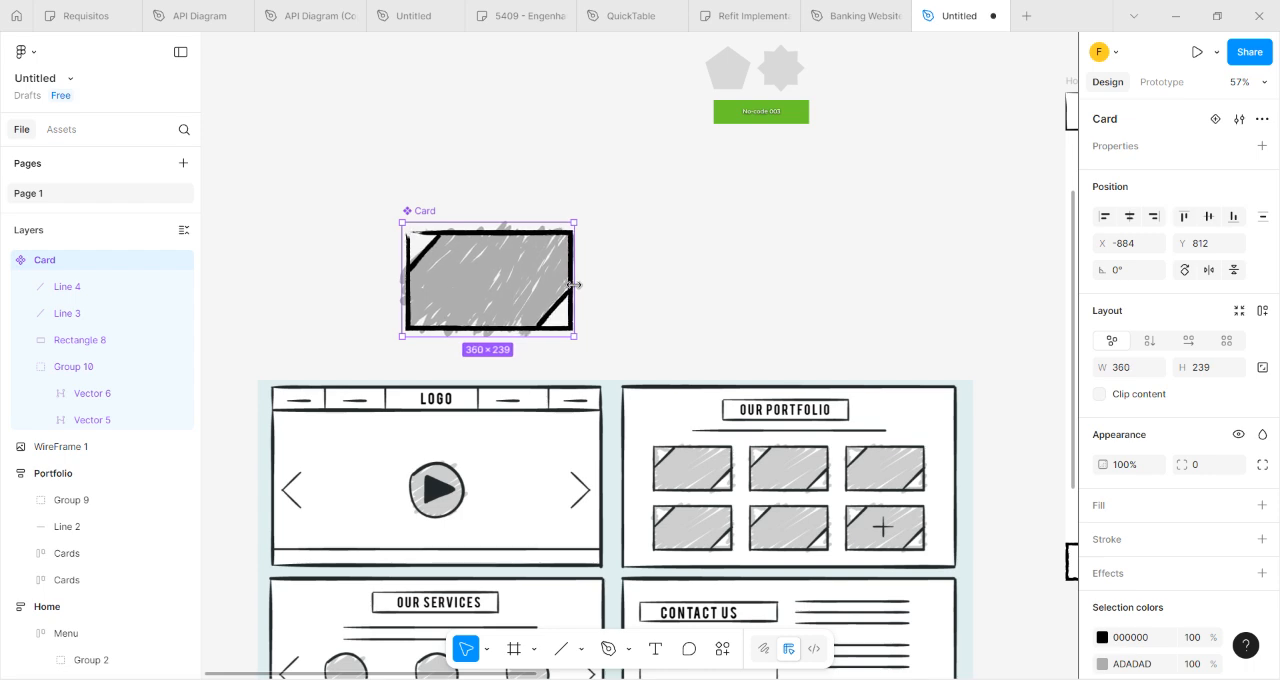
Move the main Card component to X -1120, Y 830, above the reference image's Home wireframe.
click(629, 302)
scroll(660, 303, down, 2)
drag(674, 303, 627, 287)
drag(455, 211, 374, 217)
scroll(622, 240, down, 2)
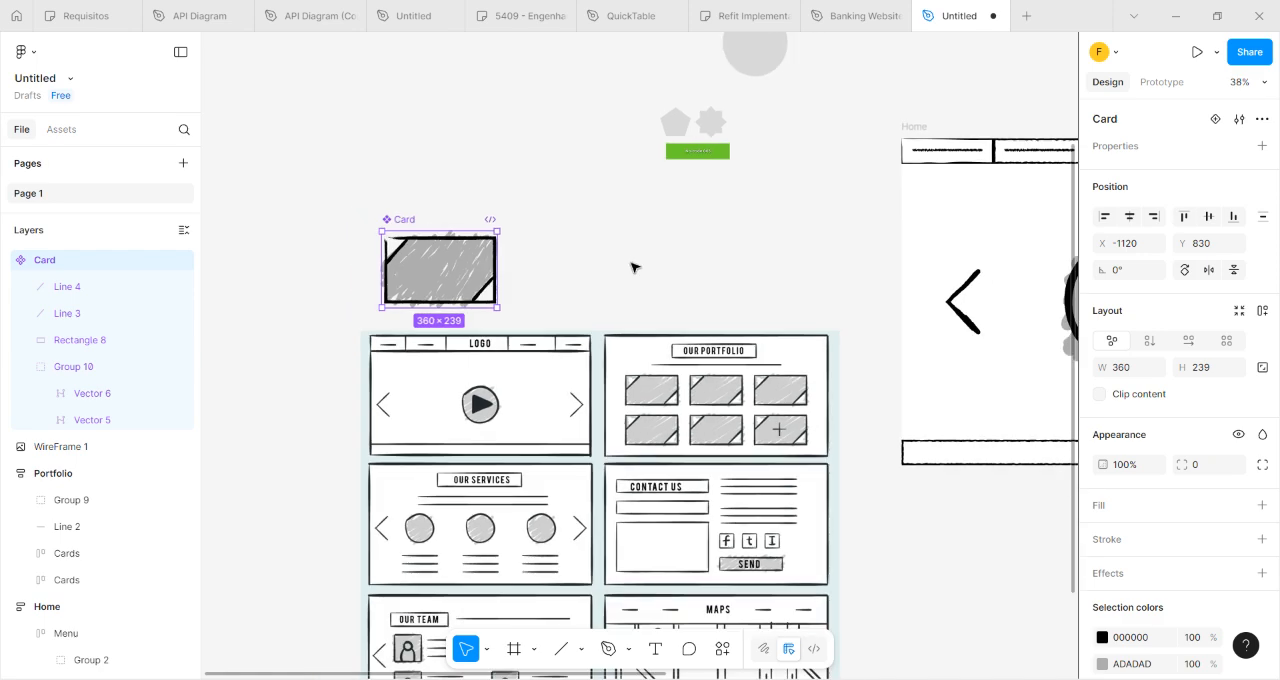
Widen the spacing between the cards in the upper Portfolio row to 69.
drag(740, 300, 506, 251)
drag(882, 466, 405, 438)
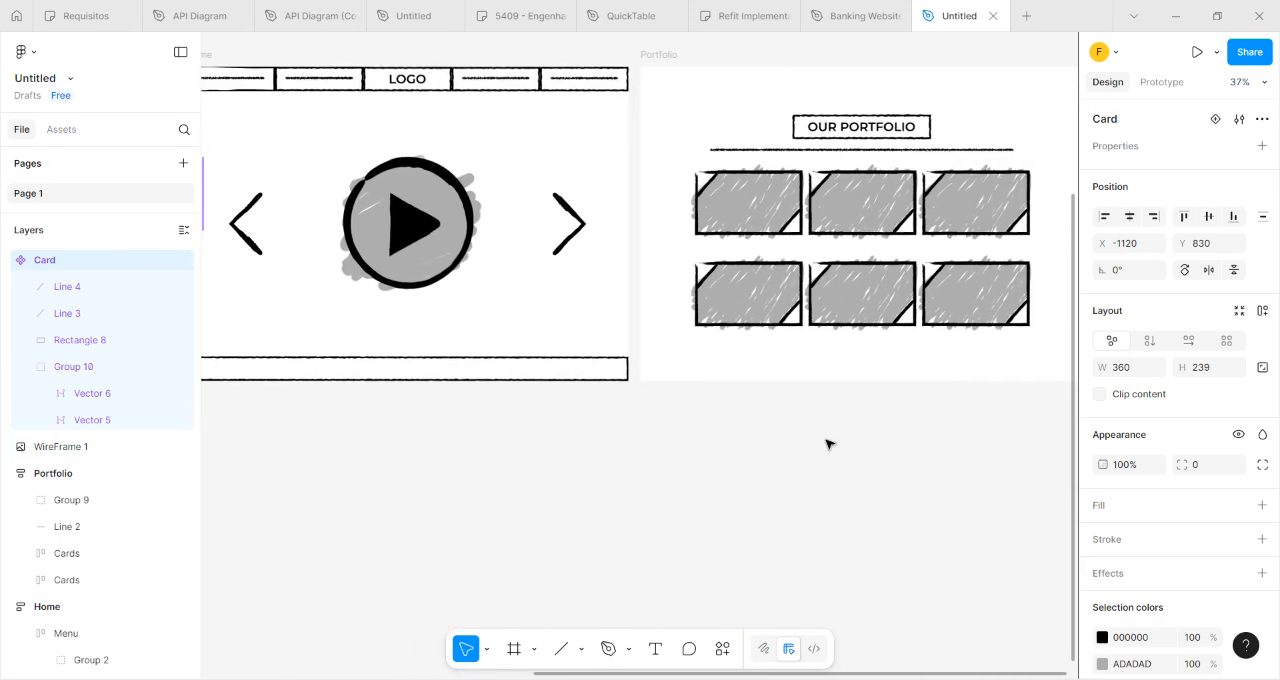
drag(820, 389, 771, 434)
click(750, 250)
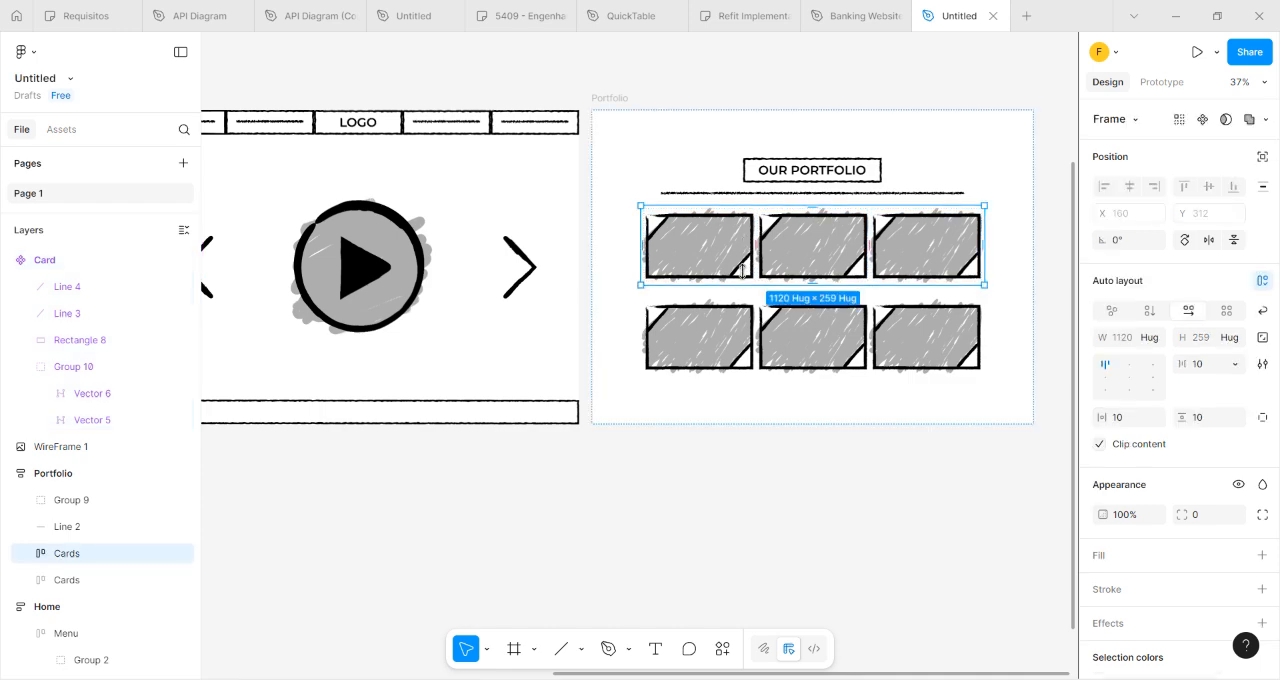
click(750, 255)
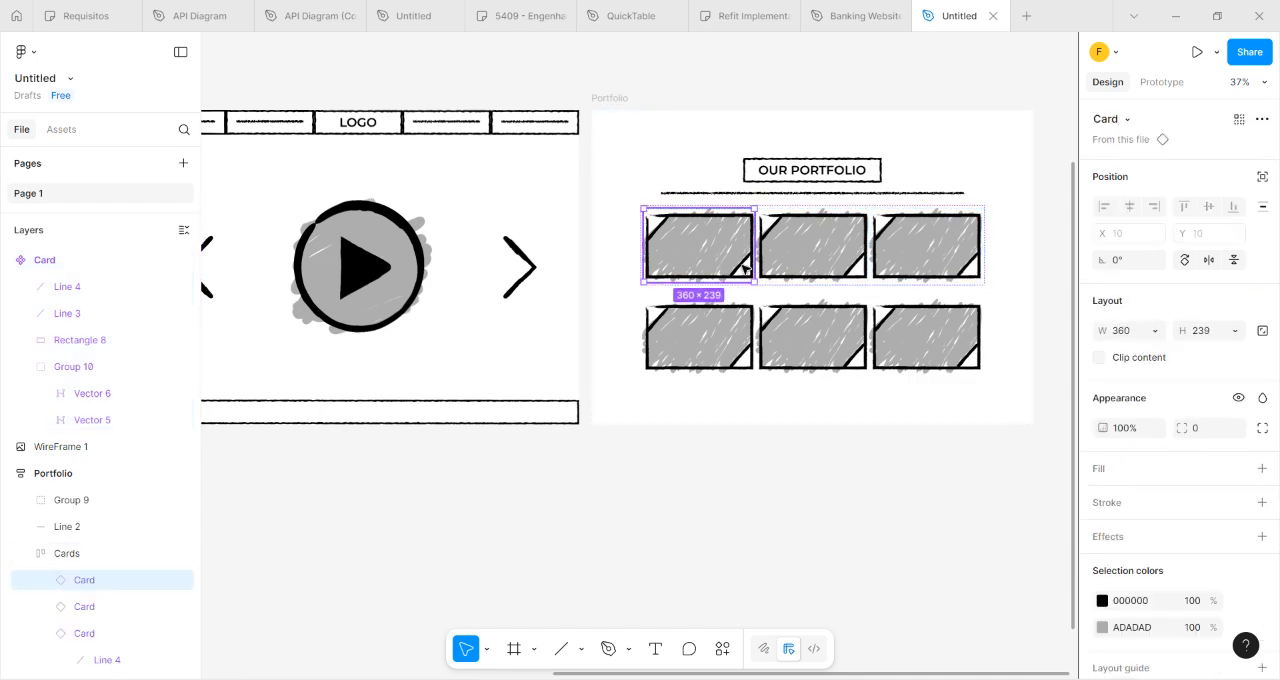
click(811, 443)
click(757, 250)
drag(757, 250, 766, 249)
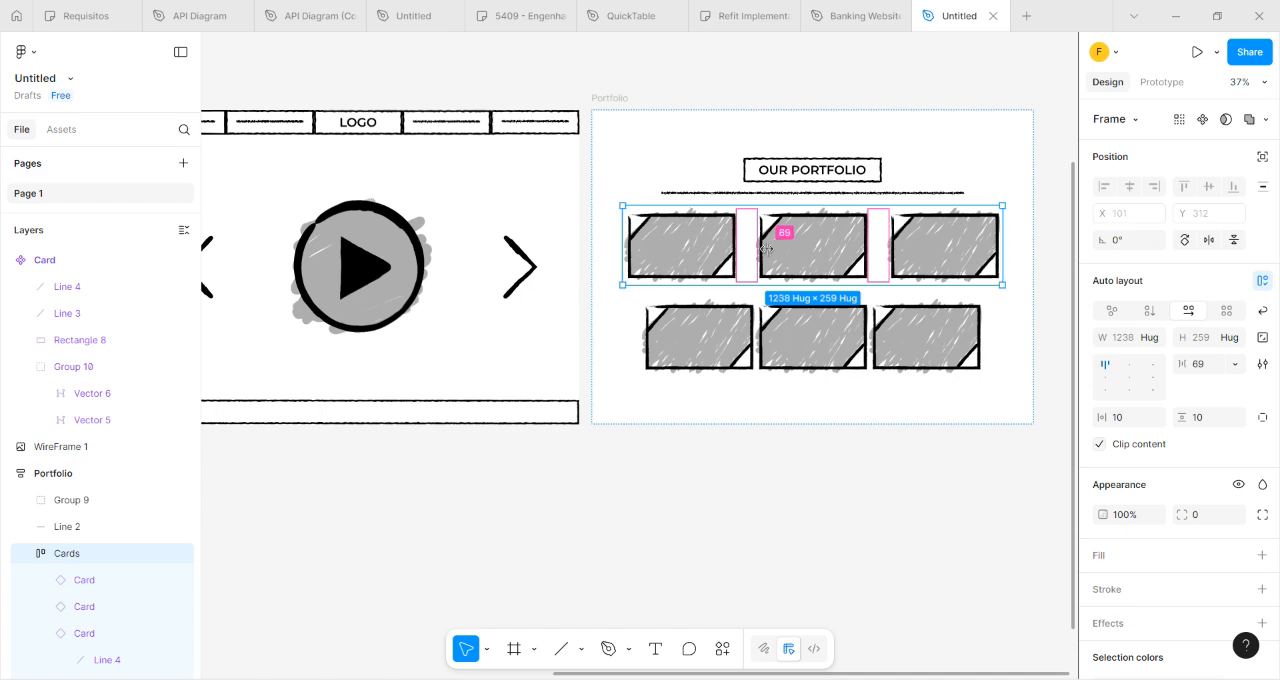
Widen the spacing between the cards in the lower Portfolio row to 91.
click(779, 414)
click(757, 337)
drag(757, 340, 766, 336)
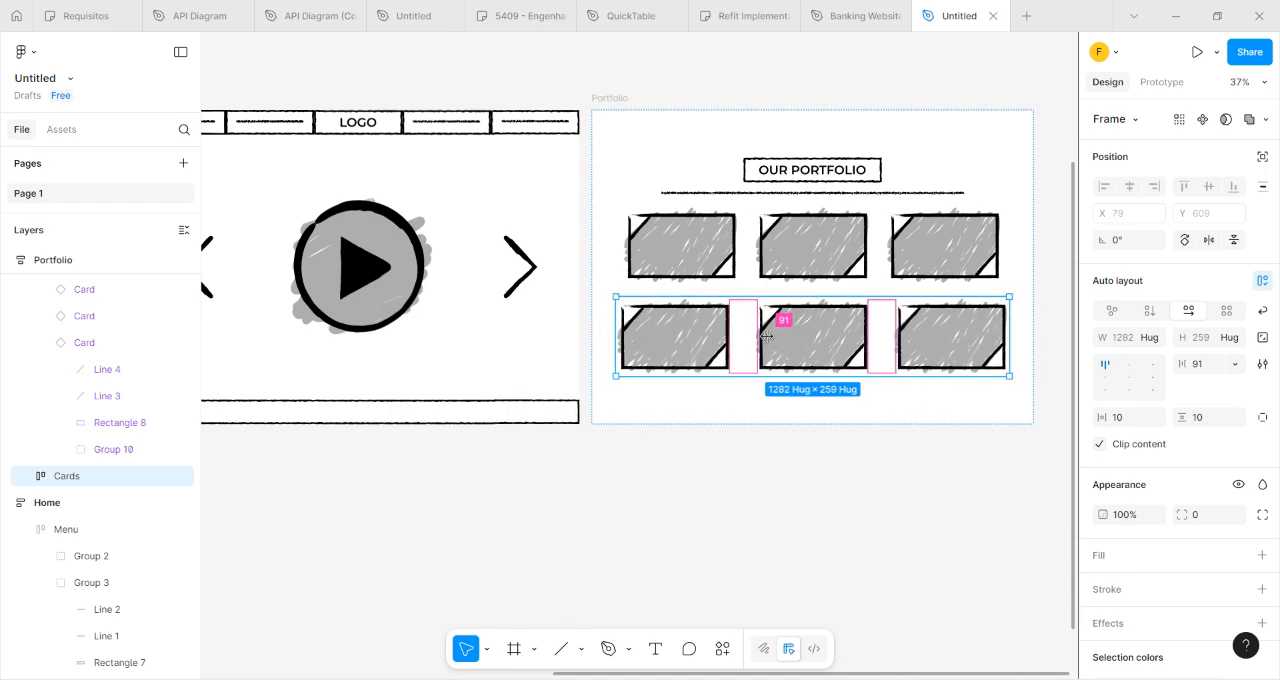
Set the spacing between cards to 65 in both the upper and lower Cards rows.
click(745, 252)
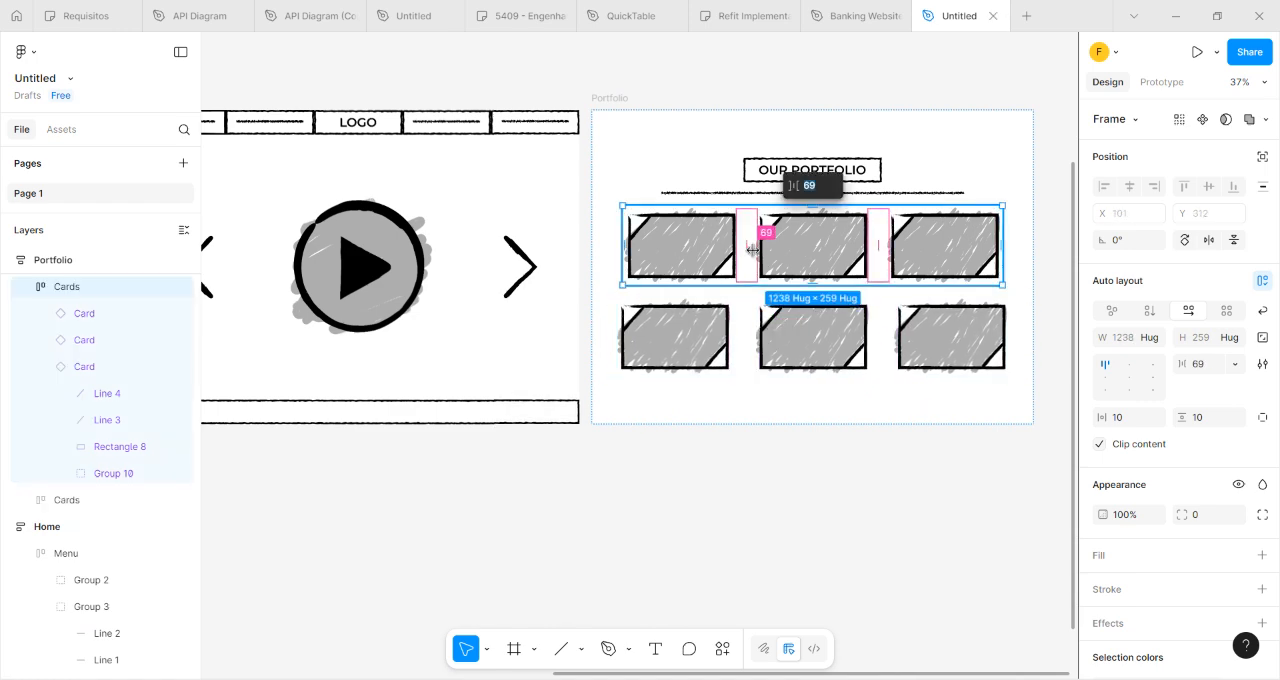
key(Return)
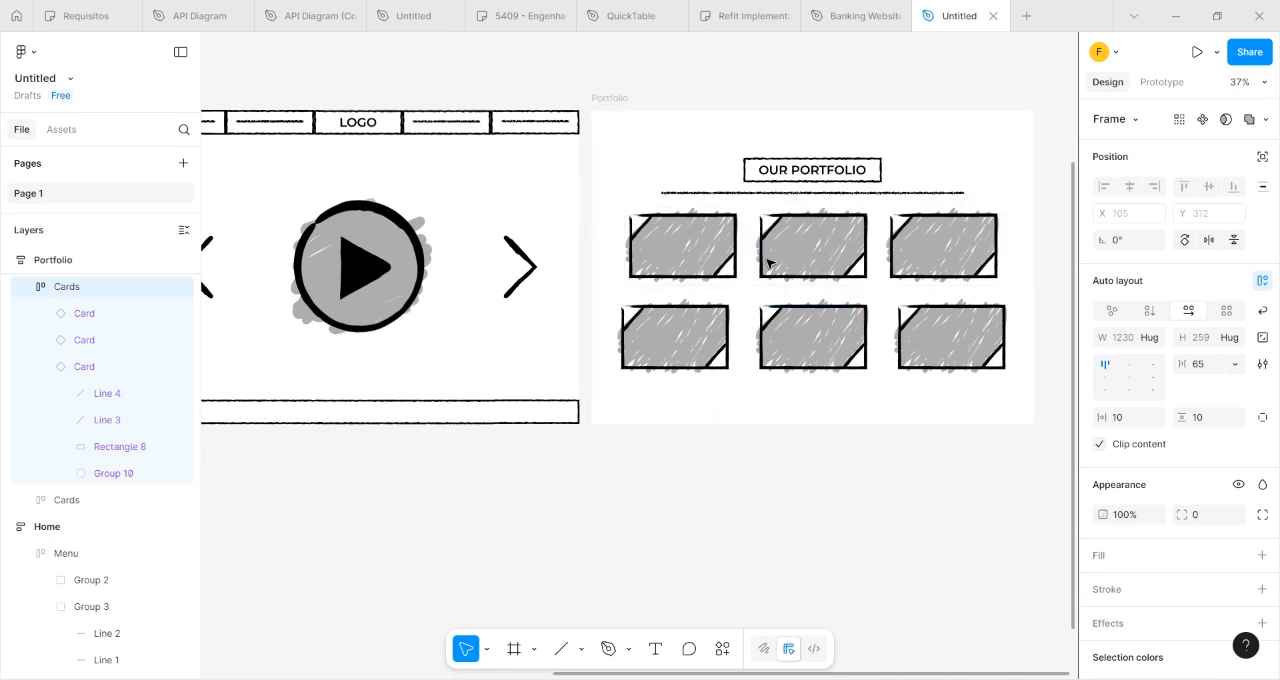
click(741, 341)
click(739, 342)
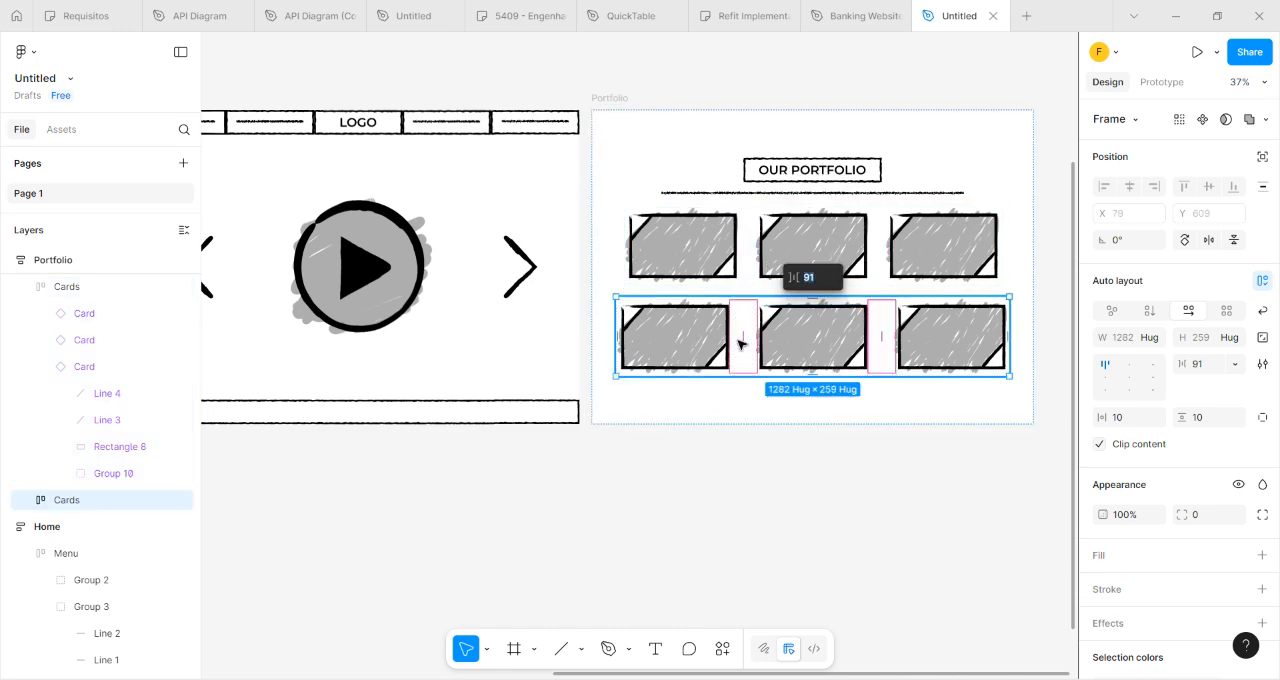
text(65)
key(Return)
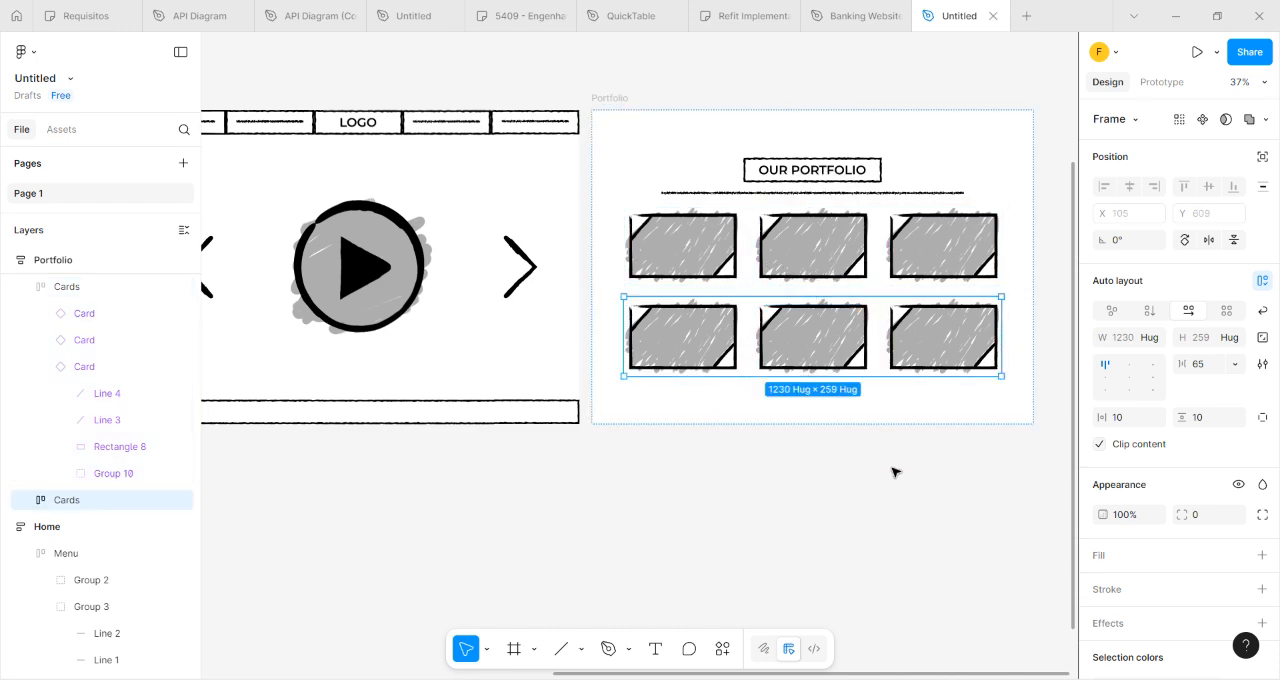
Compare the two card rows of the Portfolio screen with the Our Portfolio wireframe in the reference image.
click(891, 469)
scroll(894, 469, down, 3)
drag(842, 520, 1136, 543)
drag(768, 564, 636, 471)
drag(921, 527, 745, 510)
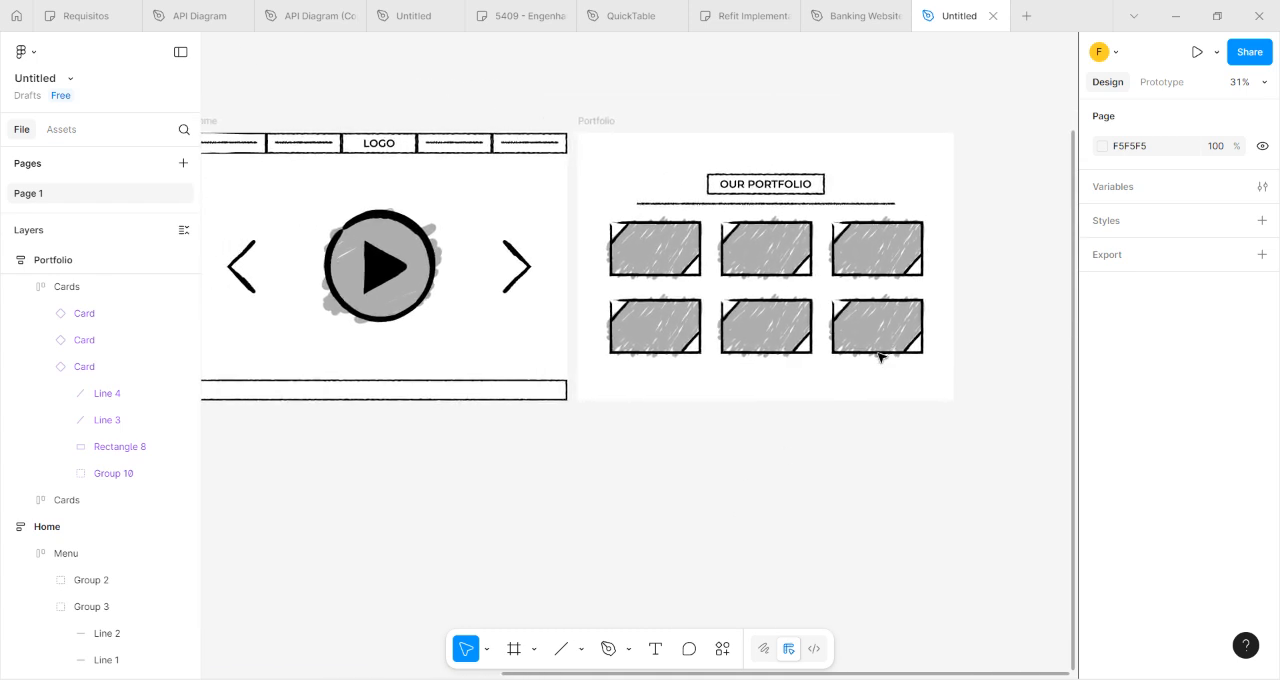
scroll(600, 460, left, 5)
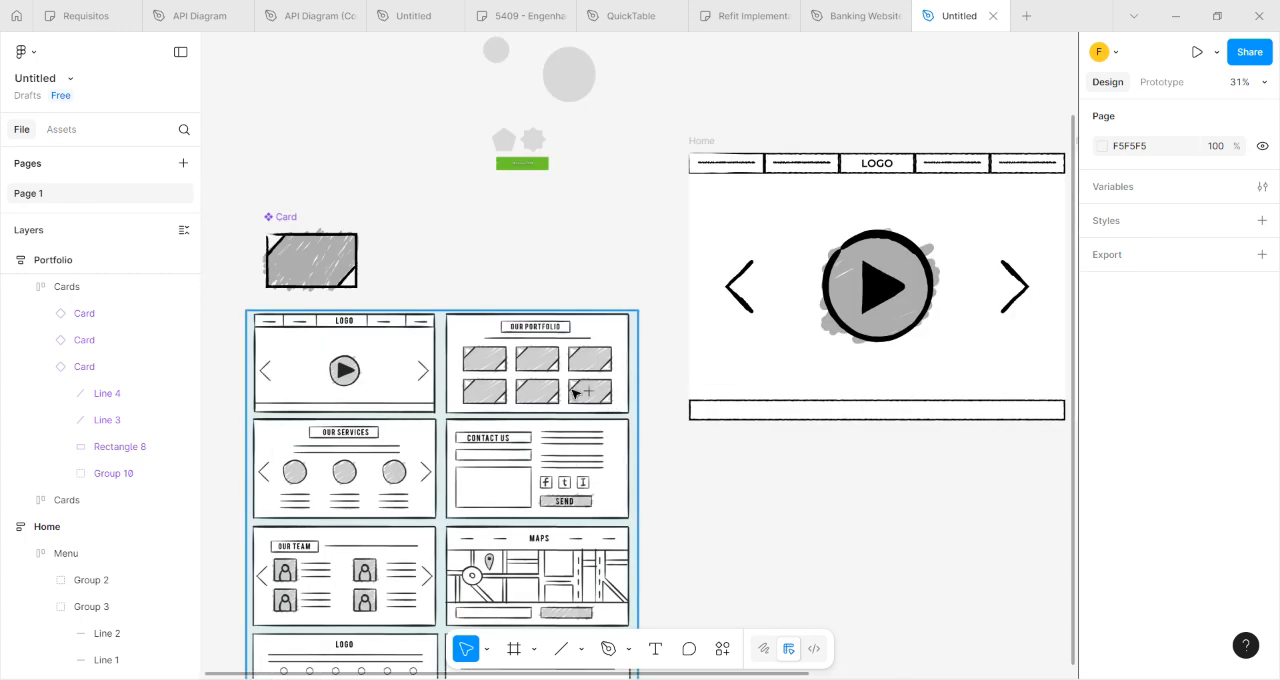
scroll(730, 460, right, 4)
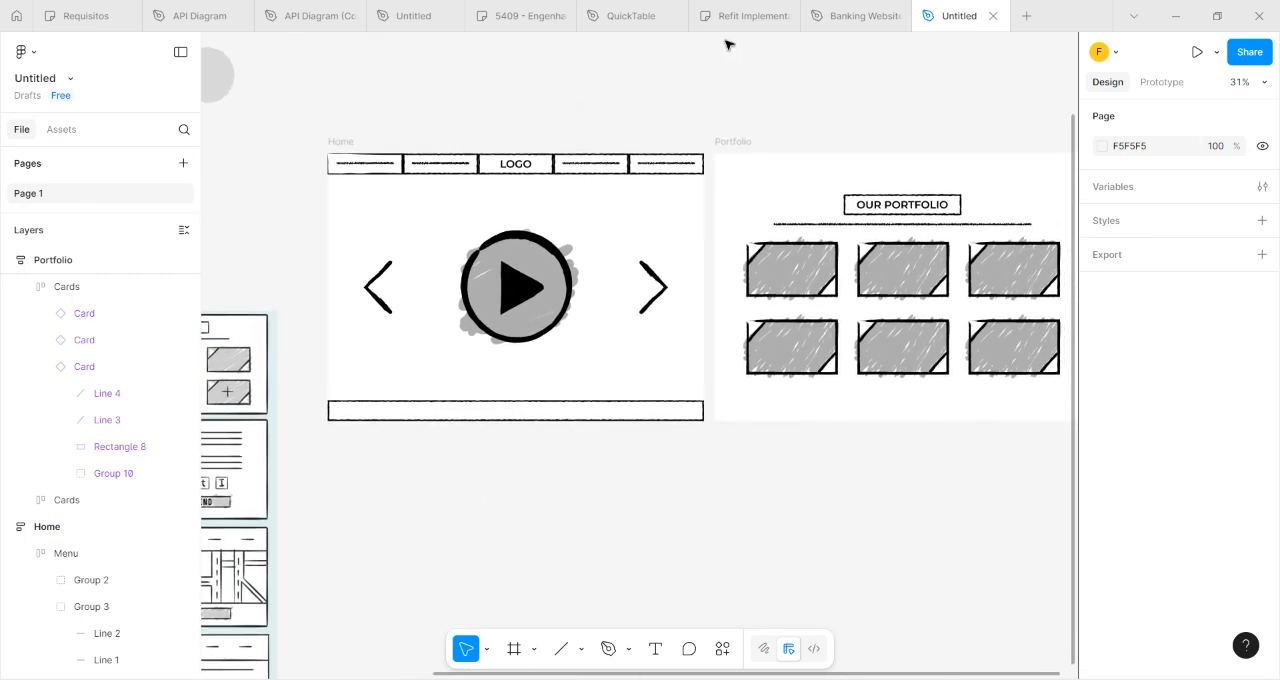